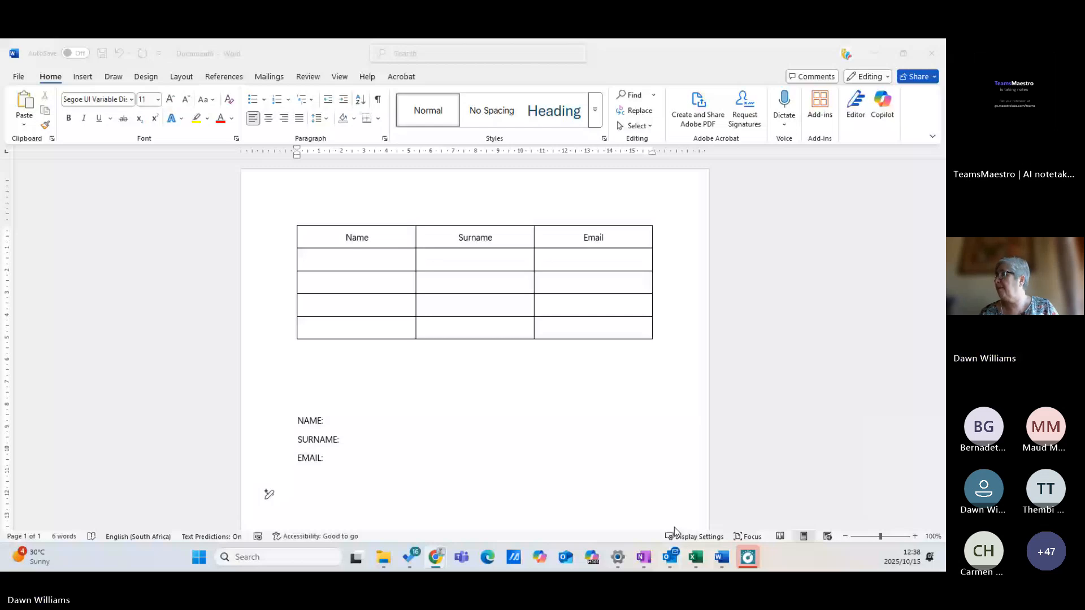
Switch to the Recipe Book Exercise document and look through its recipes
mouse_move(721, 557)
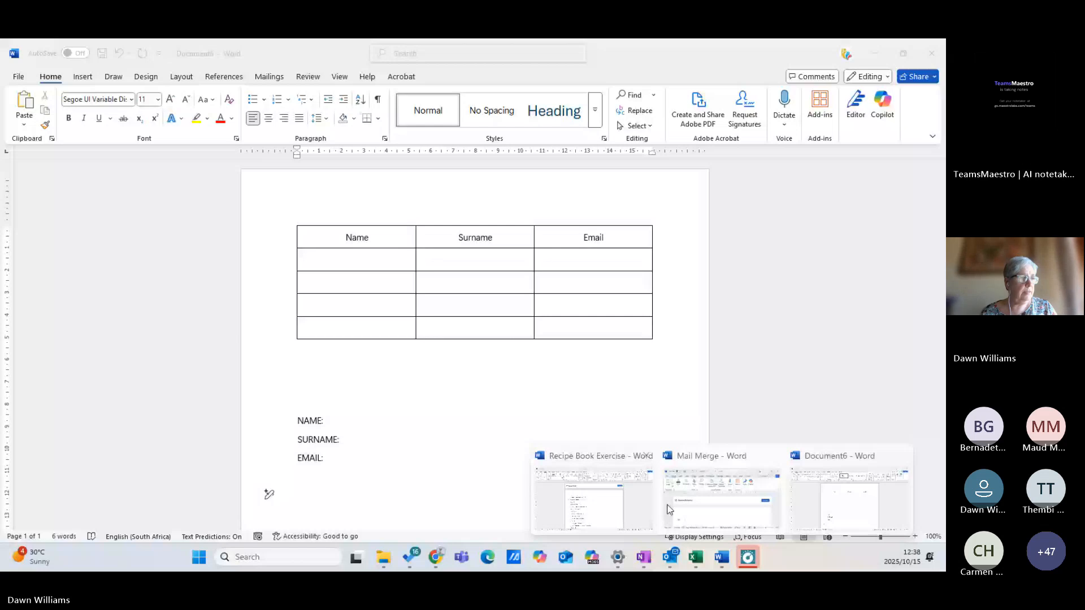
click(588, 500)
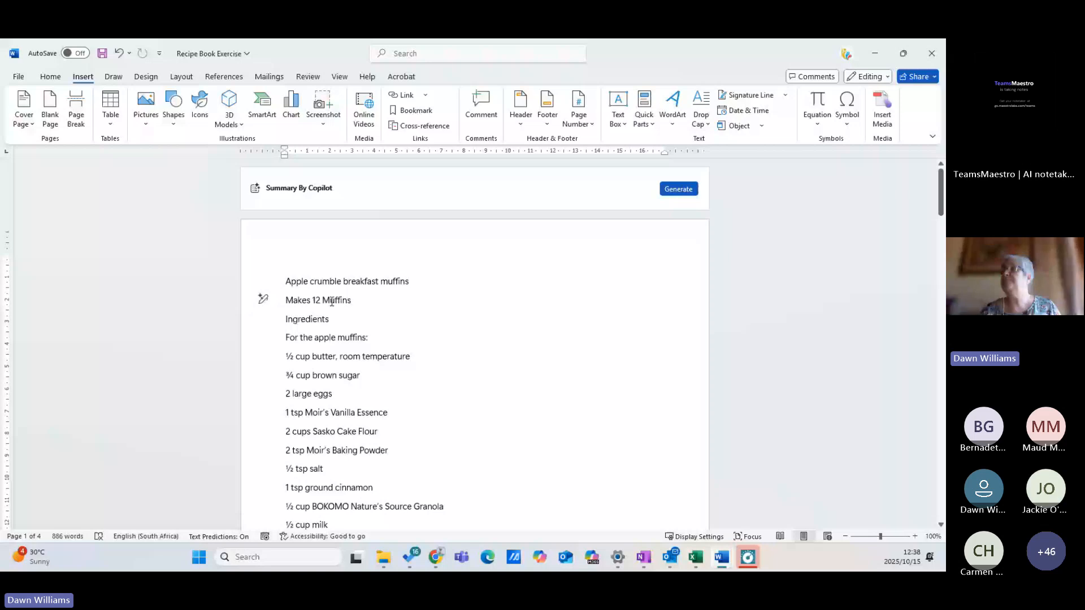
click(454, 293)
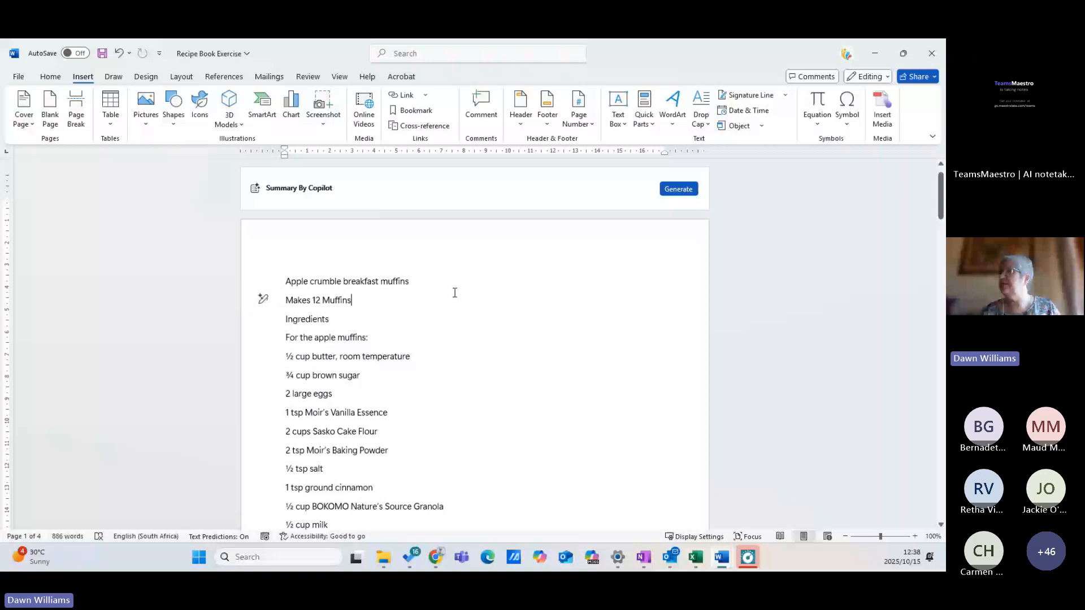
scroll(455, 293, down, 15)
scroll(454, 294, down, 2)
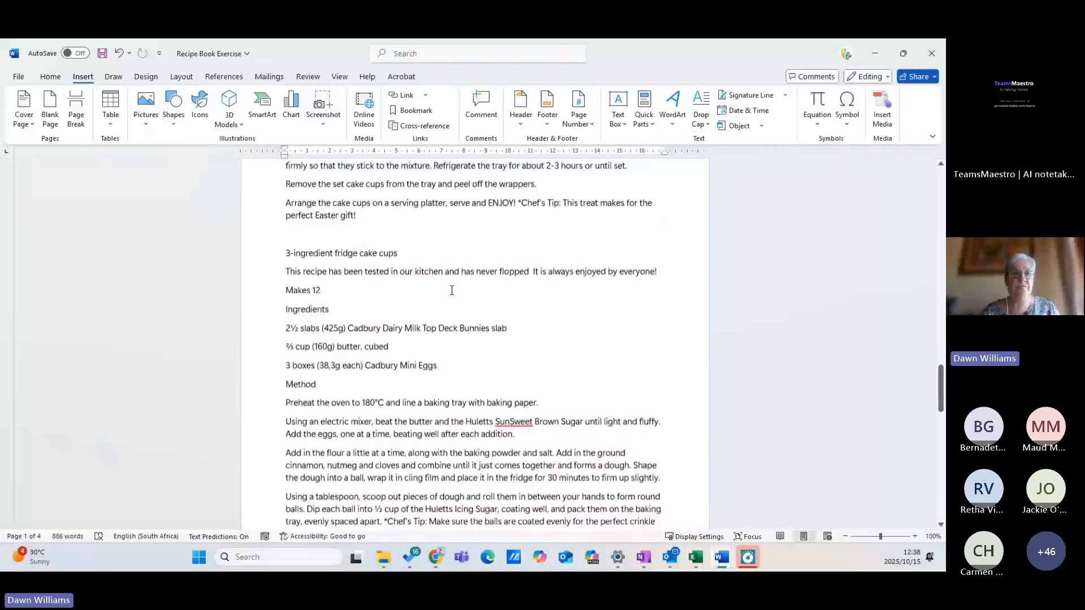
scroll(452, 290, up, 10)
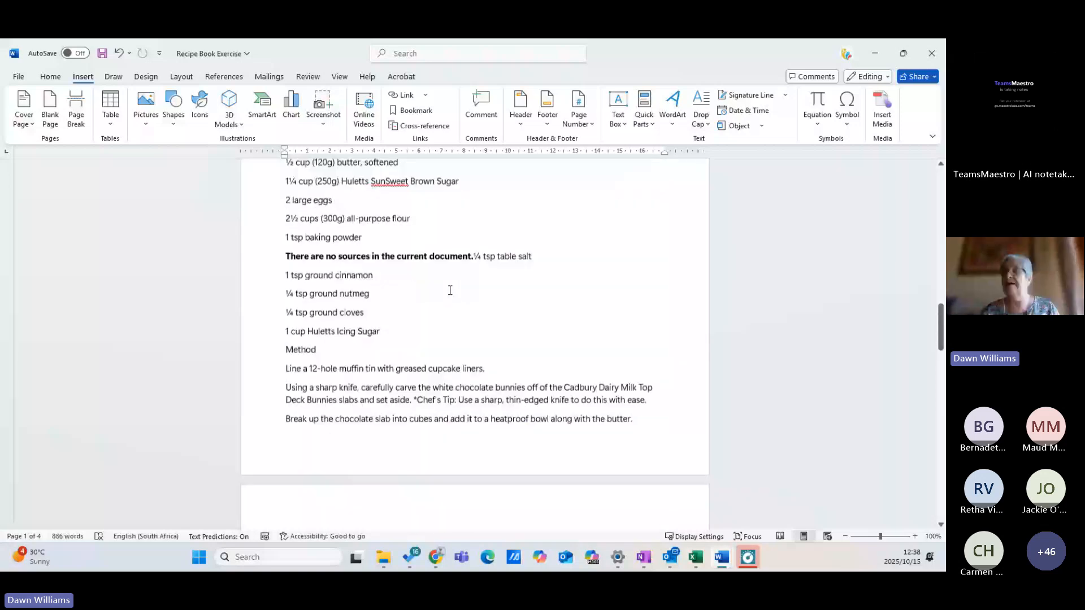
scroll(450, 289, up, 10)
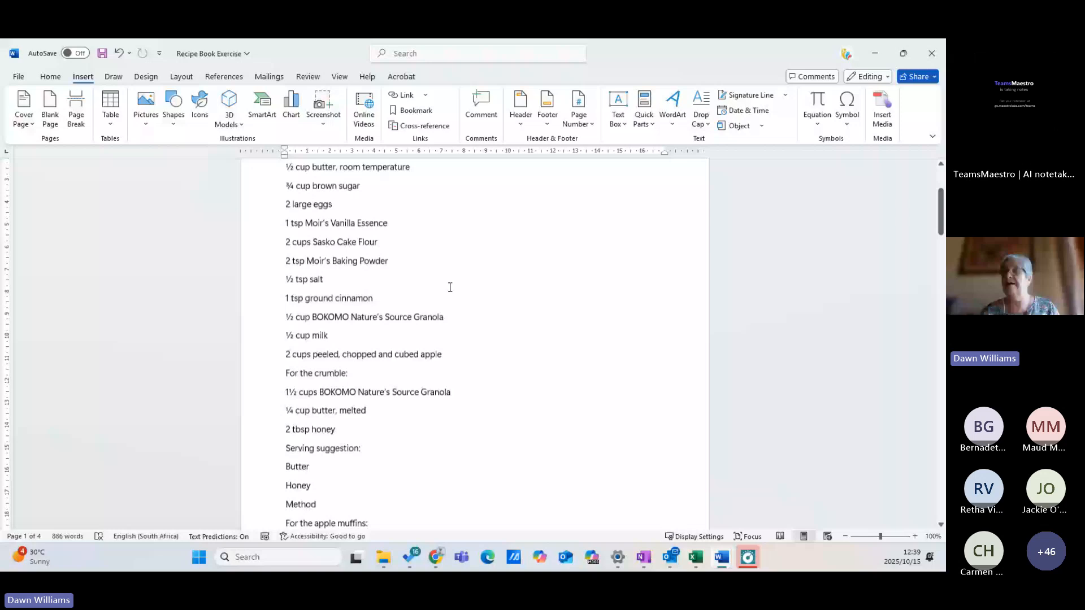
scroll(451, 287, up, 5)
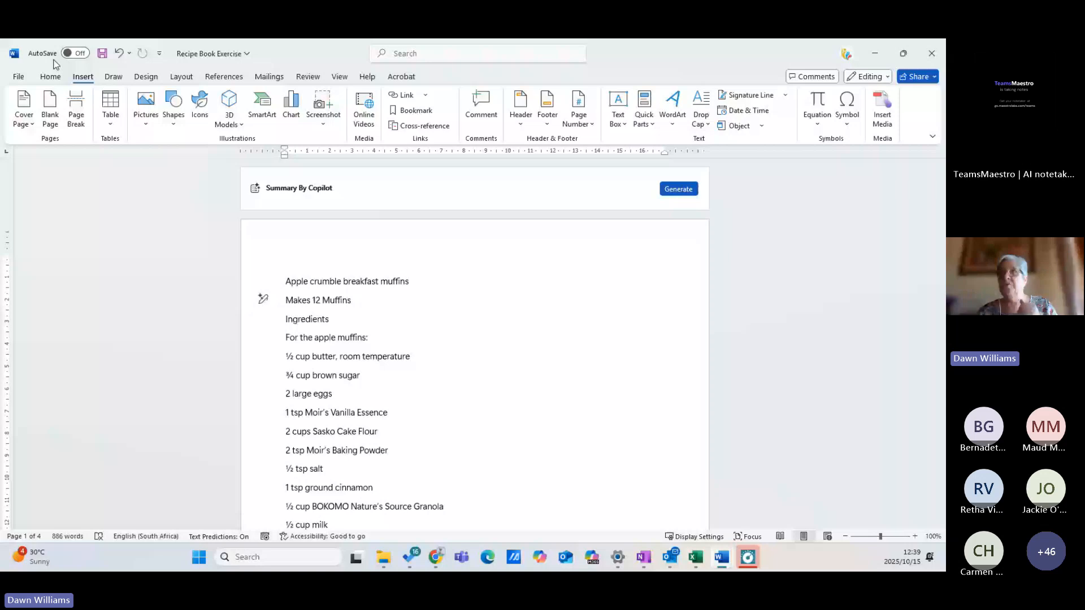
Apply the Heading 2 style to the recipe title "Apple crumble breakfast muffins"
click(51, 77)
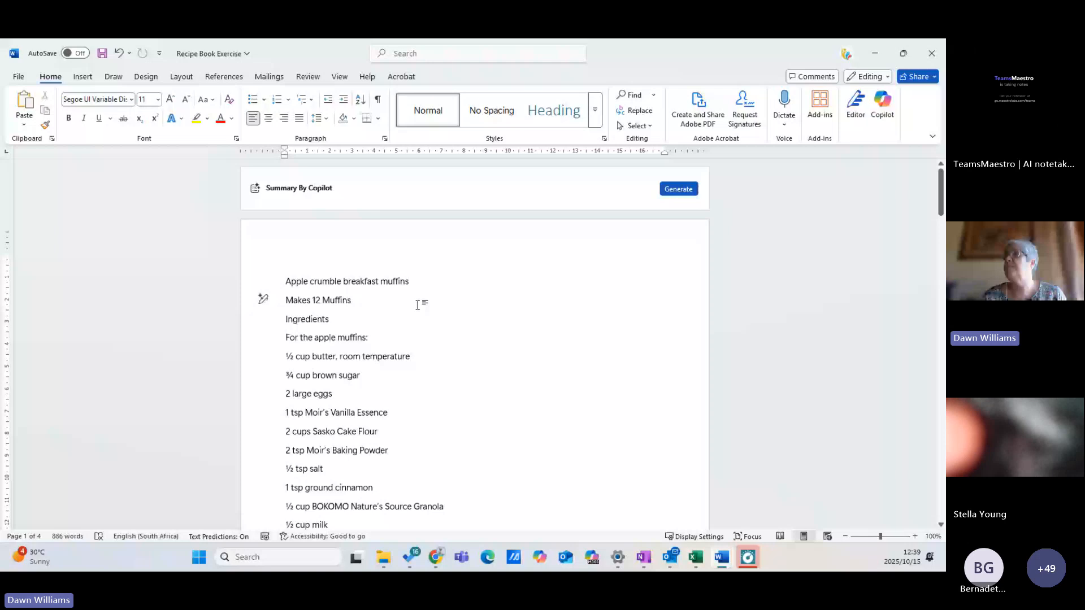
scroll(523, 270, down, 15)
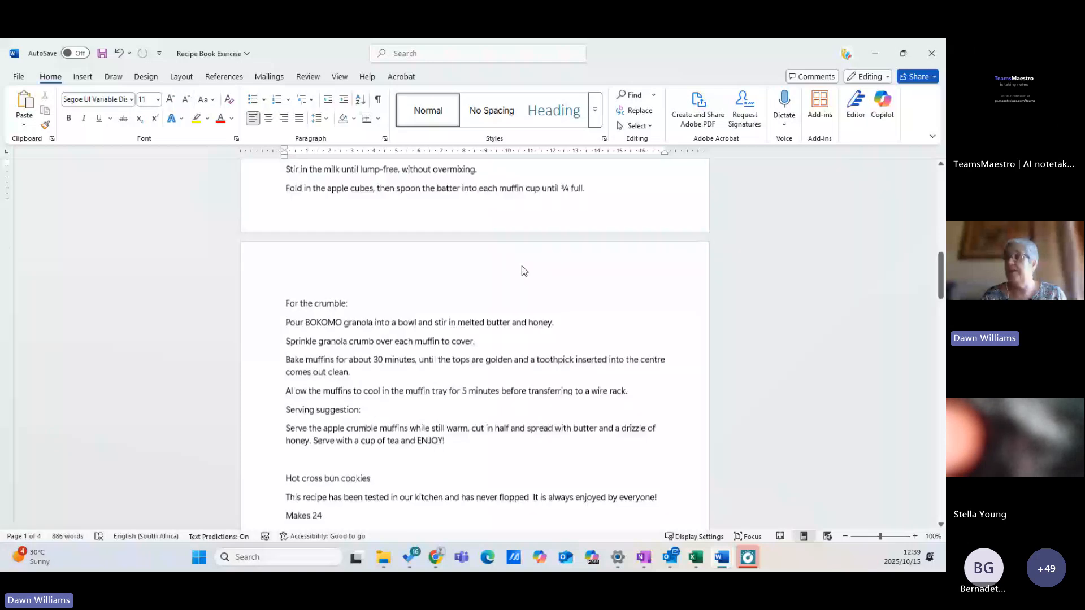
scroll(522, 268, down, 3)
scroll(524, 265, up, 1)
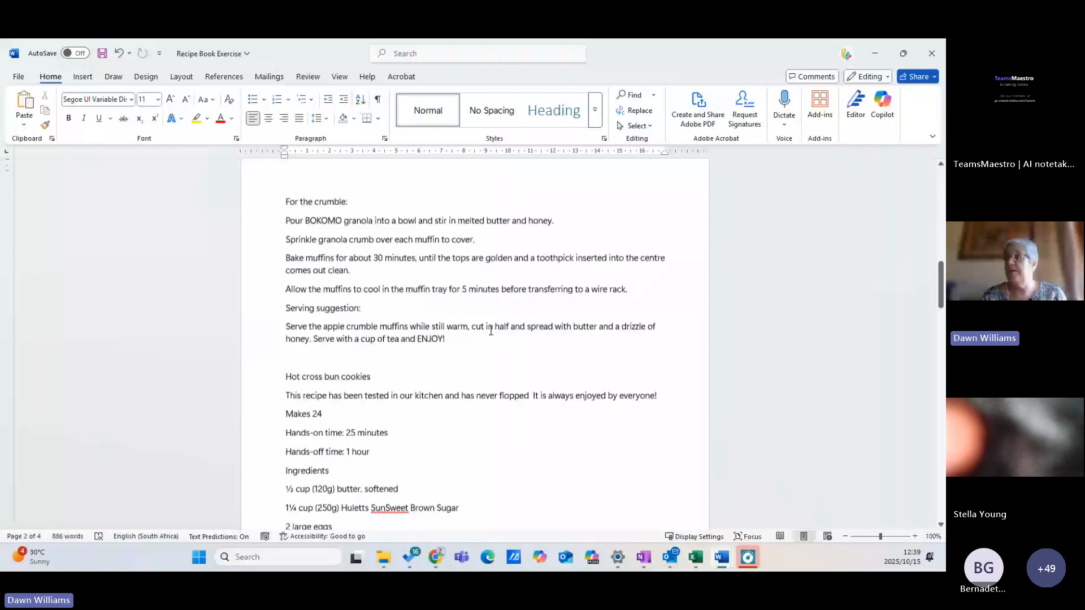
scroll(492, 325, up, 8)
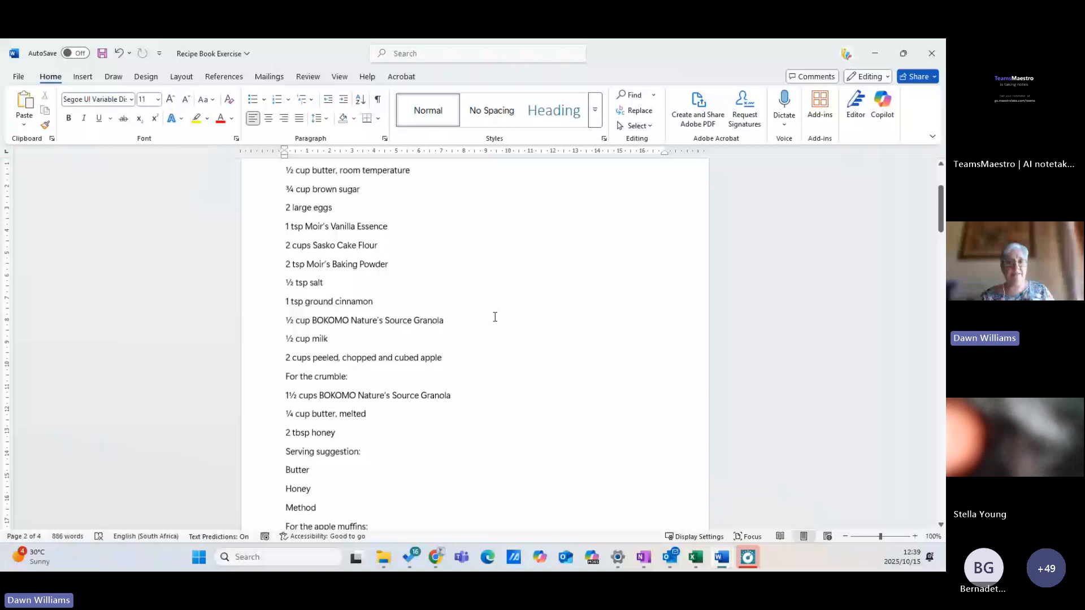
scroll(495, 316, up, 3)
click(492, 306)
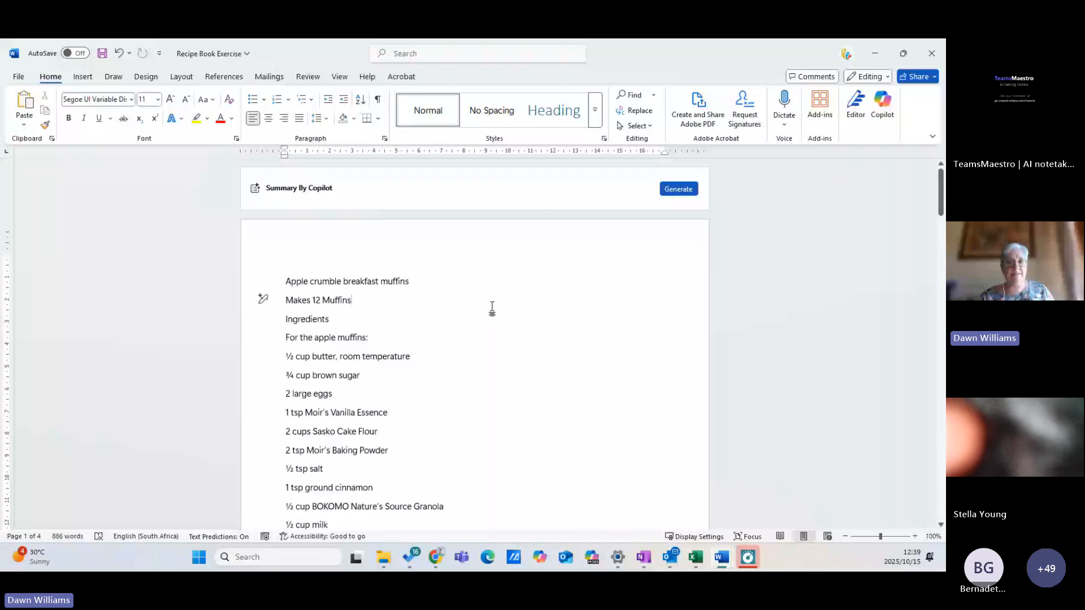
click(238, 283)
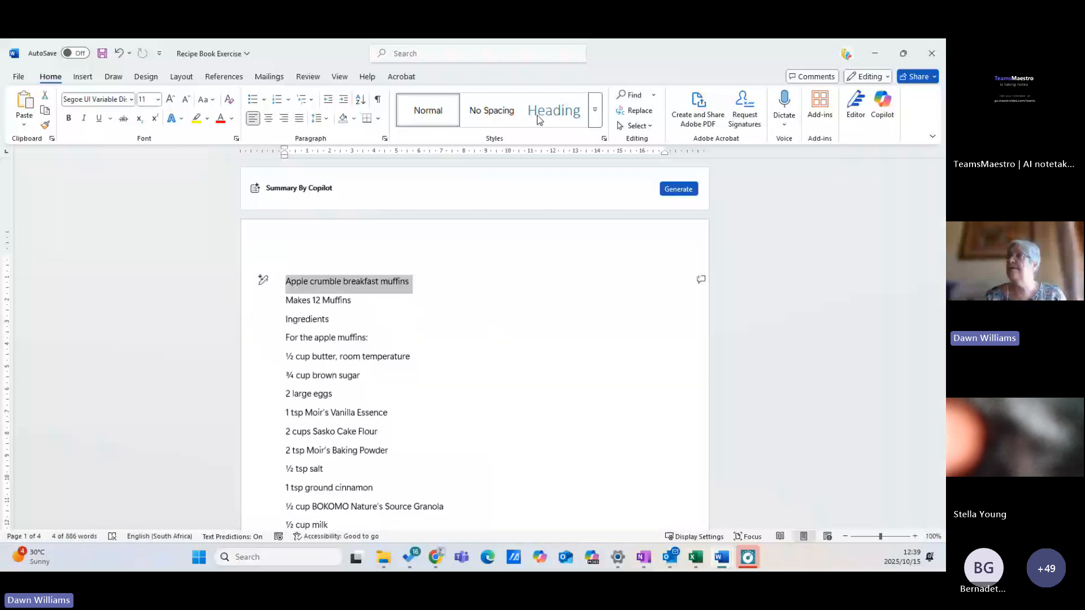
click(595, 118)
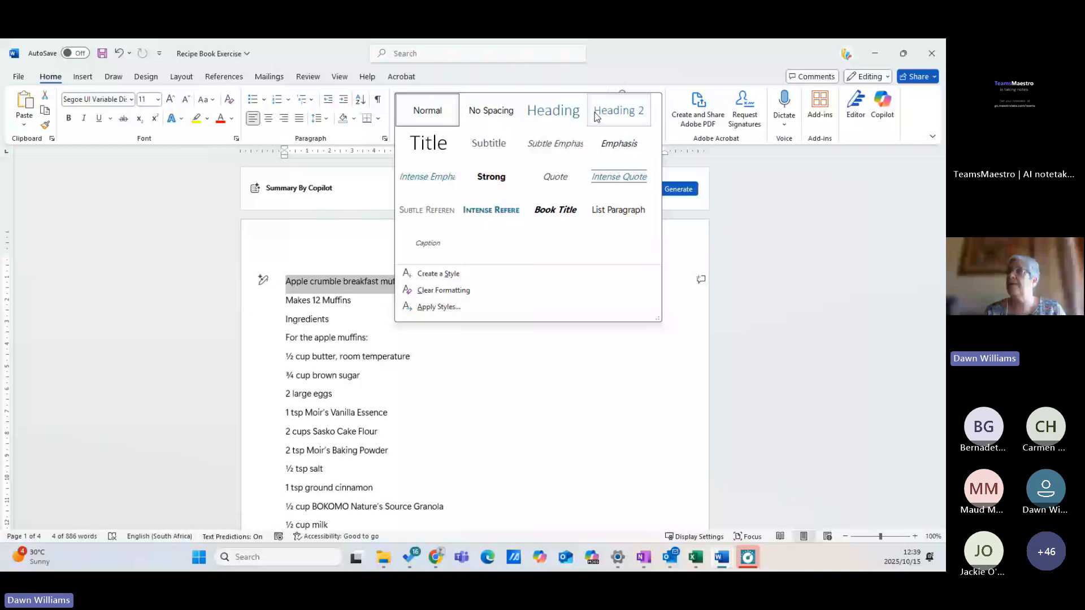
click(596, 117)
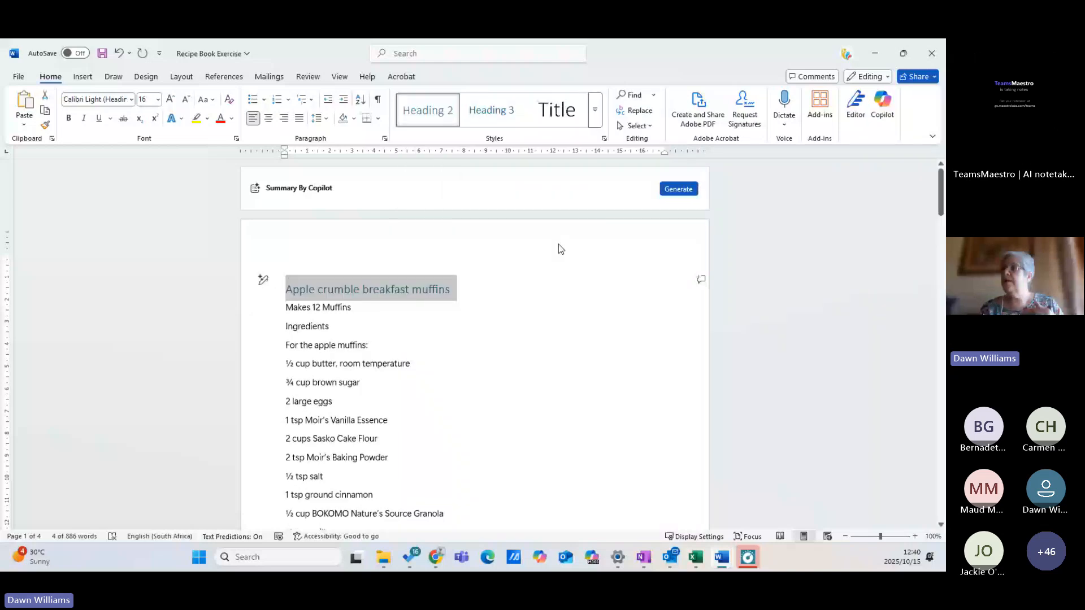
Apply the Heading 2 style to the recipe title "Hot cross bun cookies"
click(444, 323)
scroll(445, 323, down, 12)
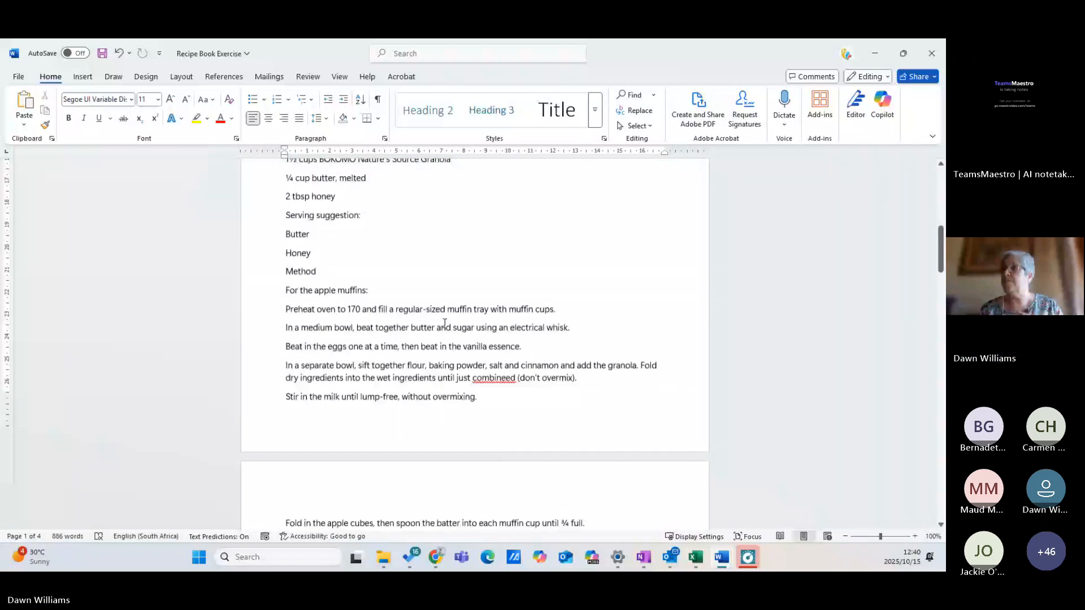
scroll(326, 309, down, 1)
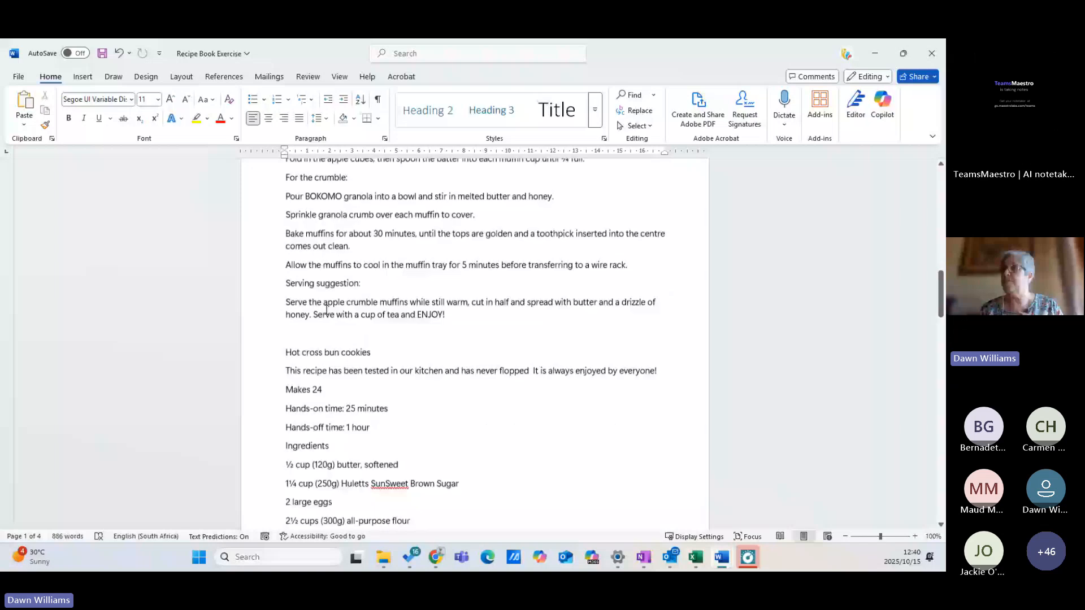
triple_click(327, 352)
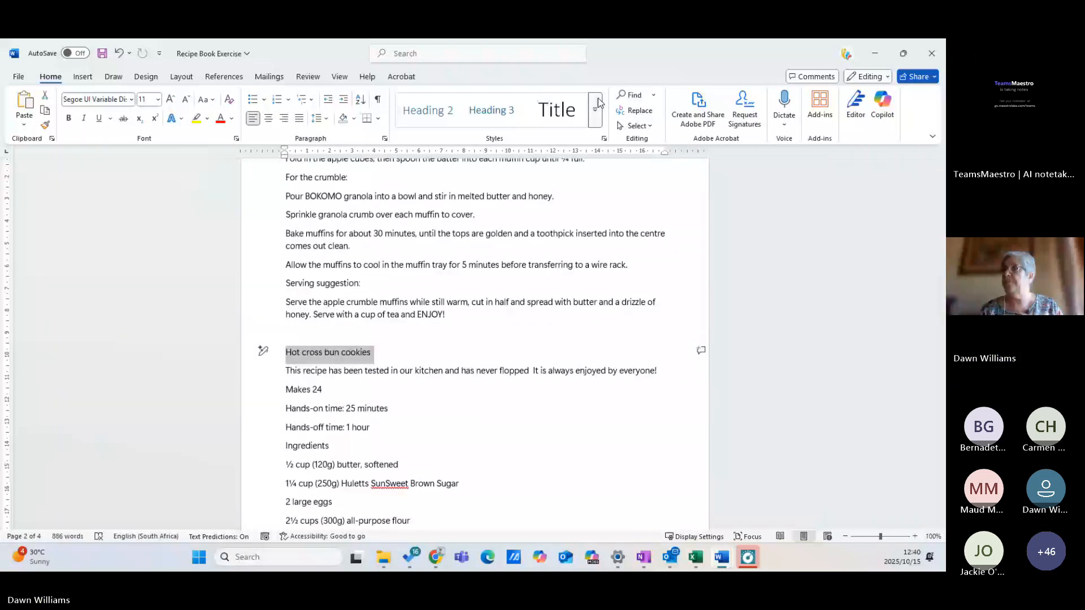
click(428, 110)
Apply the Heading 2 style to the recipe title "3-ingredient fridge cake cups"
scroll(450, 318, down, 3)
scroll(450, 317, down, 6)
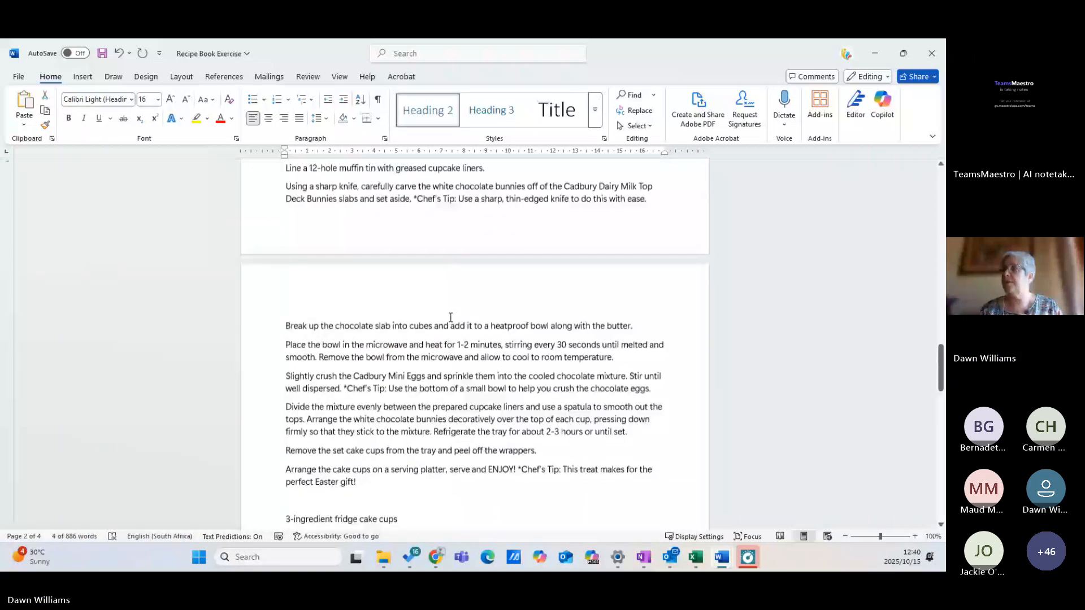
scroll(450, 318, down, 4)
triple_click(339, 286)
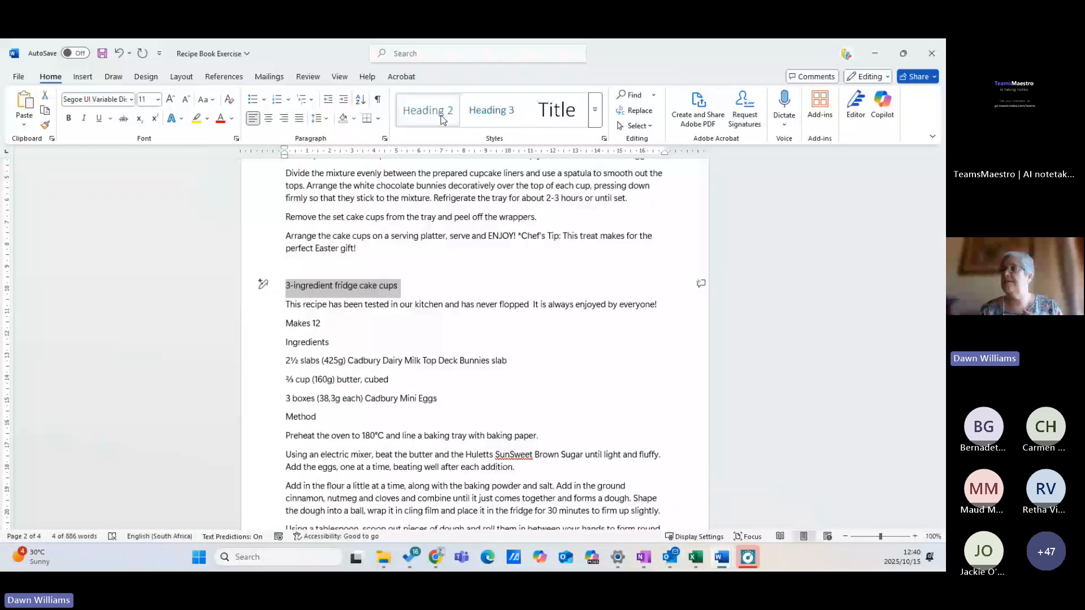
click(442, 113)
scroll(490, 290, down, 1)
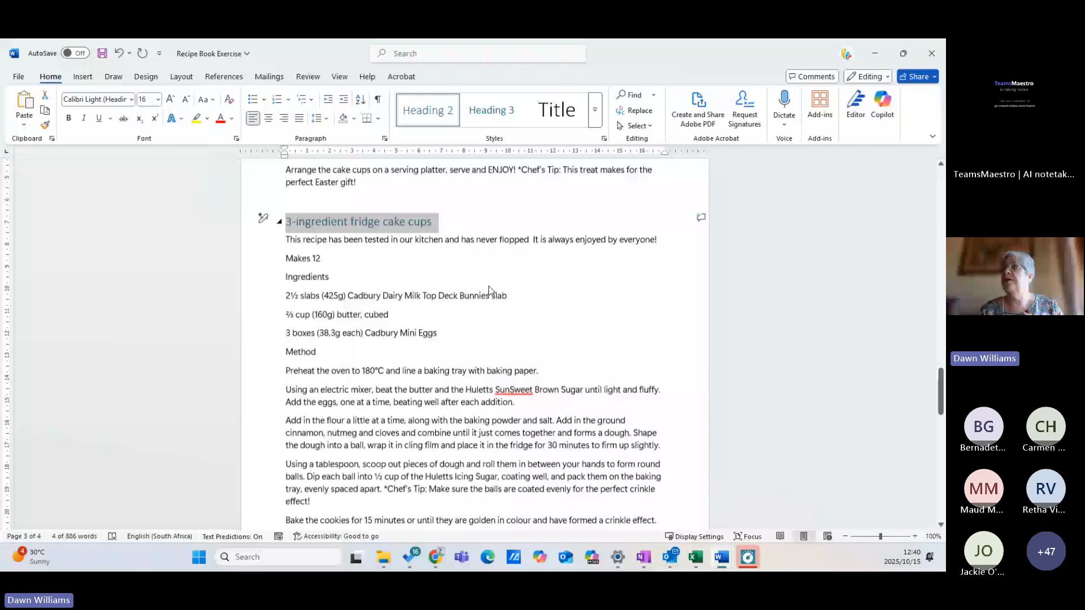
Modify the Heading 2 style to use bold Aptos at 20 pt in the standard Blue font colour
scroll(489, 289, up, 15)
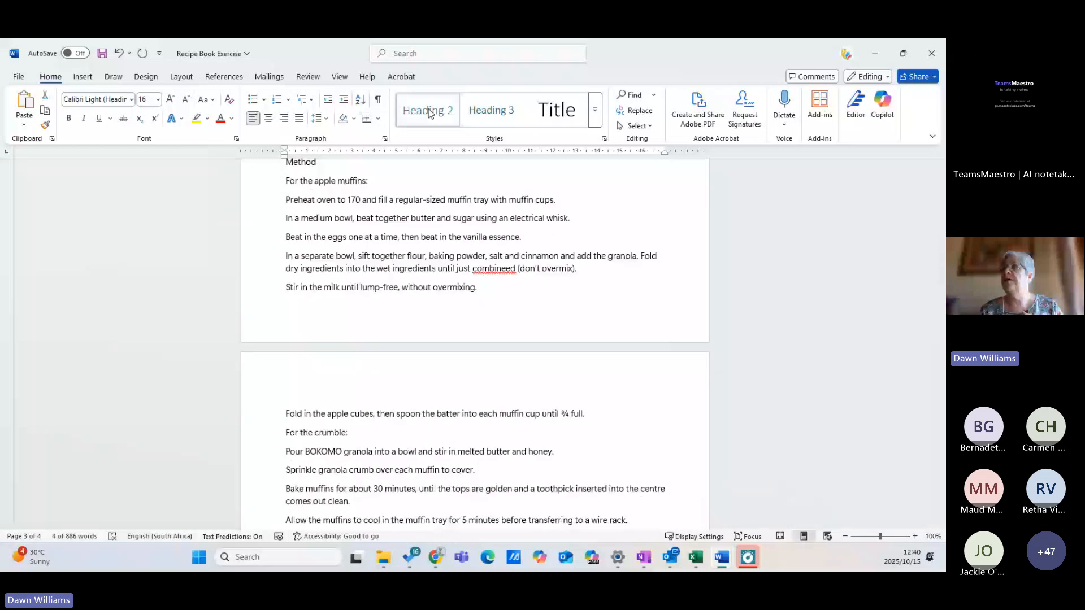
right_click(427, 116)
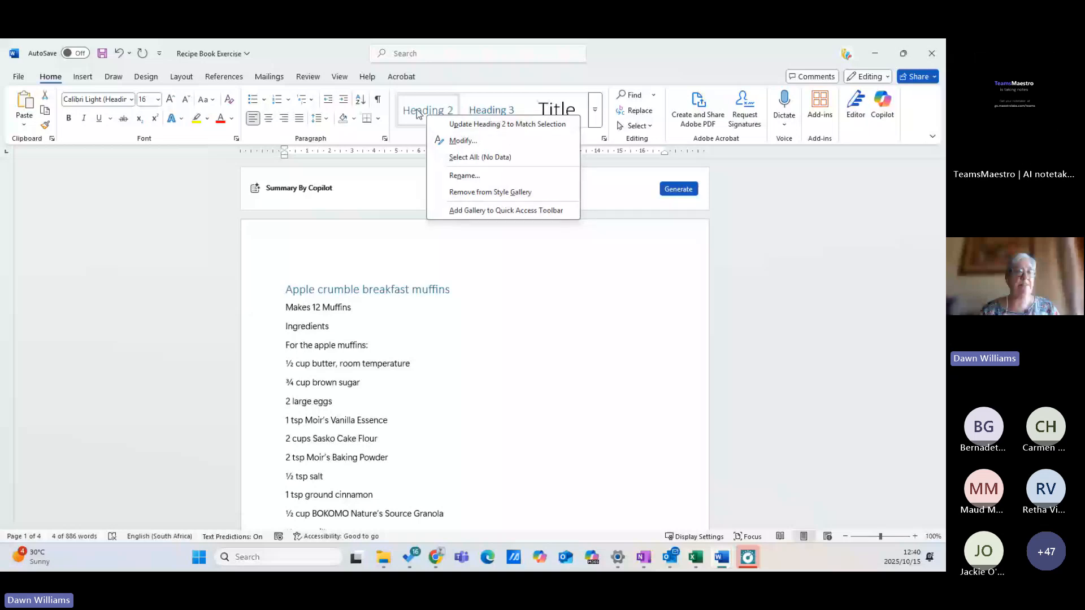
click(463, 141)
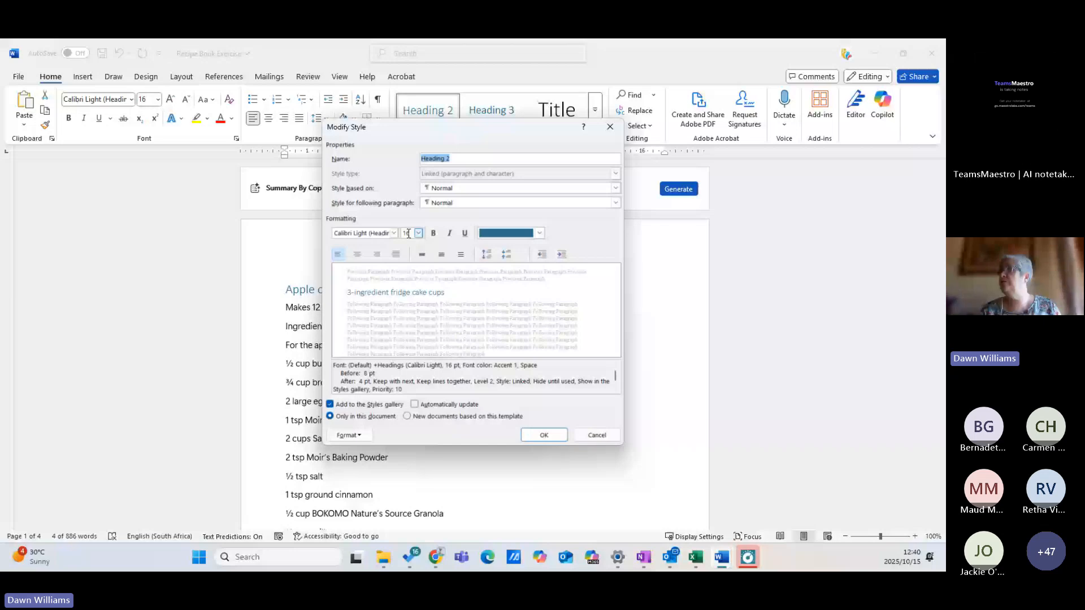
click(539, 234)
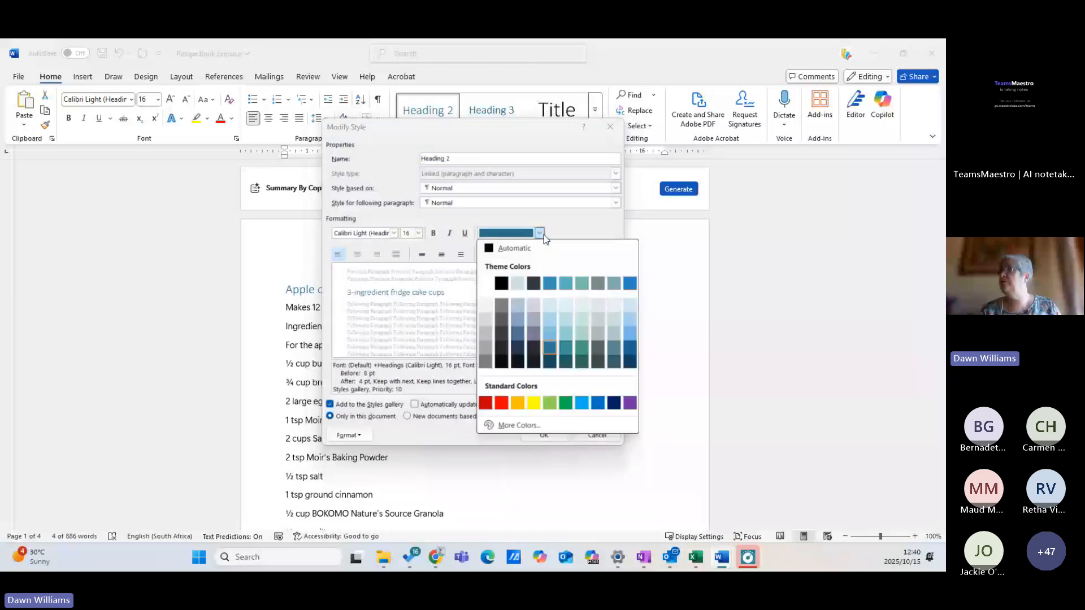
click(600, 403)
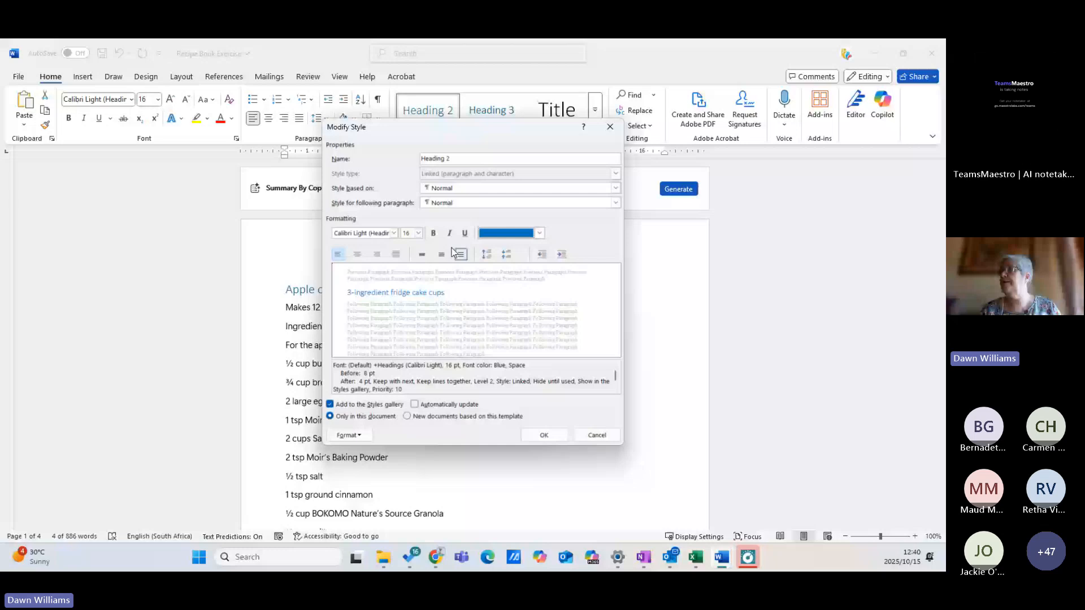
click(433, 233)
click(418, 232)
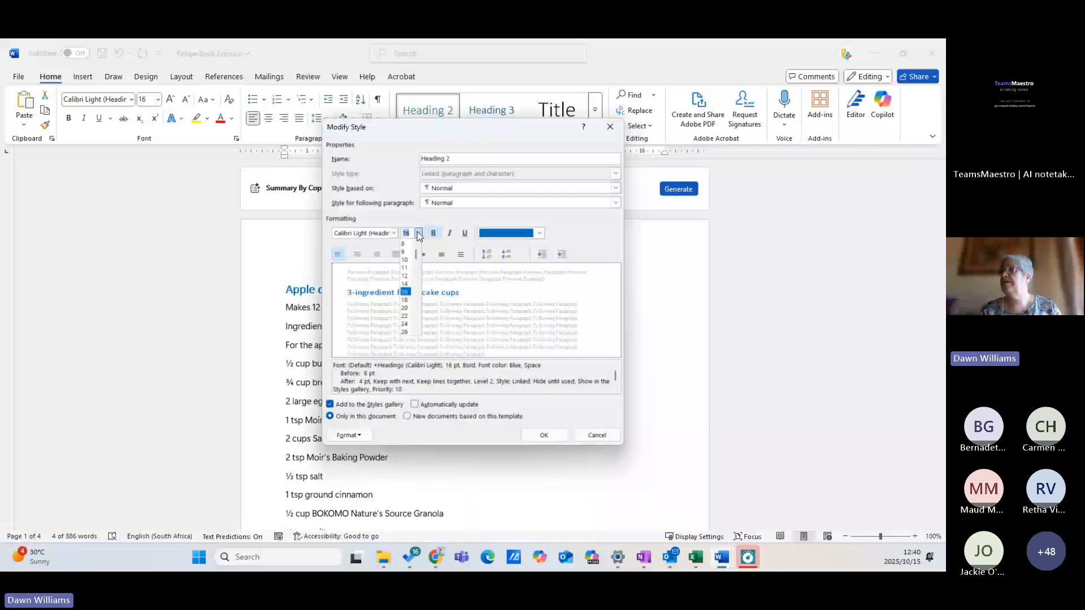
click(405, 308)
click(389, 234)
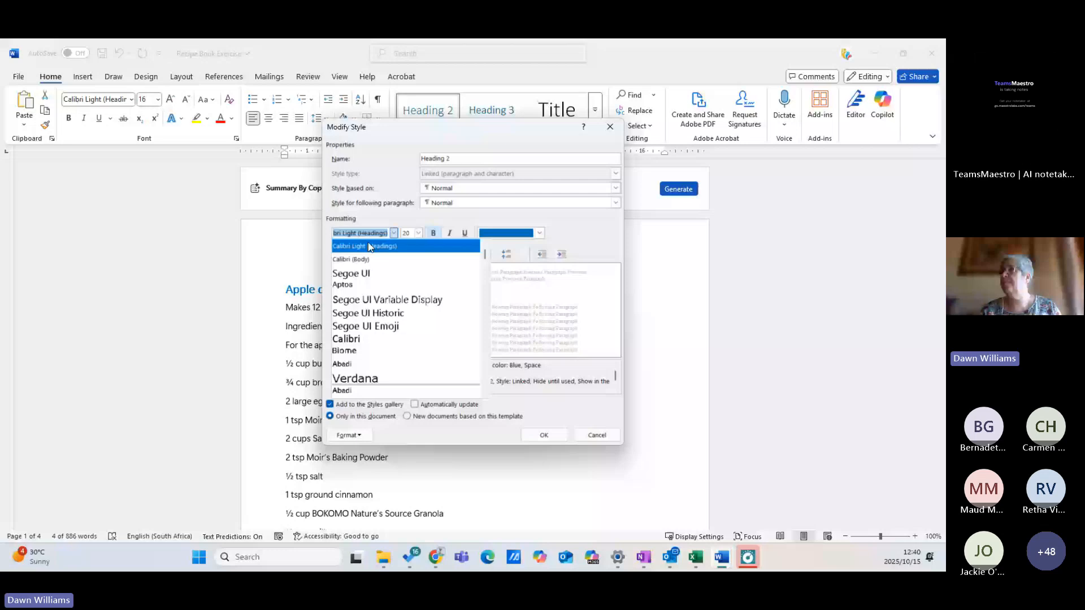
click(342, 284)
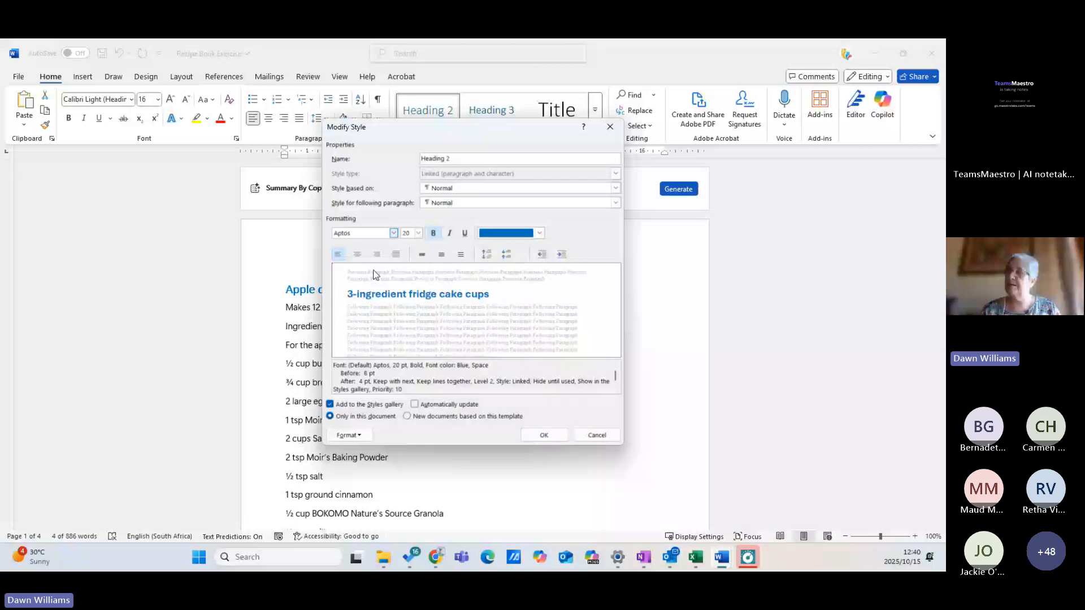
click(544, 435)
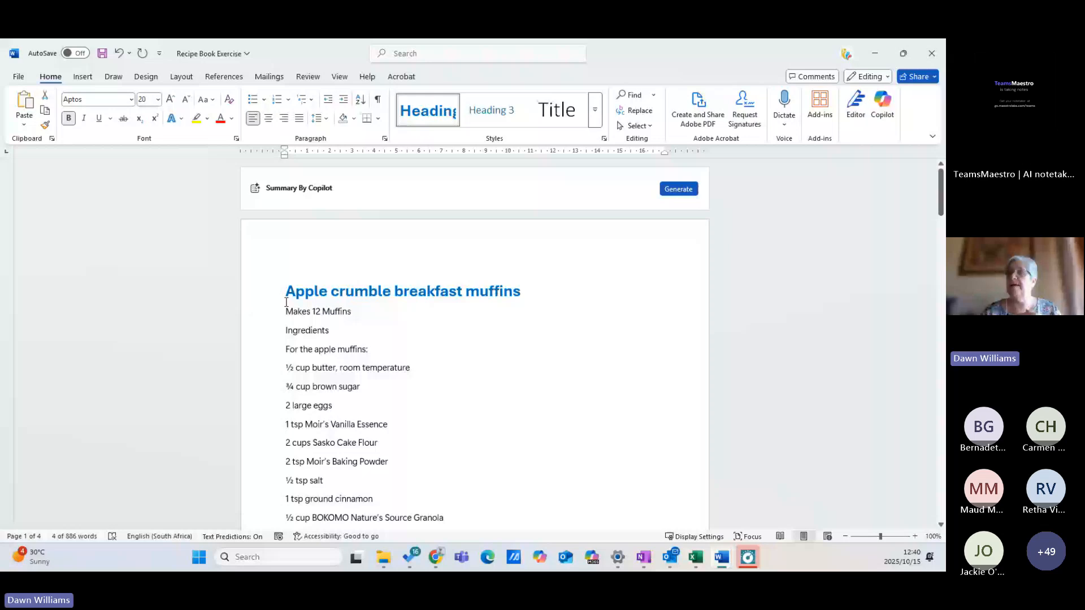
Look through the document to check the formatting of each recipe title
scroll(518, 373, down, 3)
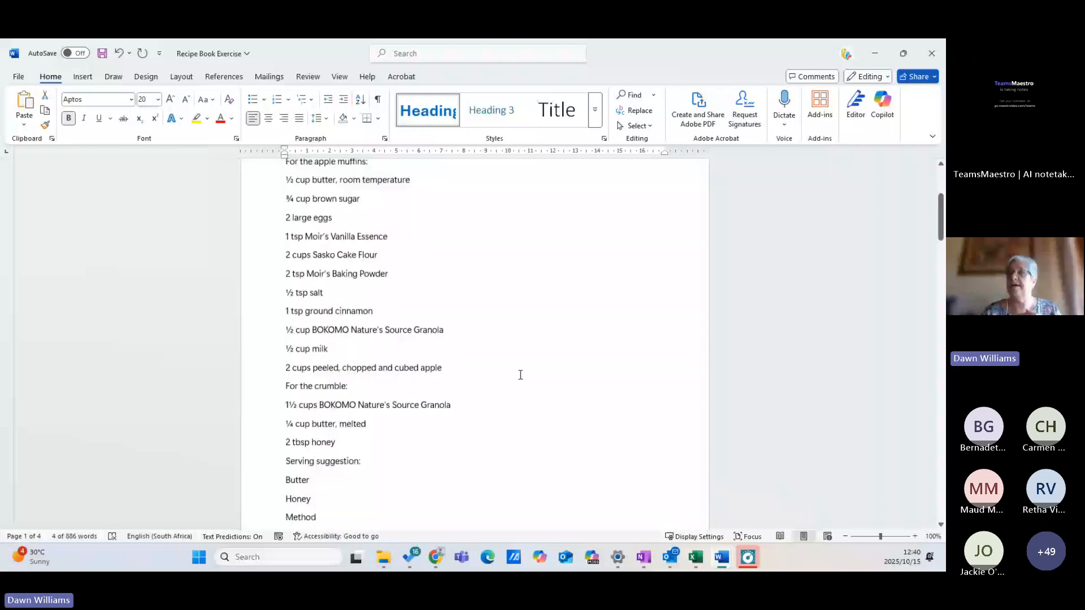
scroll(520, 374, down, 8)
scroll(520, 375, down, 4)
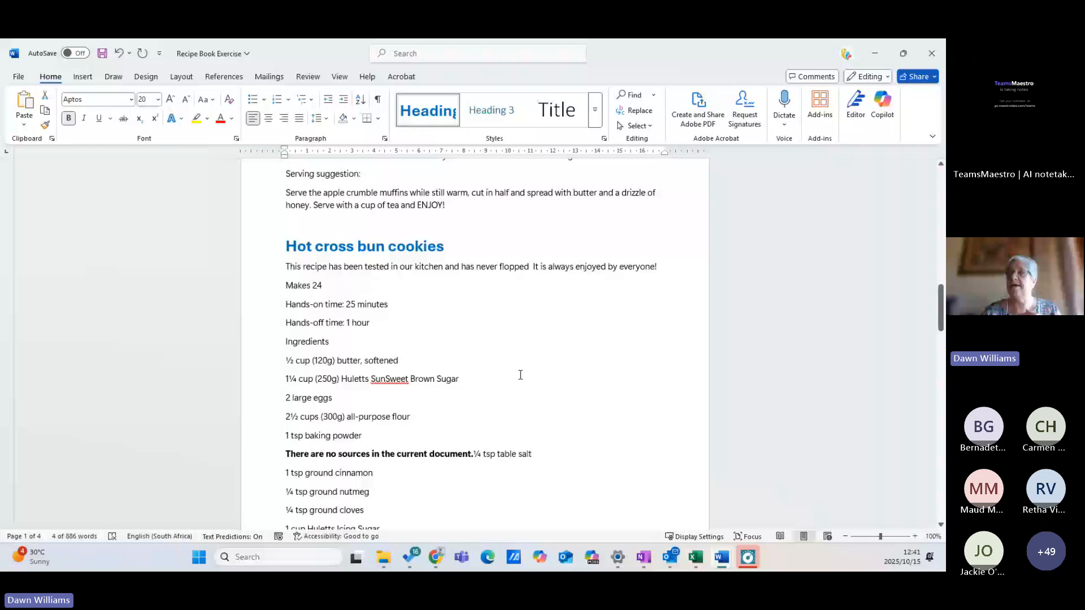
scroll(520, 374, down, 3)
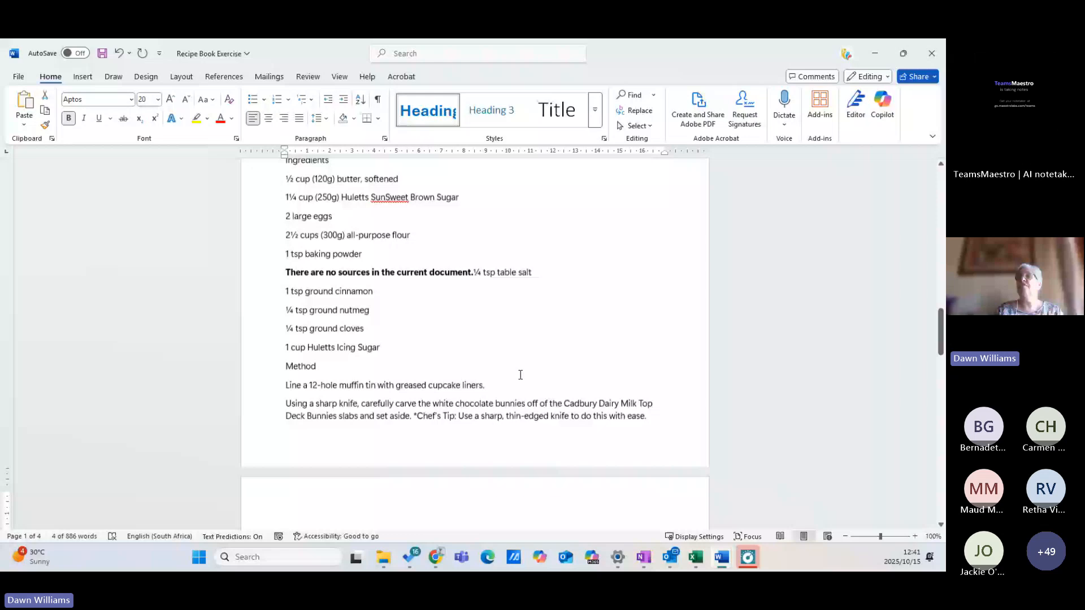
scroll(520, 375, down, 15)
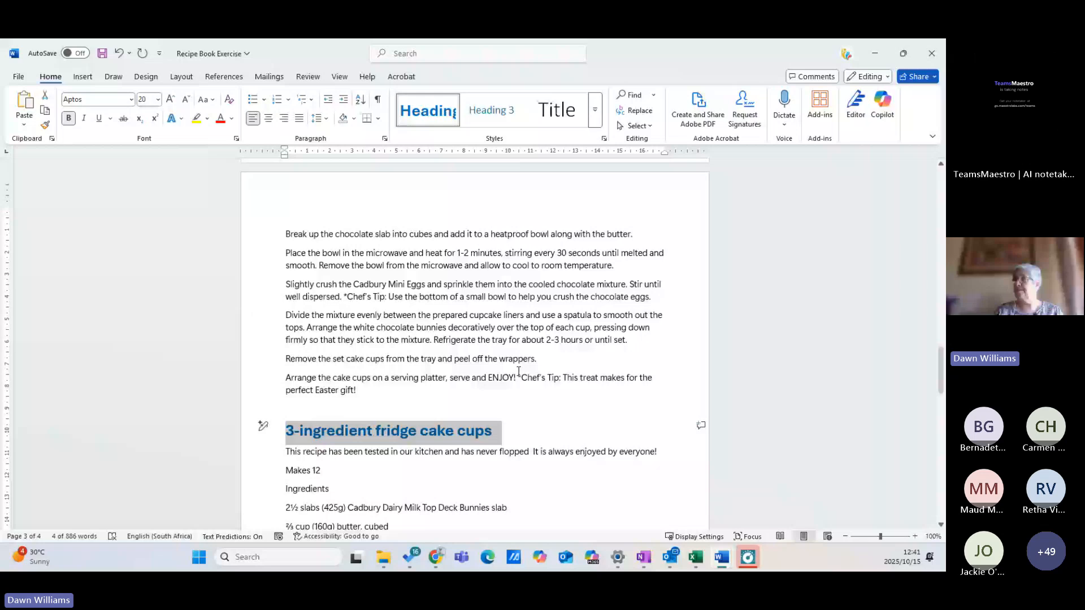
click(500, 432)
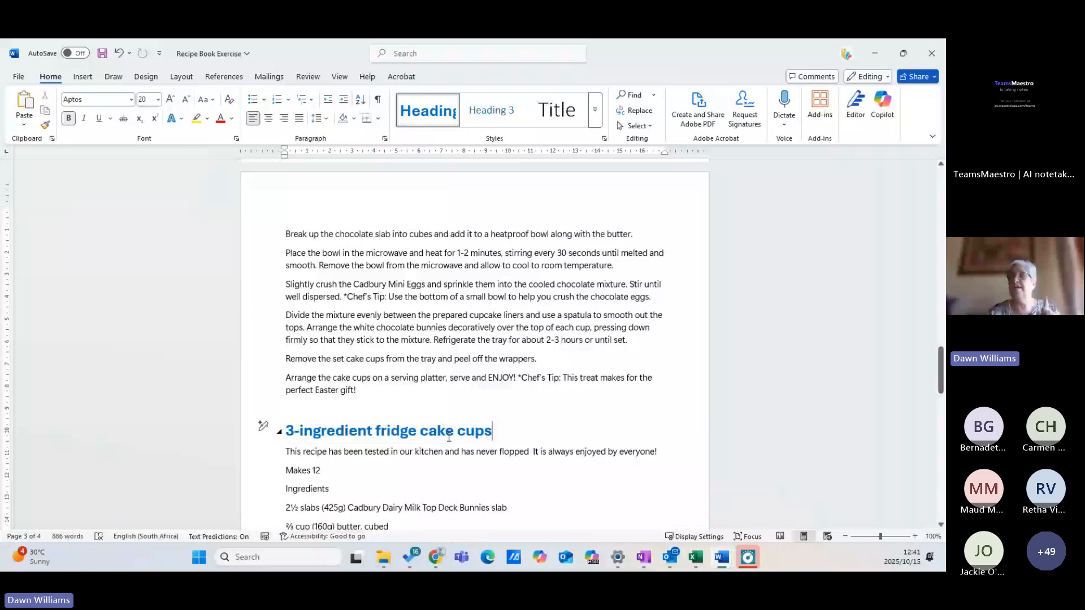
Modify the Heading 2 style to use the standard Green font colour
scroll(457, 229, up, 10)
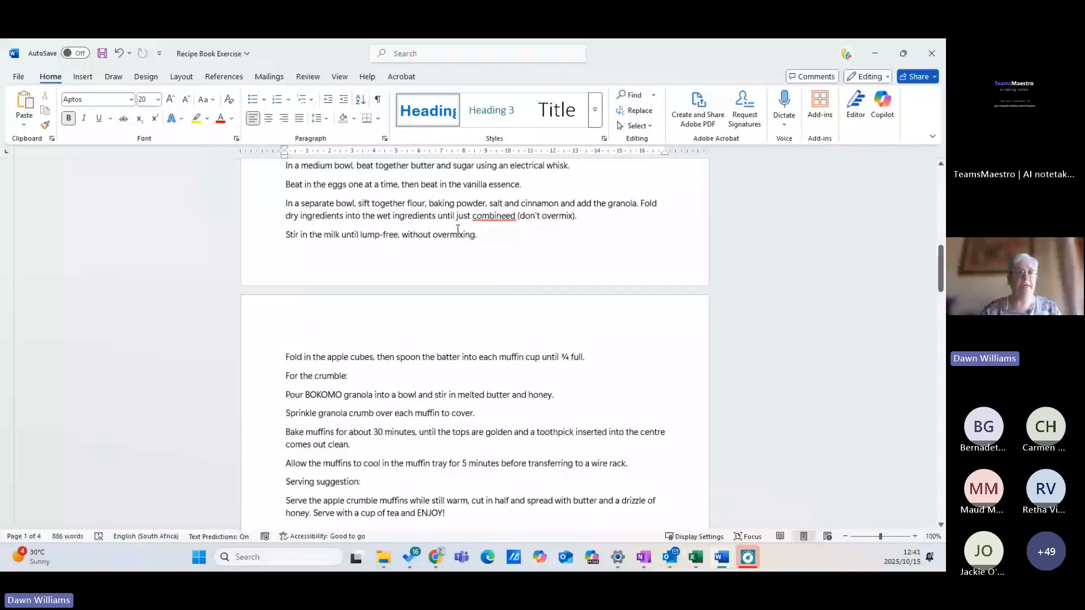
scroll(470, 234, up, 3)
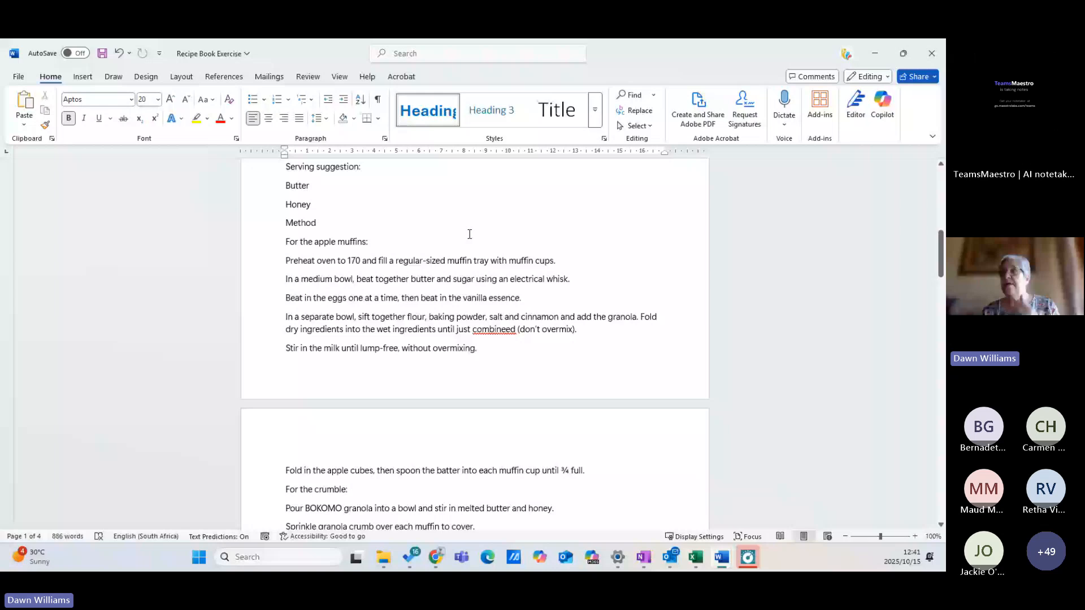
scroll(466, 239, up, 2)
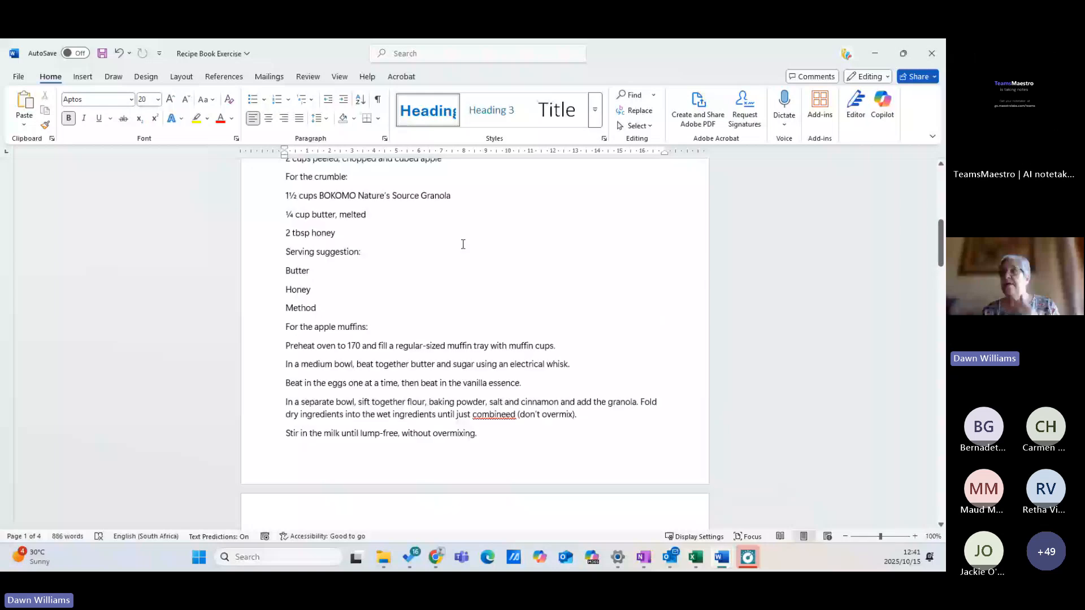
scroll(463, 244, up, 9)
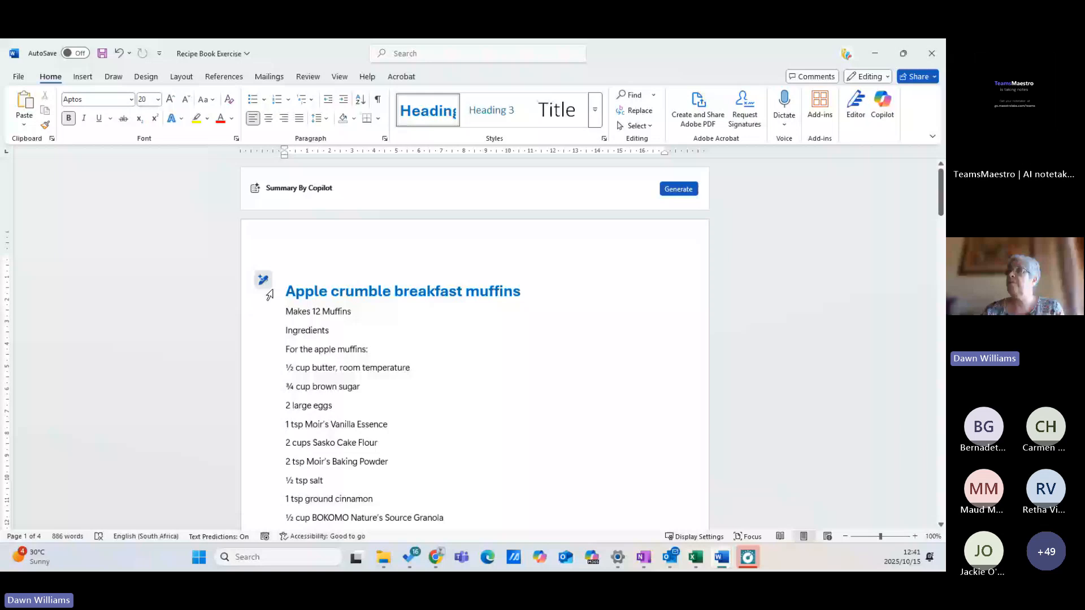
click(595, 109)
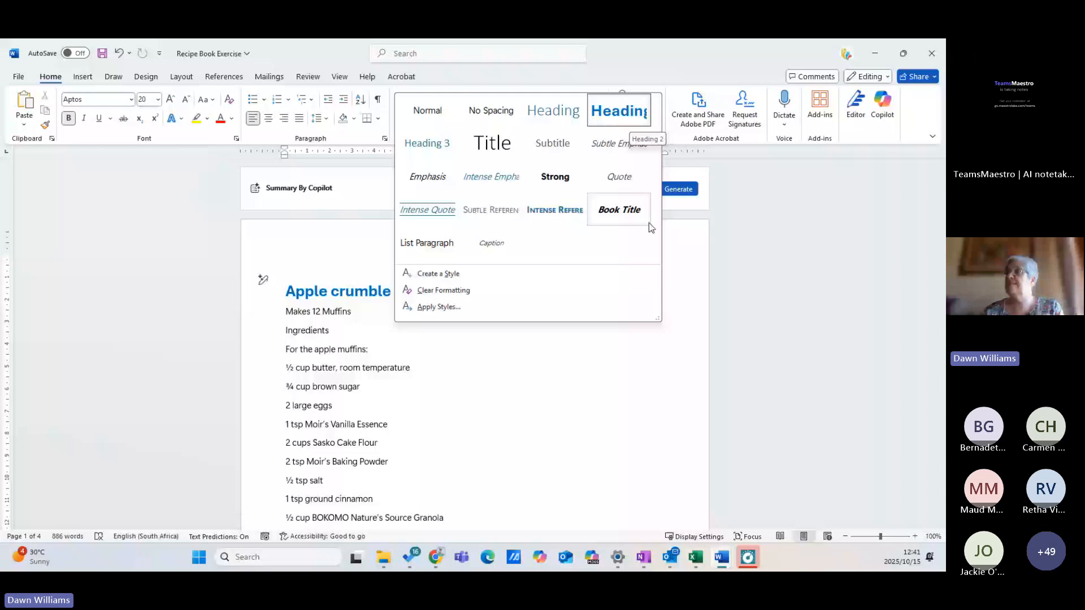
click(608, 328)
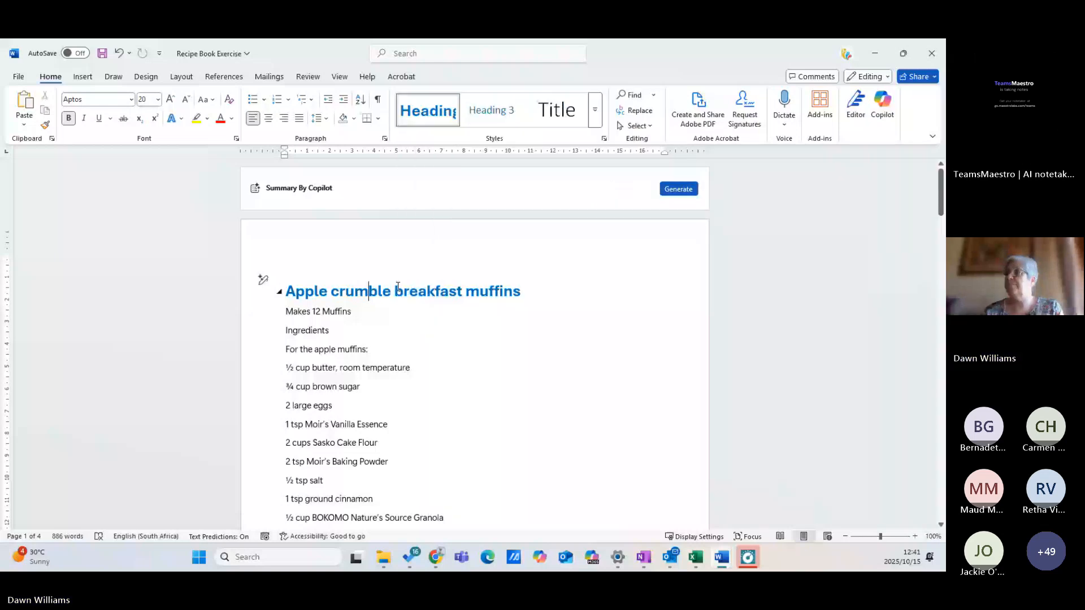
click(397, 286)
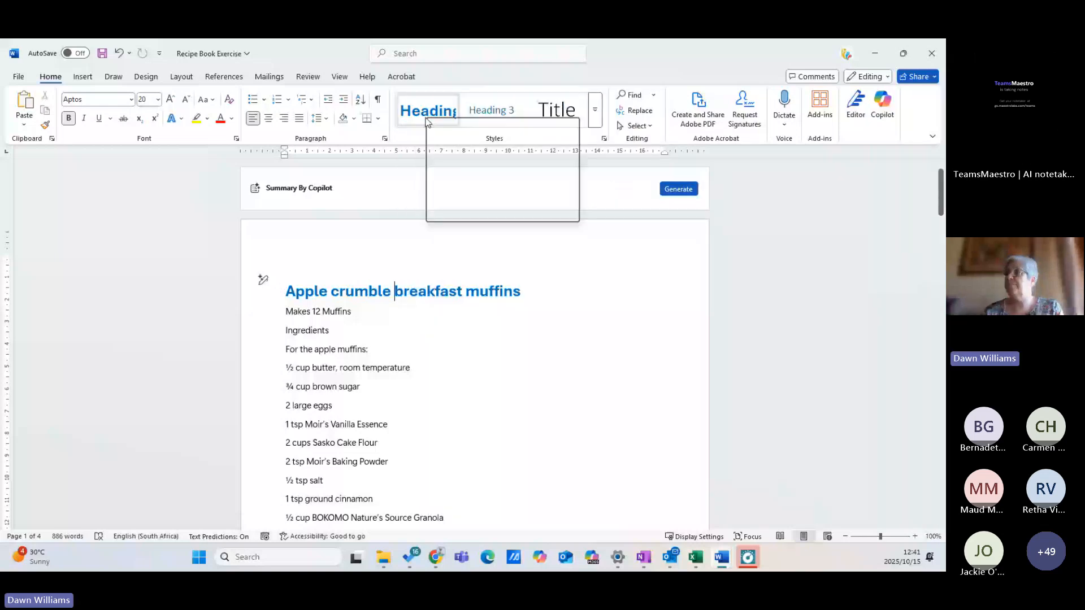
right_click(428, 122)
click(456, 148)
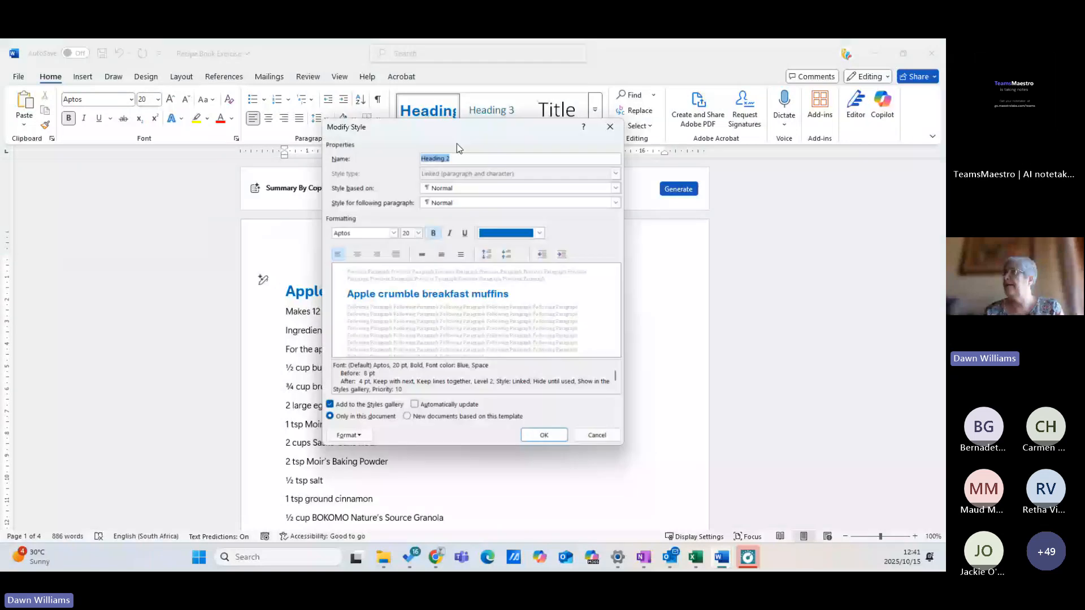
click(540, 233)
click(565, 402)
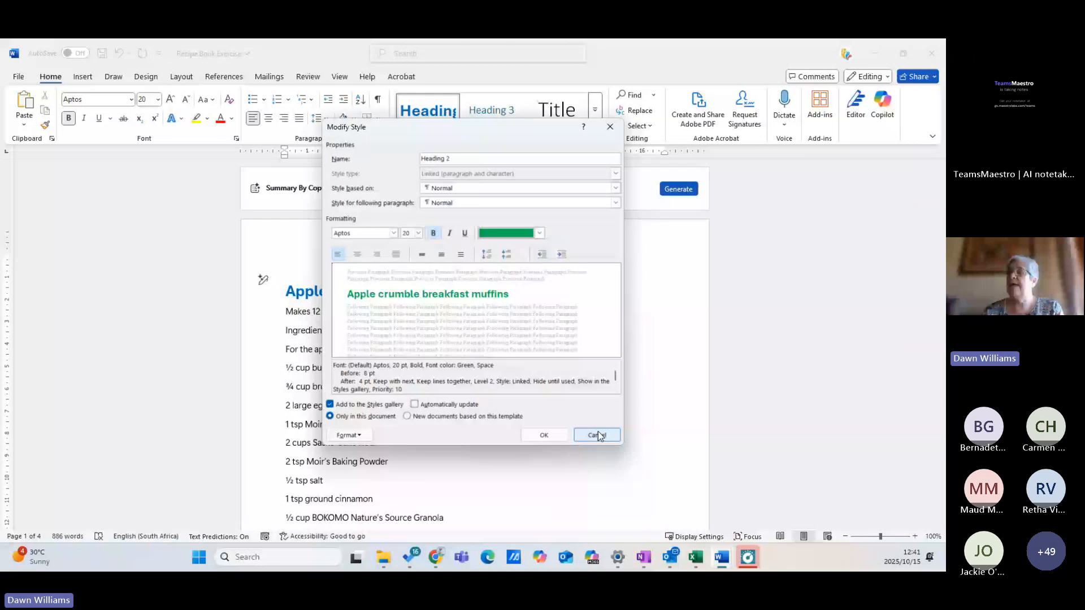
click(544, 435)
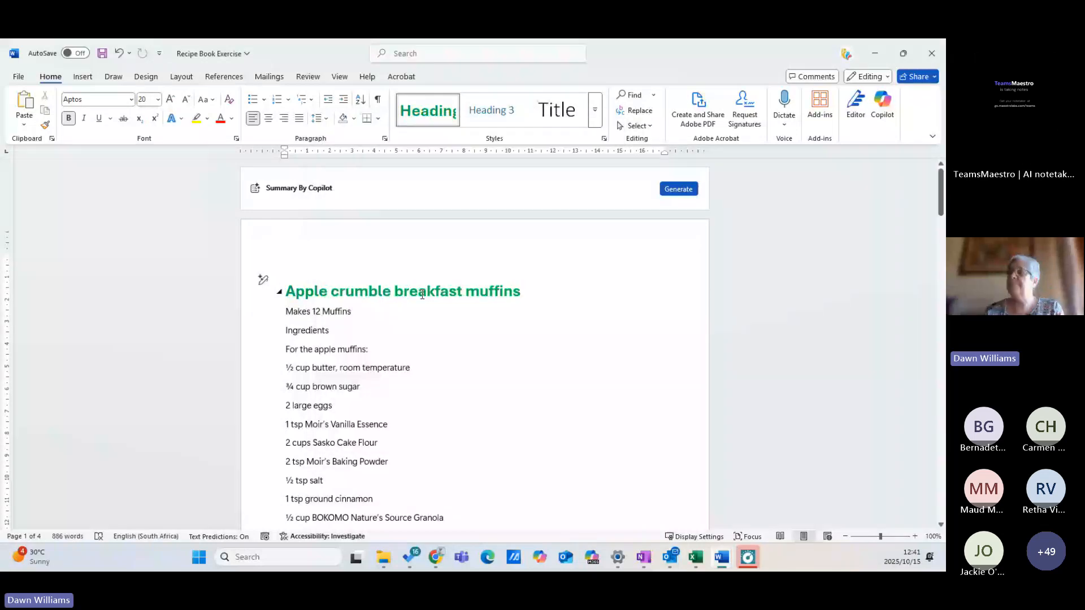
Look through the document to check the font colour of every recipe title
scroll(634, 370, down, 5)
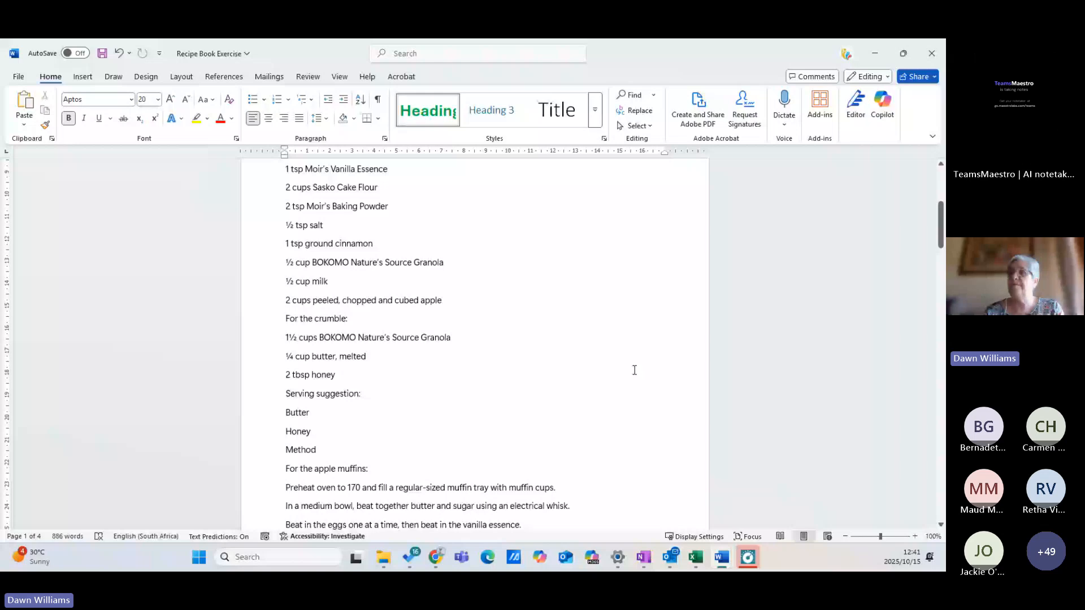
scroll(634, 370, down, 15)
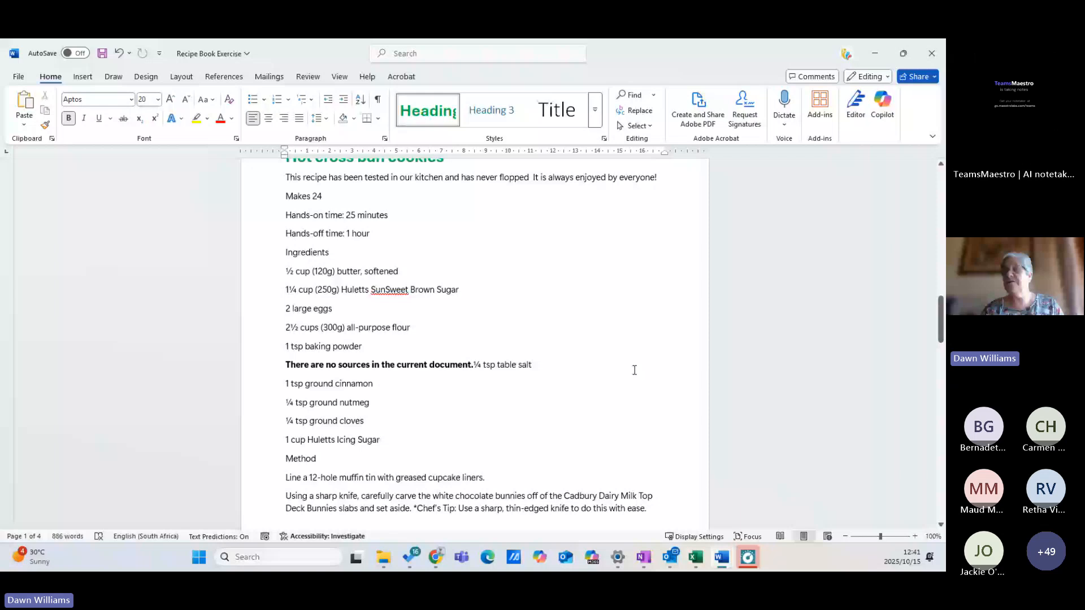
scroll(627, 370, down, 15)
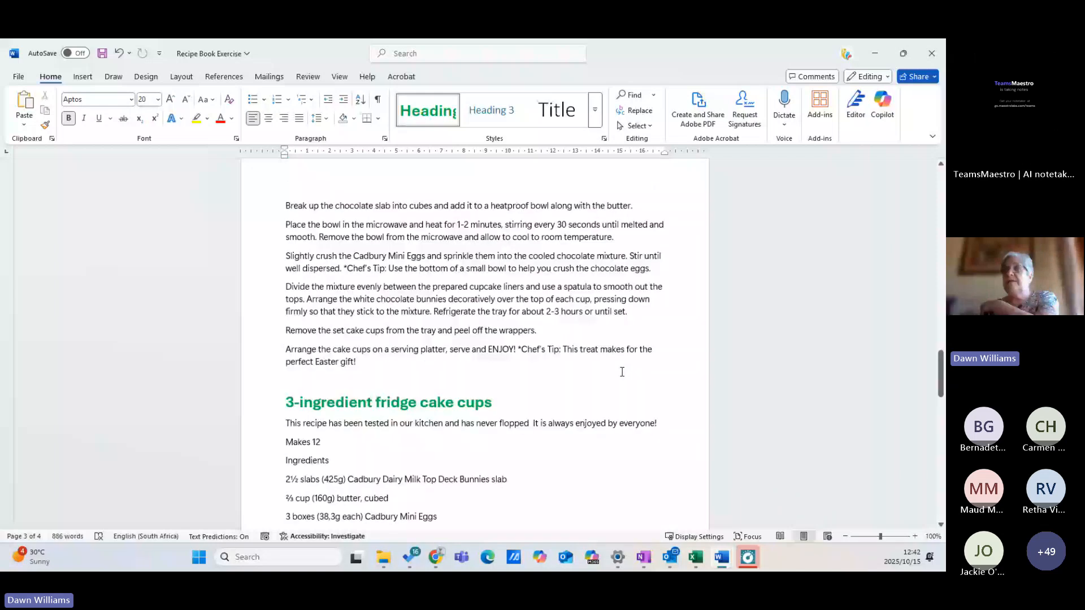
scroll(633, 362, up, 2)
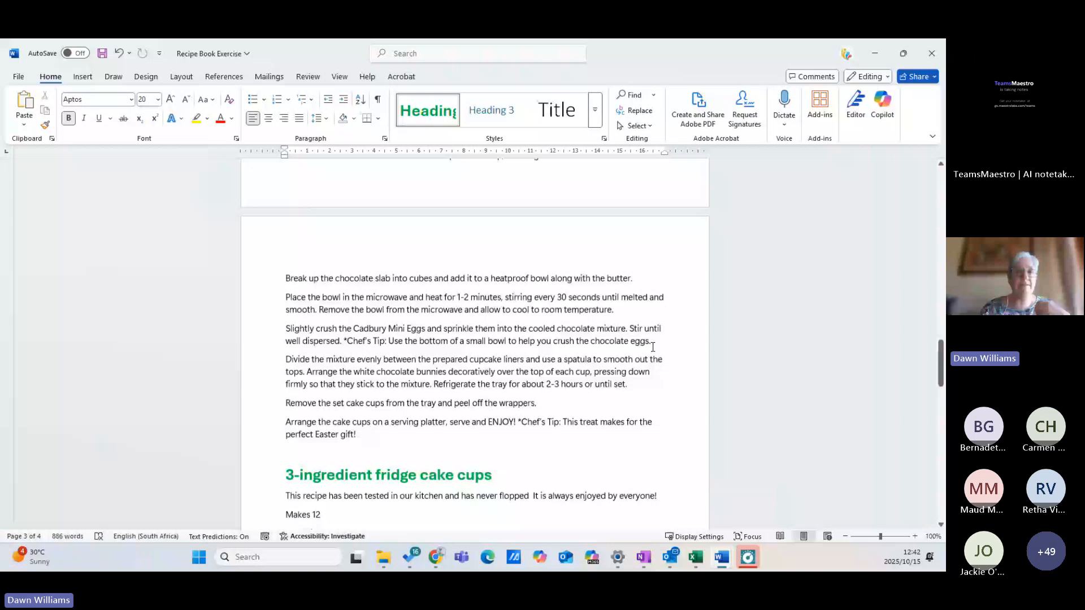
scroll(656, 346, up, 15)
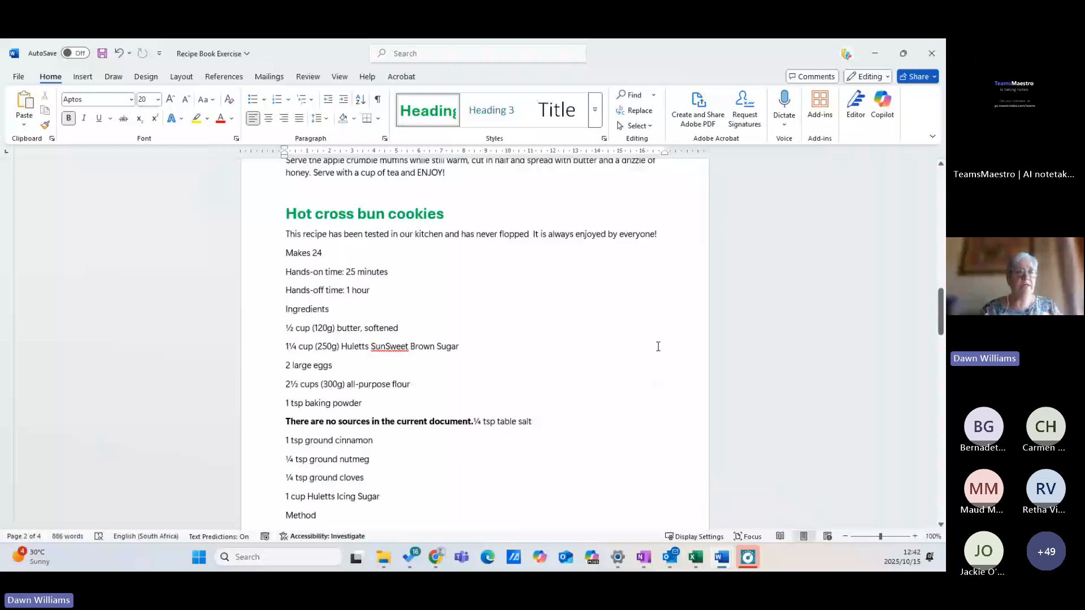
scroll(653, 355, up, 1)
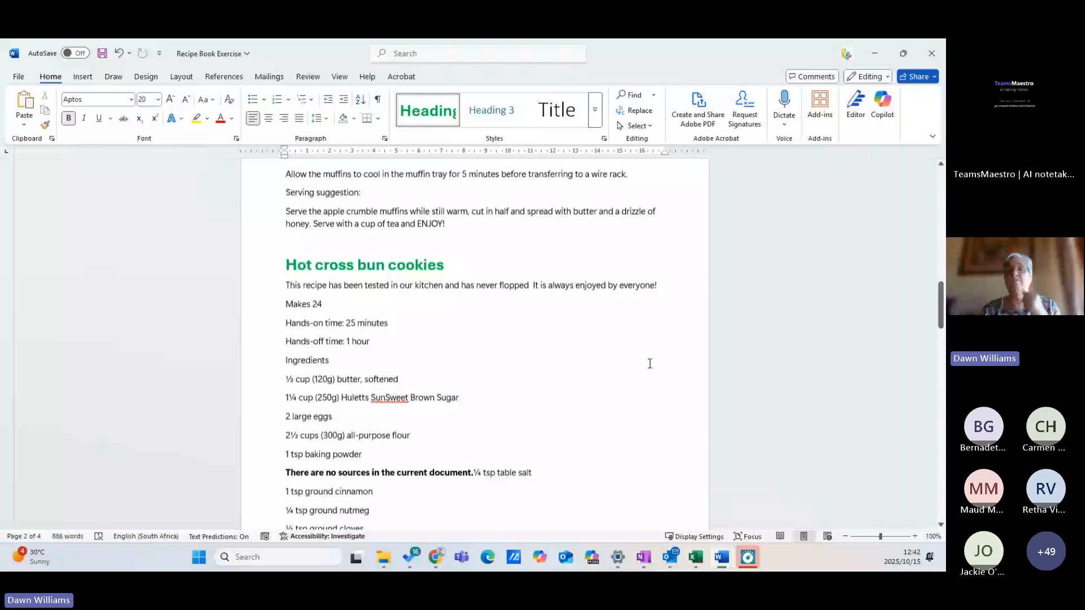
scroll(649, 363, up, 15)
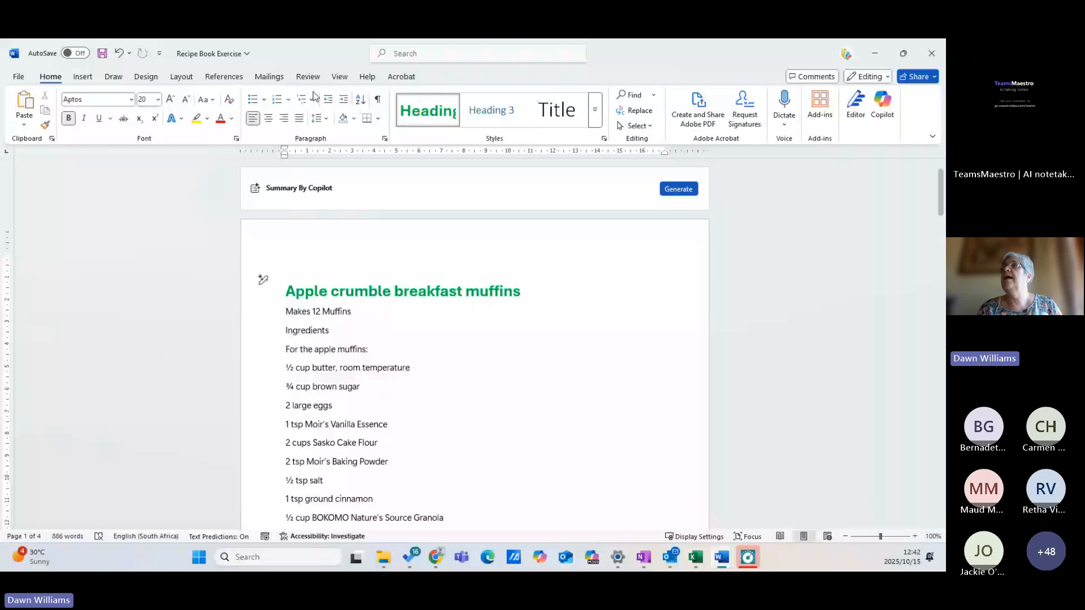
Show the Navigation Pane with the document's headings
click(339, 77)
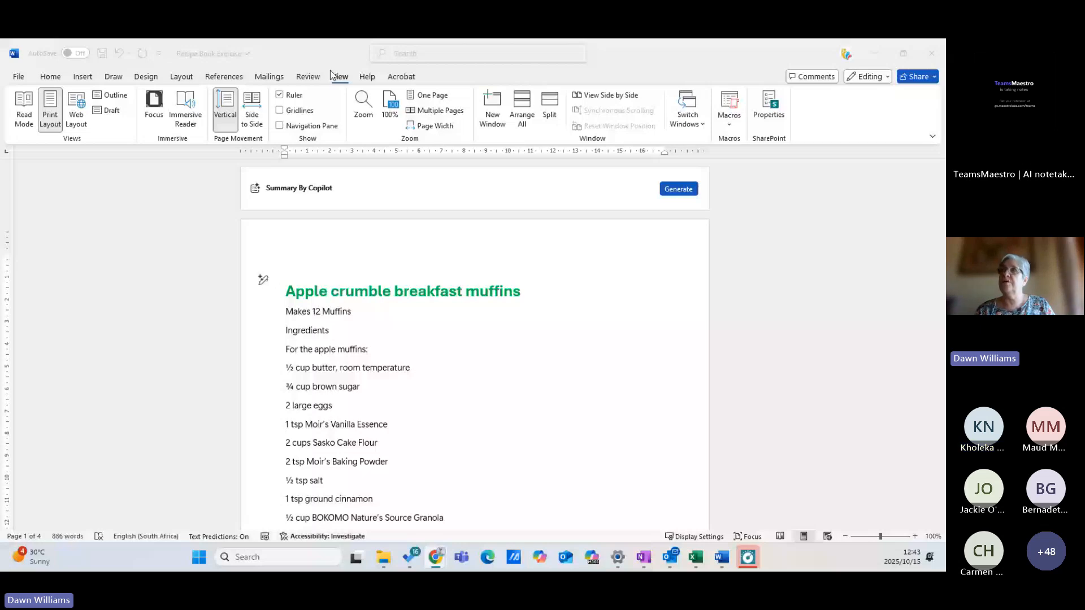
click(285, 138)
click(279, 126)
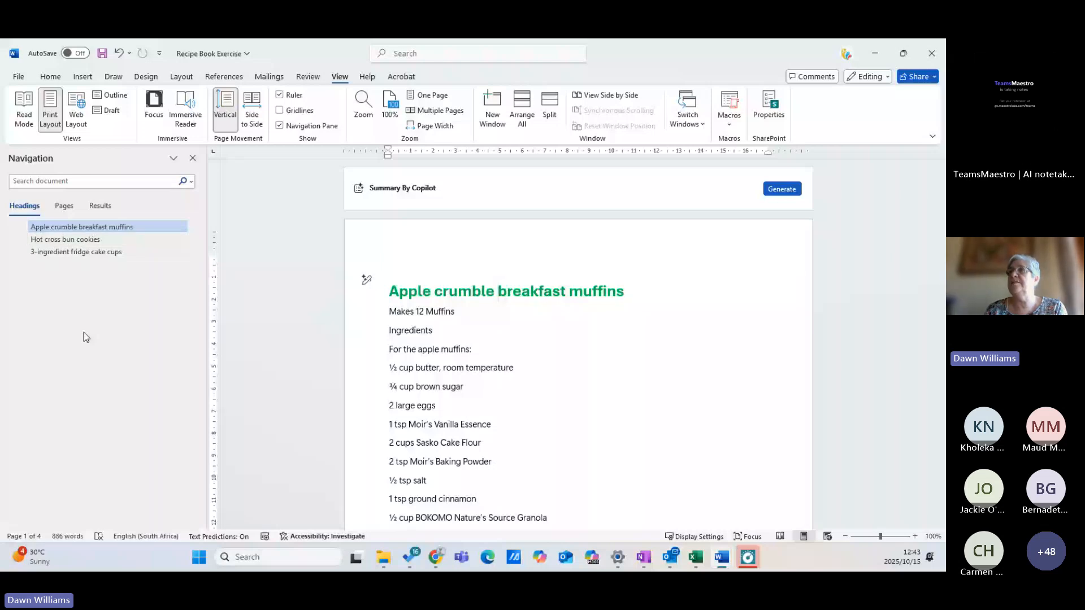
Use the heading list to jump between the fridge cake cups, apple crumble muffins and hot cross bun cookies recipes
click(71, 253)
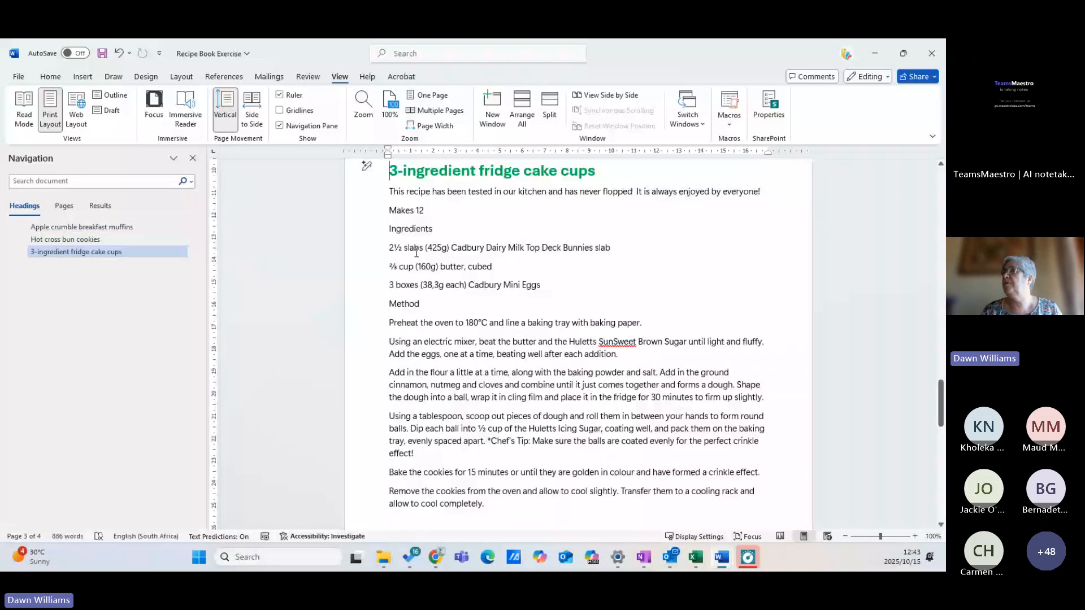
click(71, 226)
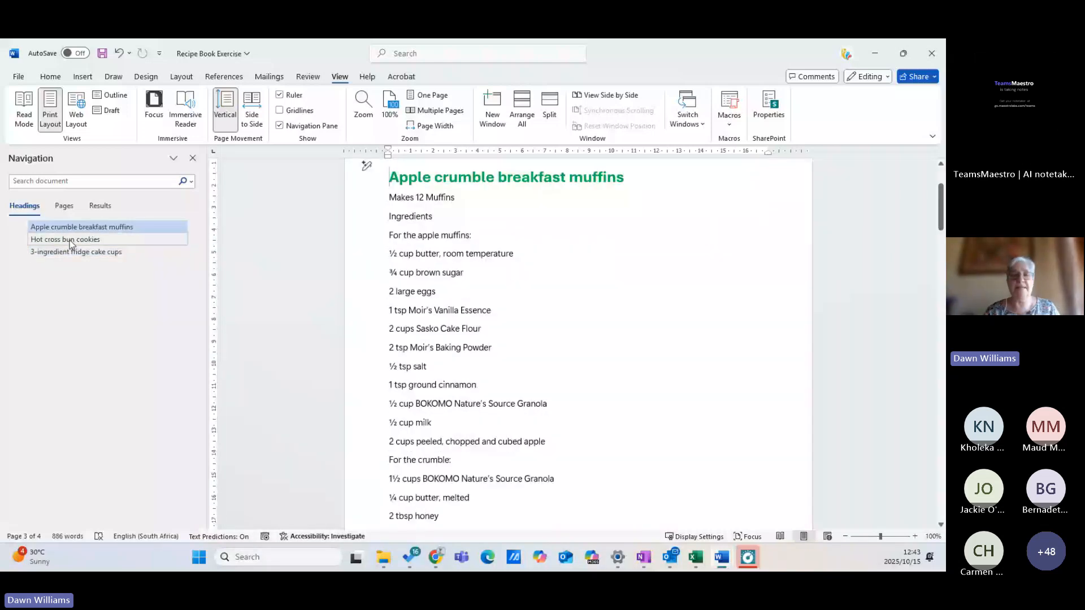
click(71, 240)
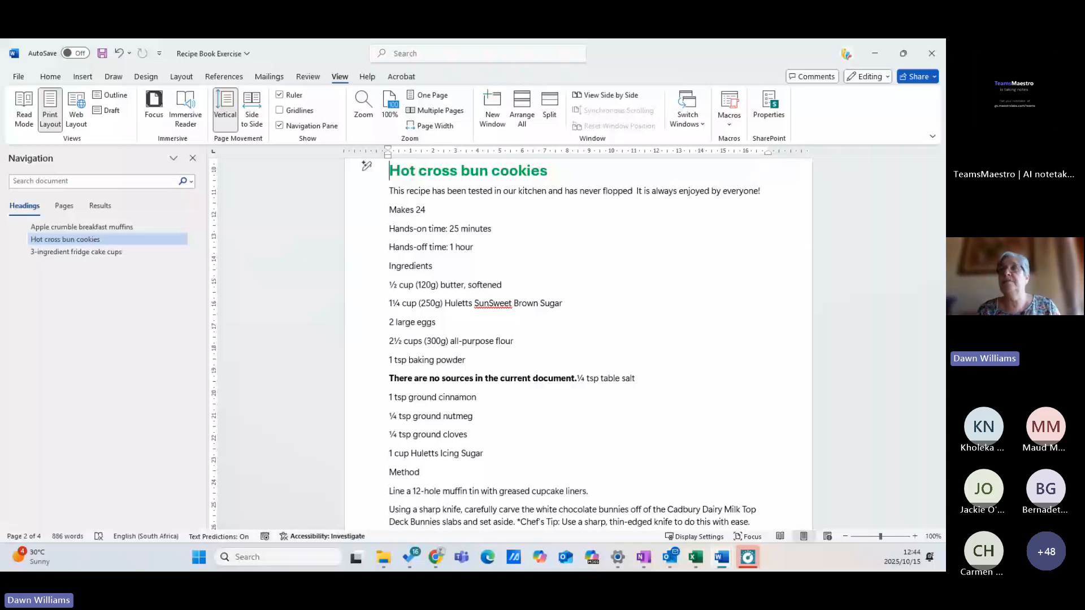
click(124, 253)
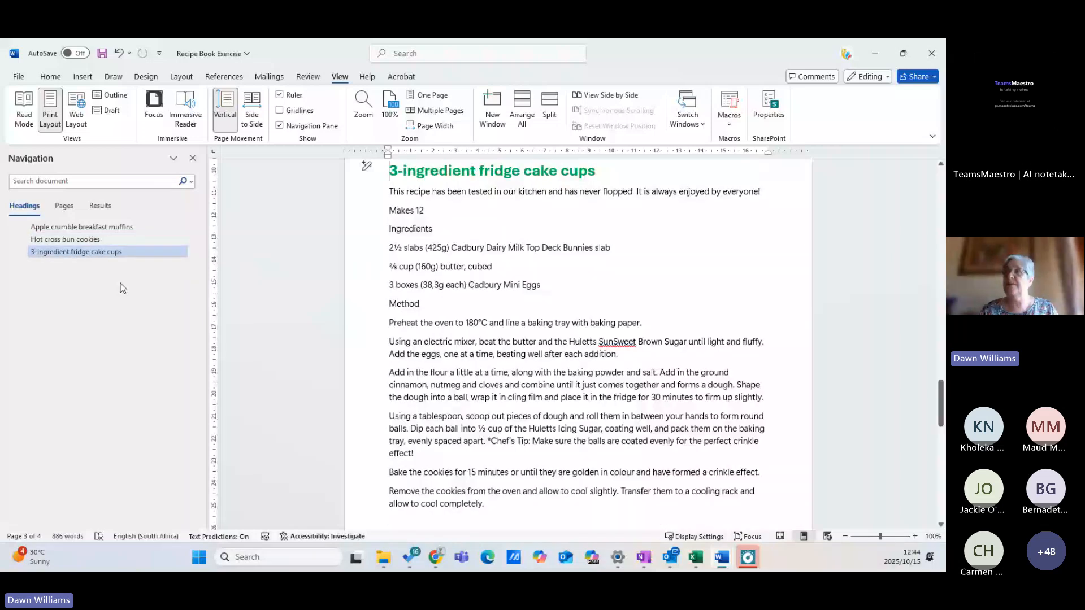
Move the whole "3-ingredient fridge cake cups" recipe above "Hot cross bun cookies" in the heading list and check its new place
drag(120, 251, 116, 235)
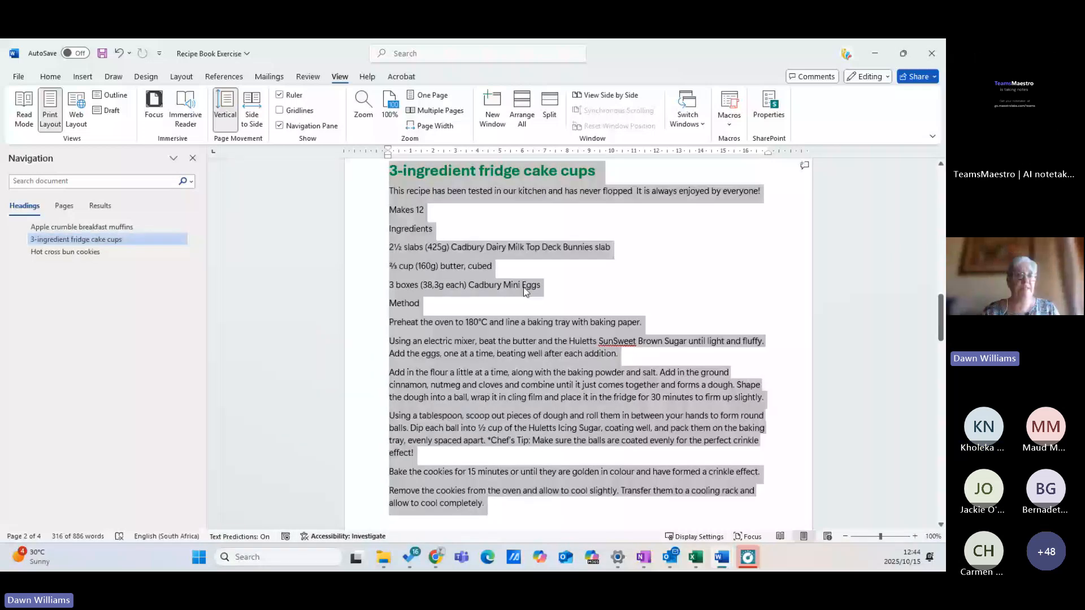
scroll(523, 287, up, 5)
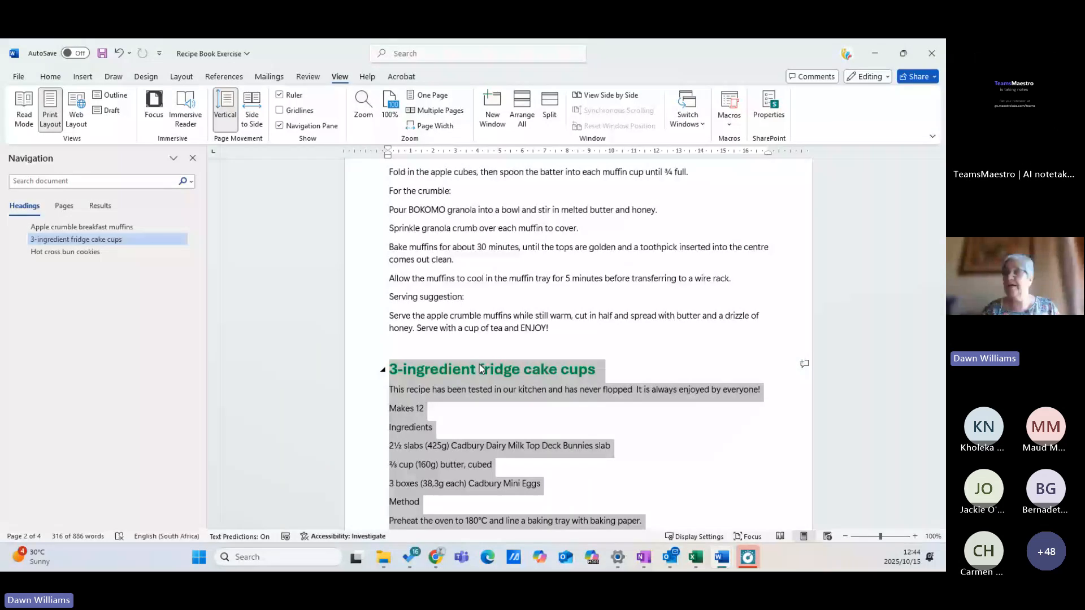
scroll(481, 369, down, 1)
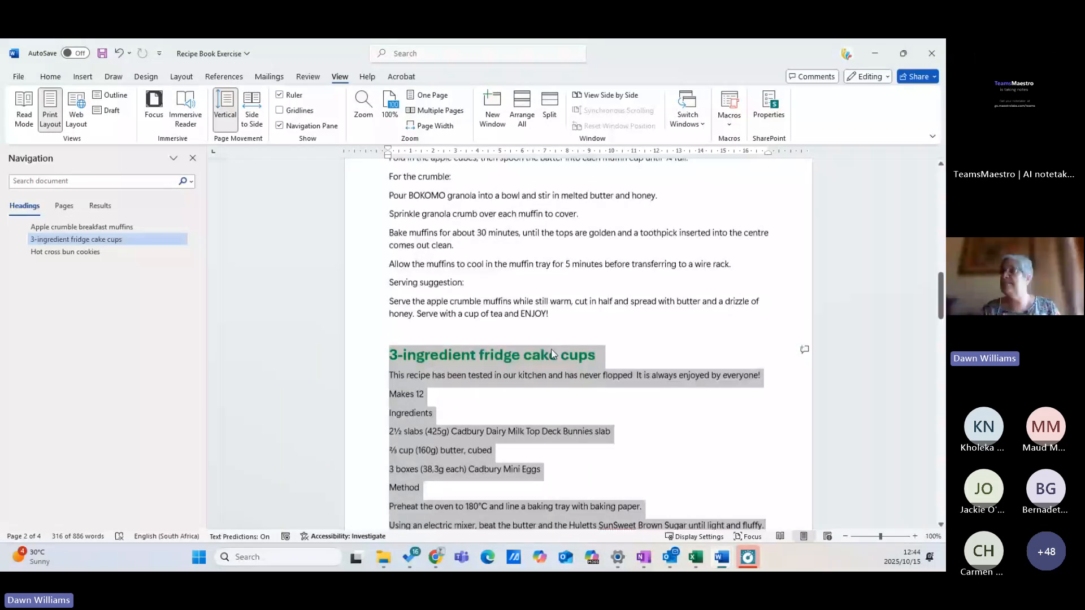
scroll(551, 355, down, 8)
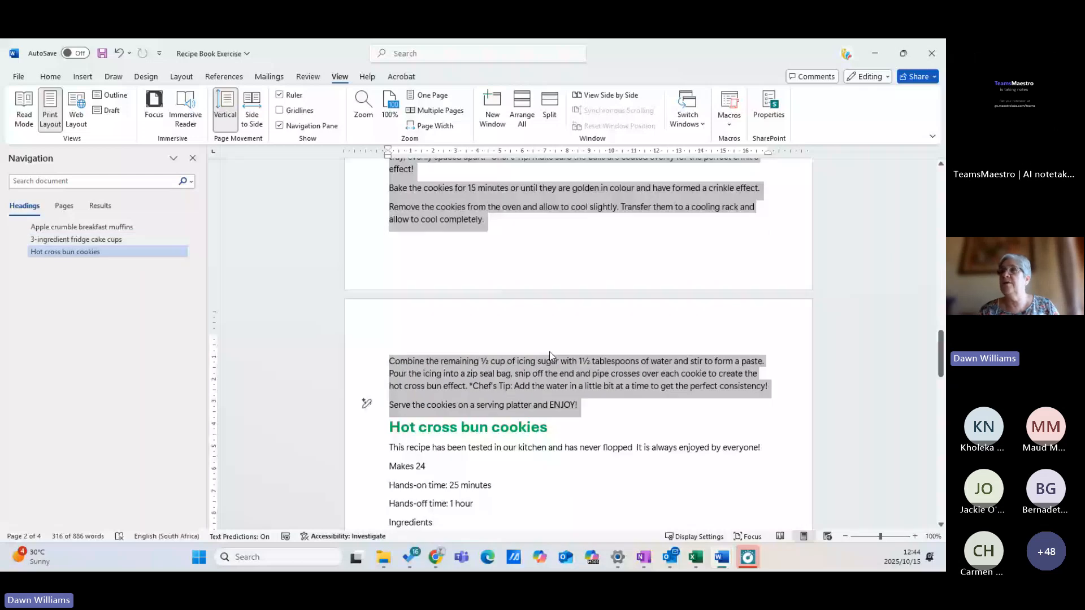
scroll(549, 351, up, 8)
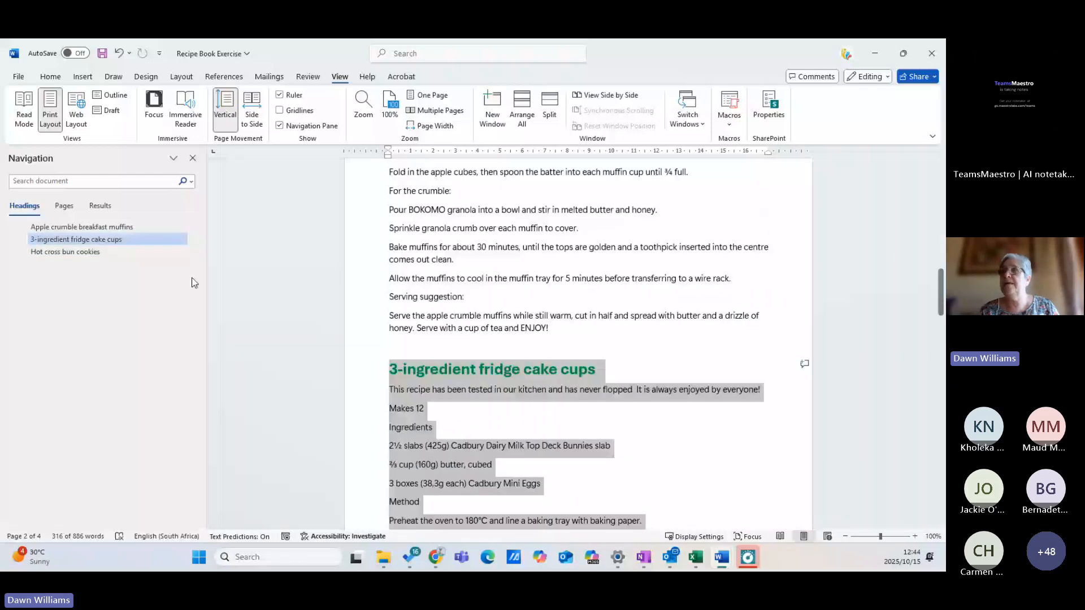
Move the "3-ingredient fridge cake cups" recipe back below "Hot cross bun cookies" in the heading list
click(168, 241)
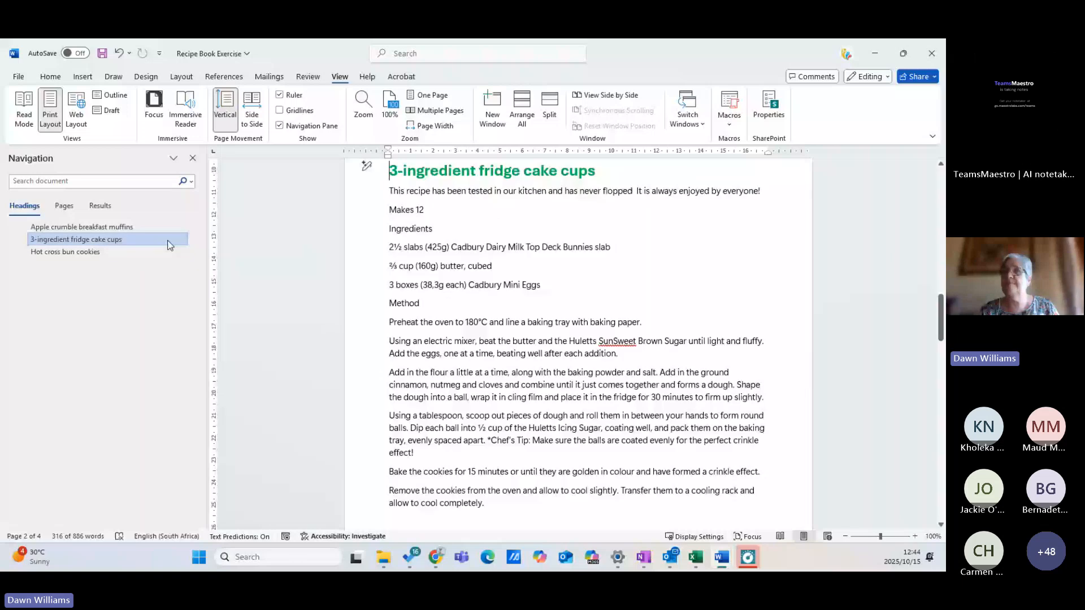
drag(168, 244, 145, 260)
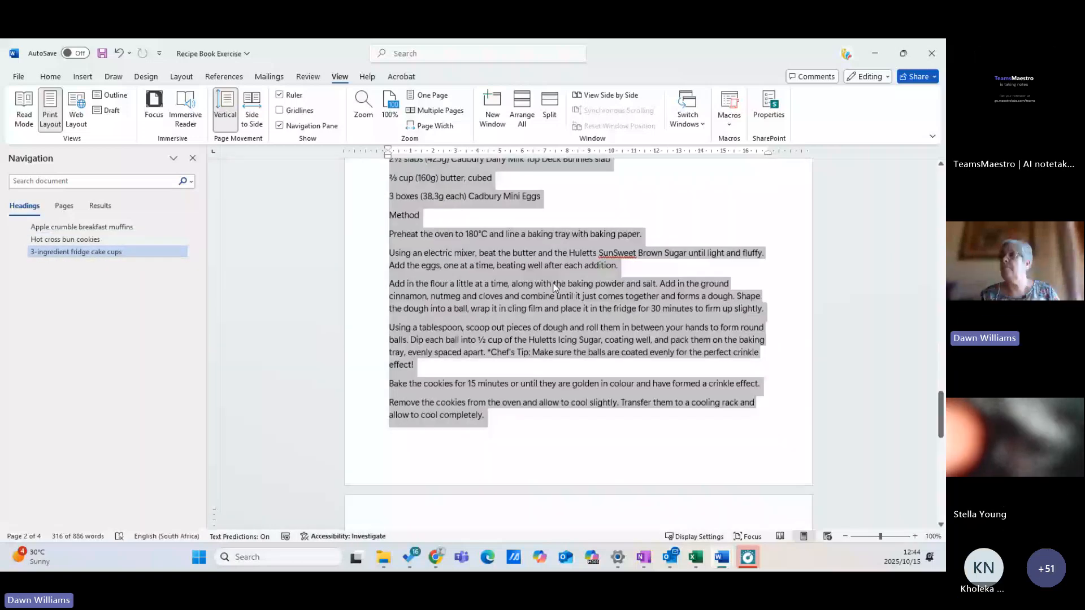
click(555, 283)
scroll(556, 286, up, 3)
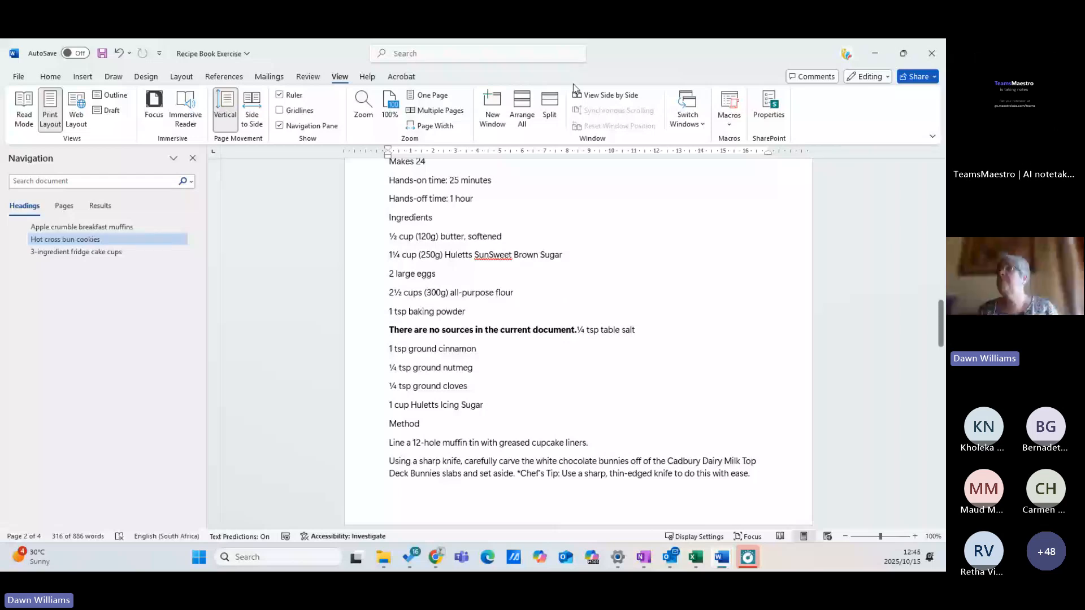
click(51, 77)
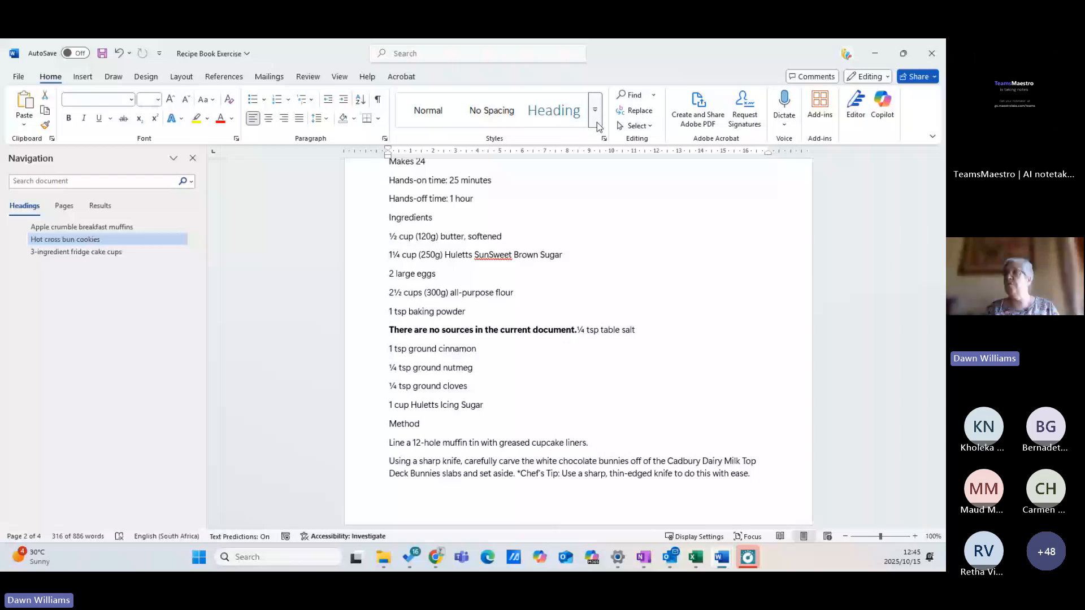
click(597, 122)
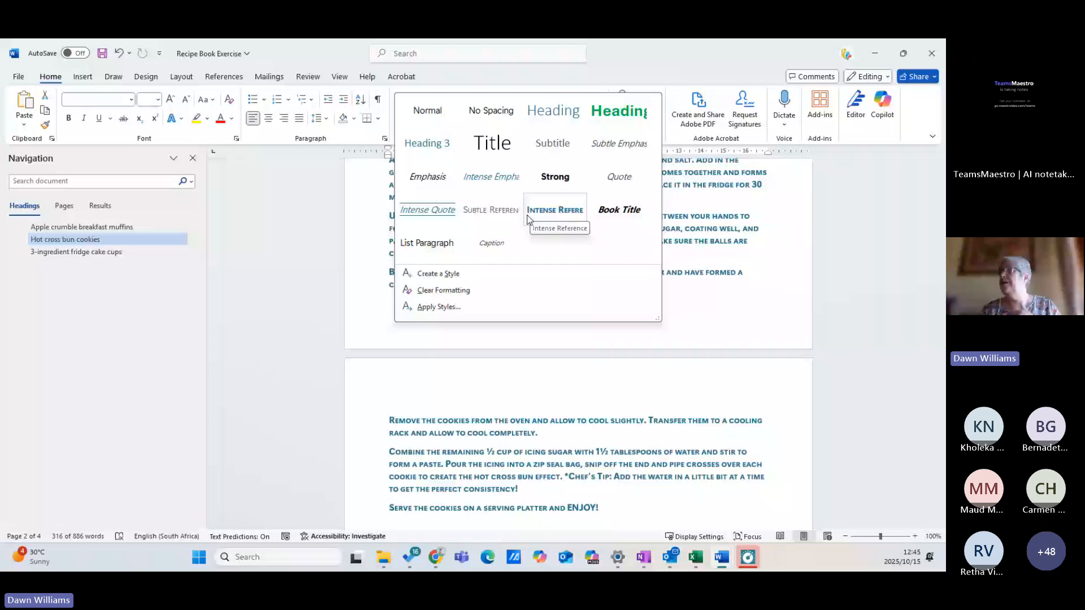
click(727, 287)
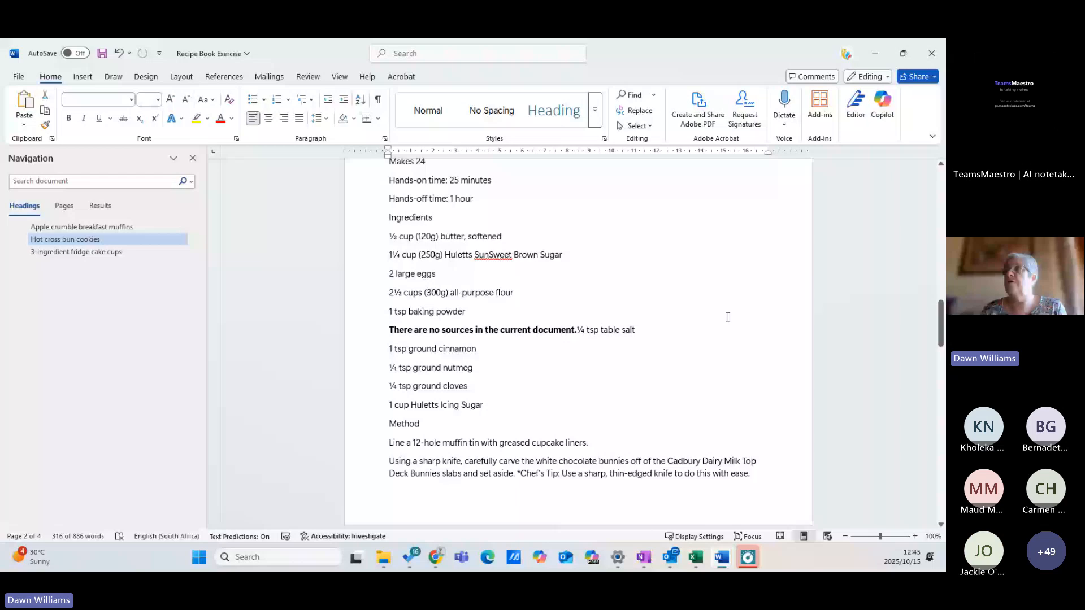
scroll(732, 303, up, 15)
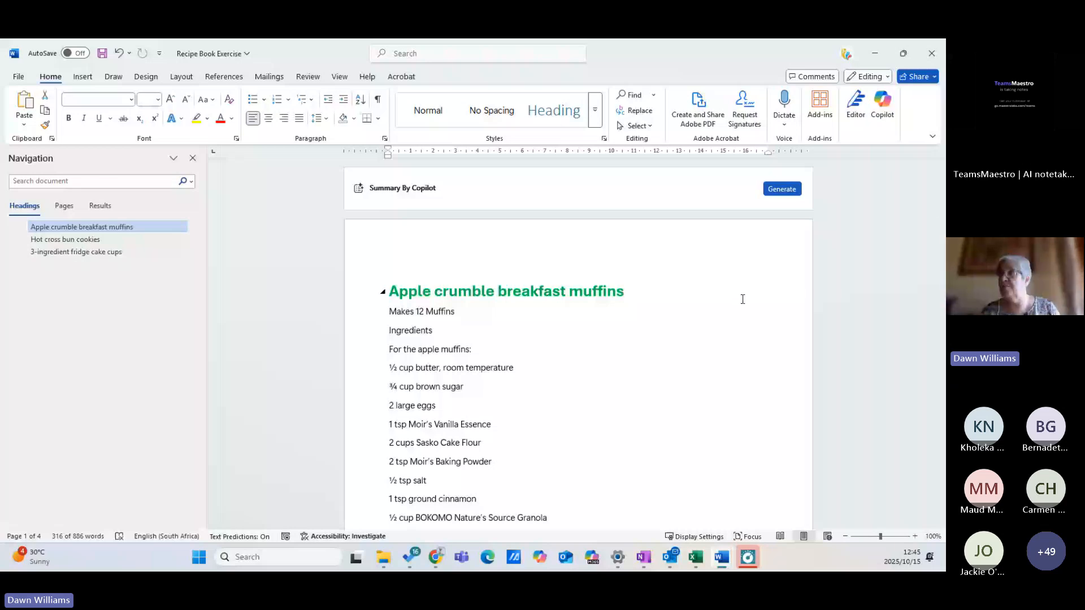
click(720, 394)
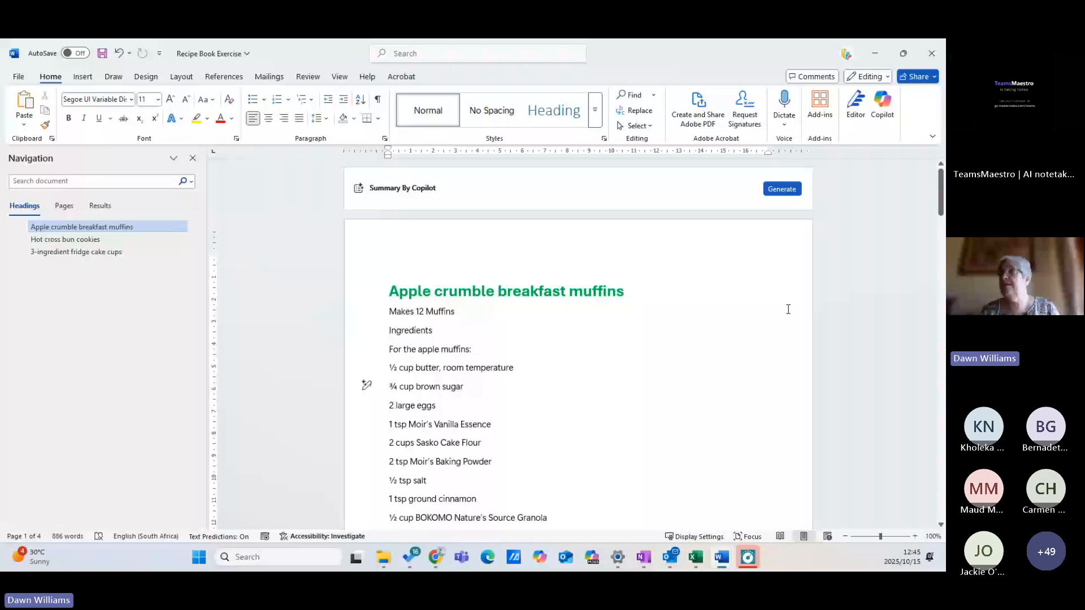
scroll(734, 312, down, 1)
scroll(733, 312, down, 2)
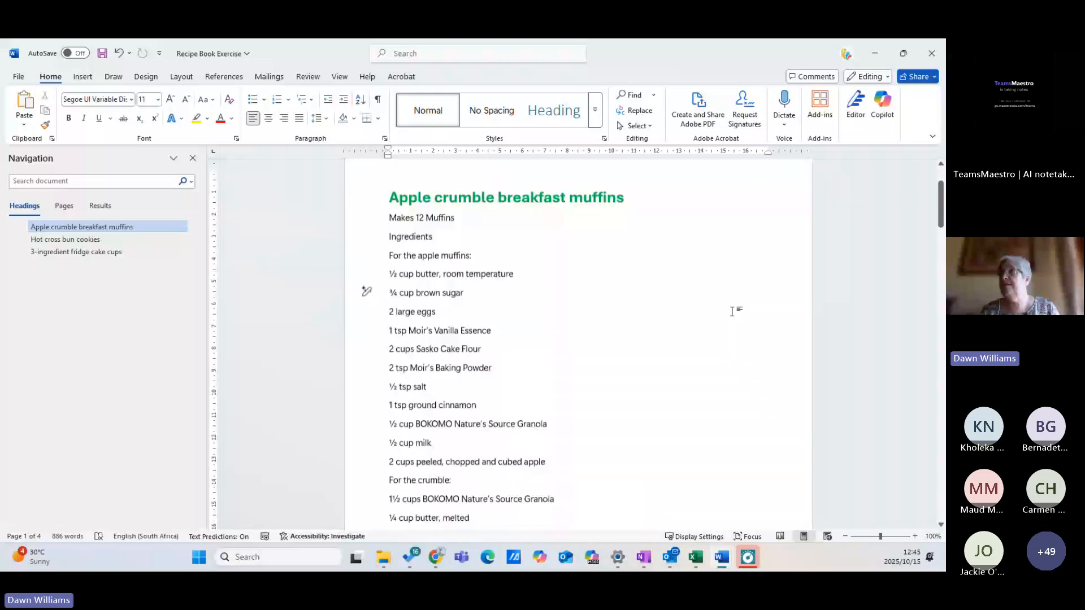
scroll(733, 312, up, 3)
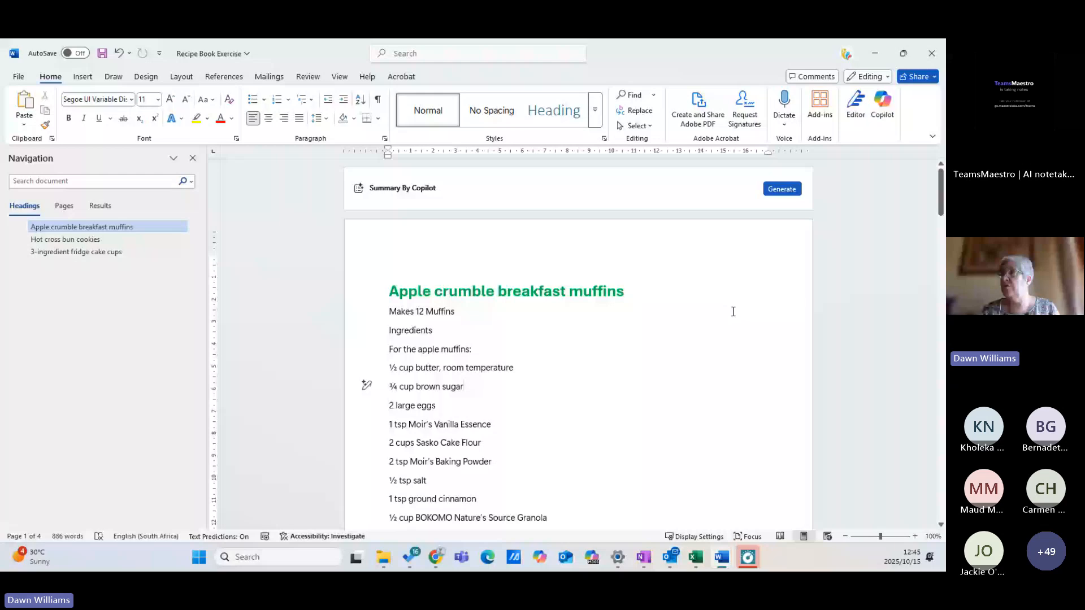
scroll(733, 312, down, 3)
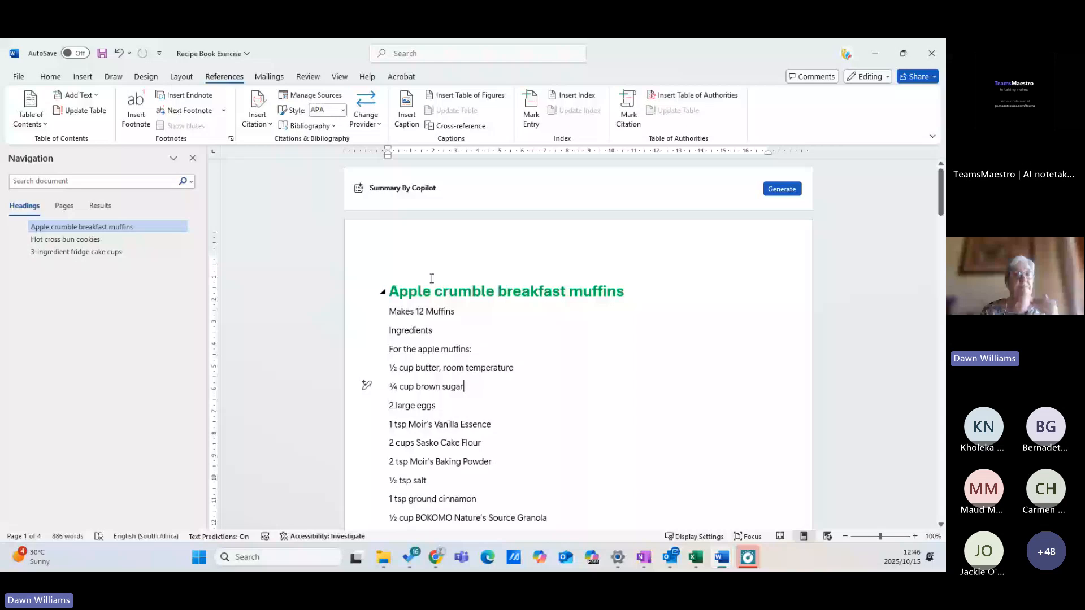
Insert a blank page in front of the "Apple crumble breakfast muffins" recipe
click(424, 292)
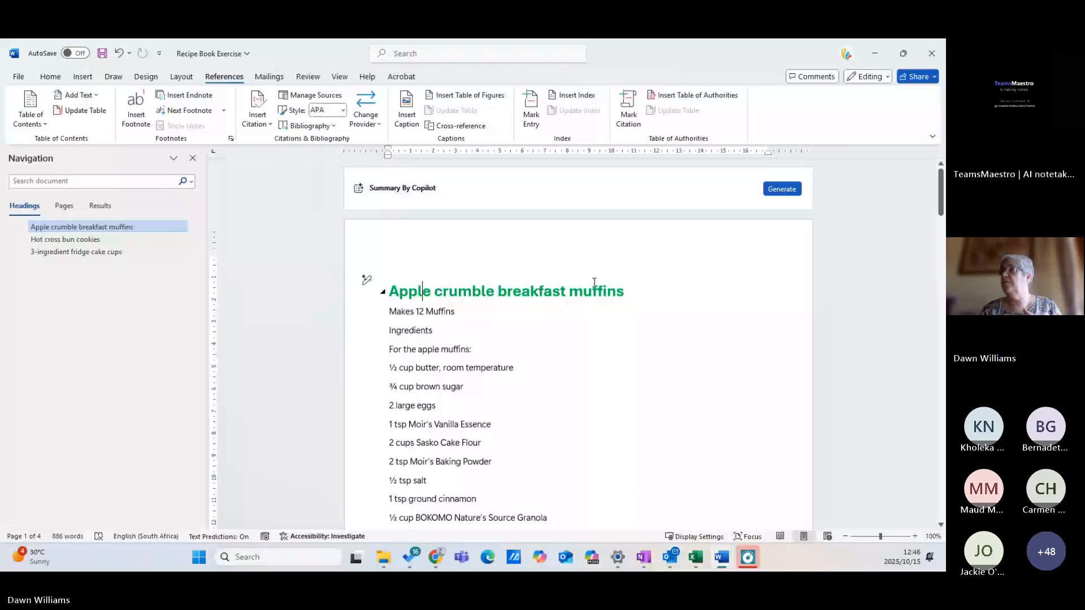
click(82, 77)
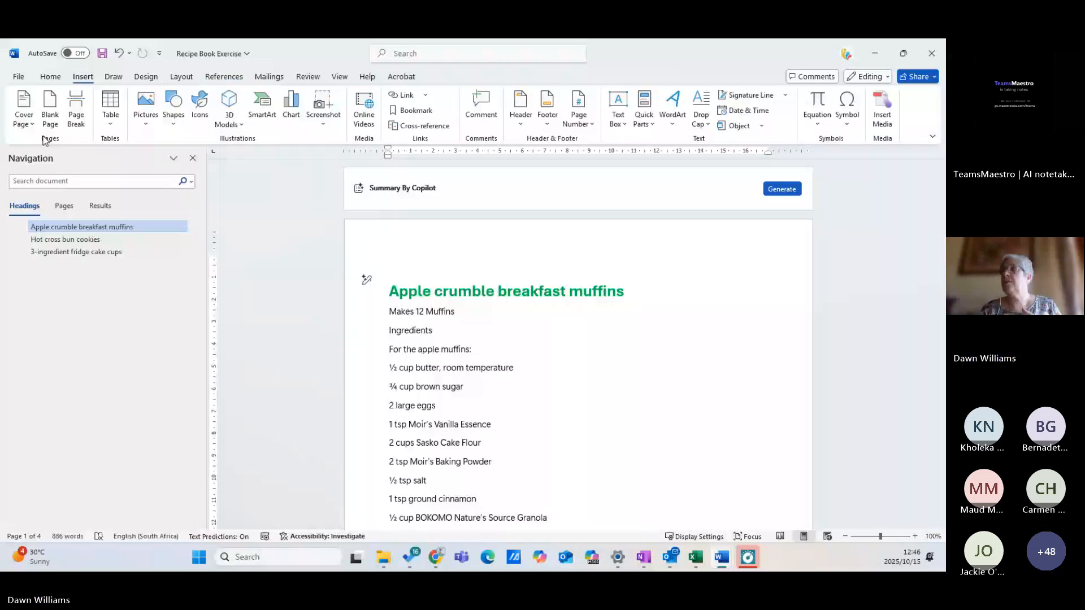
click(49, 110)
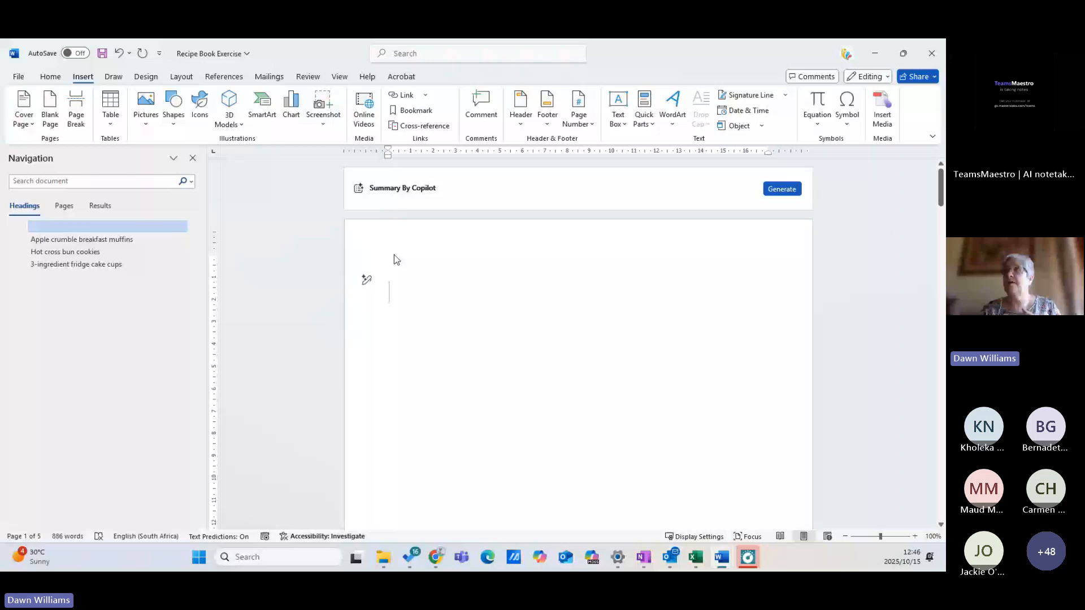
Insert an Automatic Table 1 table of contents on the blank first page
click(215, 81)
click(30, 109)
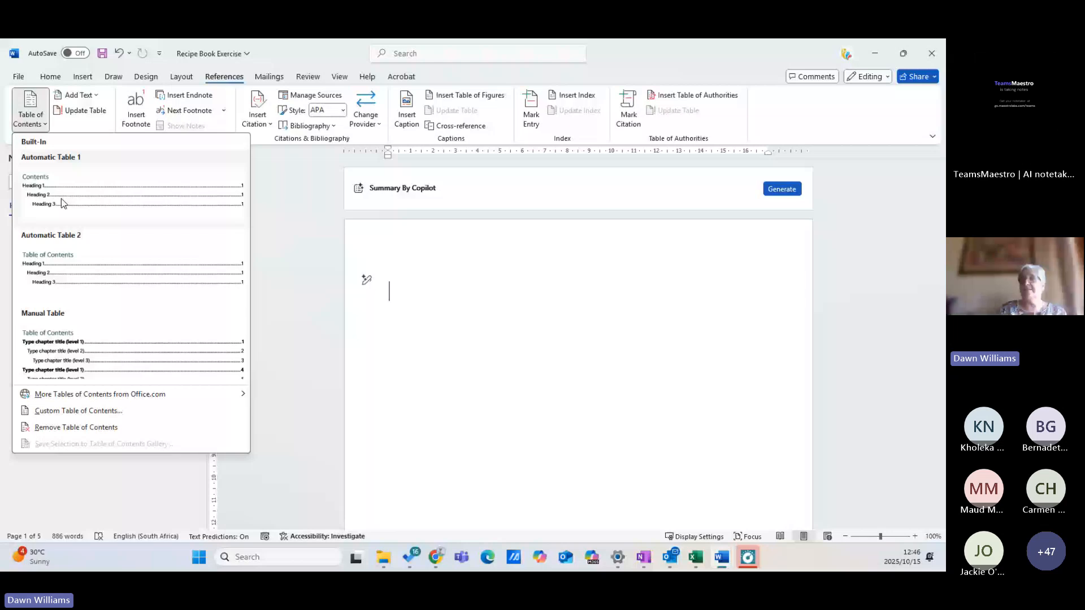
click(62, 200)
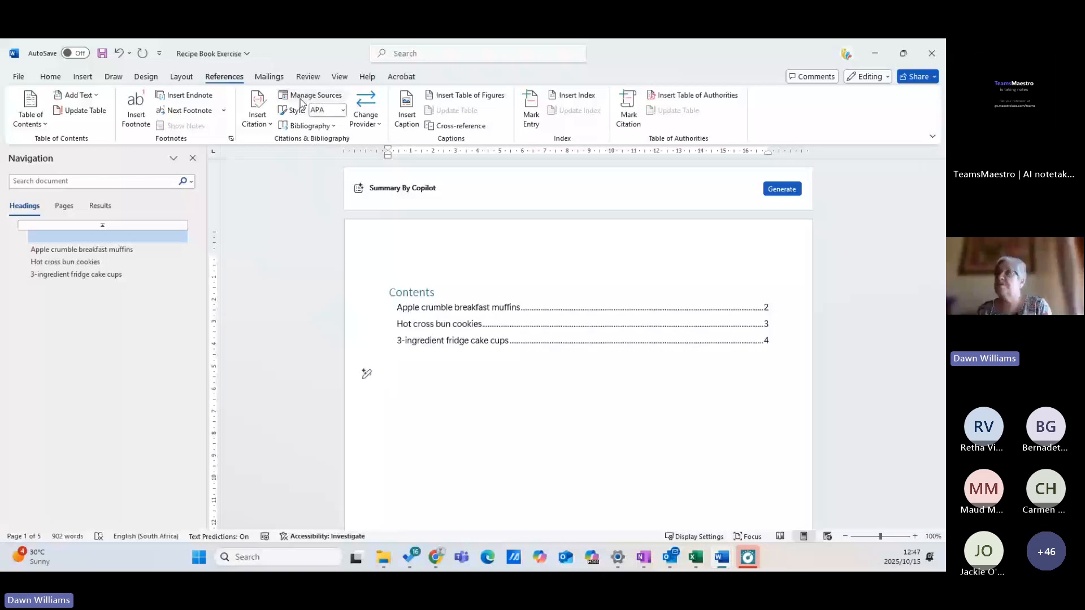
Create a new source of type Book in the Source Manager, leaving its bibliography fields empty
click(320, 94)
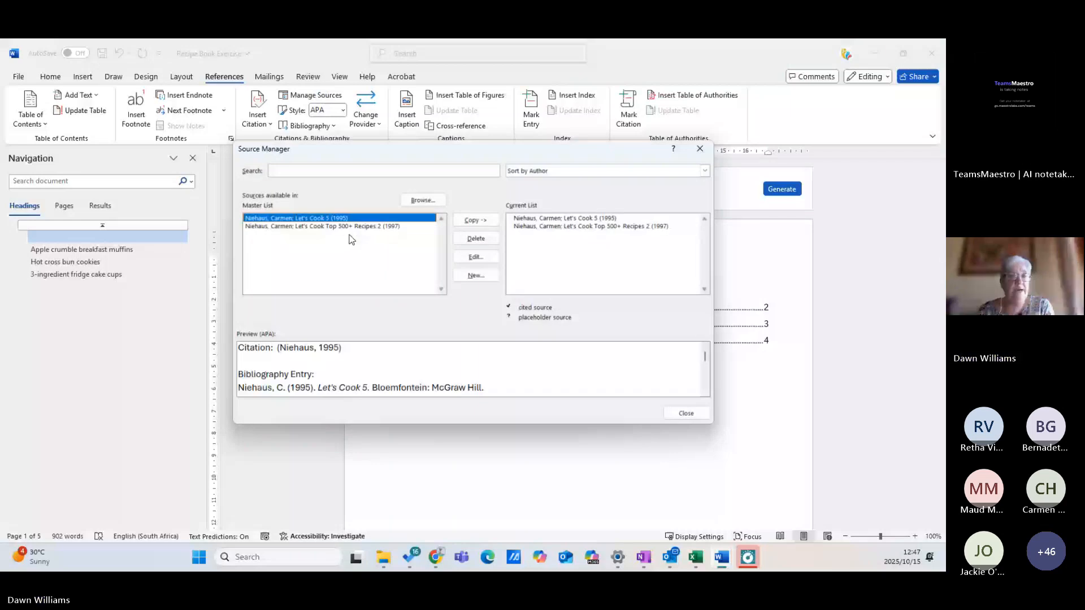
click(485, 279)
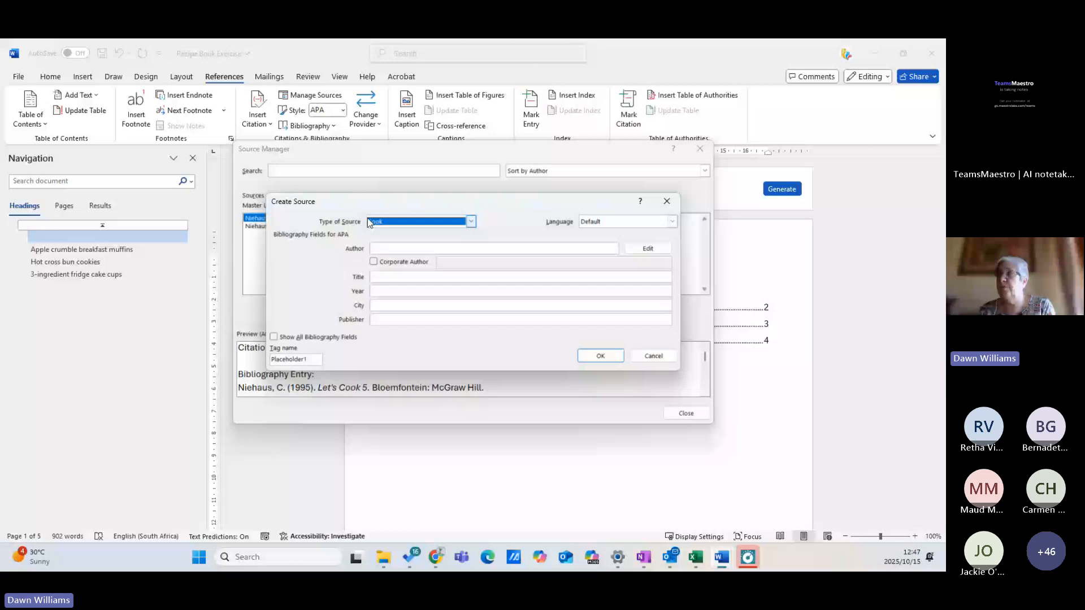
click(367, 221)
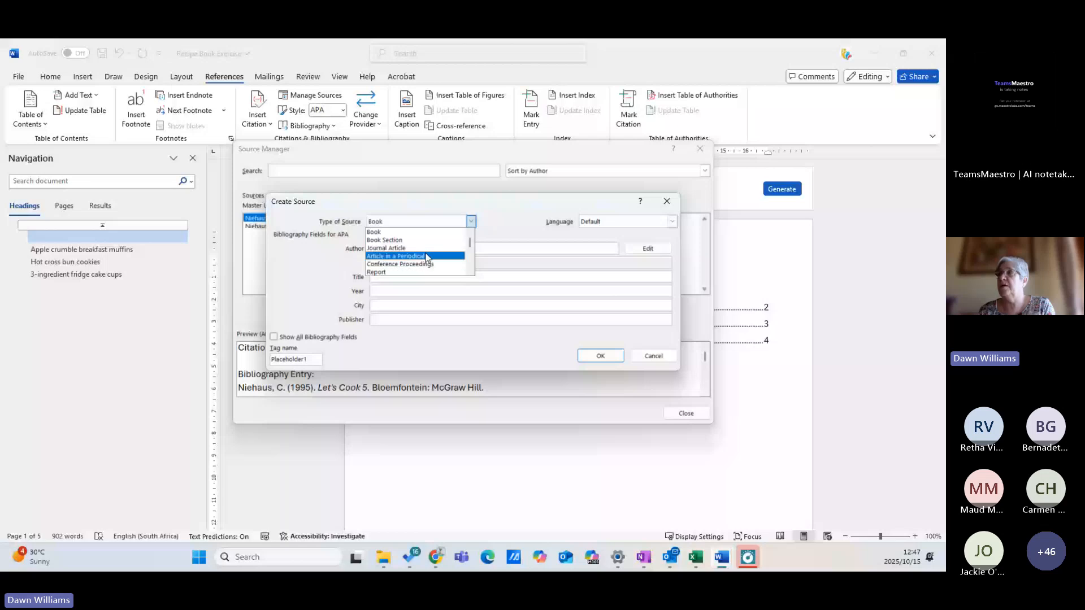
click(384, 233)
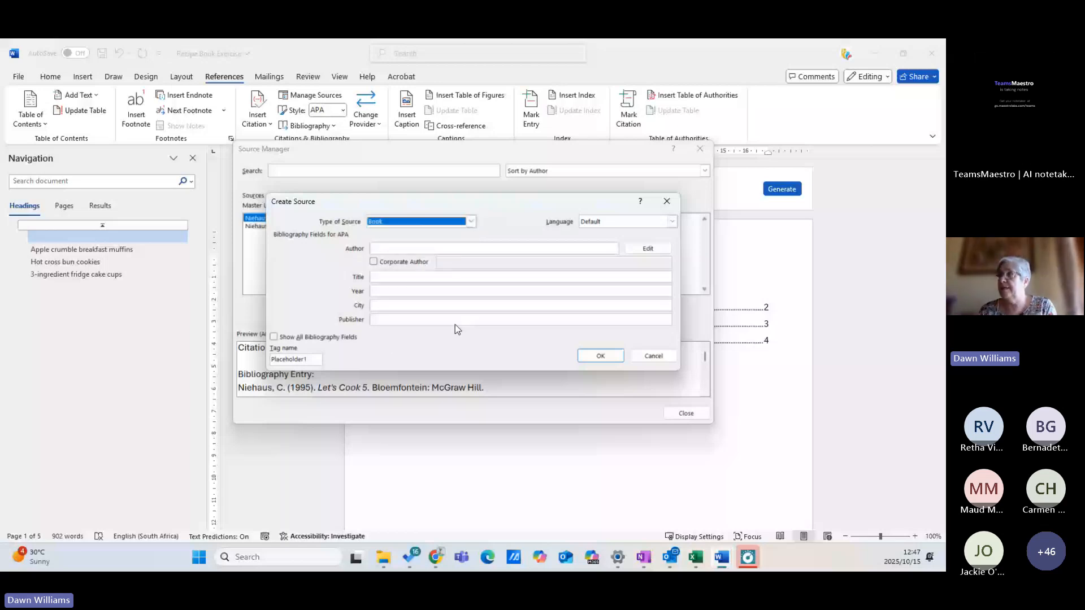
click(616, 360)
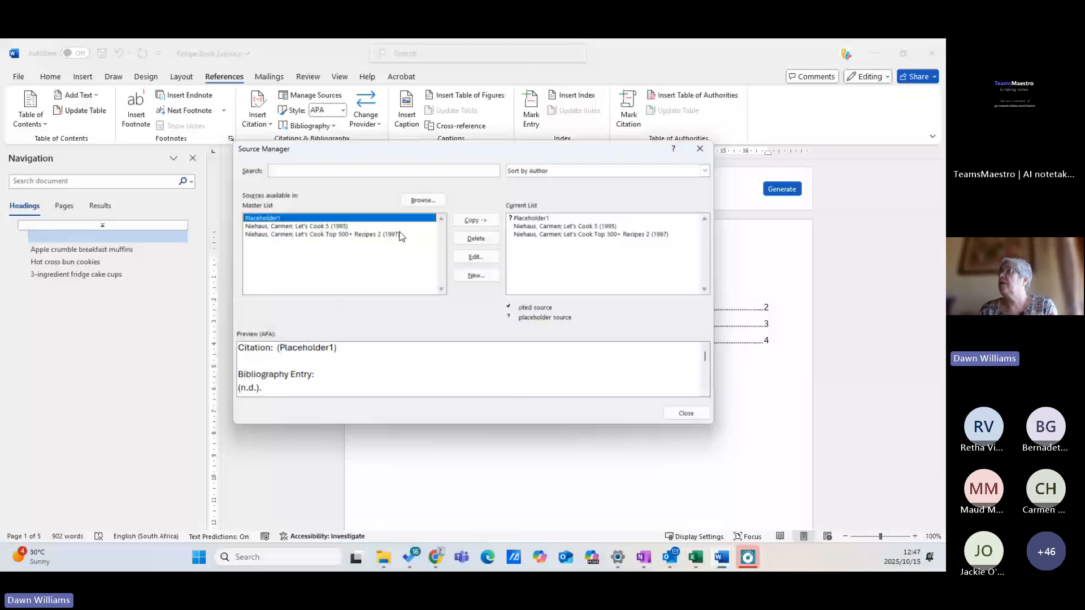
click(700, 149)
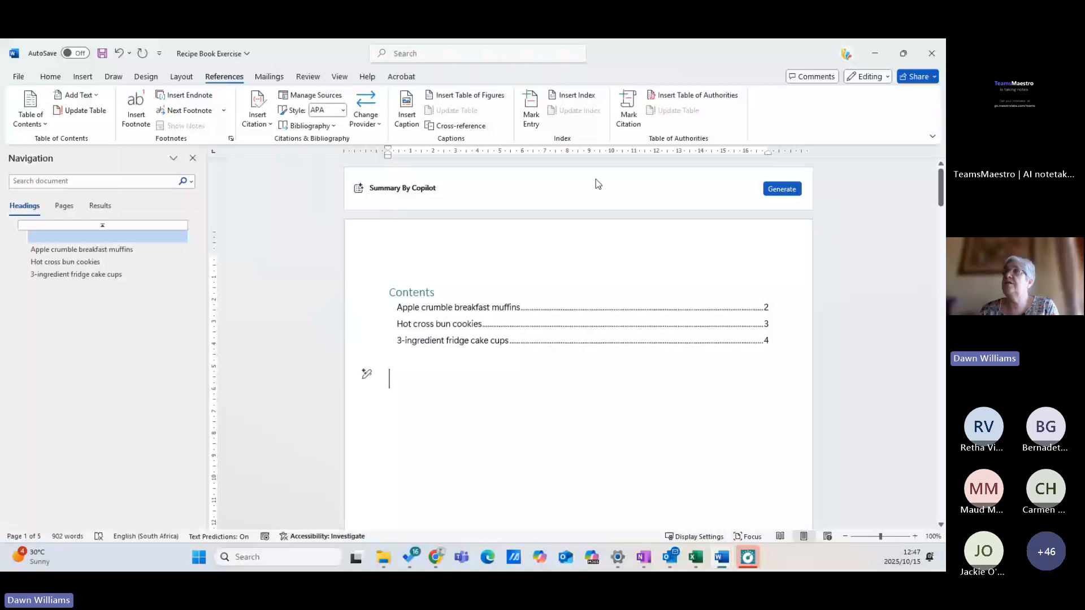
Choose the APA Sixth Edition citation style and insert a Bibliography below the table of contents
click(344, 111)
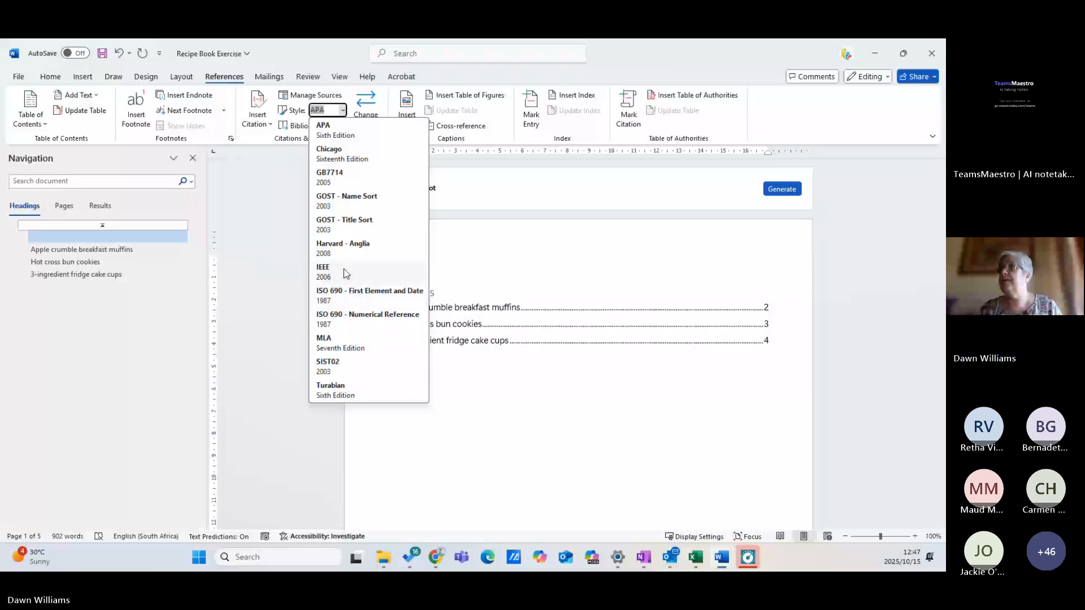
click(359, 127)
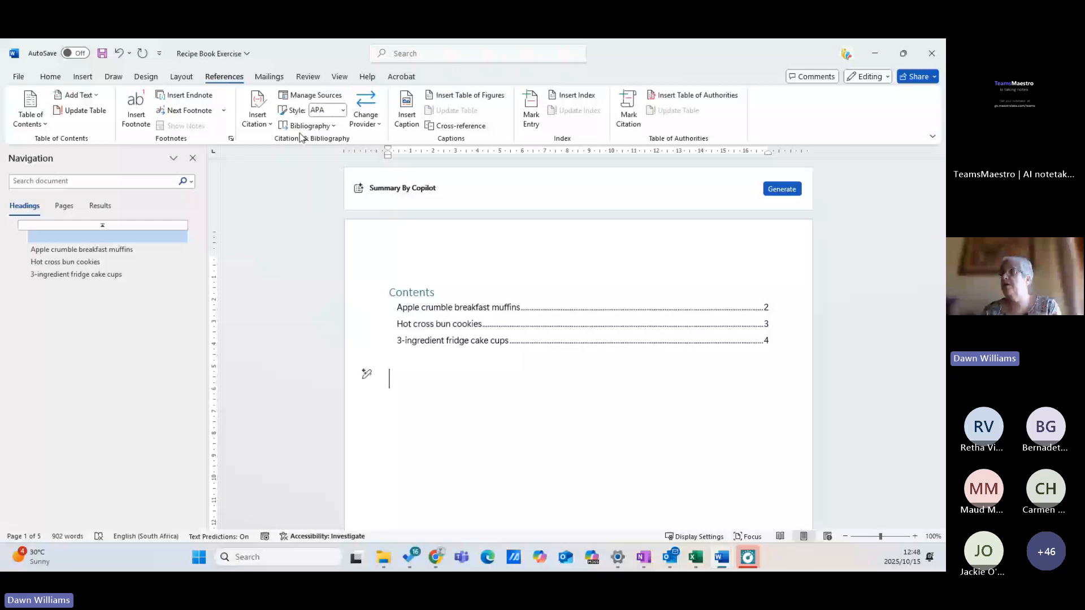
click(310, 125)
key(Escape)
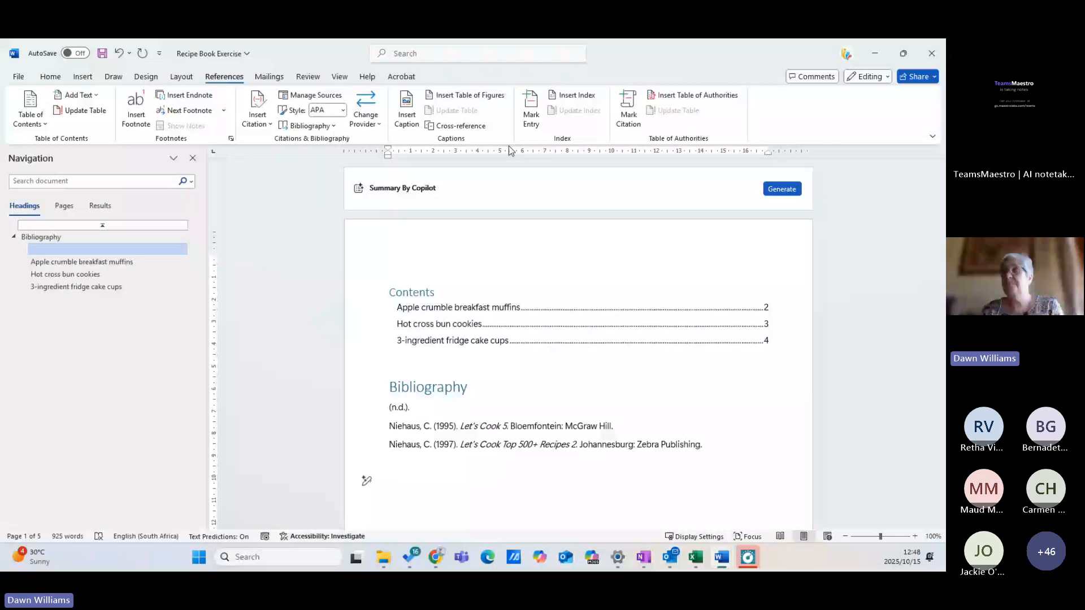
Insert the picture "Apple muffin" from the Technology Exercises folder before "Ingredients" in the apple crumble breakfast muffins recipe
scroll(531, 274, down, 3)
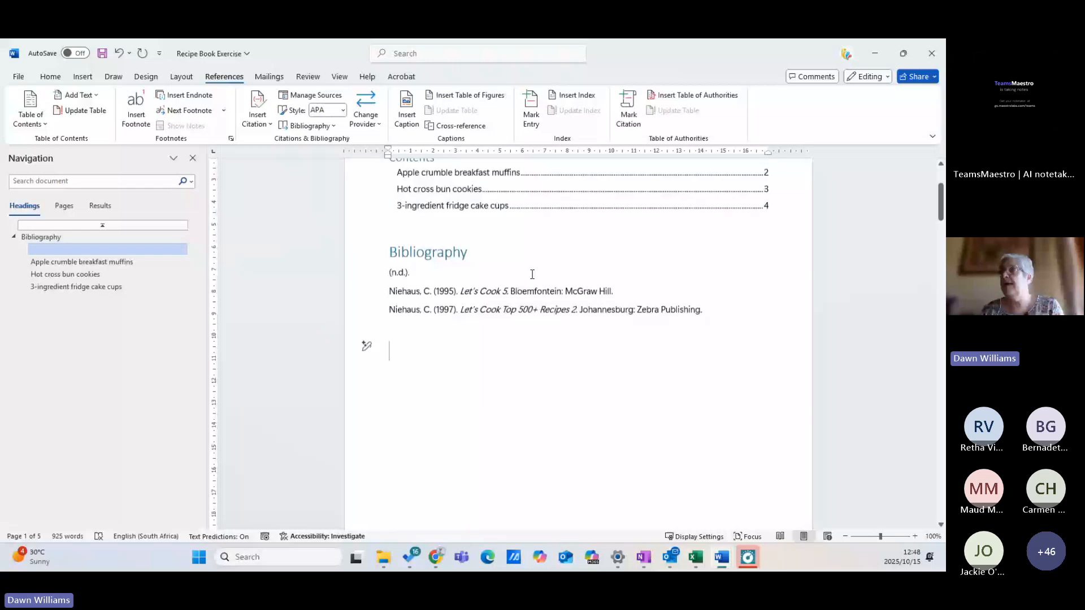
scroll(385, 261, down, 12)
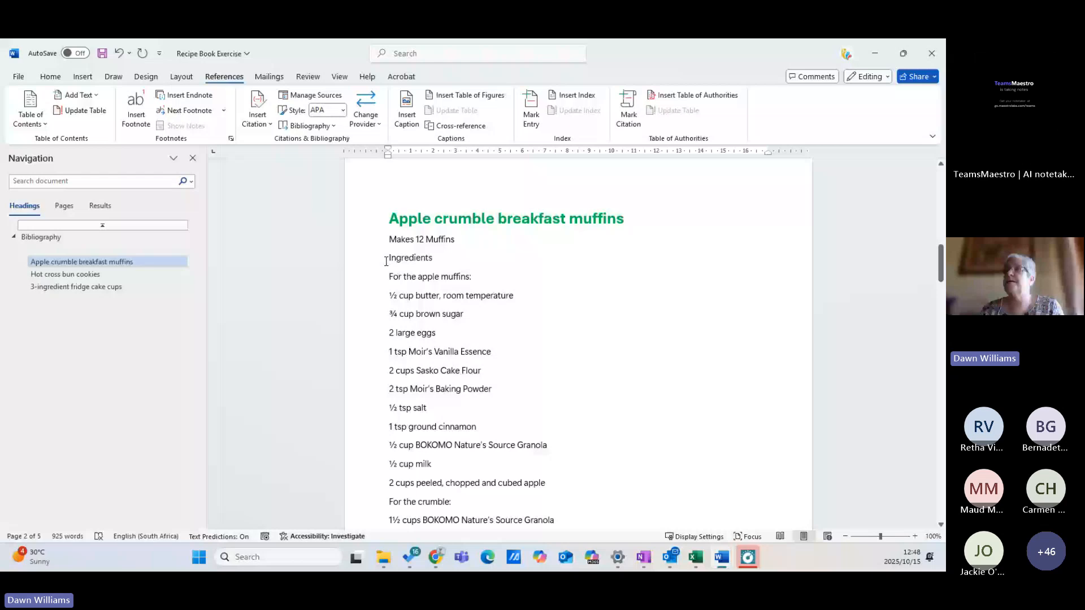
click(385, 260)
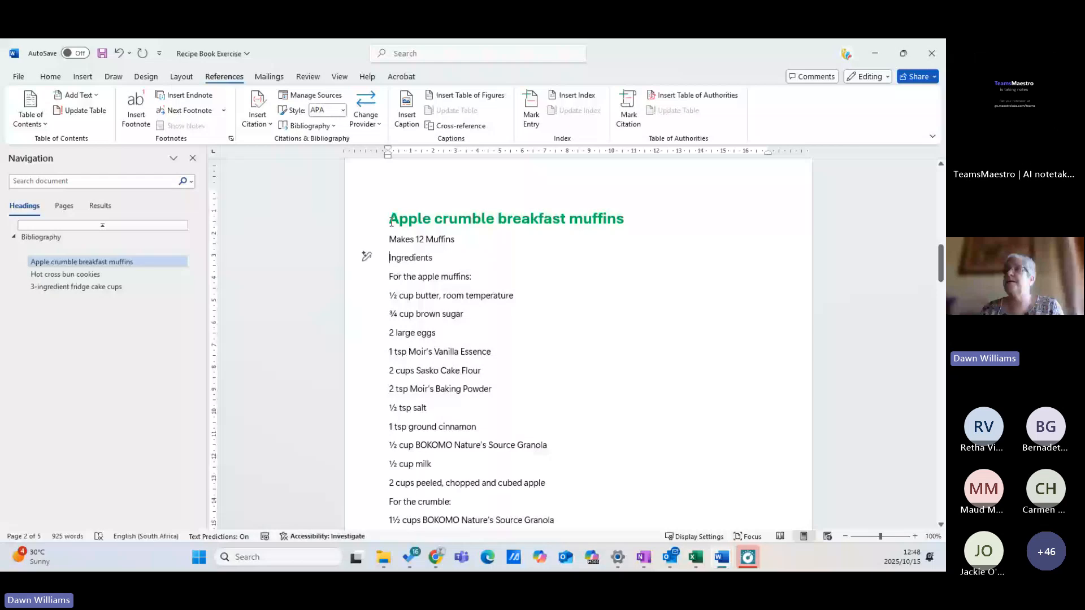
click(80, 80)
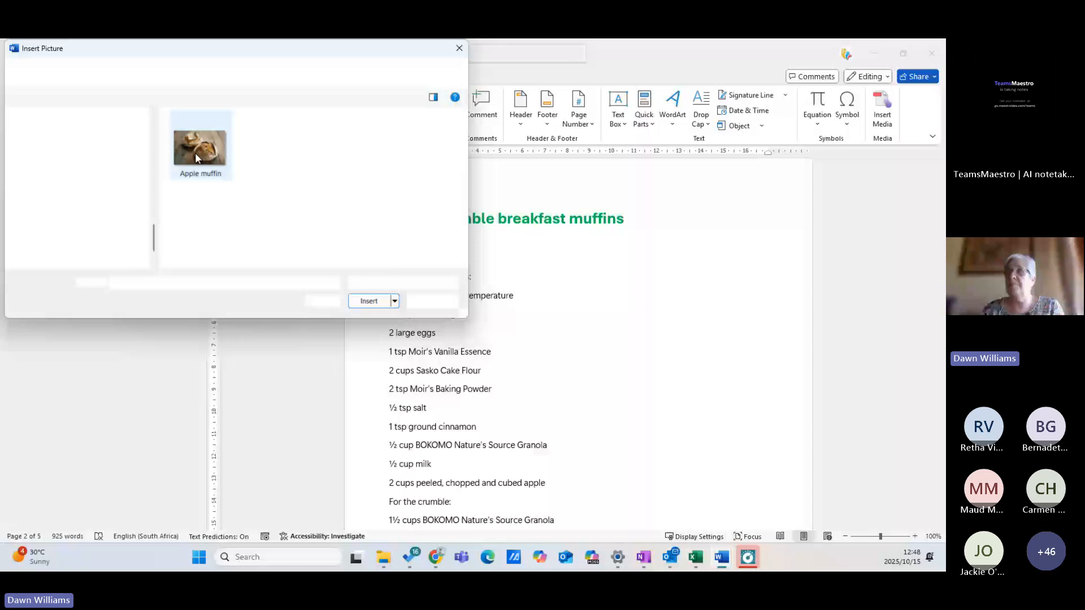
click(200, 157)
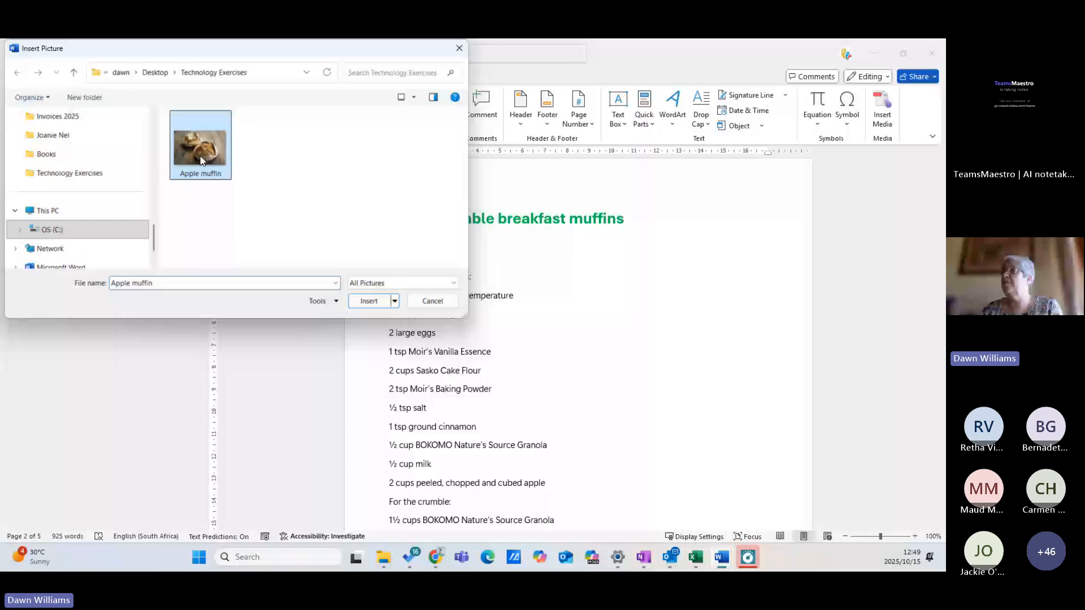
double_click(202, 160)
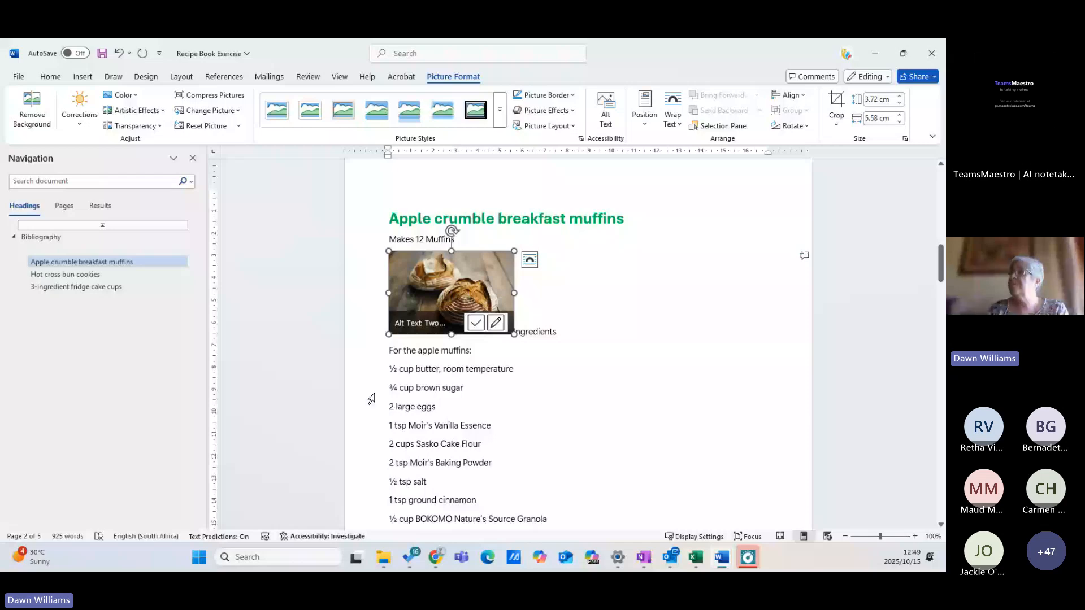
Try Square text wrapping on the muffin picture, then set it to Top and Bottom with its position fixed on the page
click(531, 265)
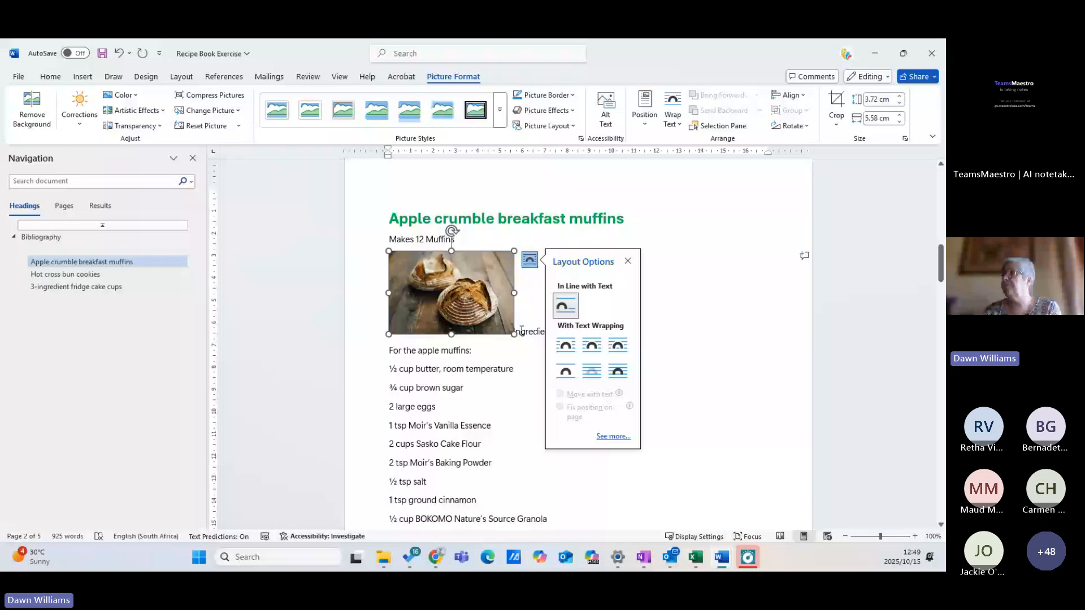
click(564, 345)
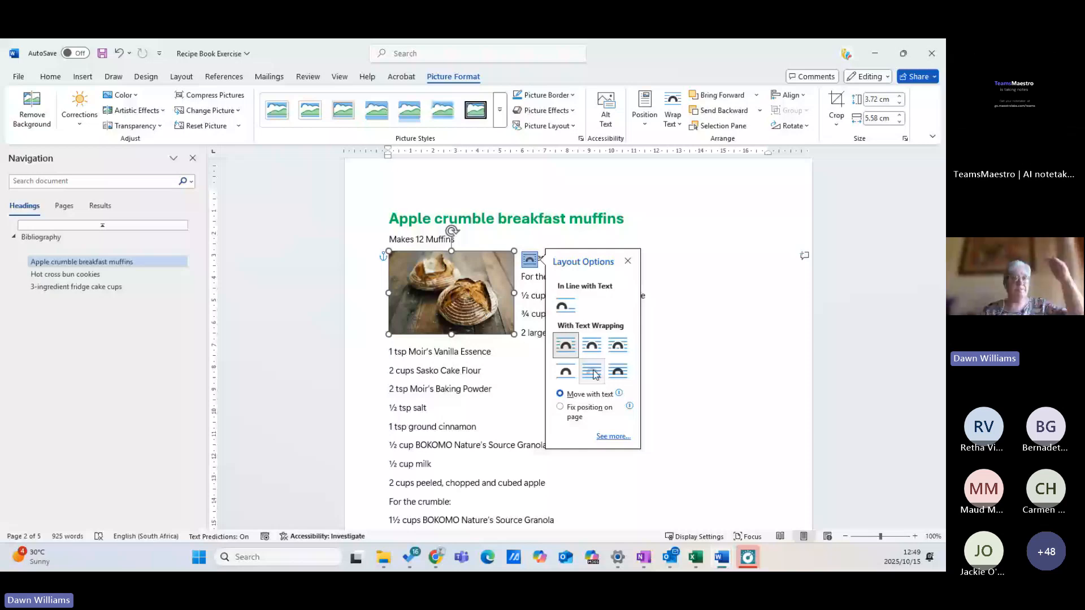
click(564, 373)
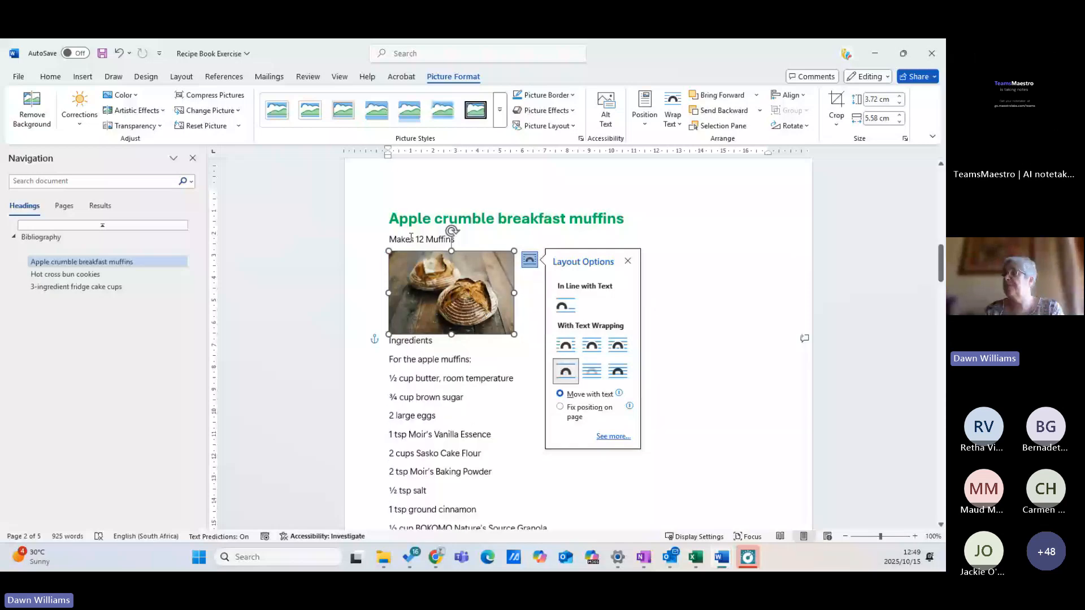
click(560, 407)
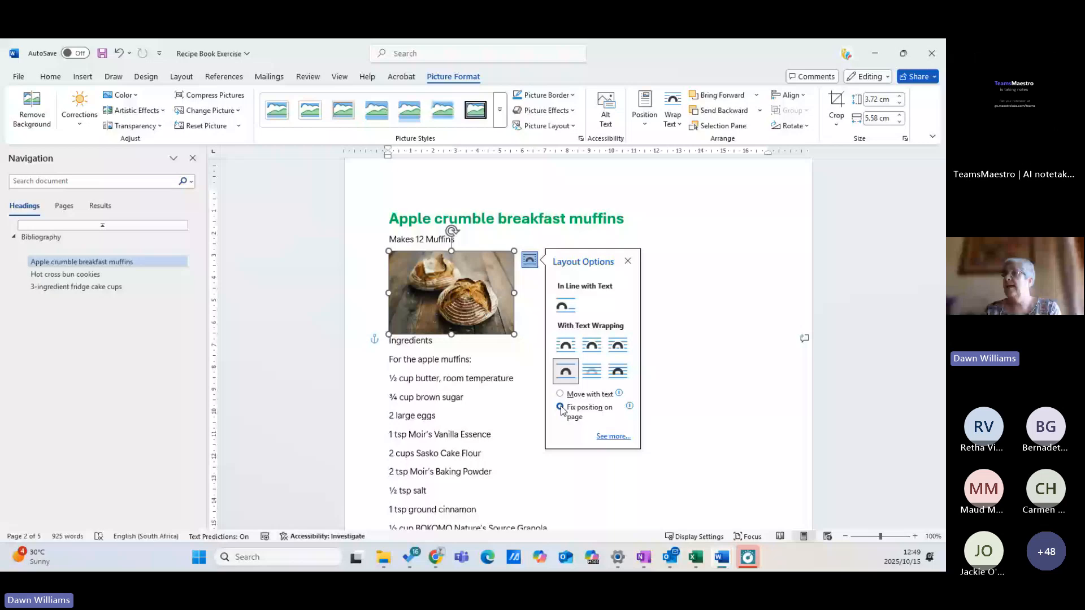
Add three empty lines between the muffin picture and "Ingredients", and check the picture's layout options
click(388, 343)
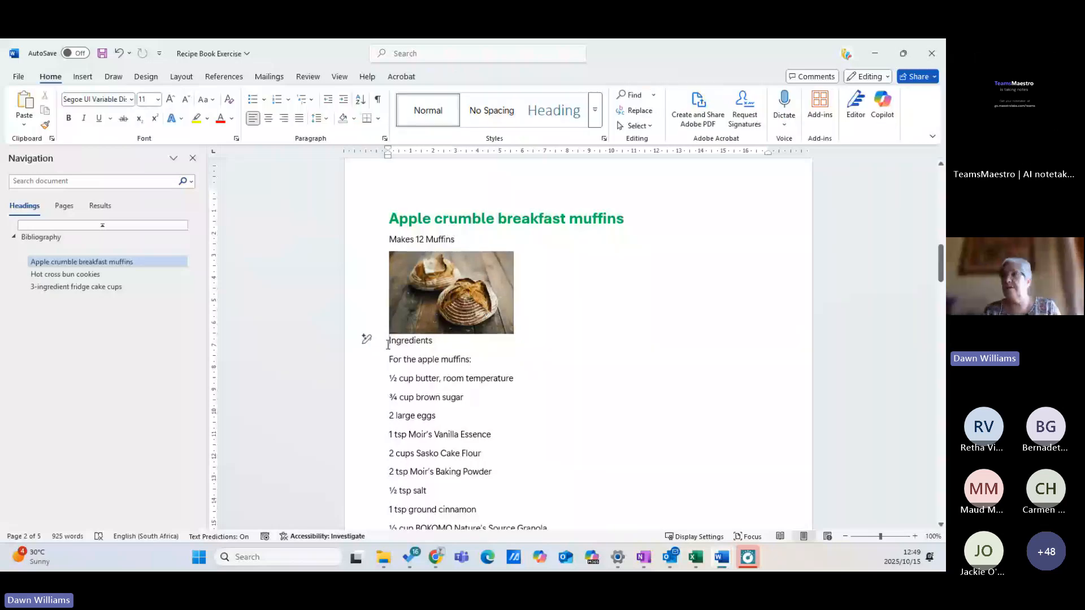
key(Return)
key(Return)
key(Return)
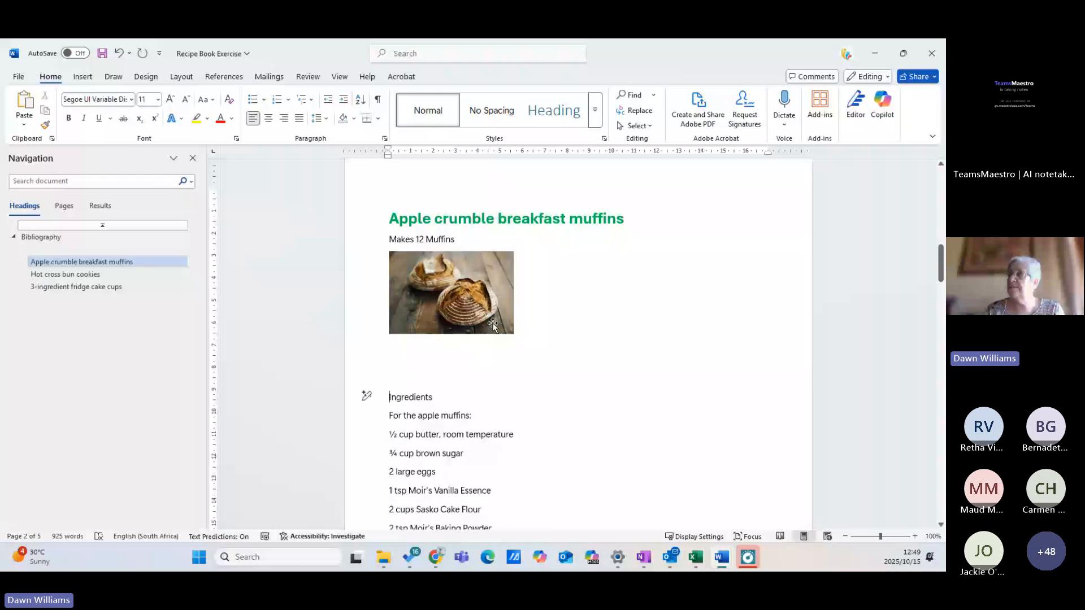
click(449, 291)
click(530, 260)
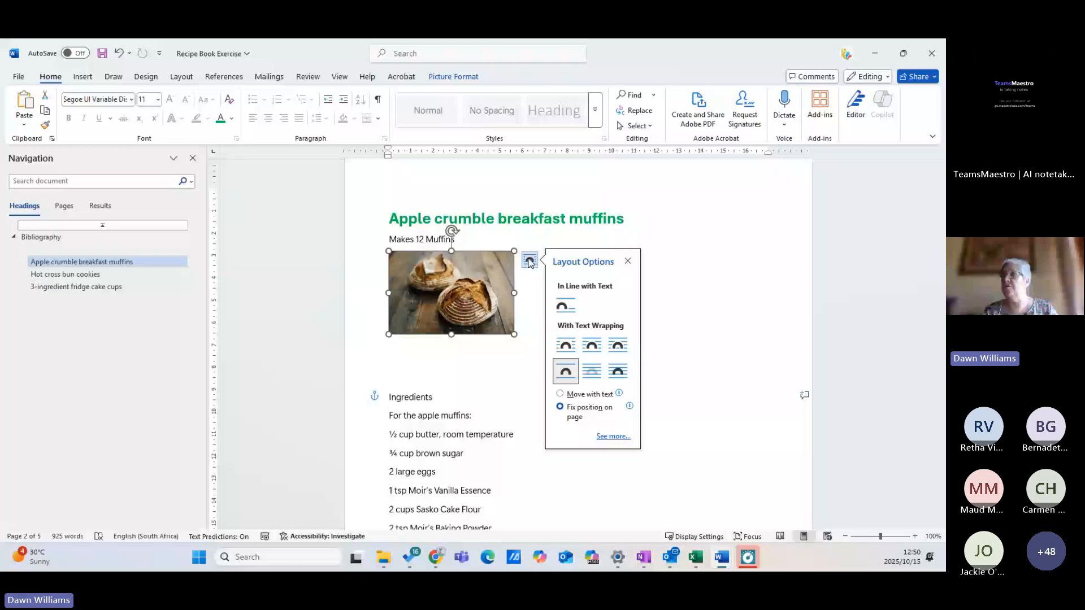
click(666, 249)
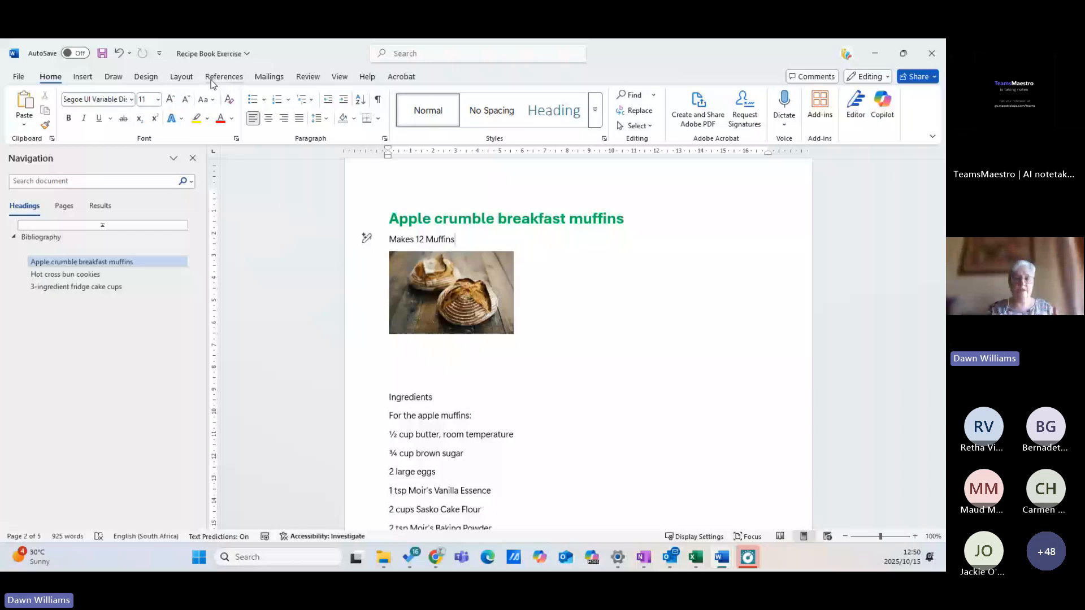
Insert the caption "Figure 1 Apple Muffin" for the muffin picture, keeping the Figure label included
click(212, 79)
click(456, 310)
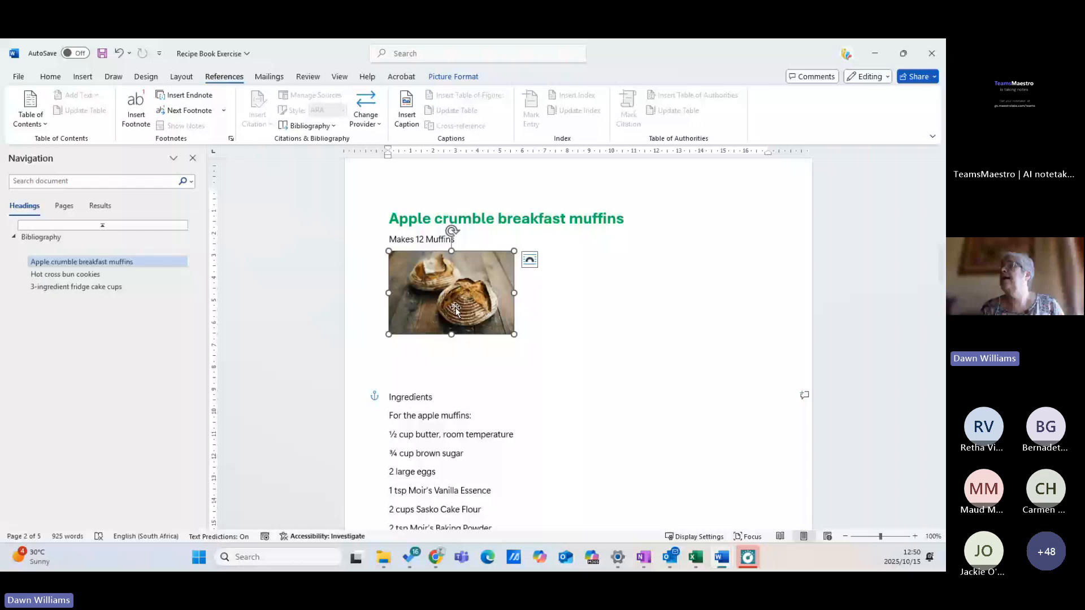
click(404, 115)
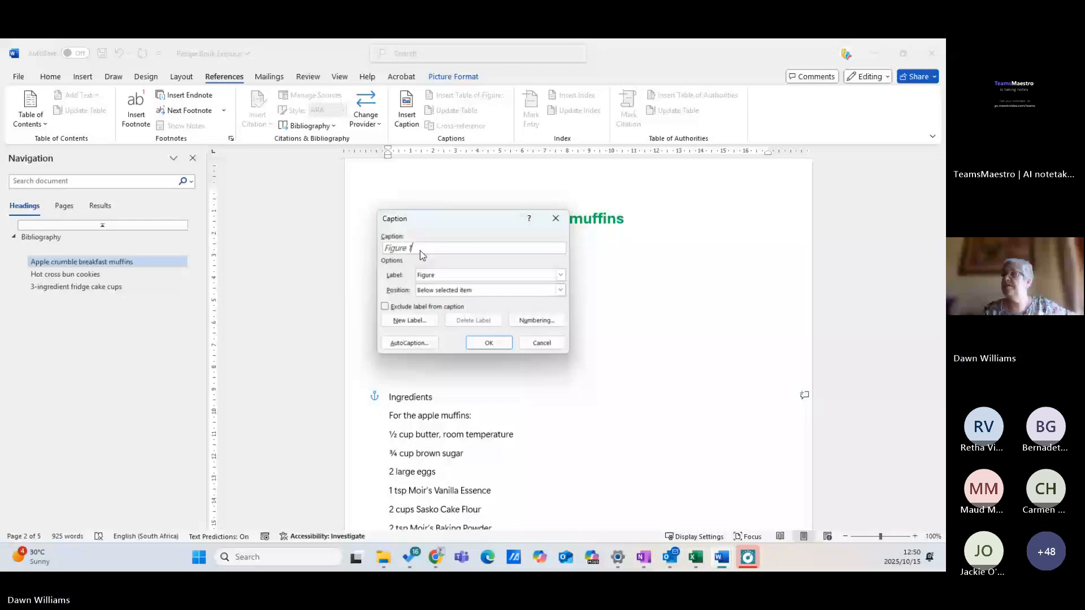
click(443, 274)
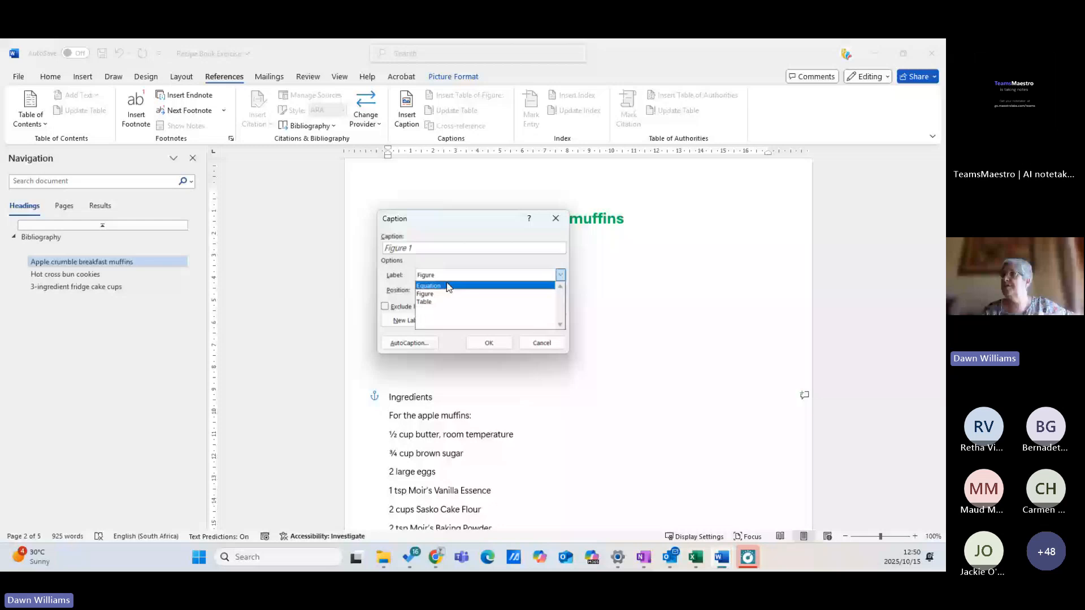
click(389, 326)
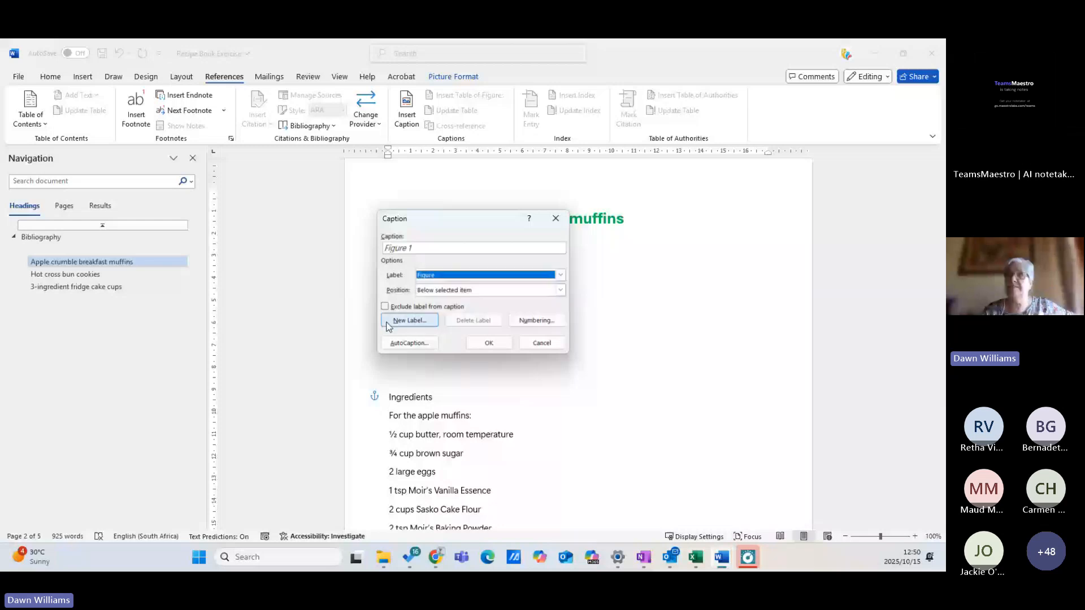
click(384, 307)
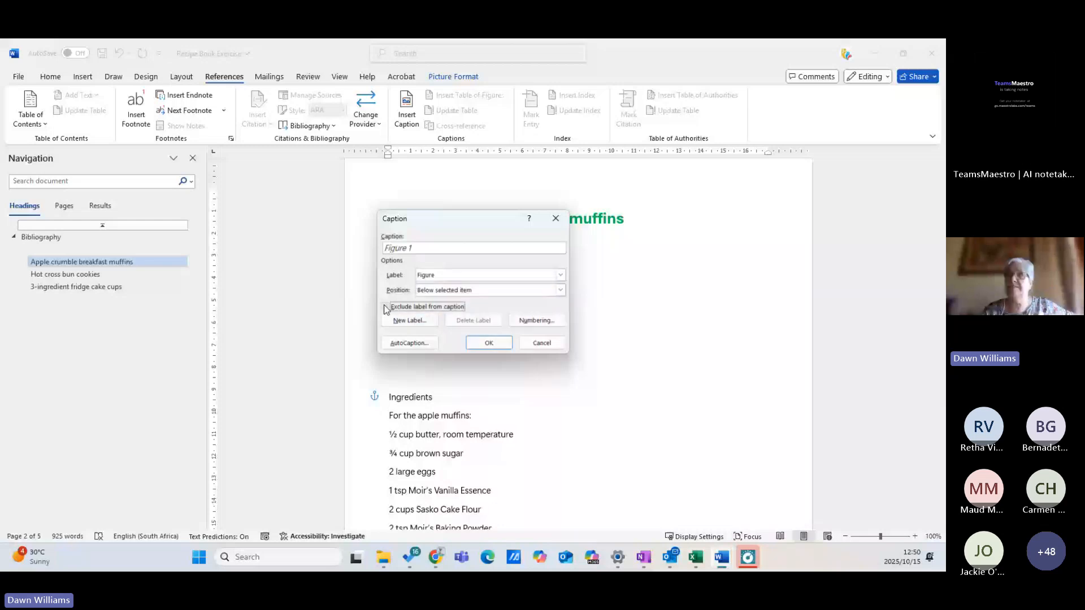
click(384, 305)
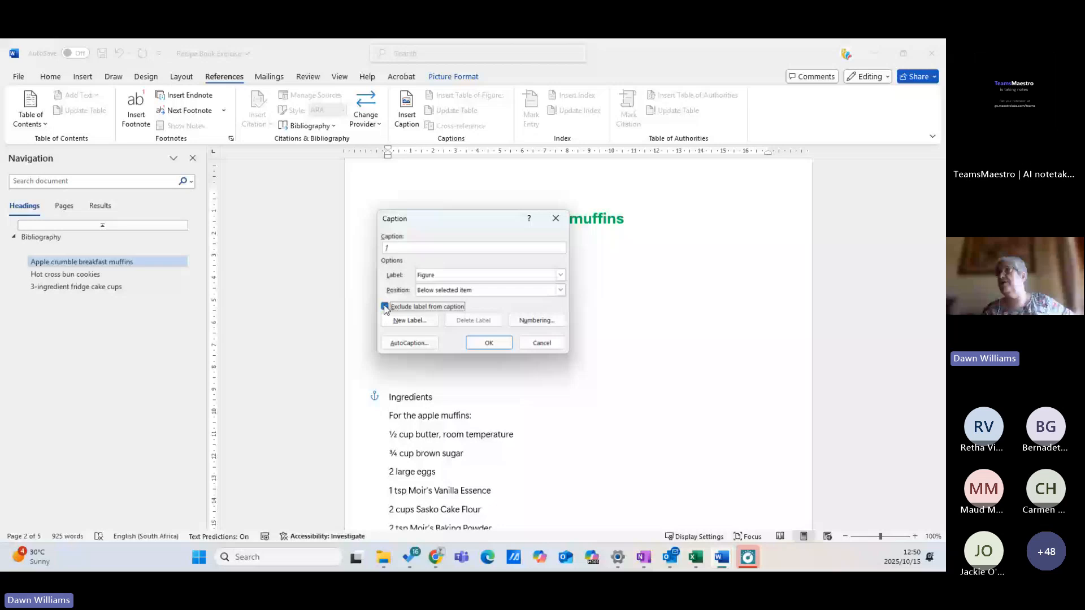
click(384, 306)
click(443, 244)
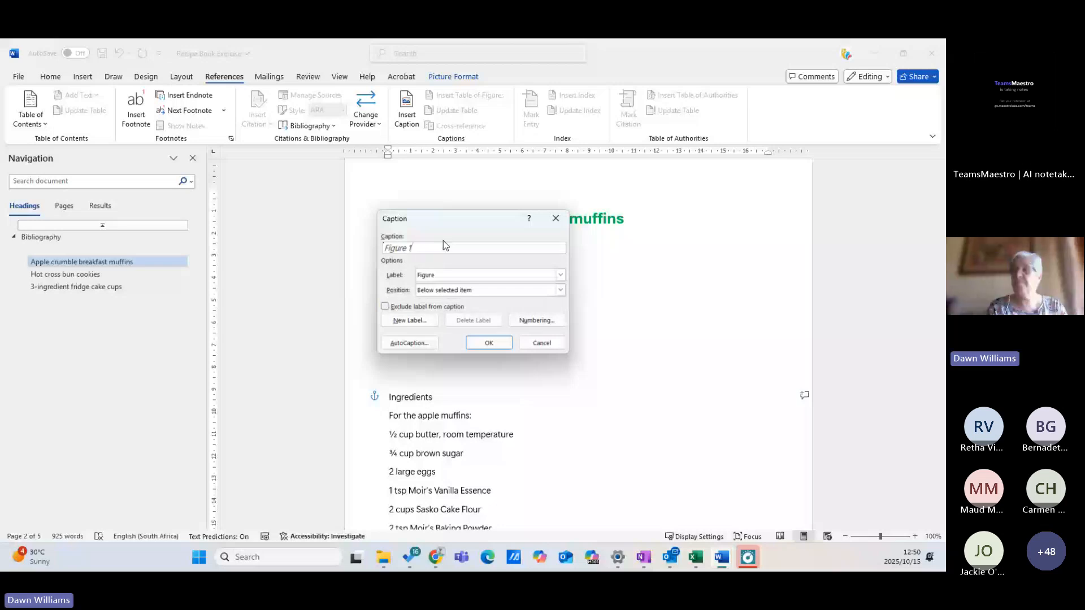
text(Apple Muffin)
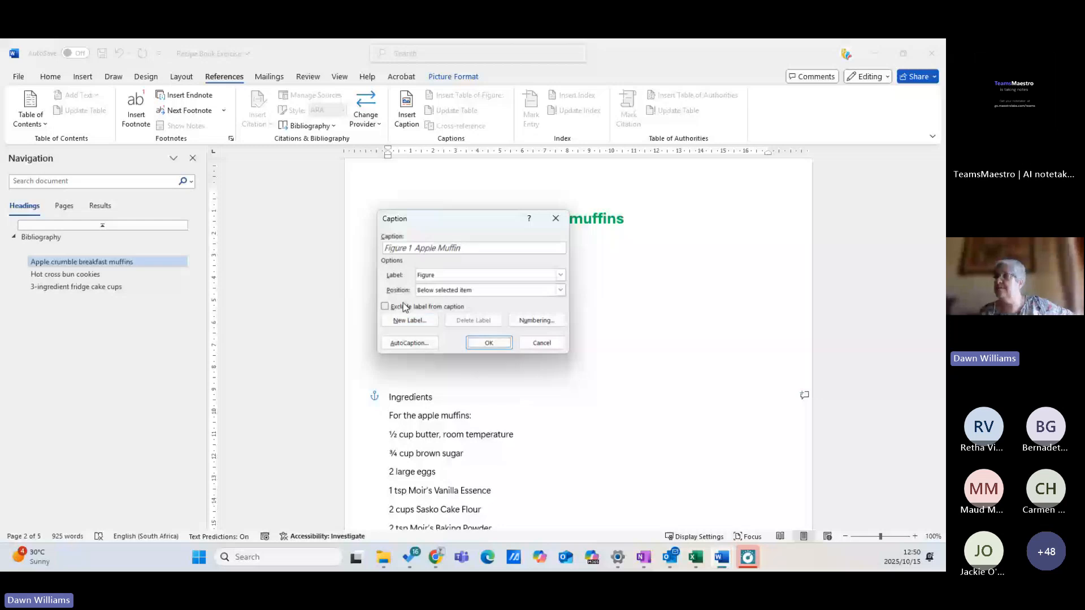
click(560, 290)
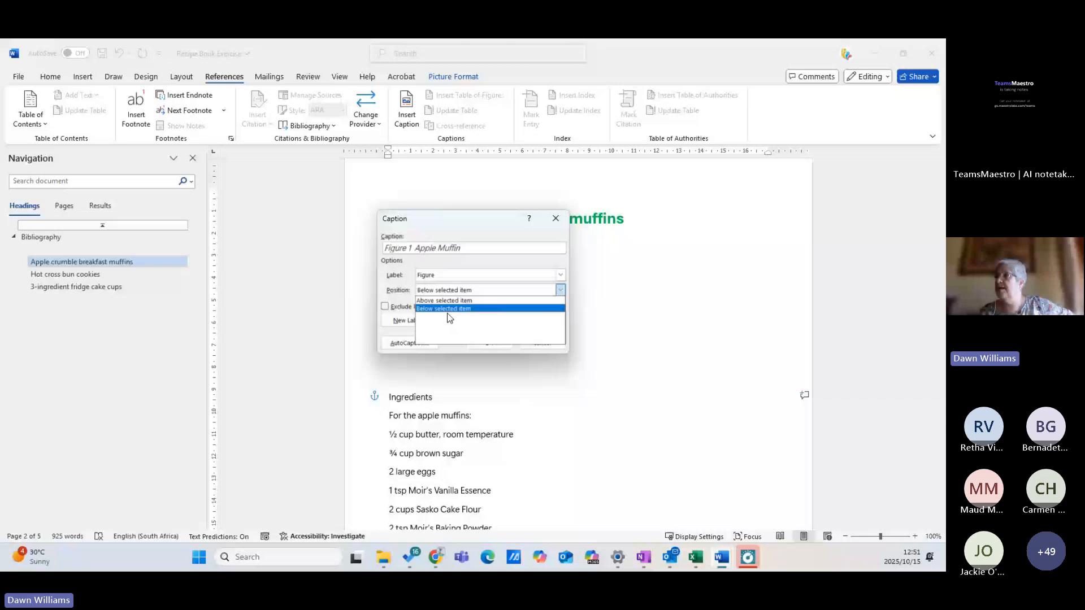
click(551, 300)
key(Return)
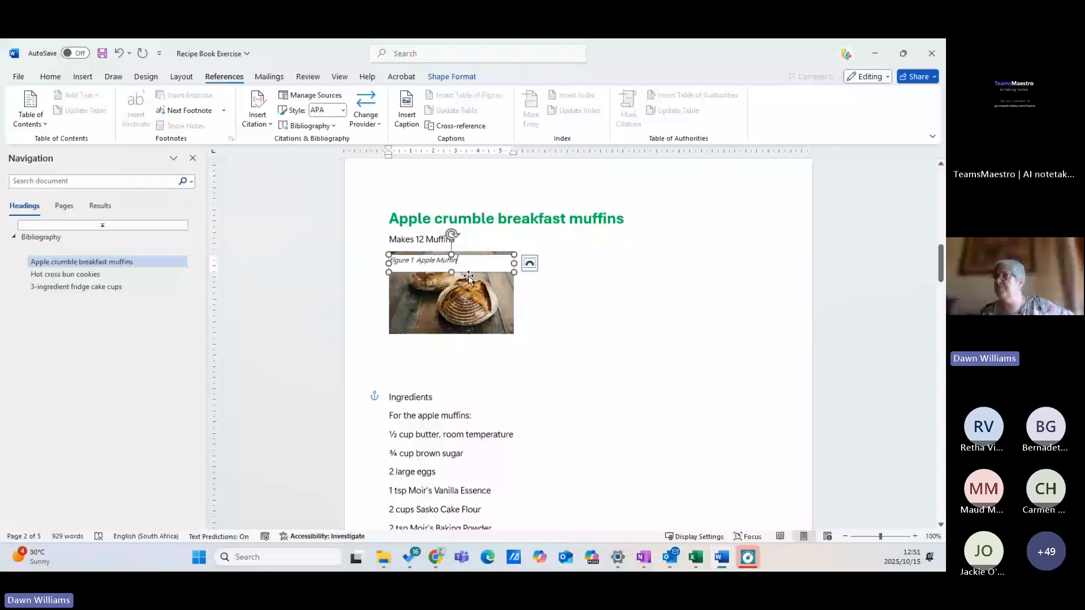
Move the caption just below the muffin picture, flush with its left edge, and remove two empty lines before "Ingredients"
click(664, 328)
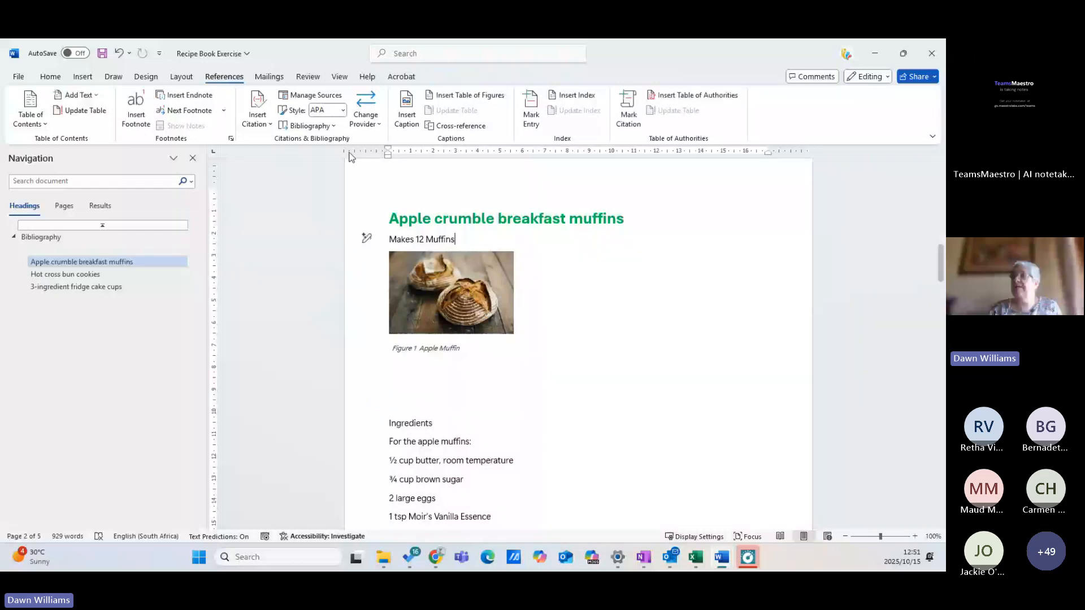
click(434, 352)
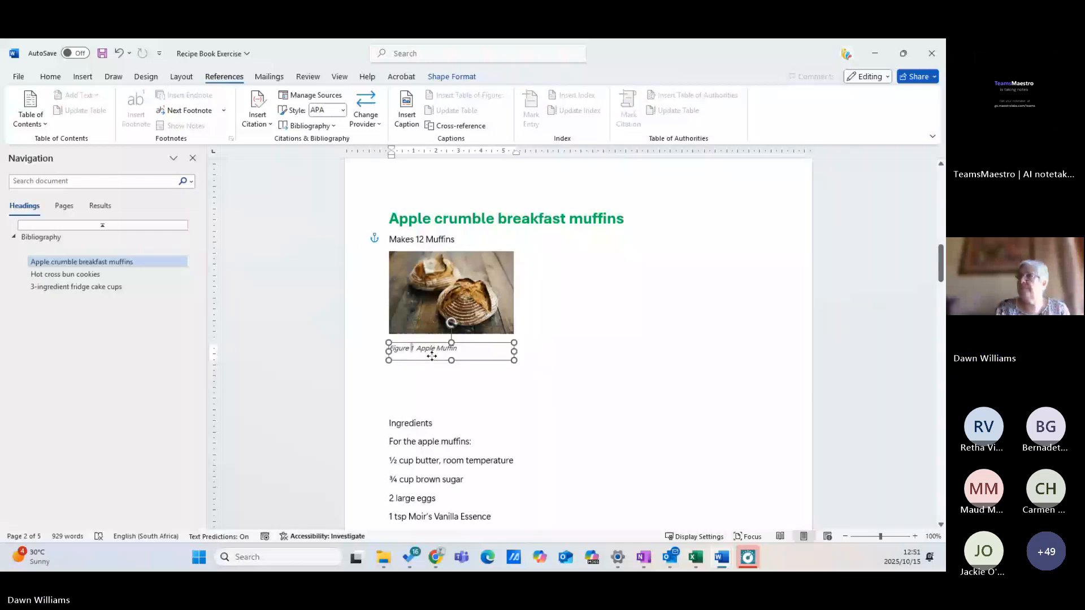
click(563, 345)
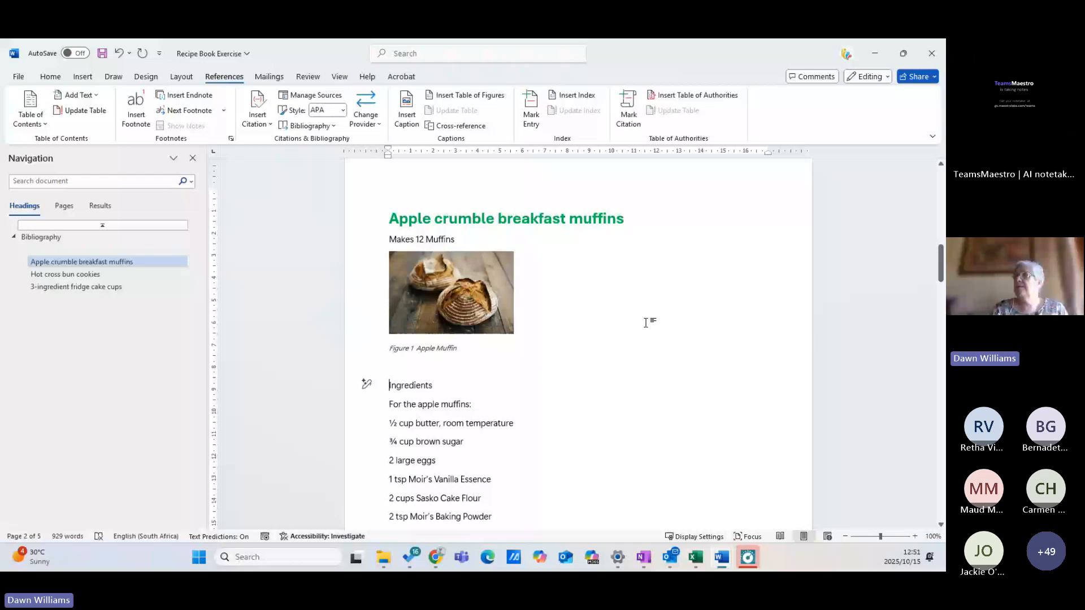
Insert a table of figures below the bibliography, using the From template format and the Figure caption label
scroll(646, 323, up, 8)
click(425, 283)
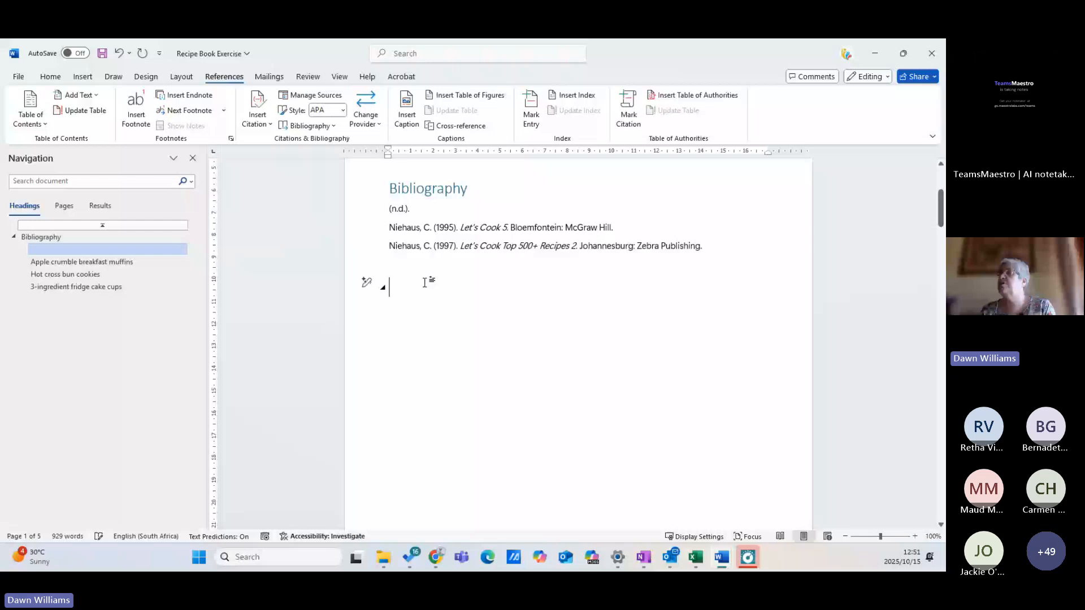
click(459, 97)
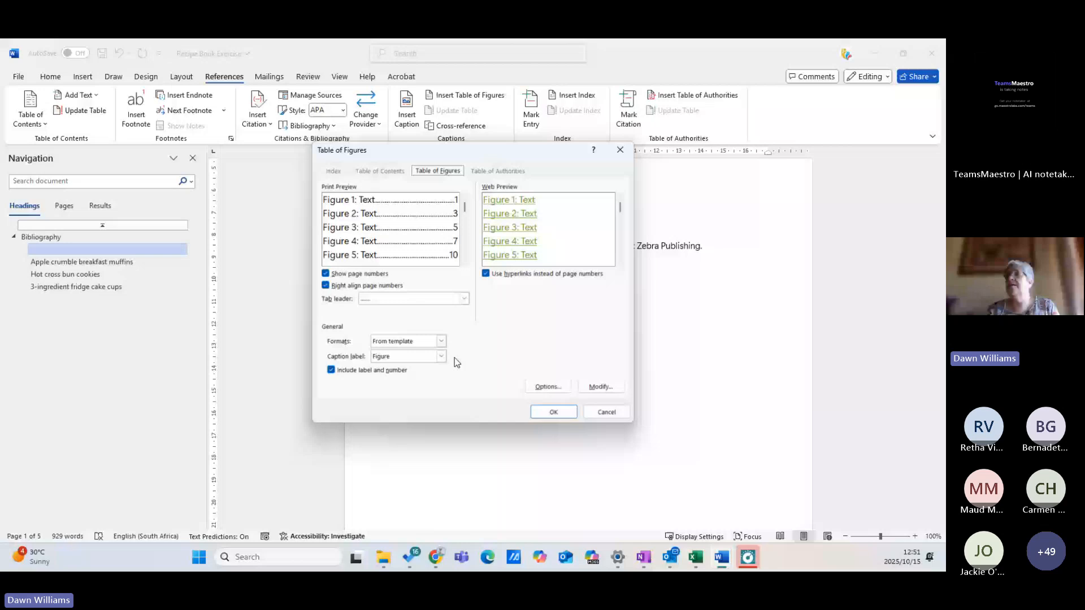
key(Return)
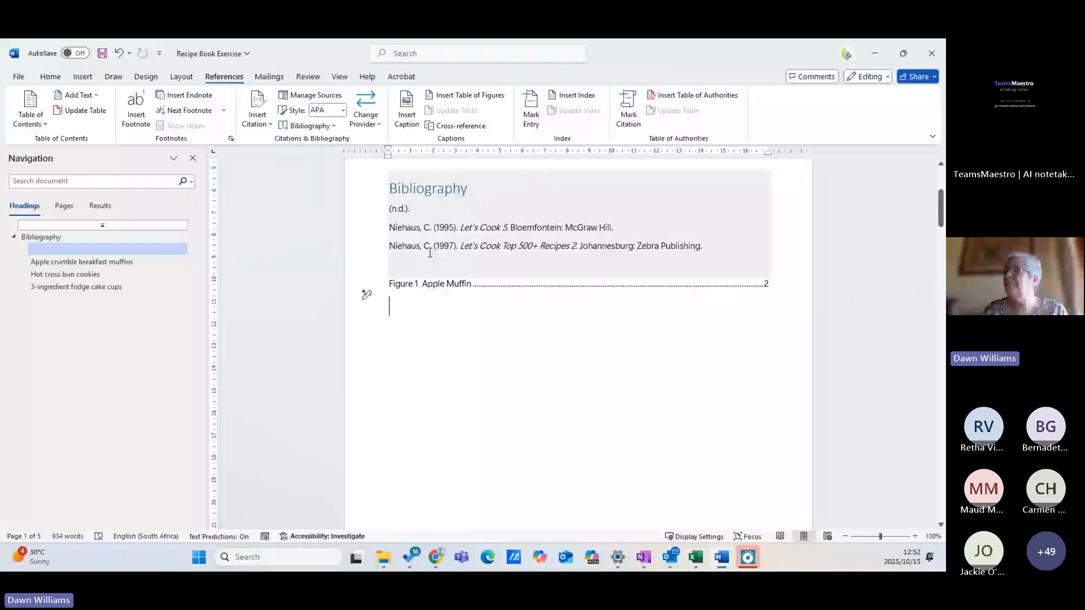
Insert an endnote on "sugar" in the "¾ cup brown sugar" ingredient line and check its reference mark in the recipe
scroll(429, 252, down, 15)
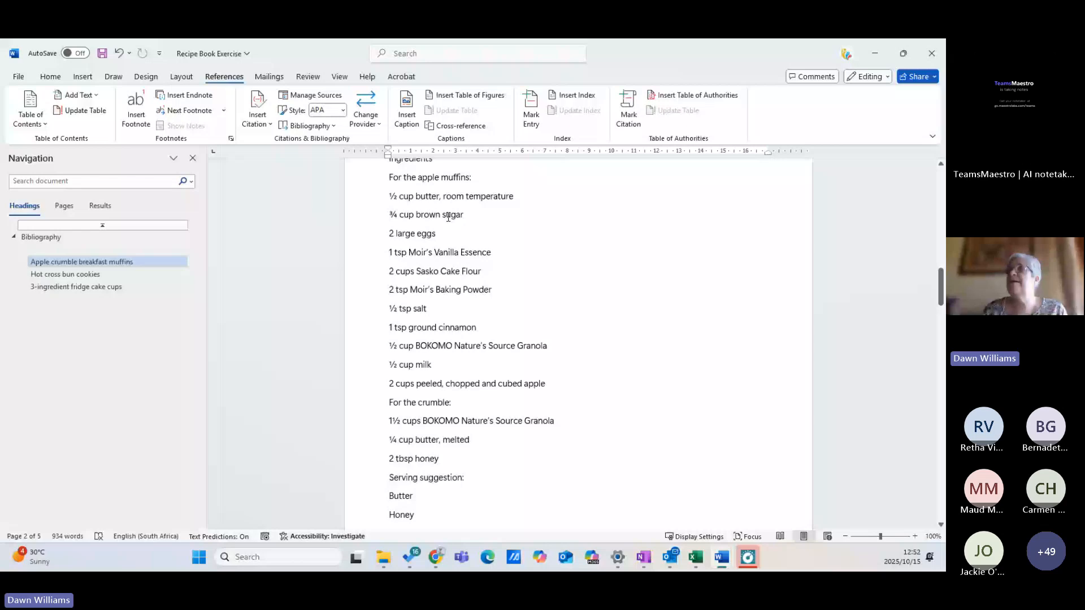
double_click(448, 217)
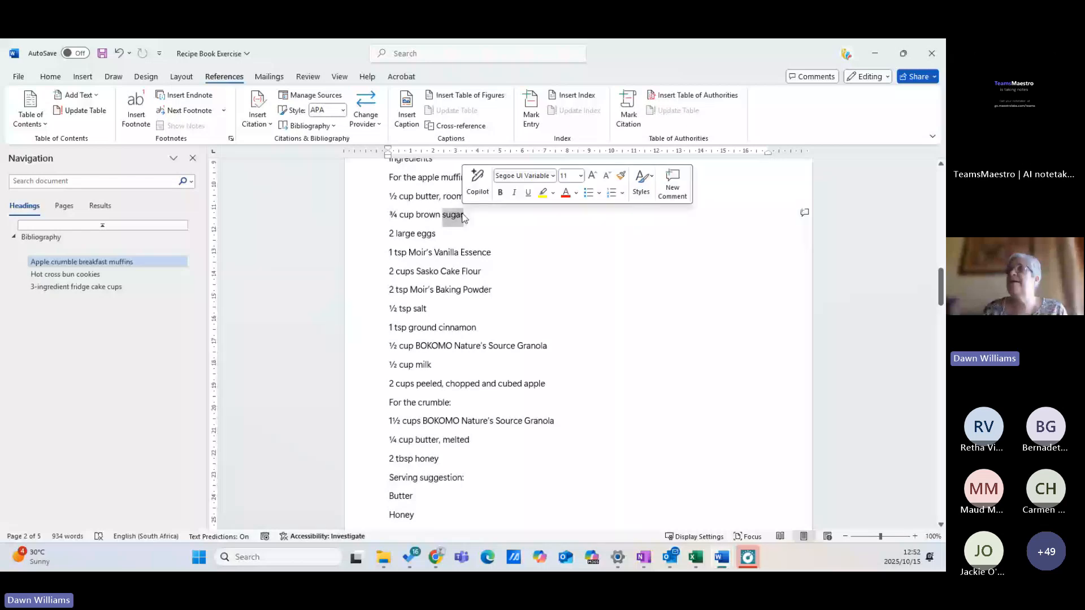
click(190, 95)
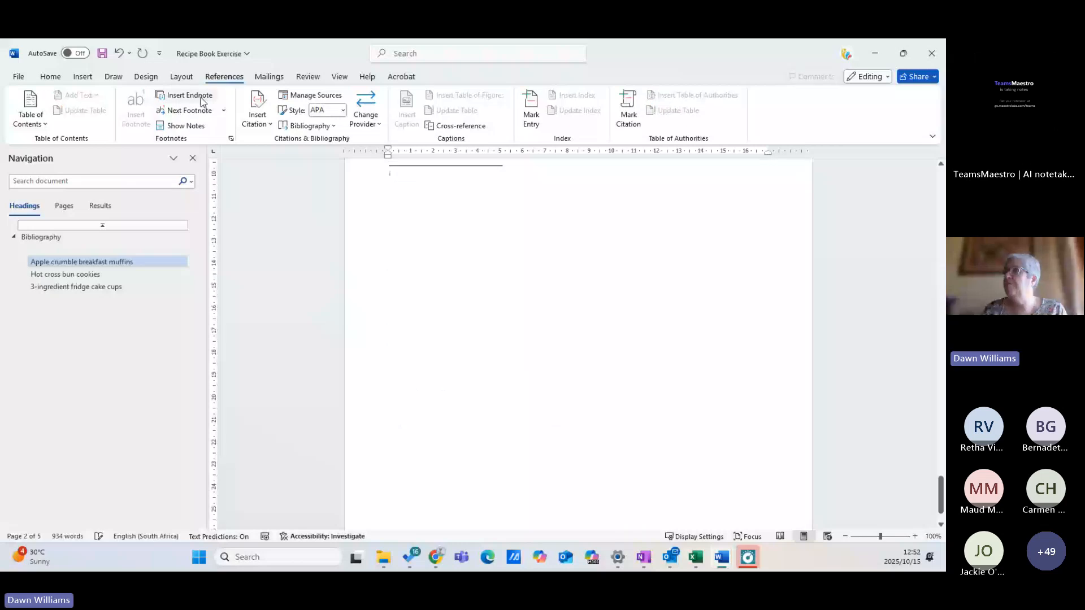
scroll(612, 243, up, 5)
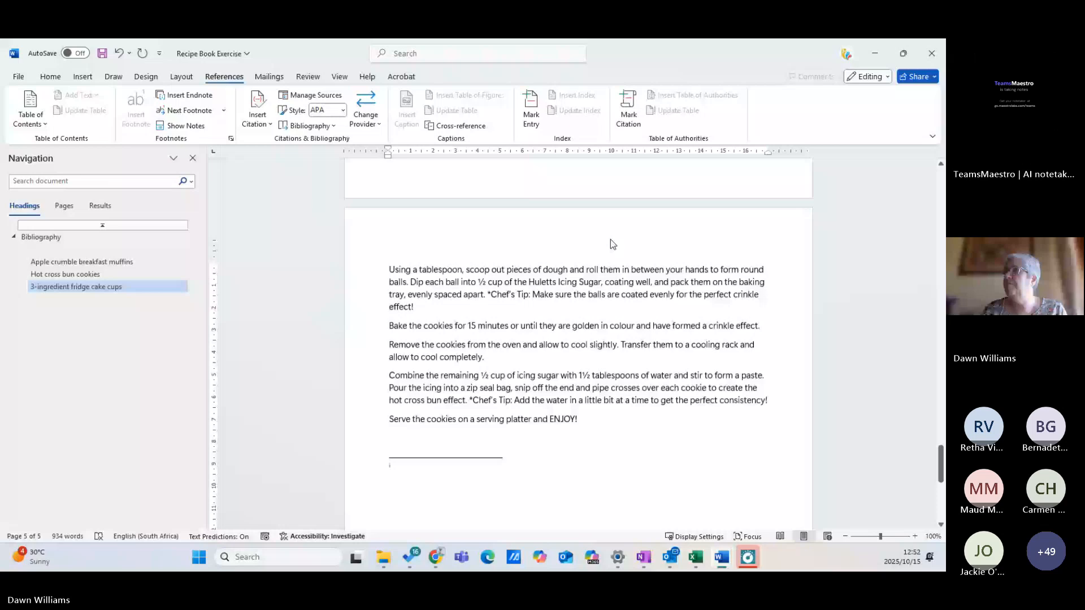
scroll(610, 239, up, 10)
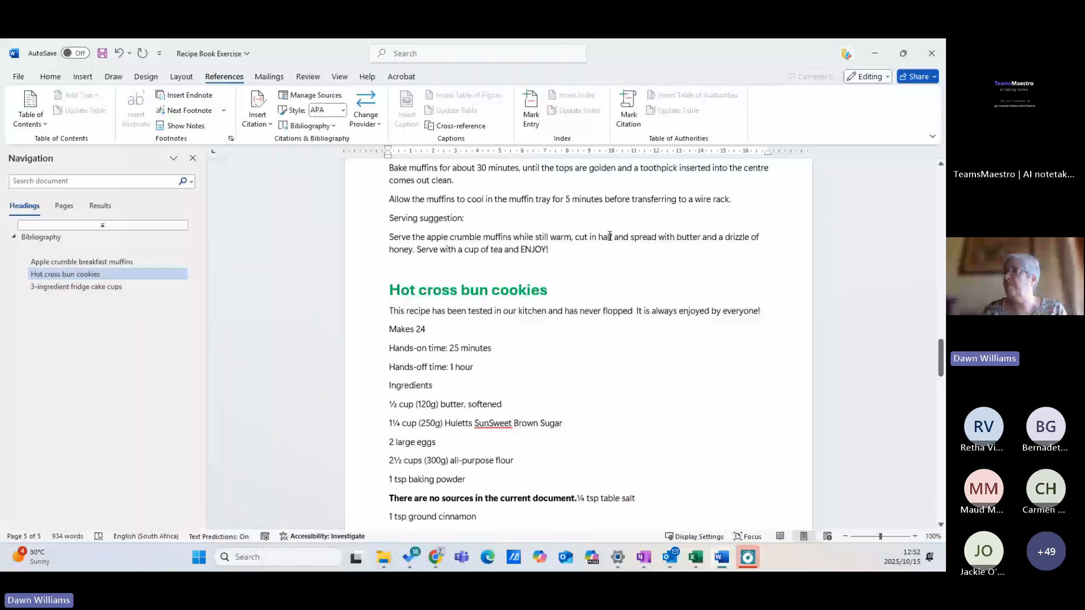
scroll(609, 236, up, 15)
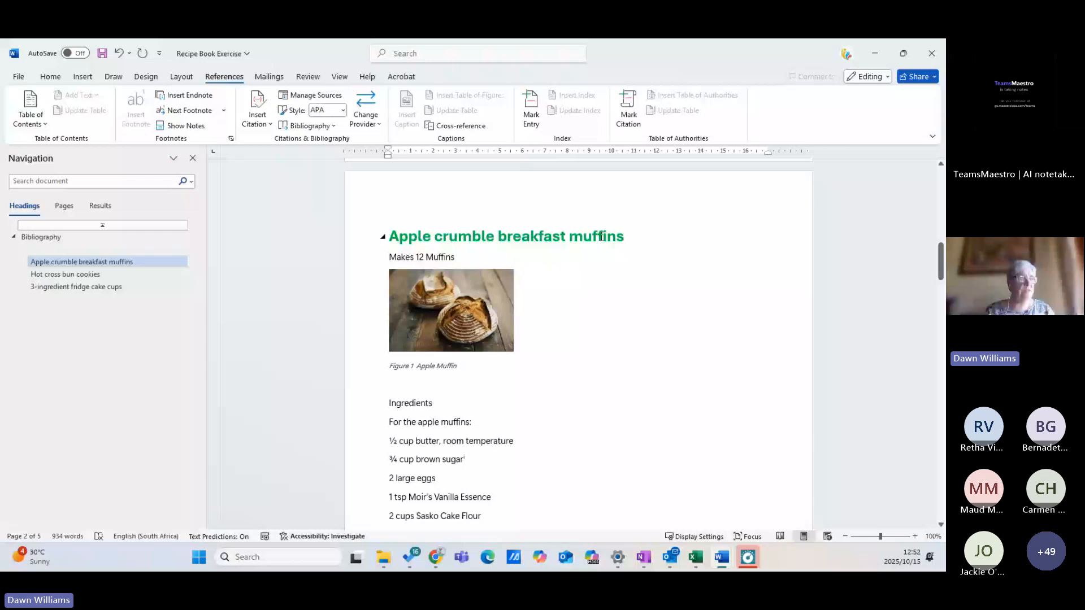
scroll(475, 371, down, 3)
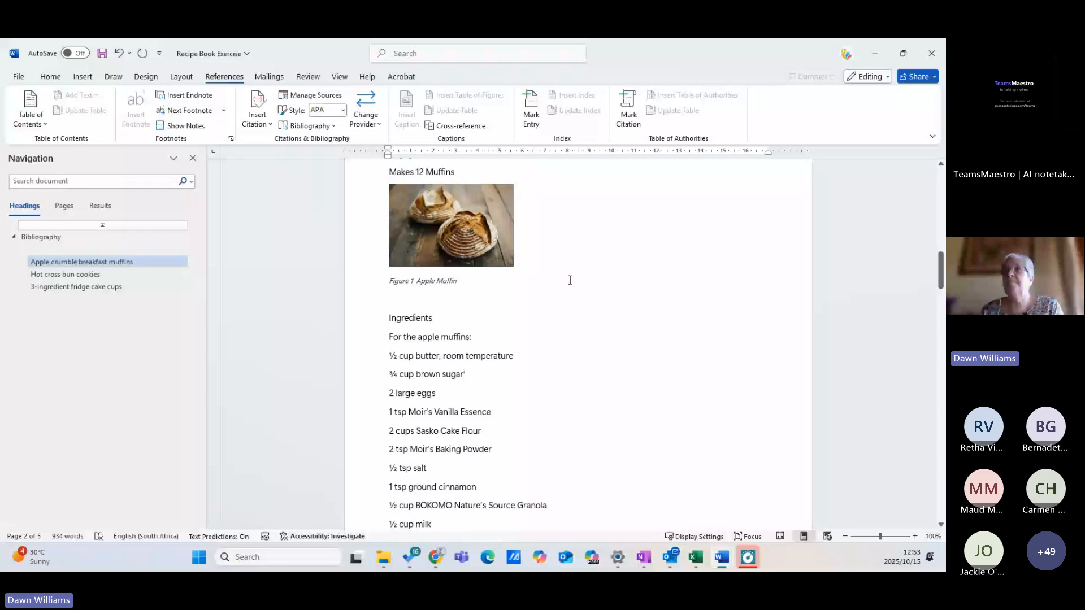
scroll(571, 280, up, 3)
Copy the formatting of the "Apple crumble breakfast muffins" heading onto "Ingredients" with Format Painter
click(51, 77)
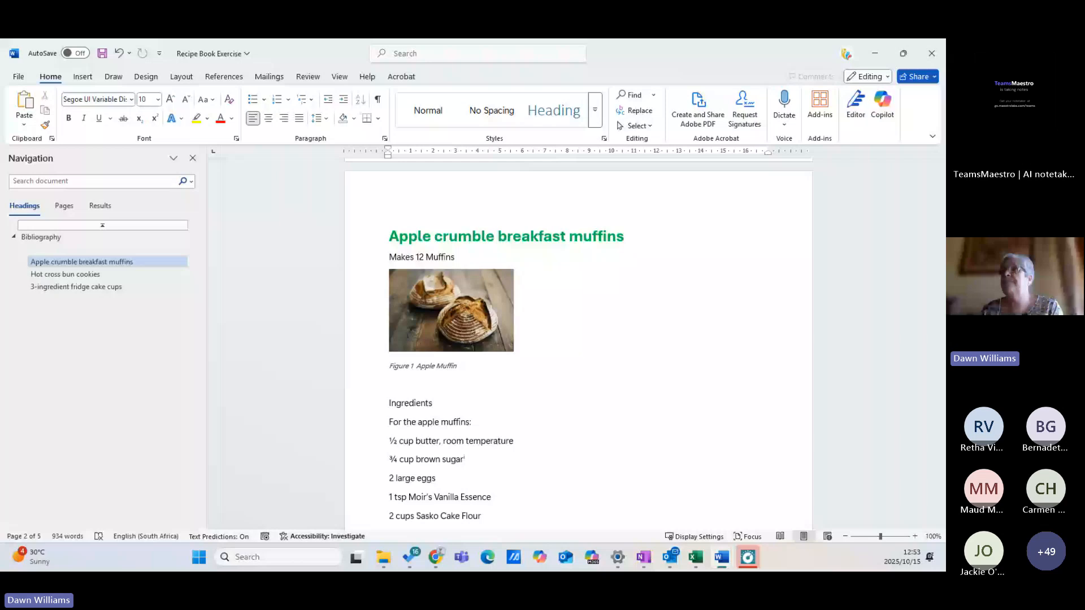
click(45, 125)
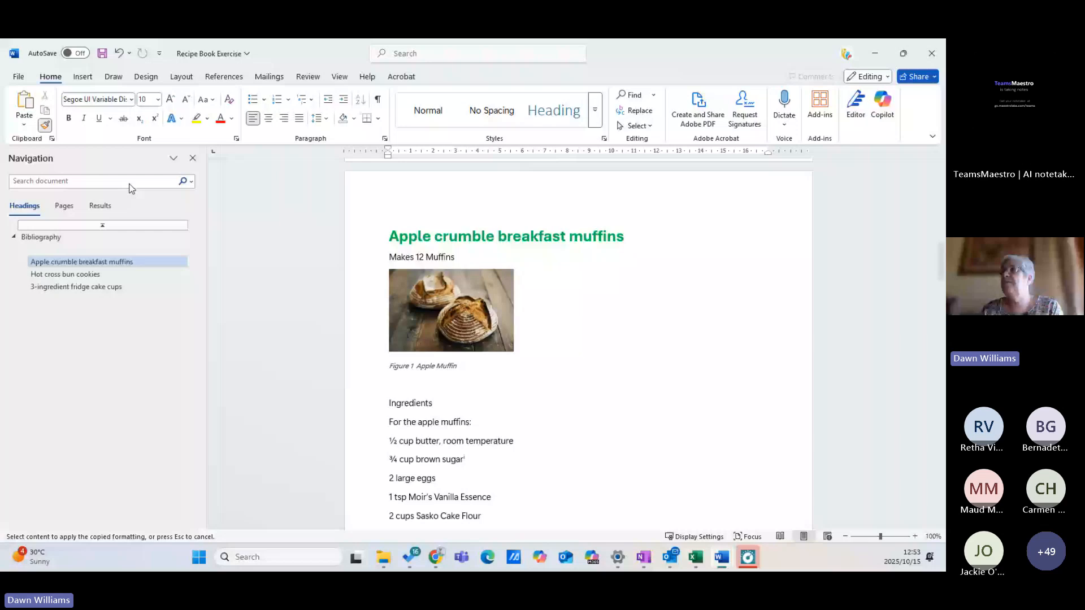
drag(389, 237, 632, 236)
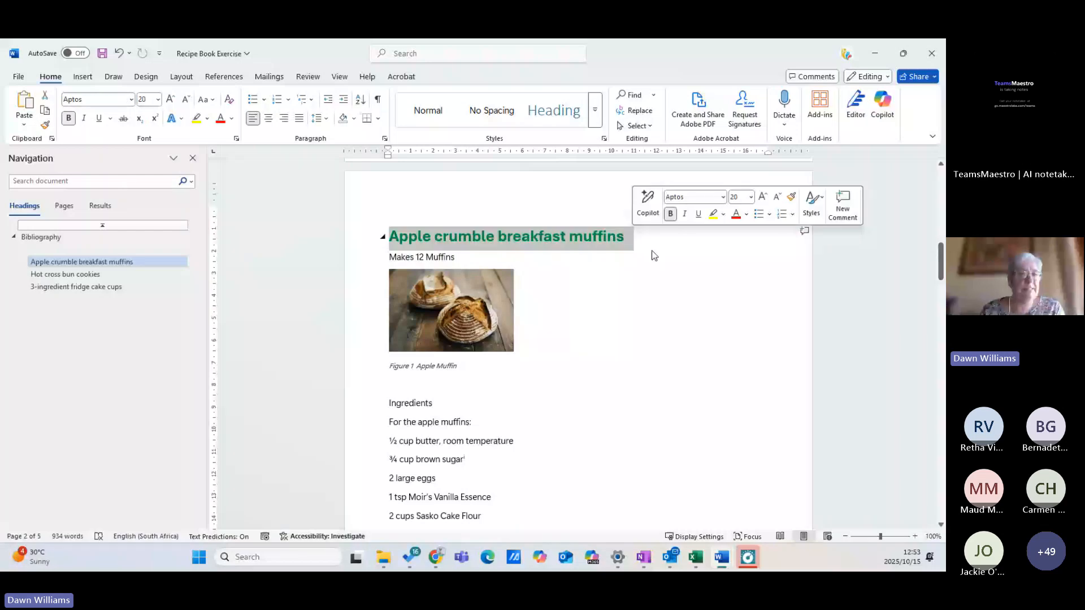
click(45, 125)
drag(390, 404, 671, 407)
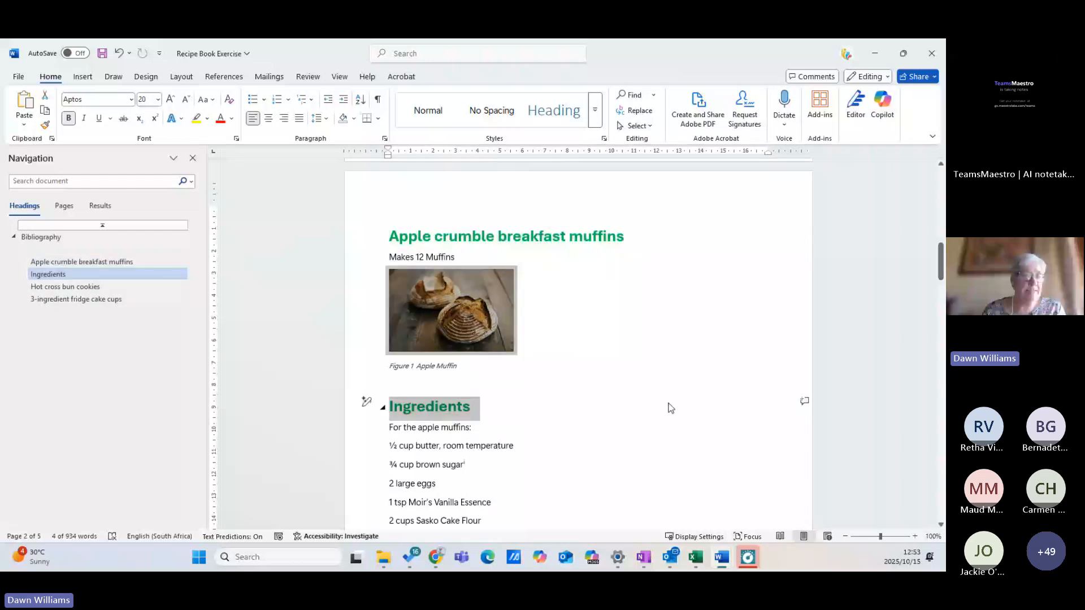
click(683, 390)
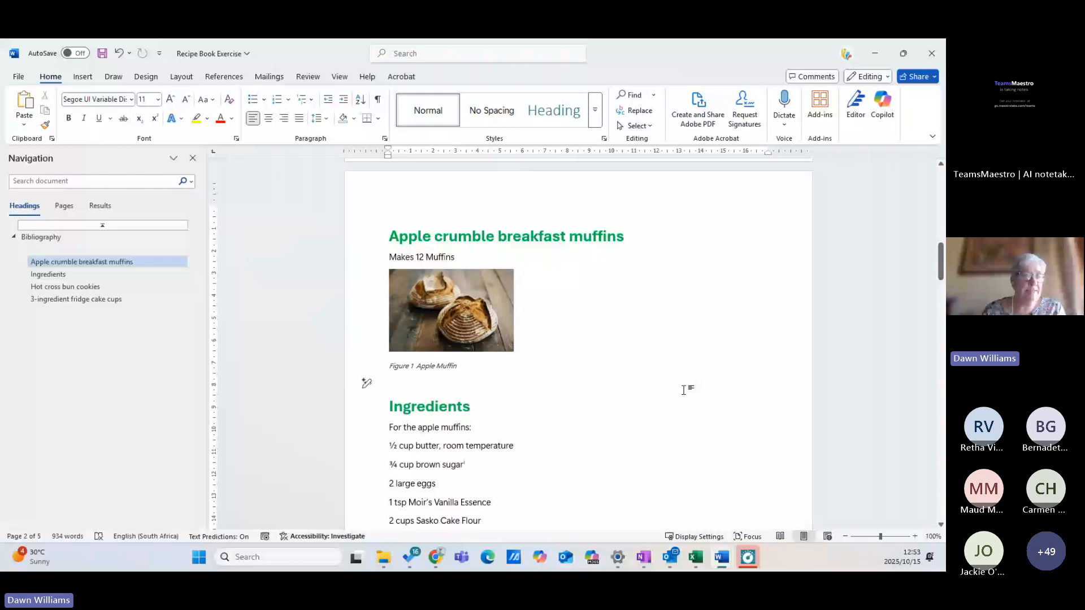
Lock Format Painter on the "Apple crumble breakfast muffins" heading's formatting and apply it to "Method" in the same recipe
click(359, 244)
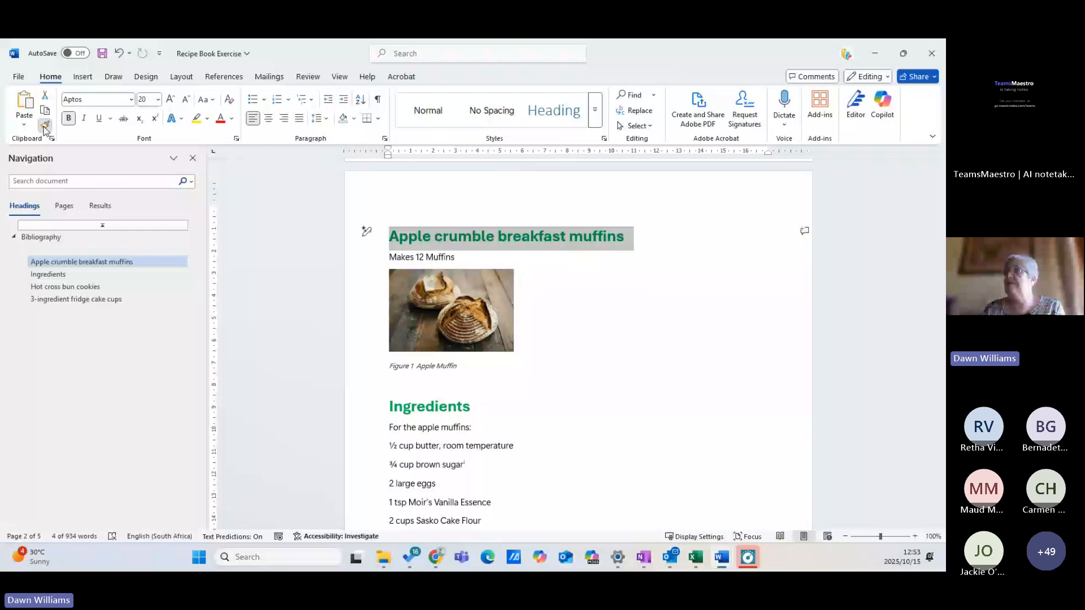
click(45, 126)
scroll(574, 307, down, 1)
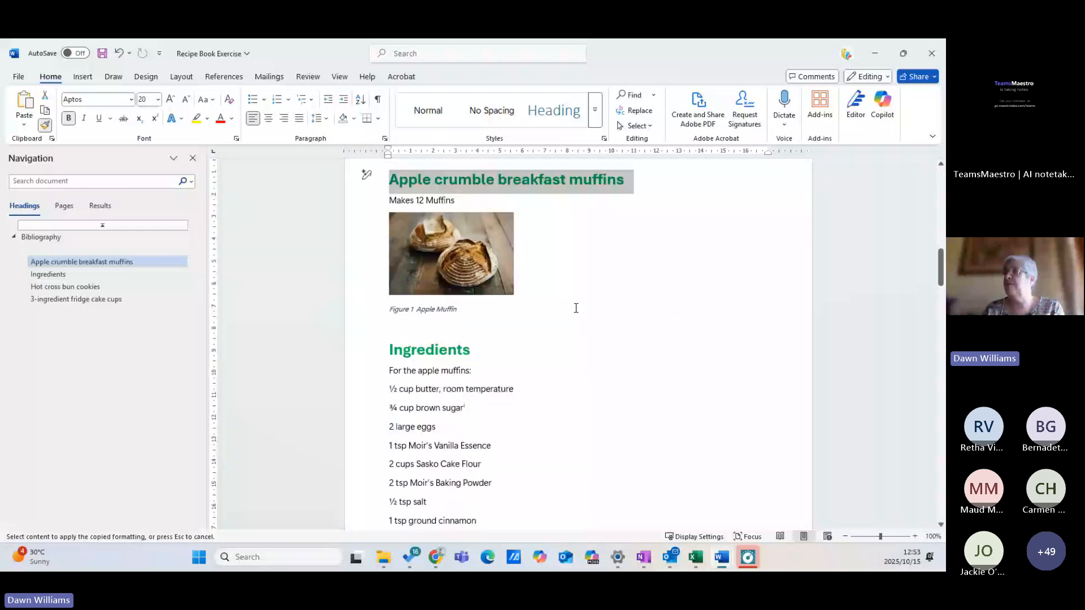
scroll(576, 308, down, 3)
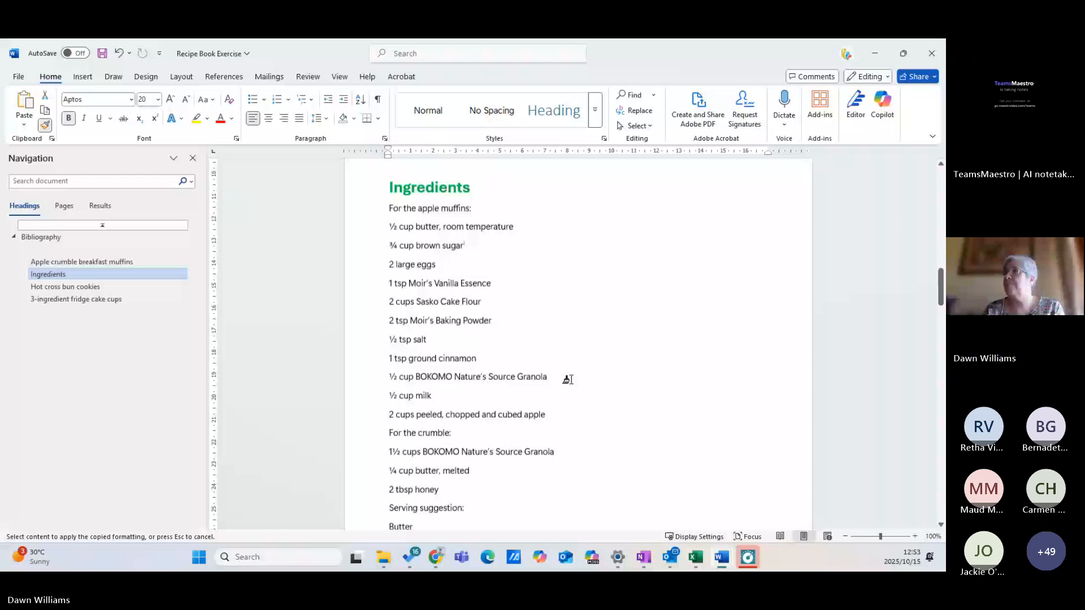
scroll(567, 380, down, 6)
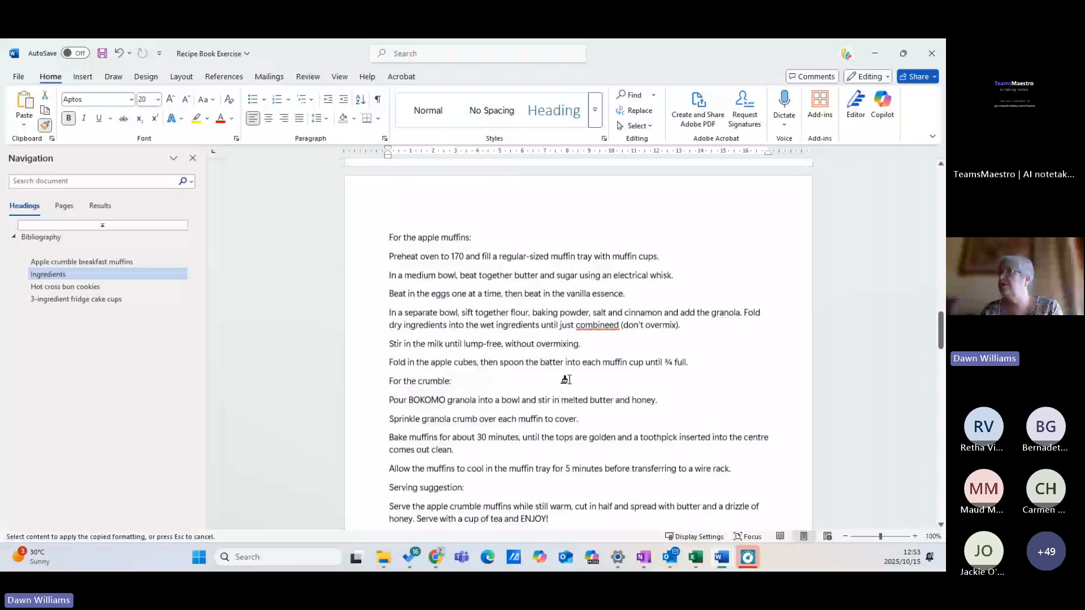
scroll(566, 379, down, 1)
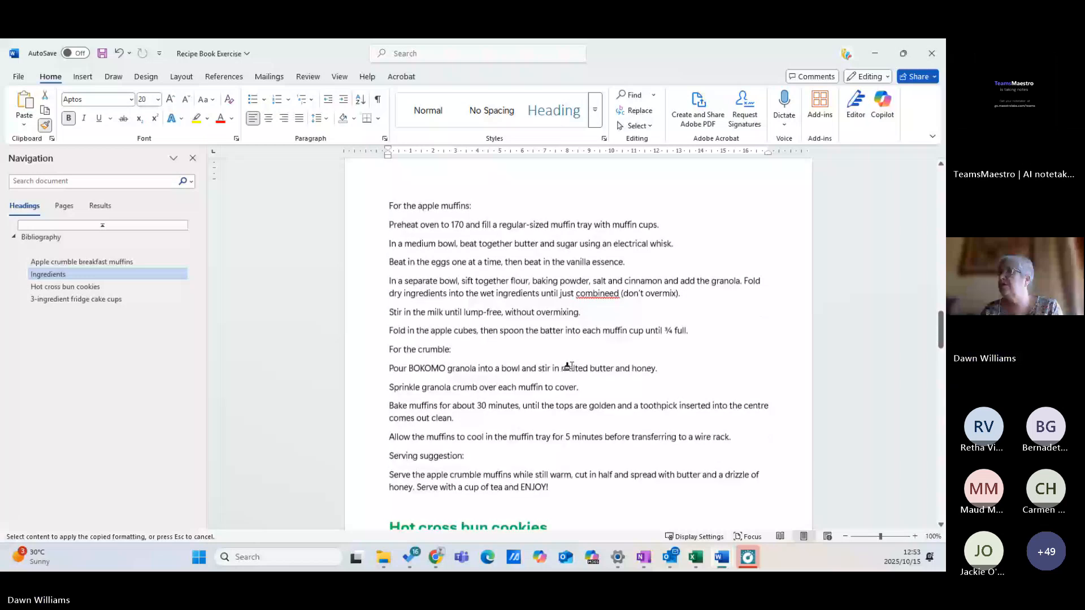
scroll(567, 366, up, 10)
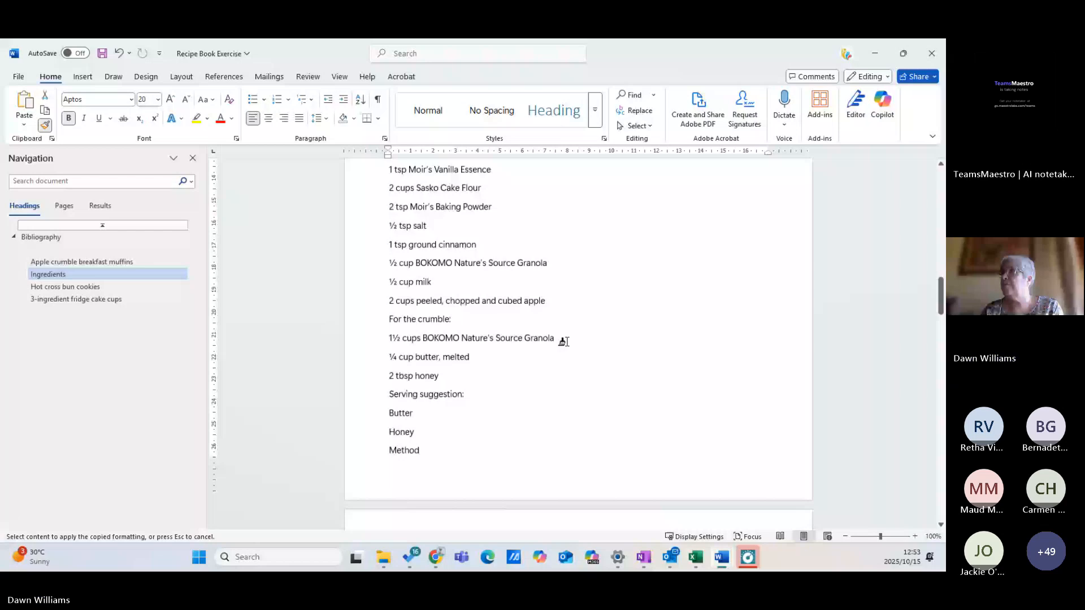
drag(389, 451, 429, 451)
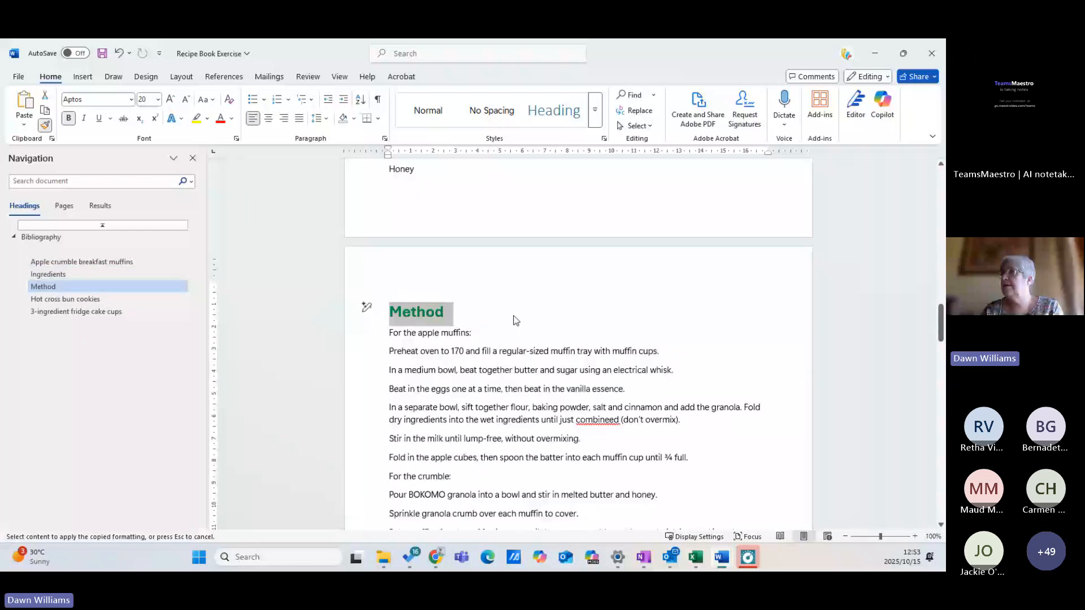
Apply the copied heading formatting to "Ingredients" and "Method" under both "Hot cross bun cookies" and "3-ingredient fridge cake cups"
scroll(399, 364, down, 6)
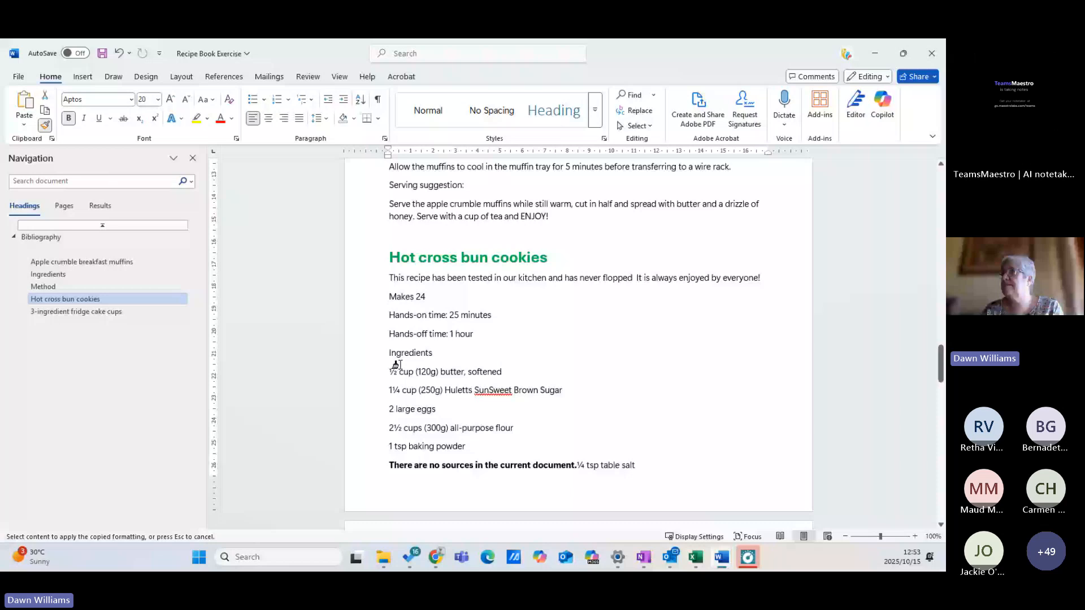
scroll(396, 364, down, 4)
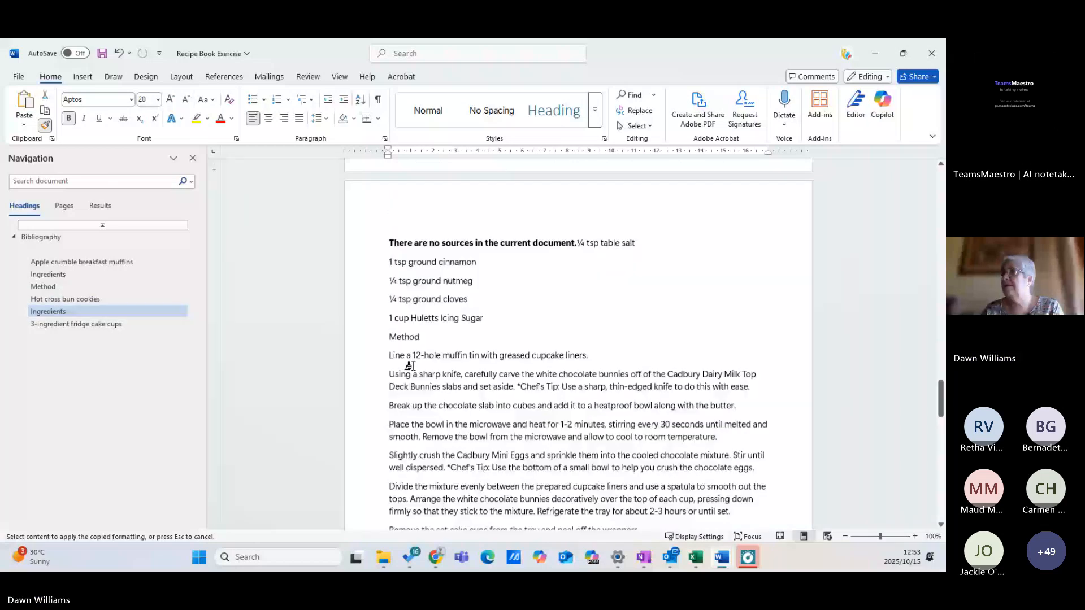
scroll(395, 365, down, 5)
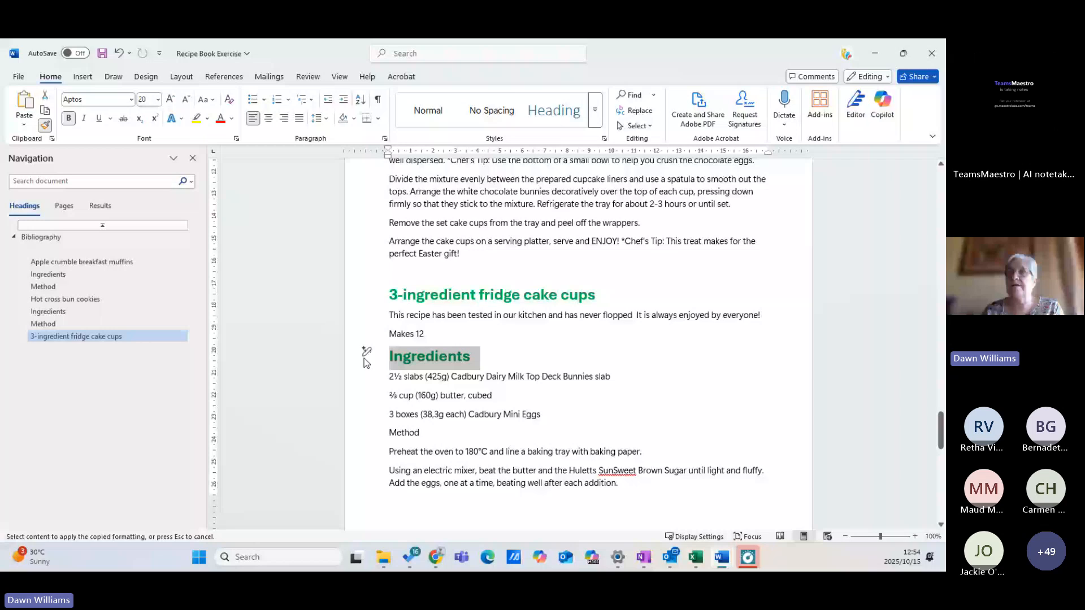
click(366, 432)
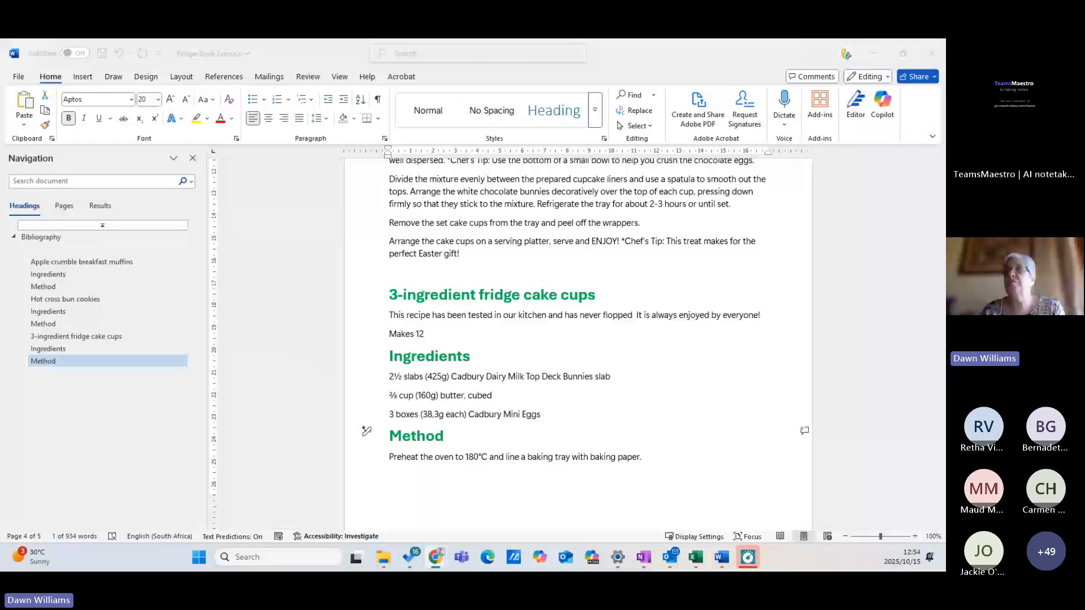
Clear all formatting from the "Method" heading under "3-ingredient fridge cake cups"
scroll(602, 345, up, 4)
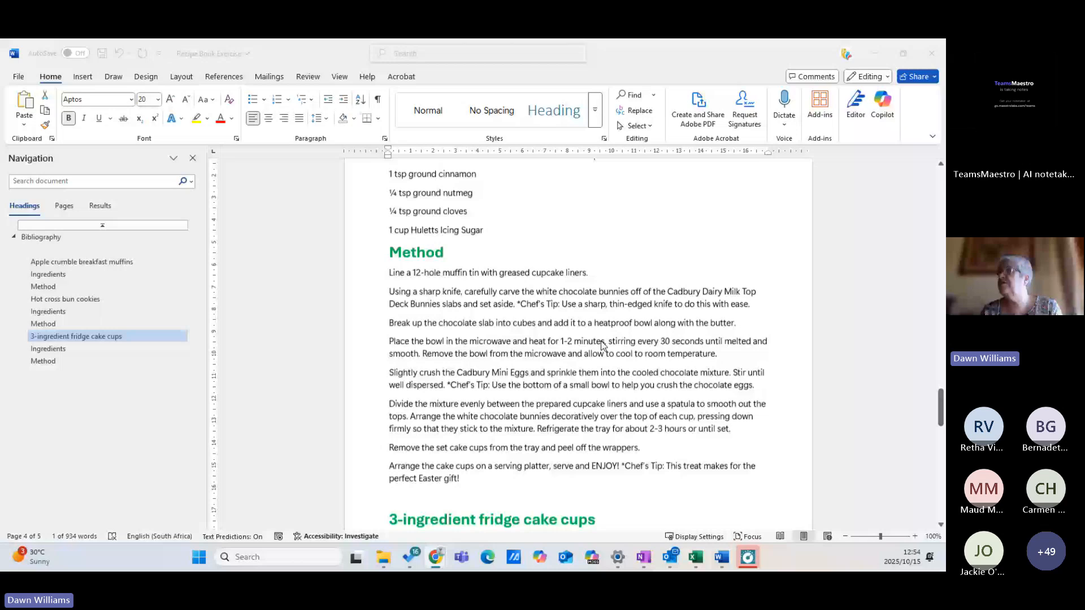
scroll(420, 236, up, 10)
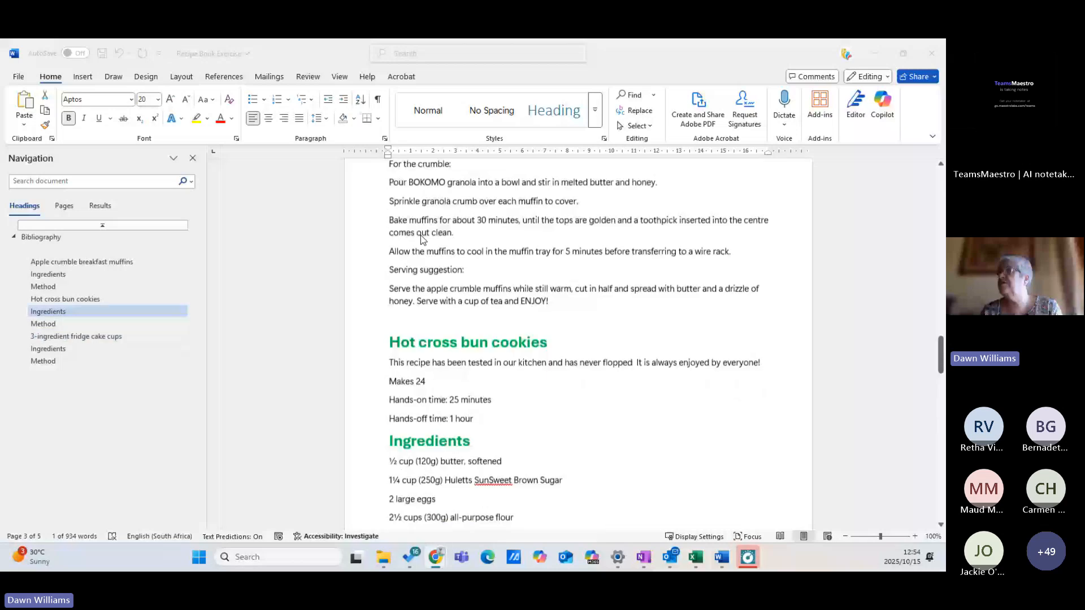
scroll(421, 235, up, 8)
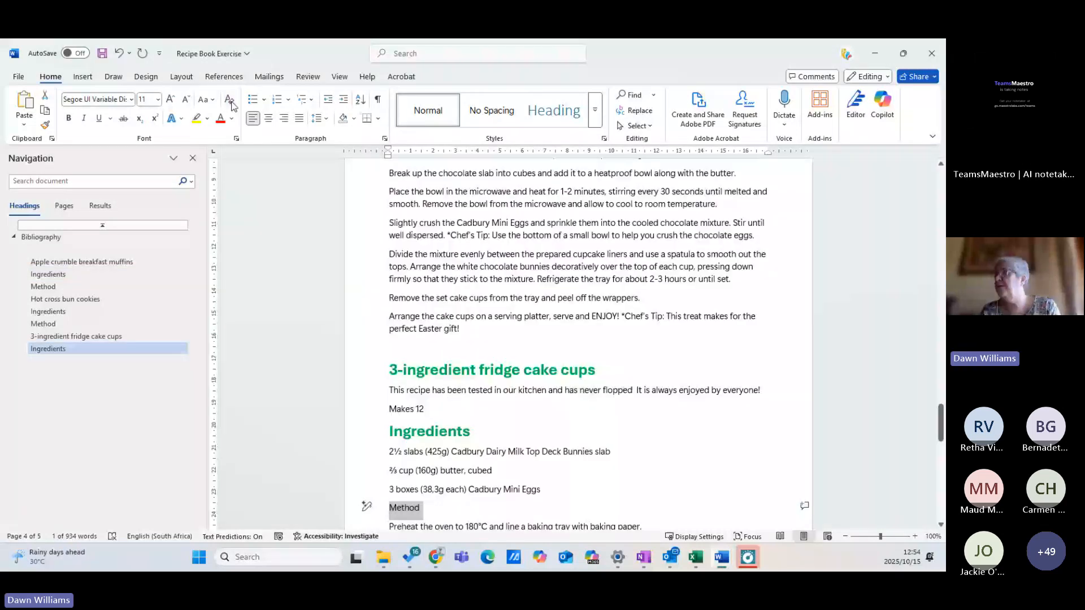
Change "Butter" under the apple crumble muffins' "Serving suggestion:" ingredients to UPPERCASE
scroll(397, 219, up, 10)
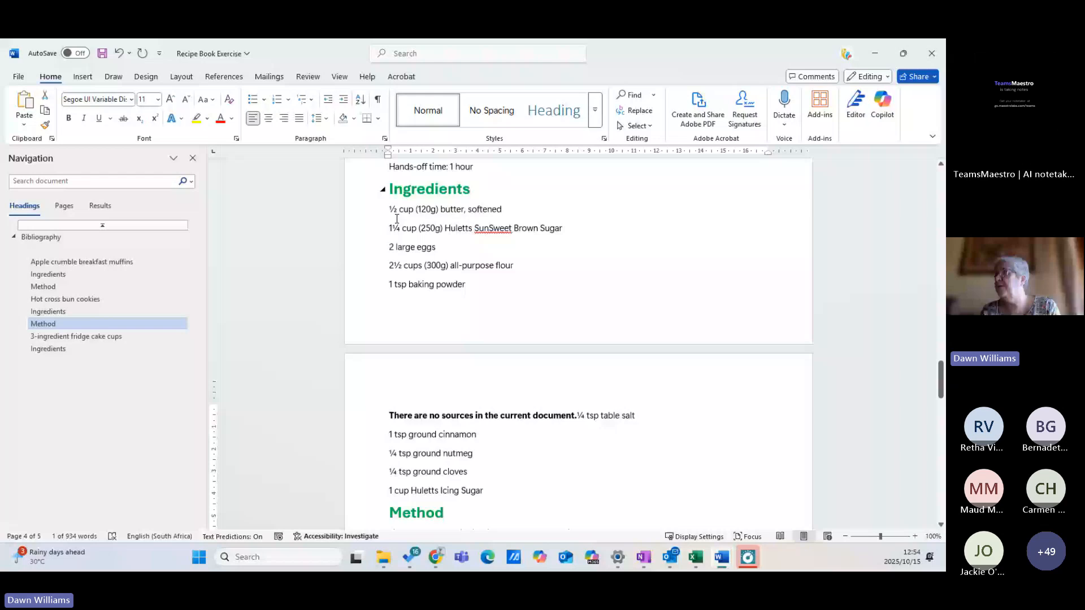
scroll(384, 206, up, 15)
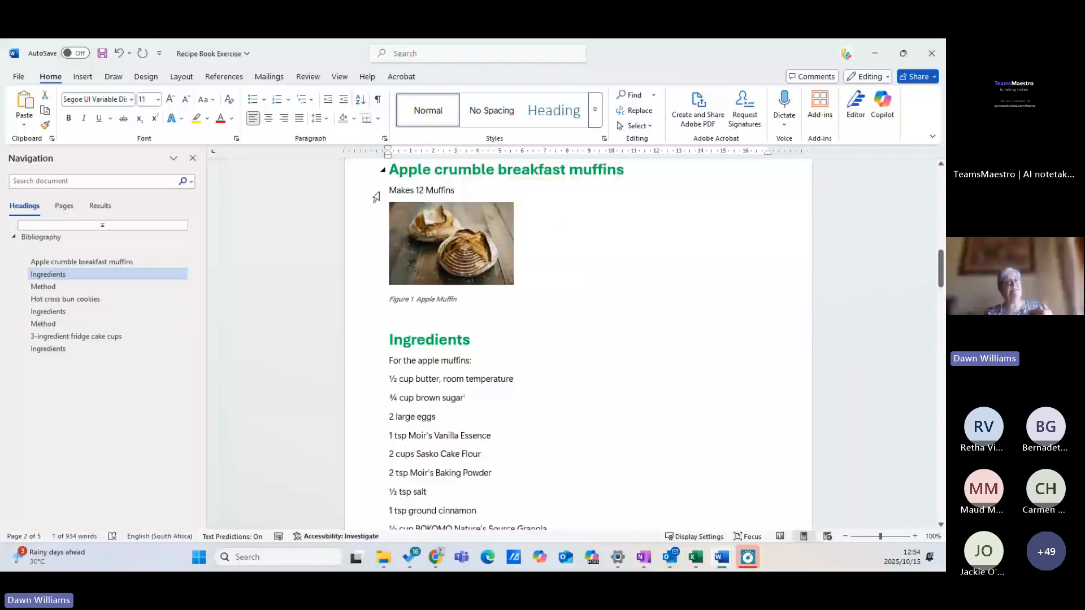
scroll(376, 197, up, 3)
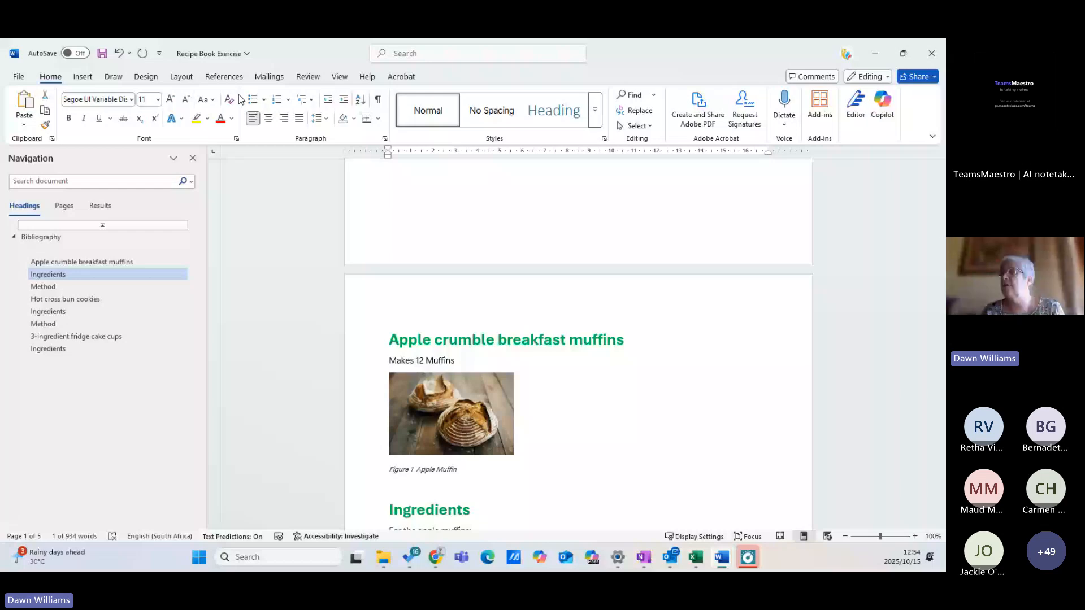
scroll(592, 398, down, 2)
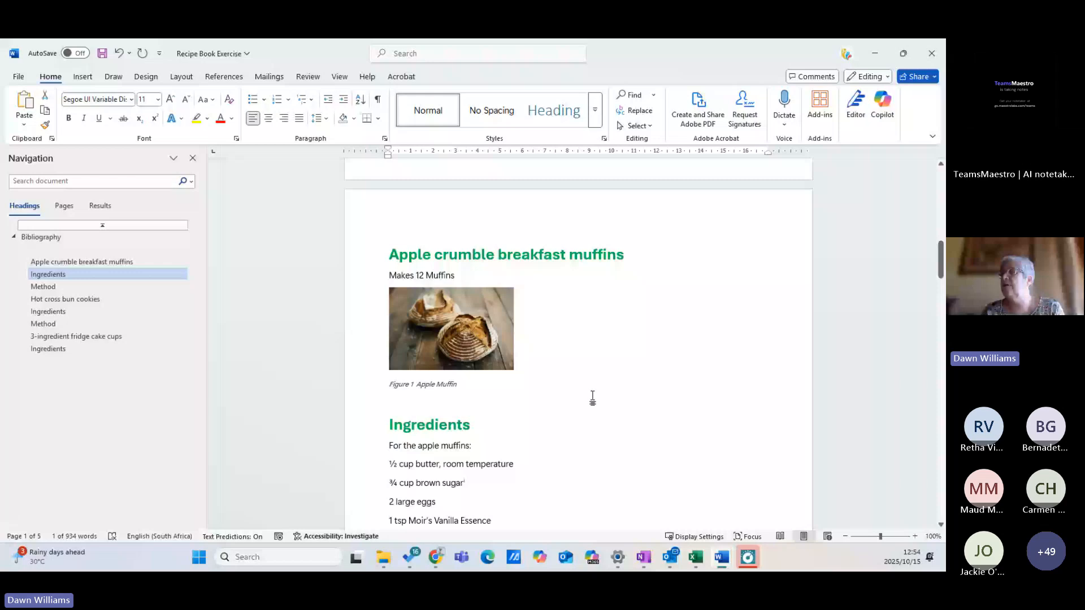
scroll(592, 398, down, 6)
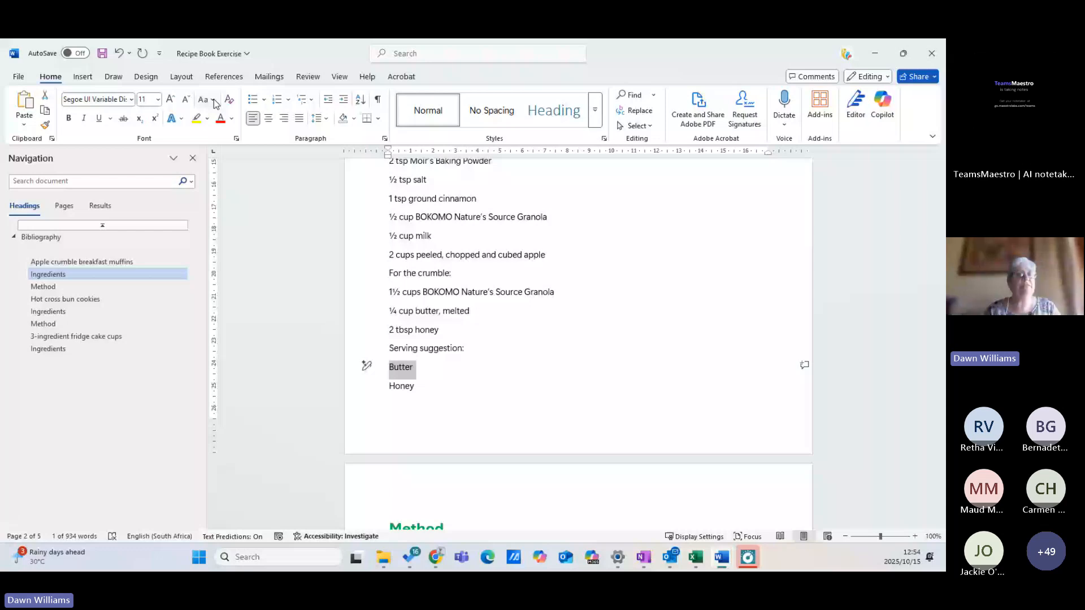
click(214, 101)
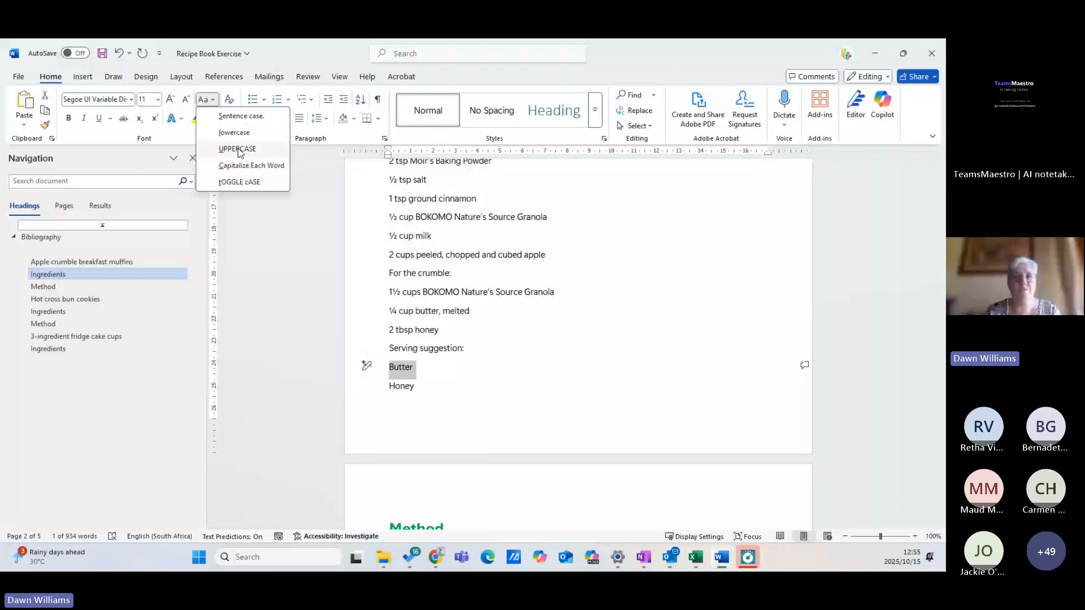
click(238, 149)
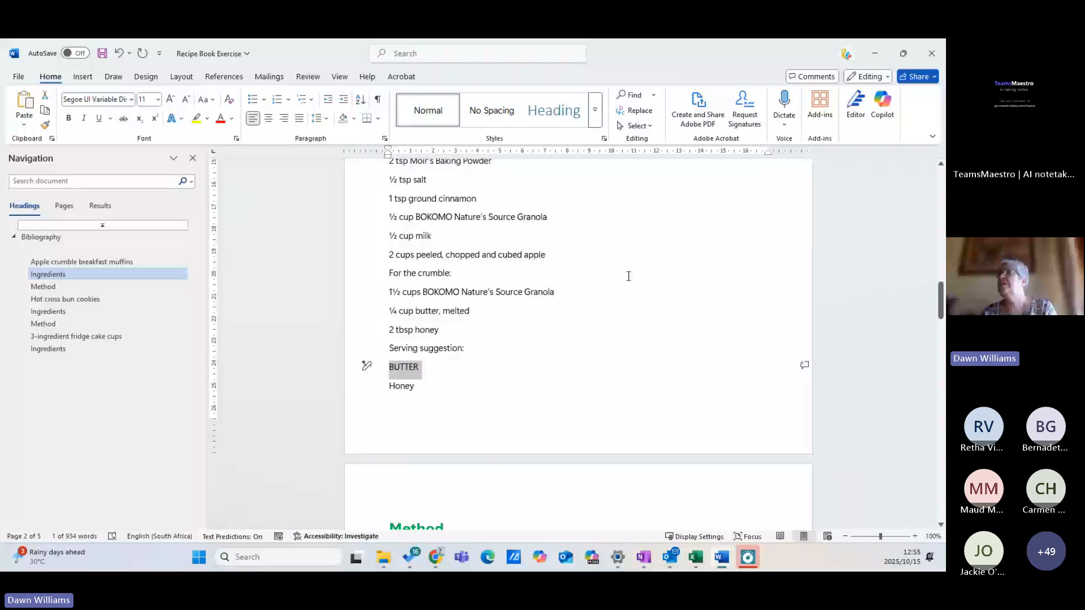
Show paragraph marks and other hidden formatting symbols in the recipe document
scroll(628, 274, up, 6)
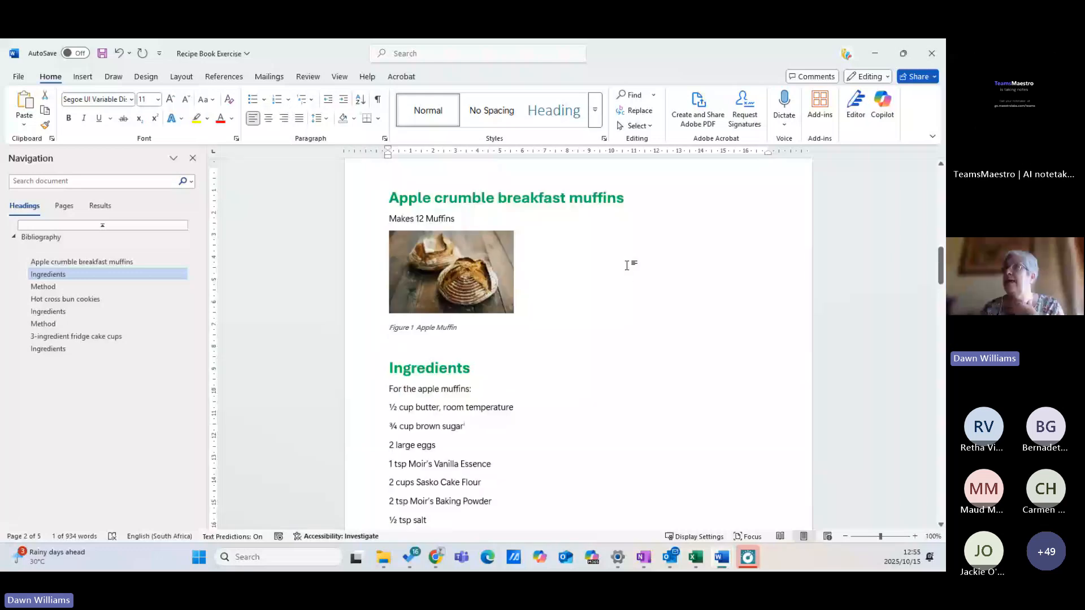
click(378, 100)
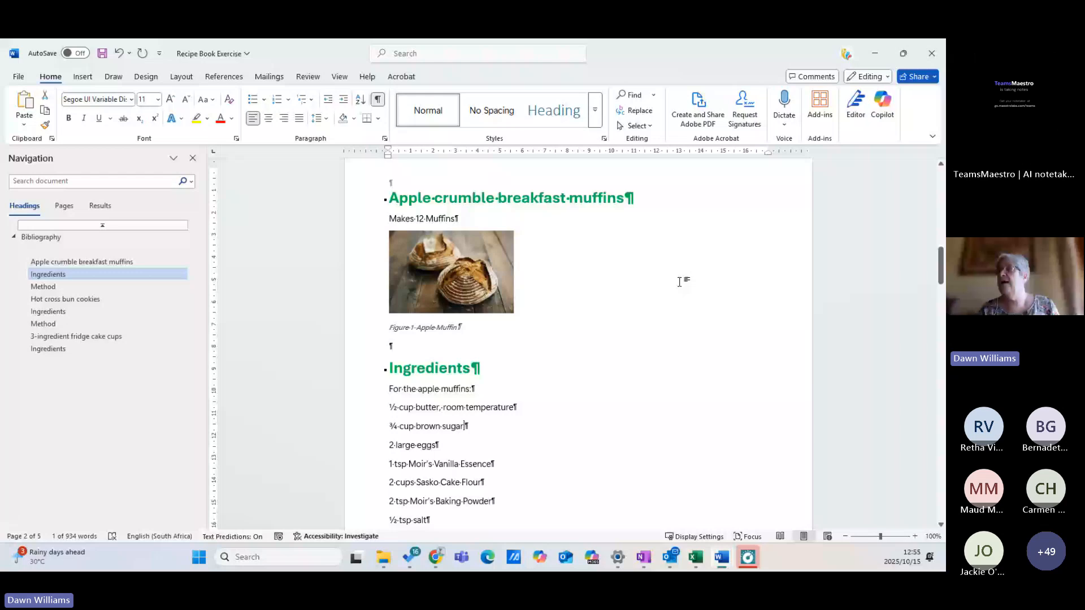
scroll(639, 288, down, 1)
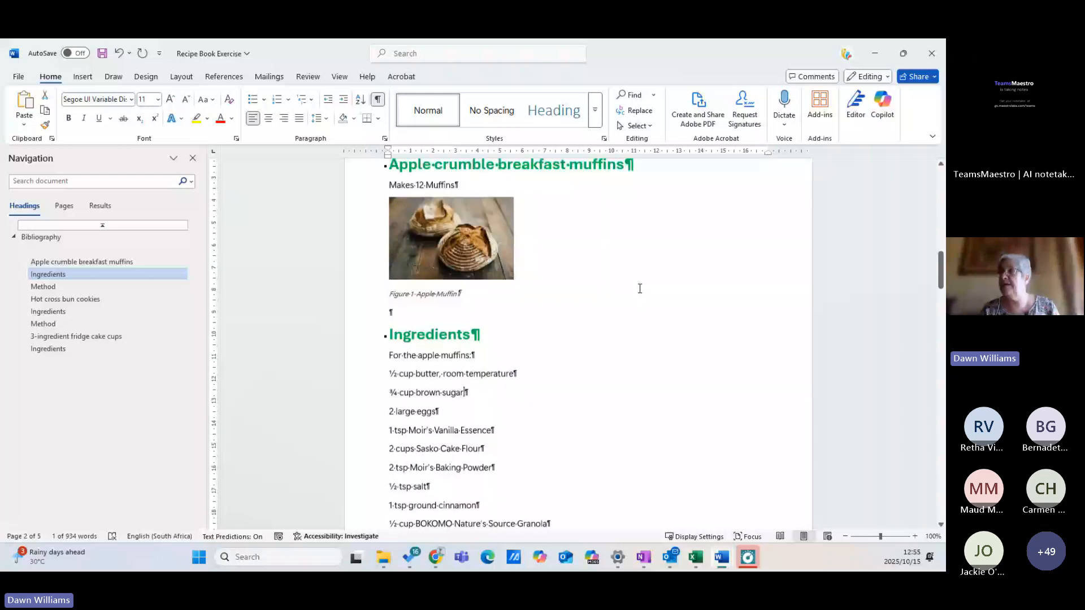
Delete the trailing spaces and the colon after "For the apple muffins" under the first "Method" heading
scroll(487, 326, down, 10)
click(543, 321)
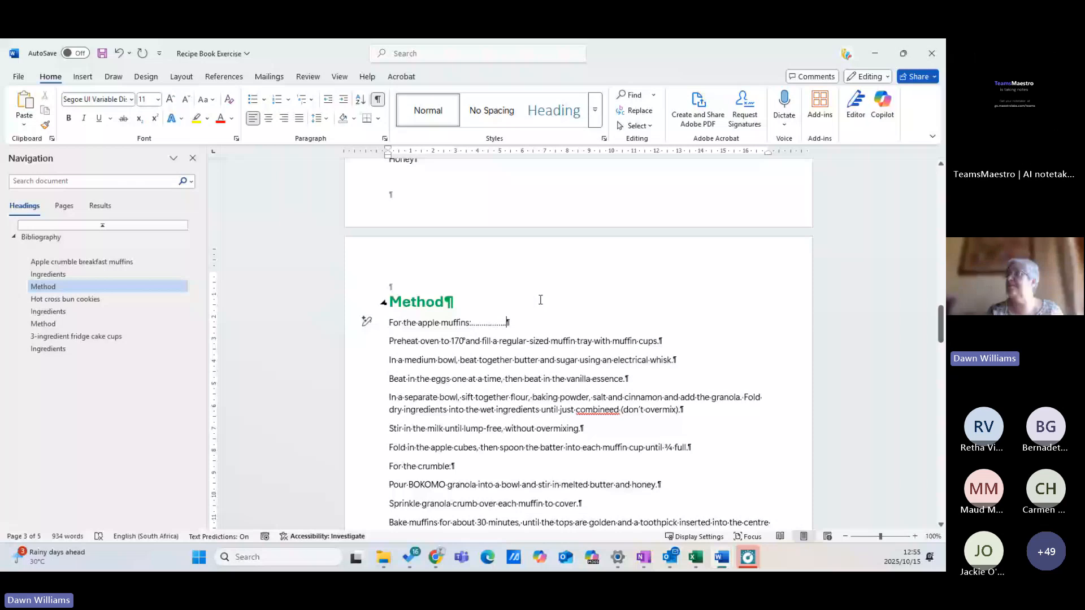
key(BackSpace)
key(BackSpace)
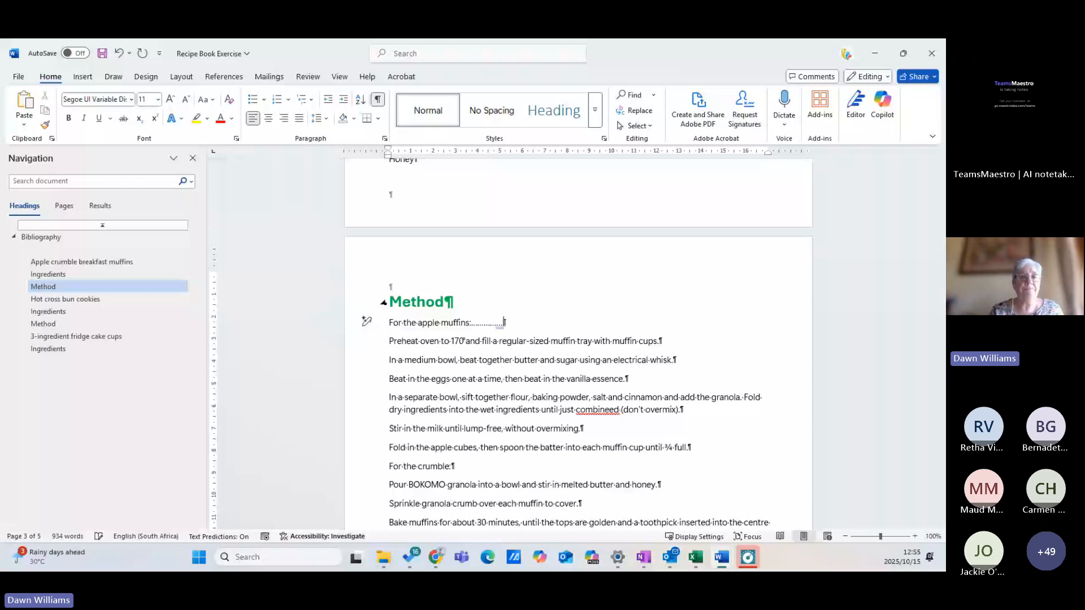
key(BackSpace)
key(BackSpace)
key(BackSpace)
key(BackSpace)
key(BackSpace)
key(BackSpace)
key(BackSpace)
key(BackSpace)
key(BackSpace)
key(BackSpace)
key(BackSpace)
key(BackSpace)
key(BackSpace)
key(BackSpace)
key(BackSpace)
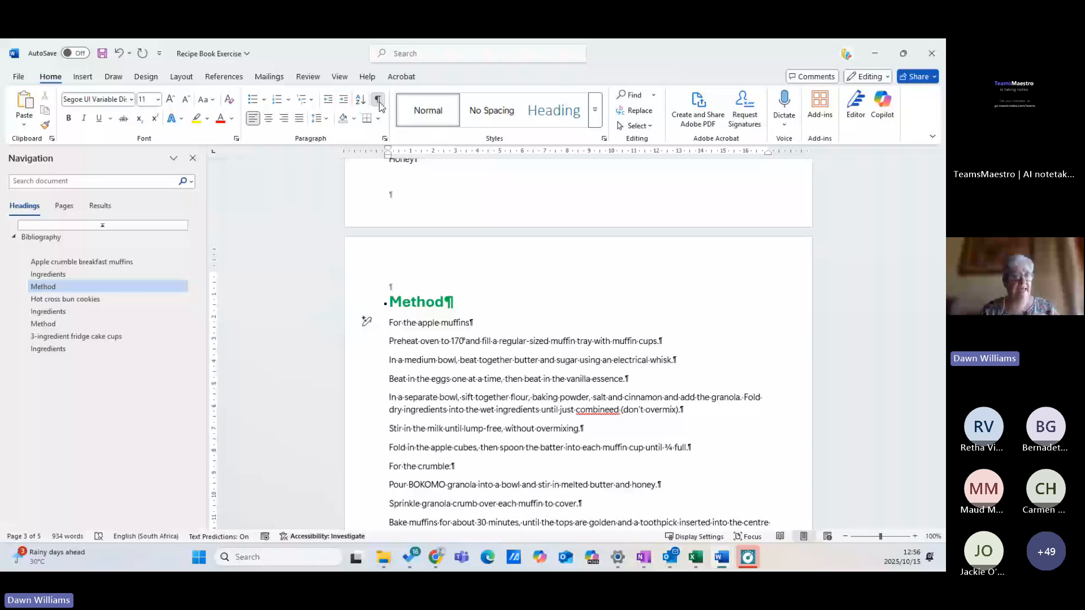
Indent the first lines of "For the apple muffins" and "Preheat oven" under "Method", and of "Makes 24" under "Hot cross bun cookies"
click(389, 323)
key(Tab)
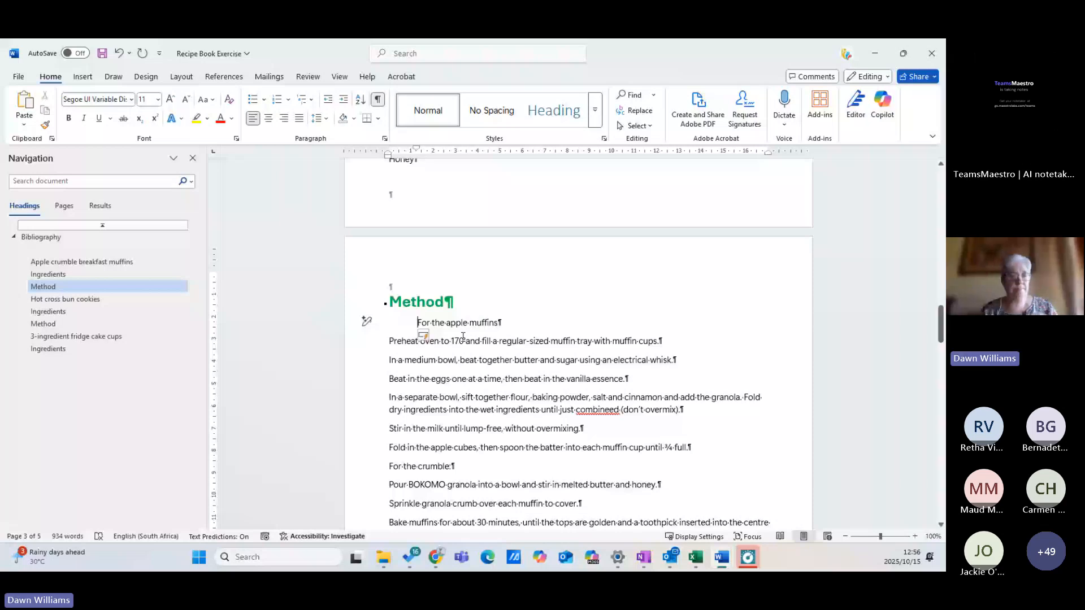
click(384, 342)
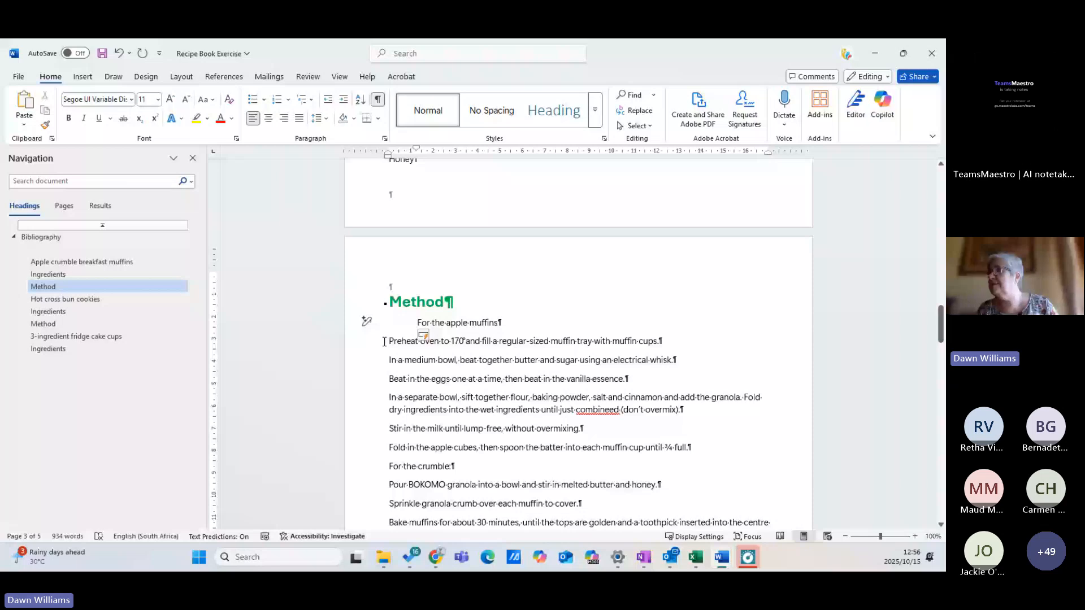
key(Tab)
scroll(434, 384, down, 5)
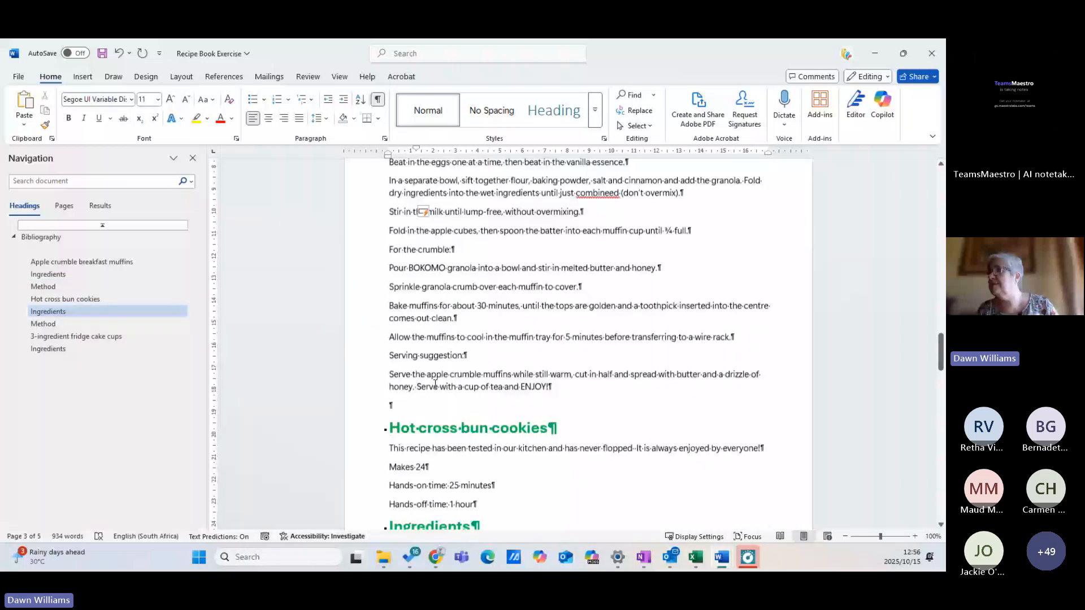
scroll(435, 384, down, 2)
click(389, 400)
key(Tab)
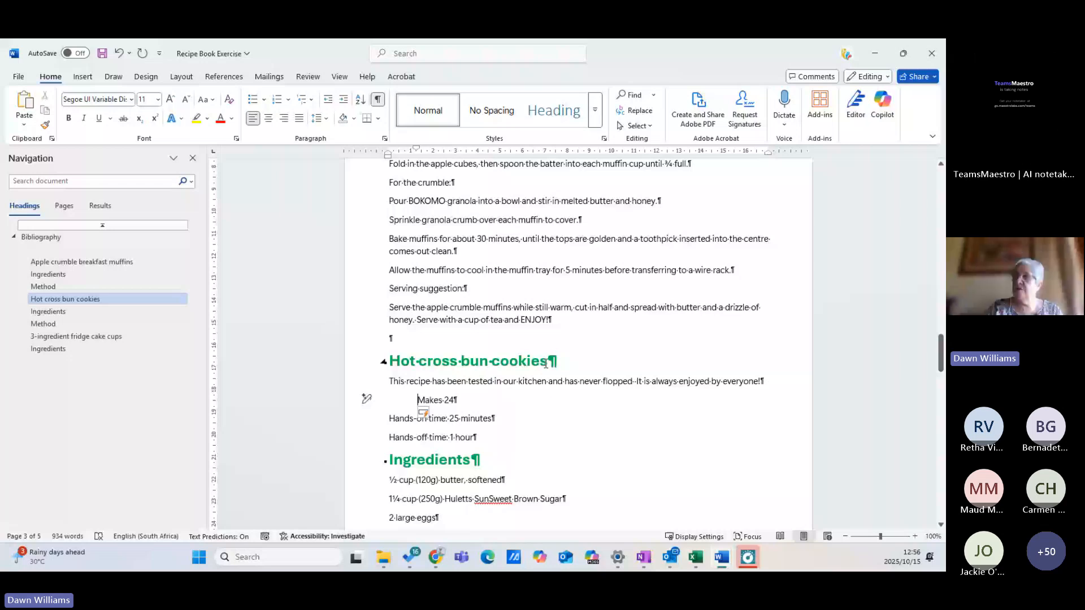
Hide the paragraph marks and other formatting symbols in the recipe document
click(382, 104)
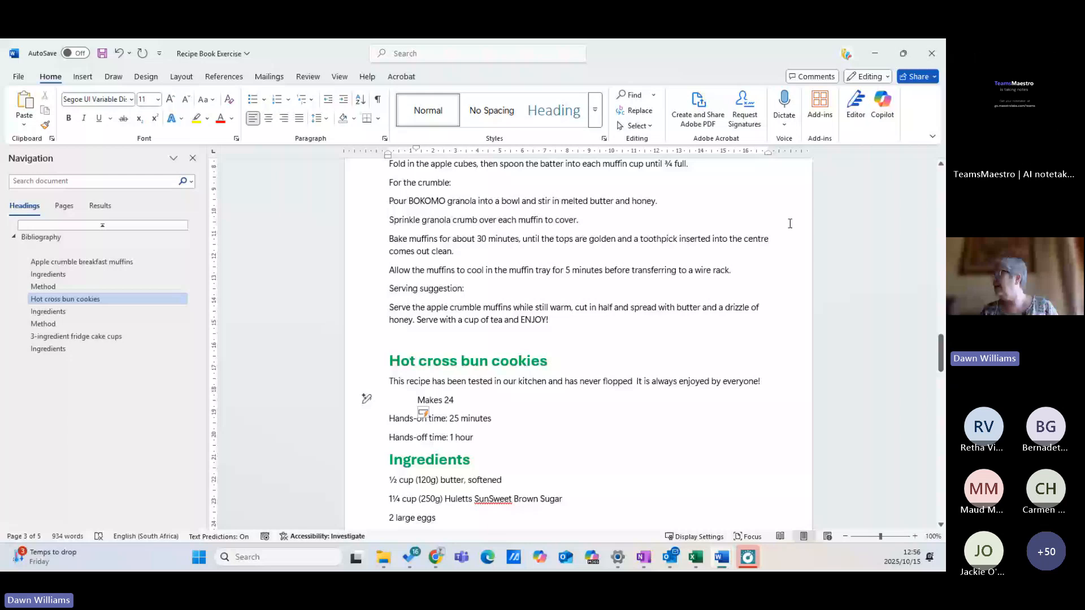
scroll(790, 223, up, 15)
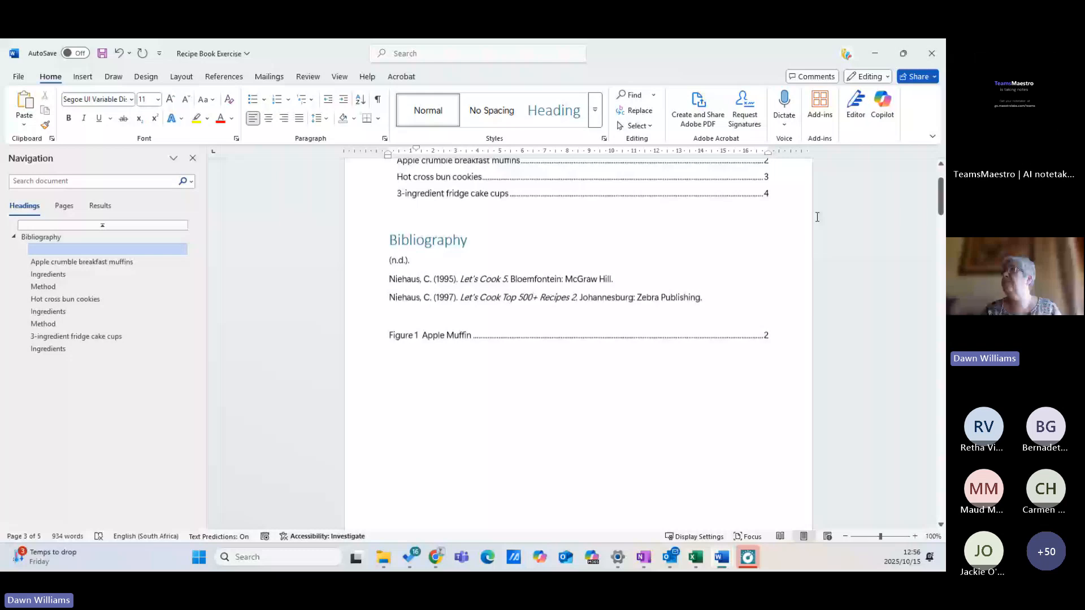
scroll(817, 217, up, 3)
click(825, 211)
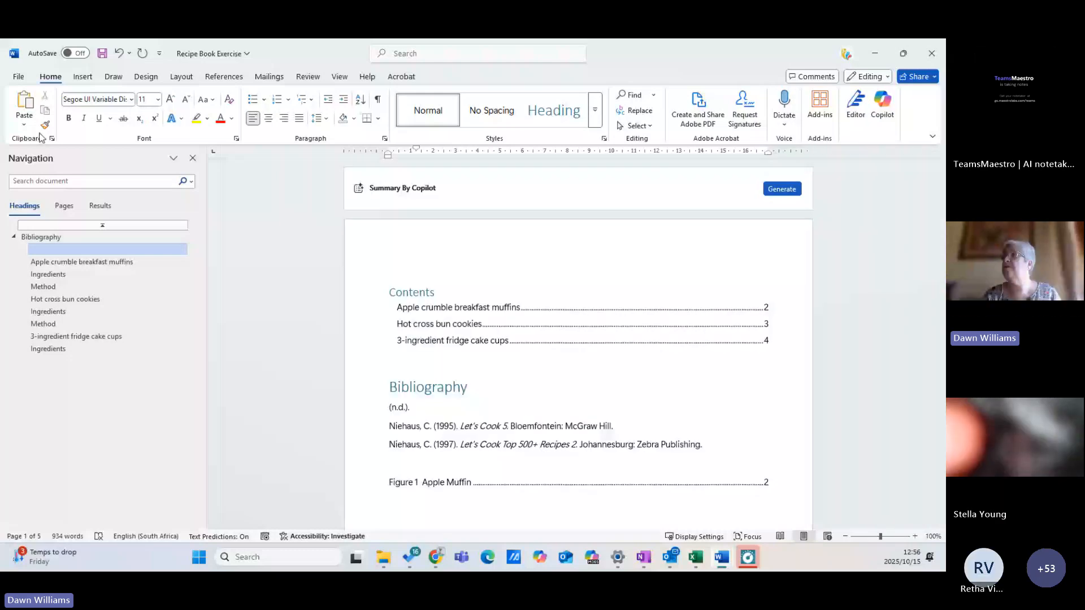
Dictate a couple of sample paragraphs into a new blank document and delete all of the dictated text
key(ctrl+n)
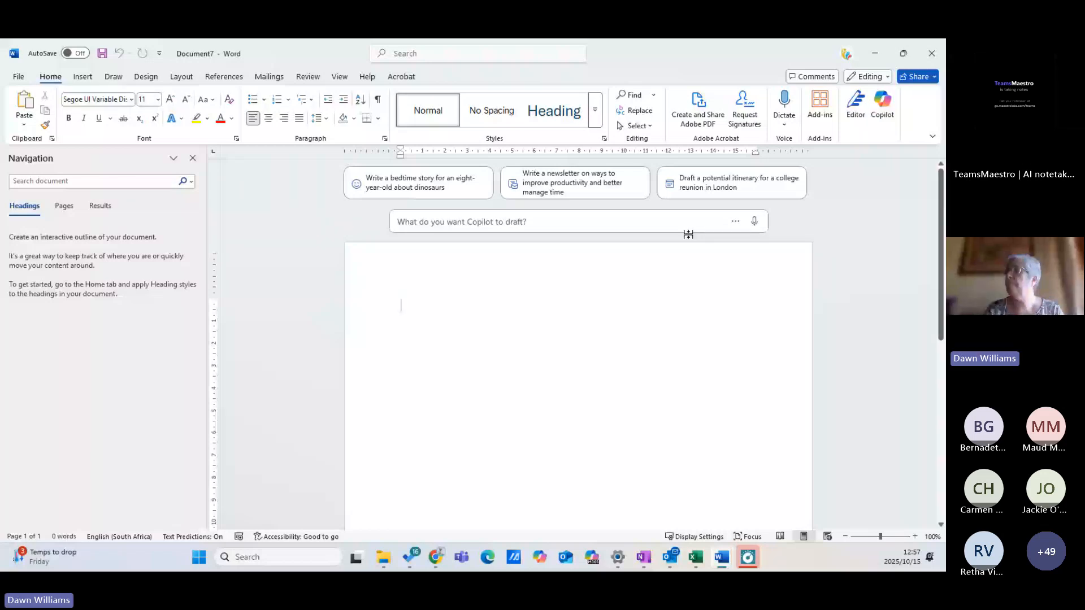
click(785, 128)
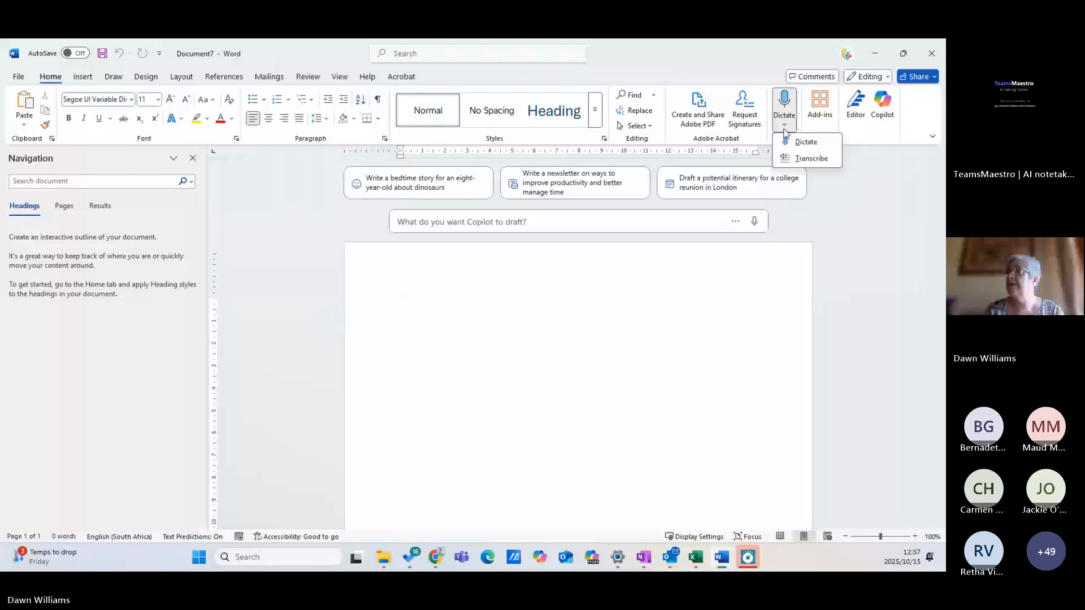
click(805, 142)
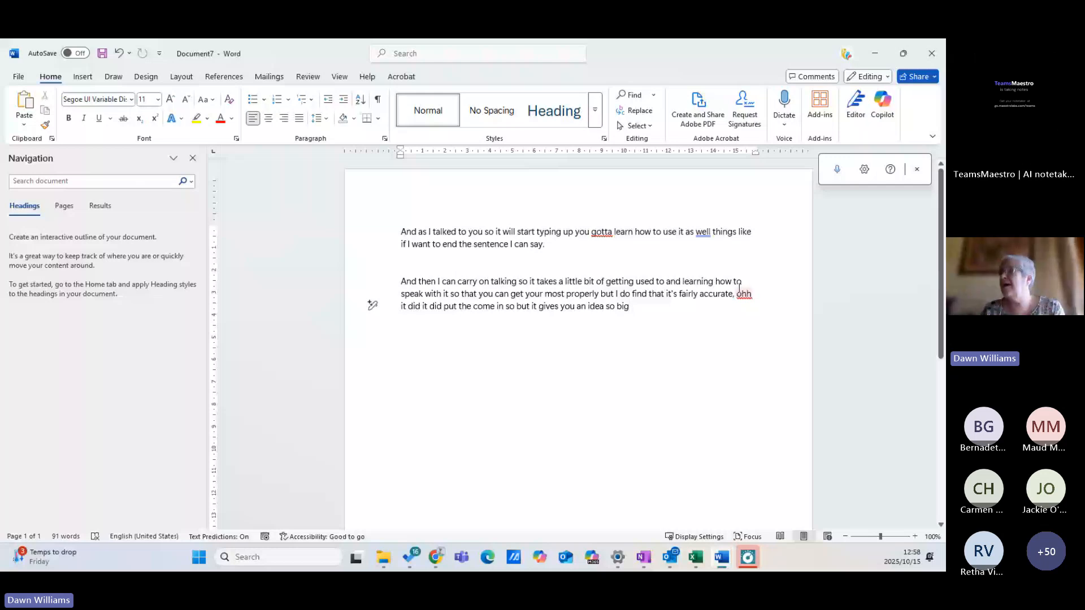
key(ctrl+a)
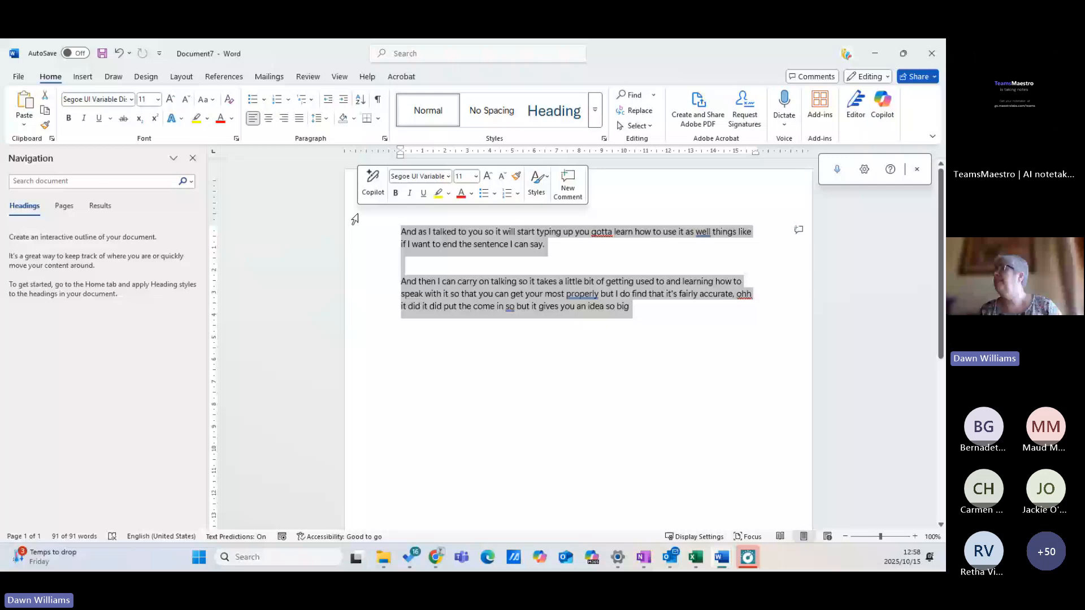
key(Delete)
click(784, 124)
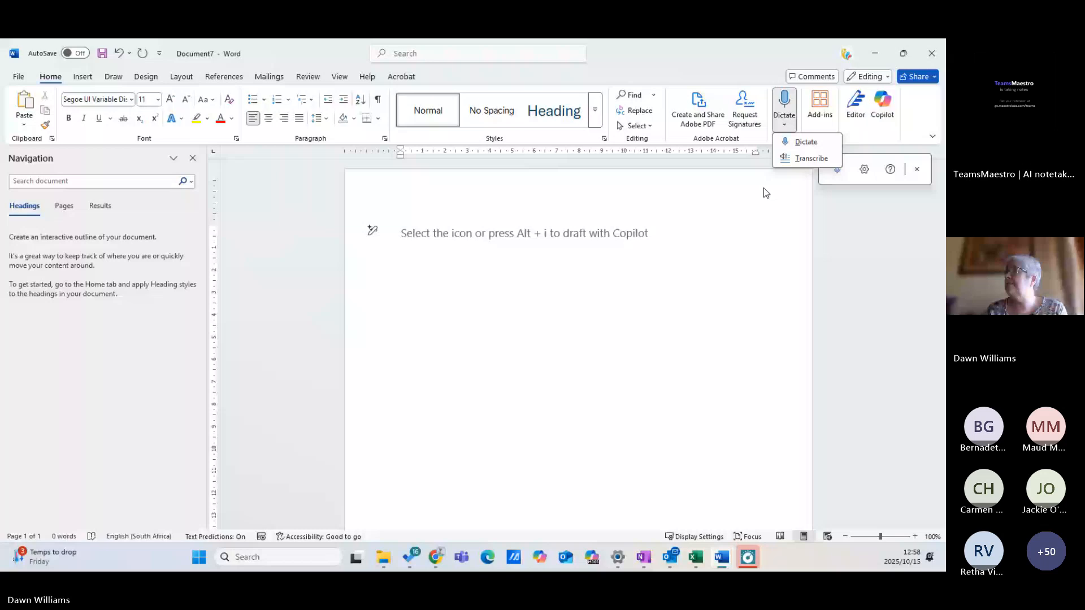
click(811, 158)
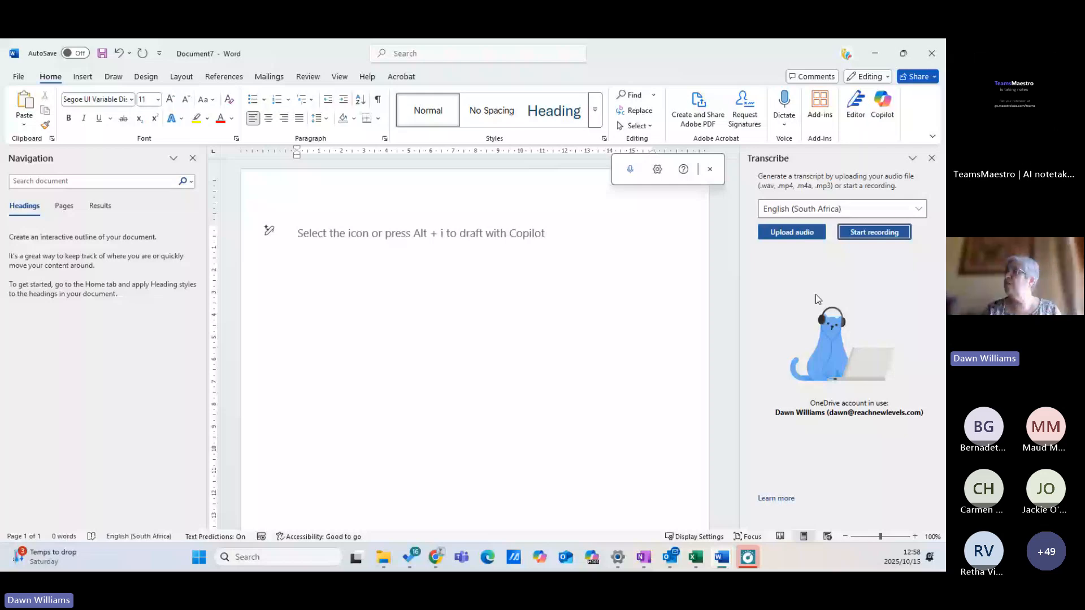
click(781, 227)
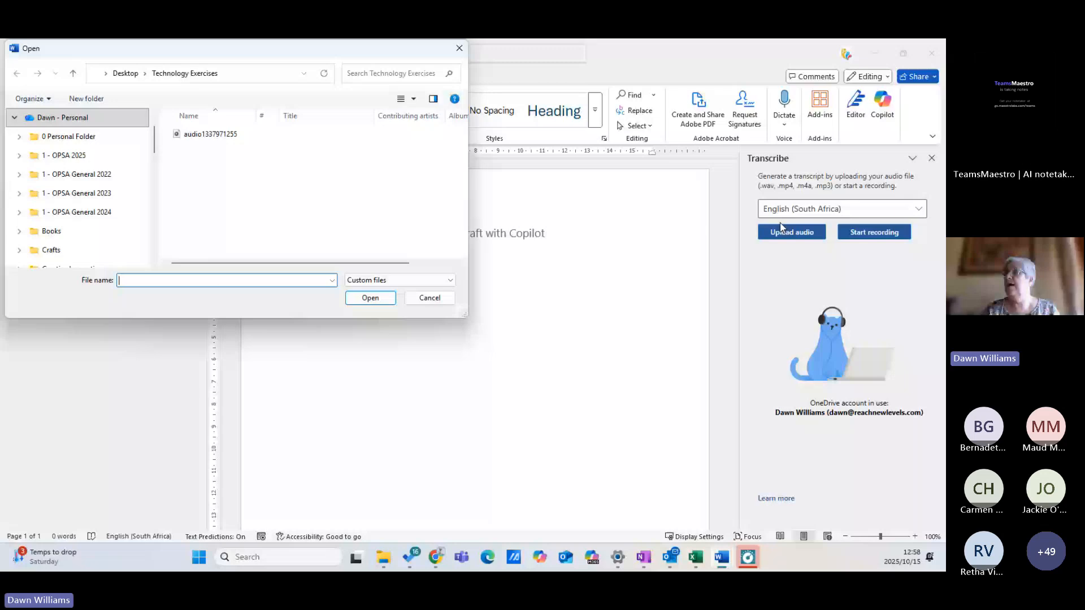
double_click(211, 134)
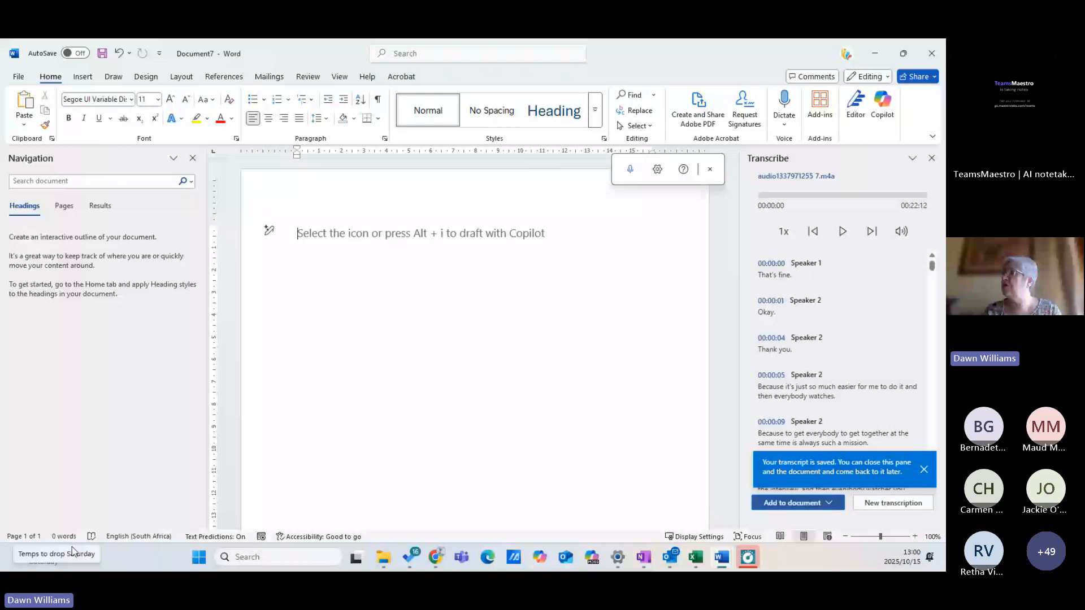
Rename every "Speaker 1" entry in the audio transcript to the first speaker's name
scroll(870, 303, down, 5)
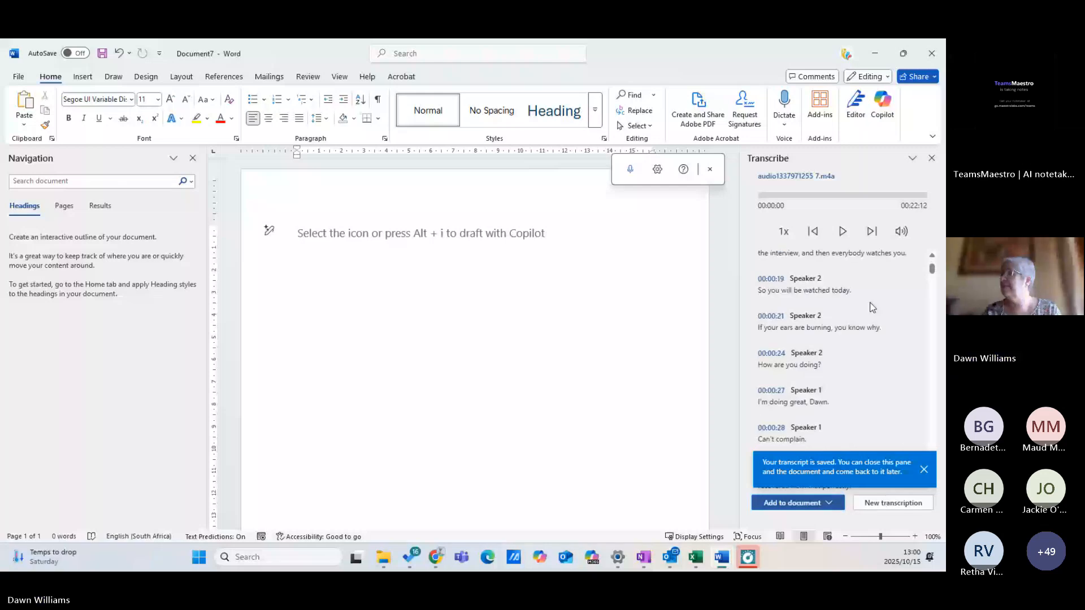
scroll(869, 302, up, 2)
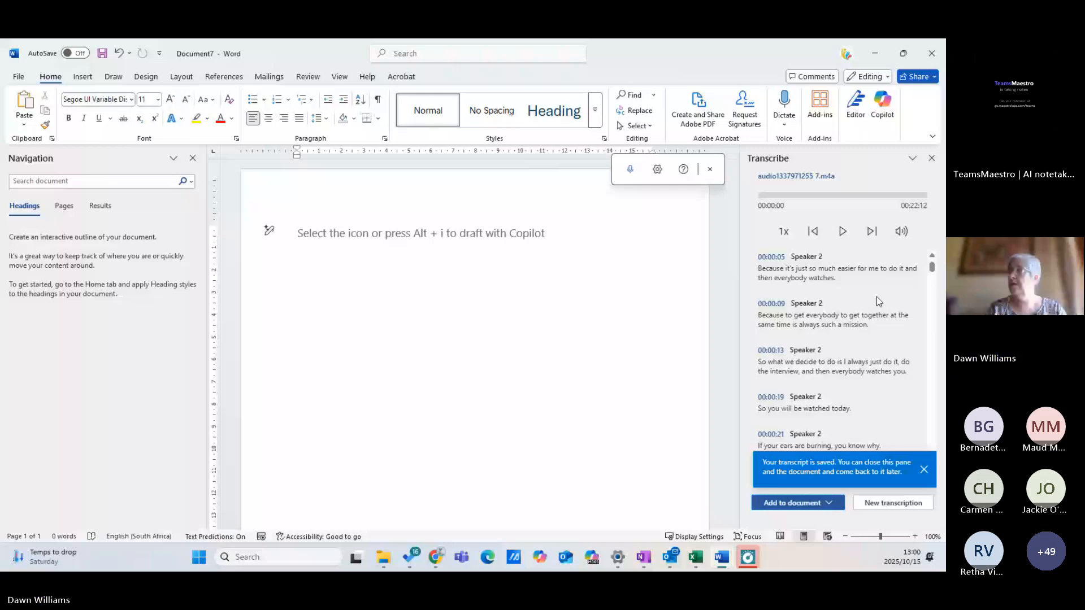
scroll(876, 301, up, 2)
click(913, 257)
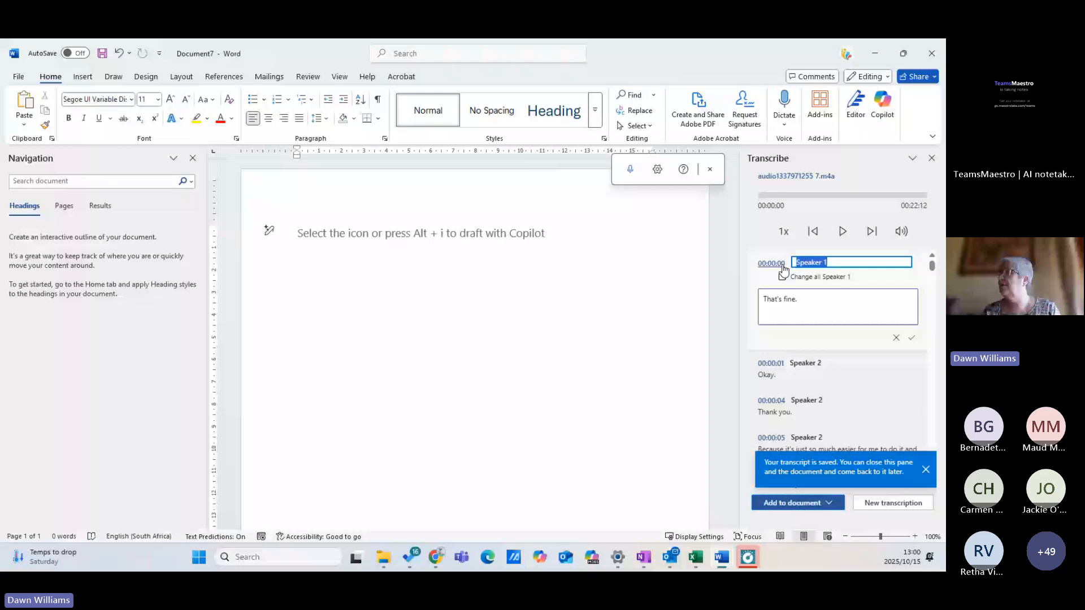
text(Dawn)
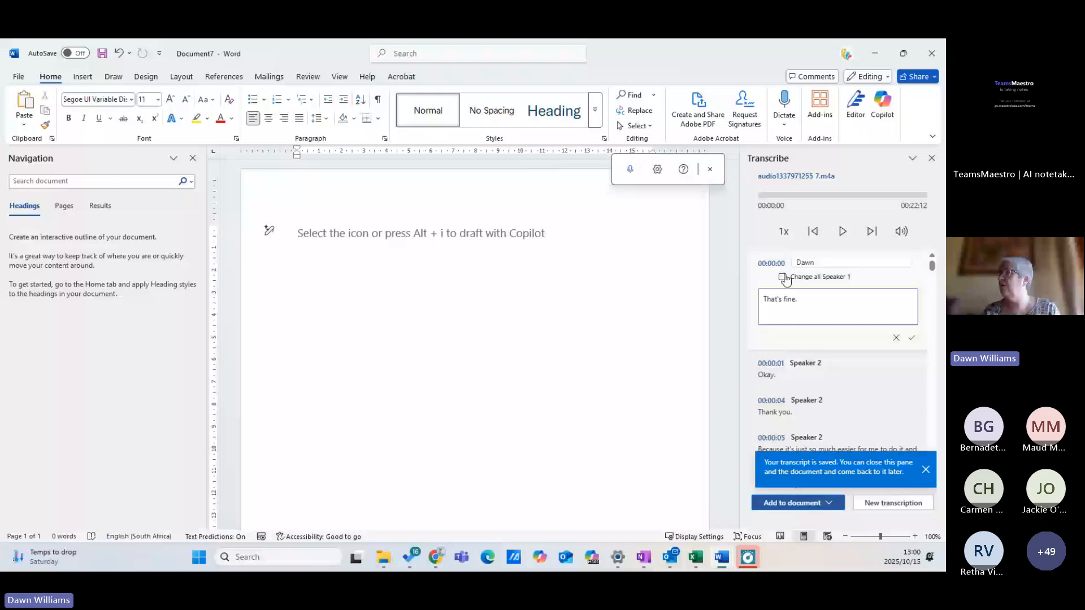
click(912, 338)
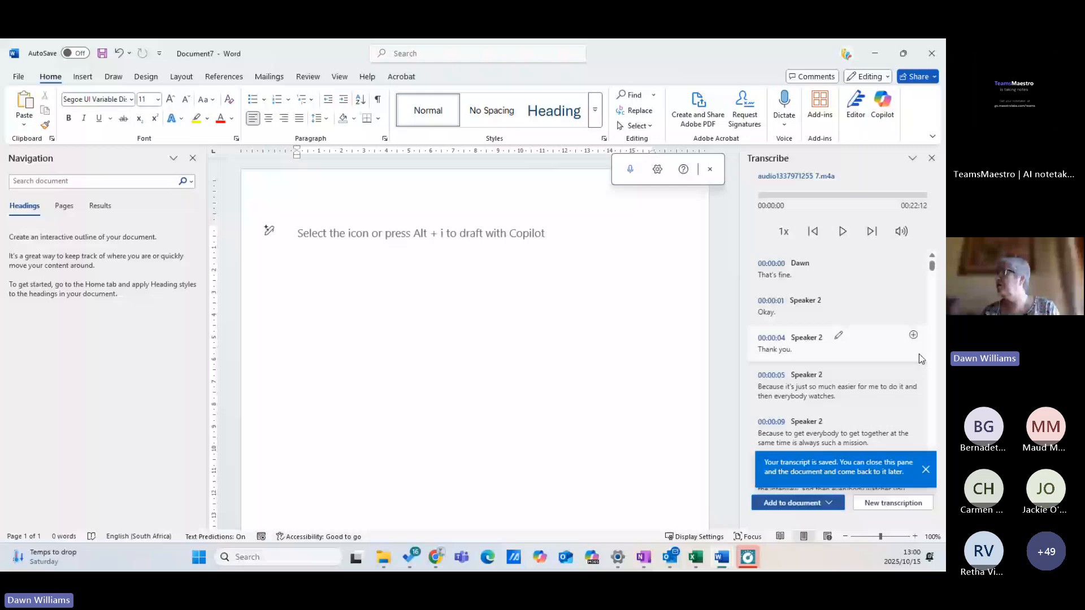
scroll(825, 280, down, 5)
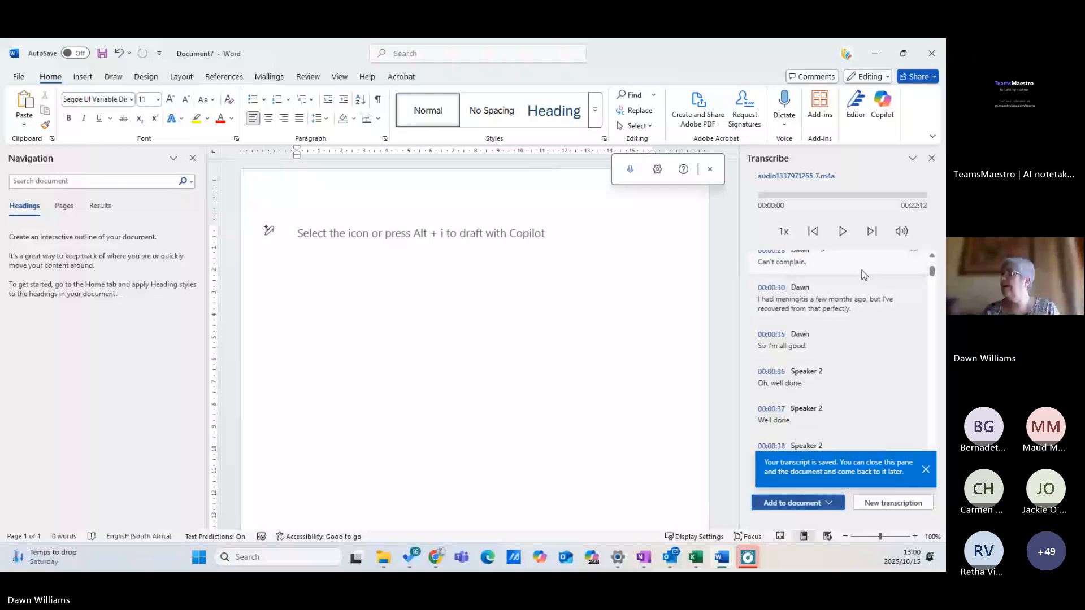
scroll(873, 283, up, 5)
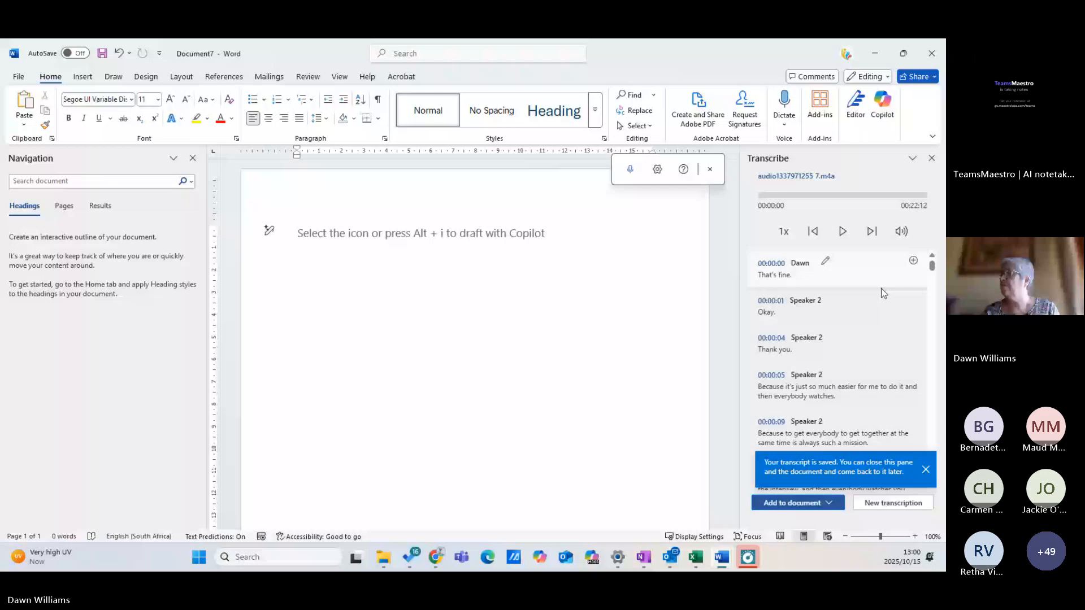
Rename every "Speaker 2" entry in the transcript to the second speaker's name
click(838, 299)
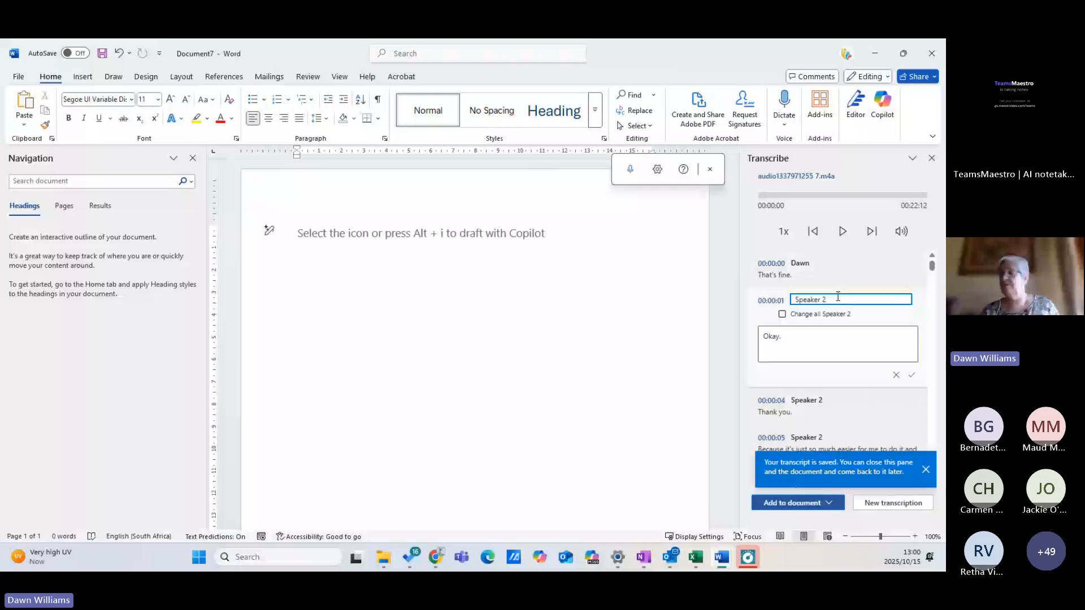
text(Melany)
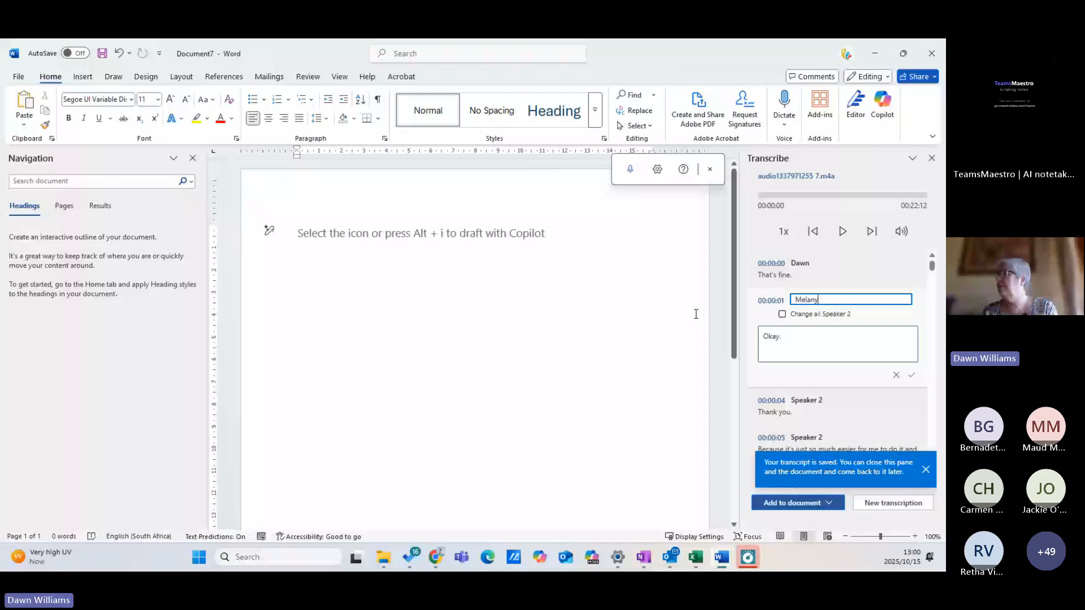
click(782, 314)
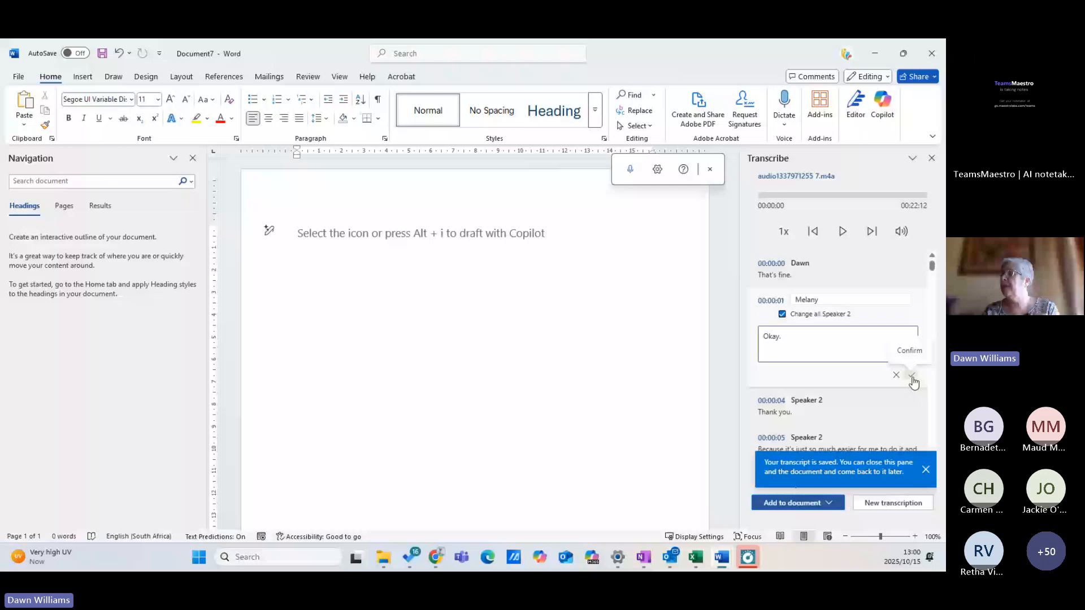
click(912, 376)
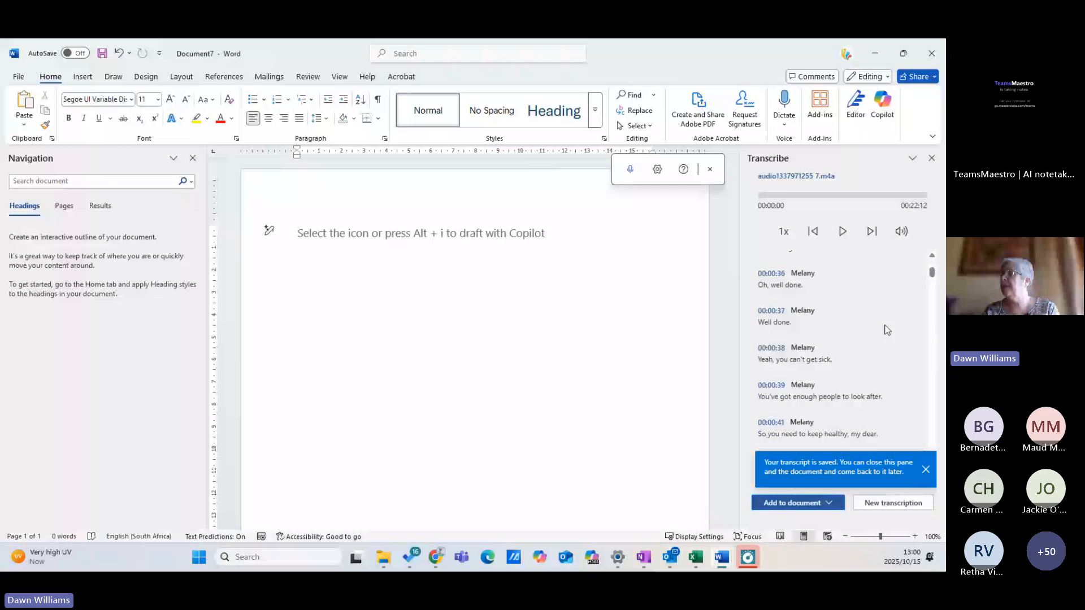
Add the transcript to the document with speakers and timestamps, and review it from the end back to the beginning
click(829, 503)
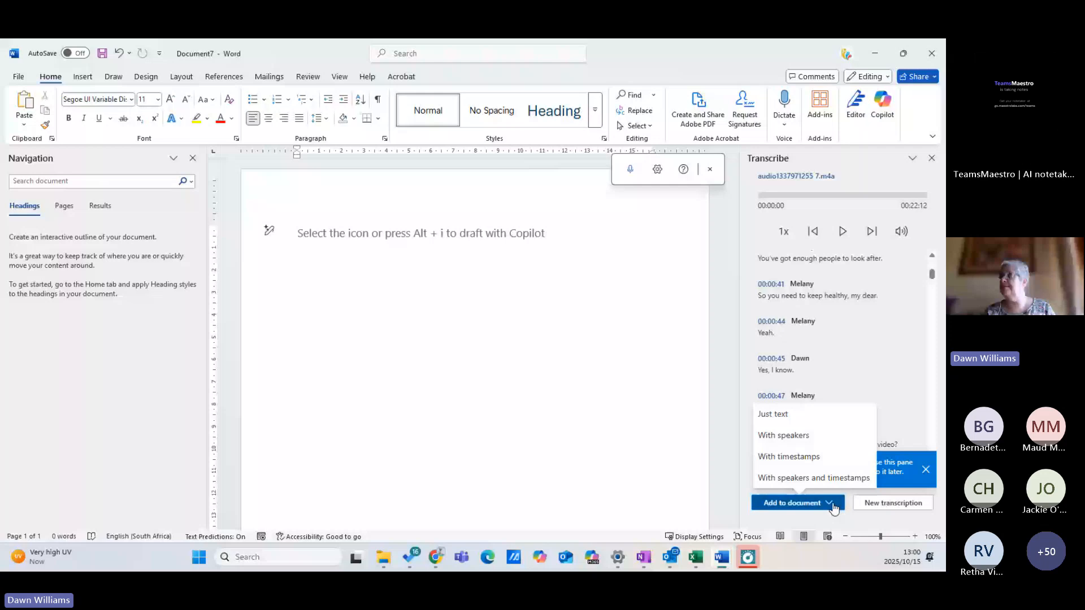
click(800, 480)
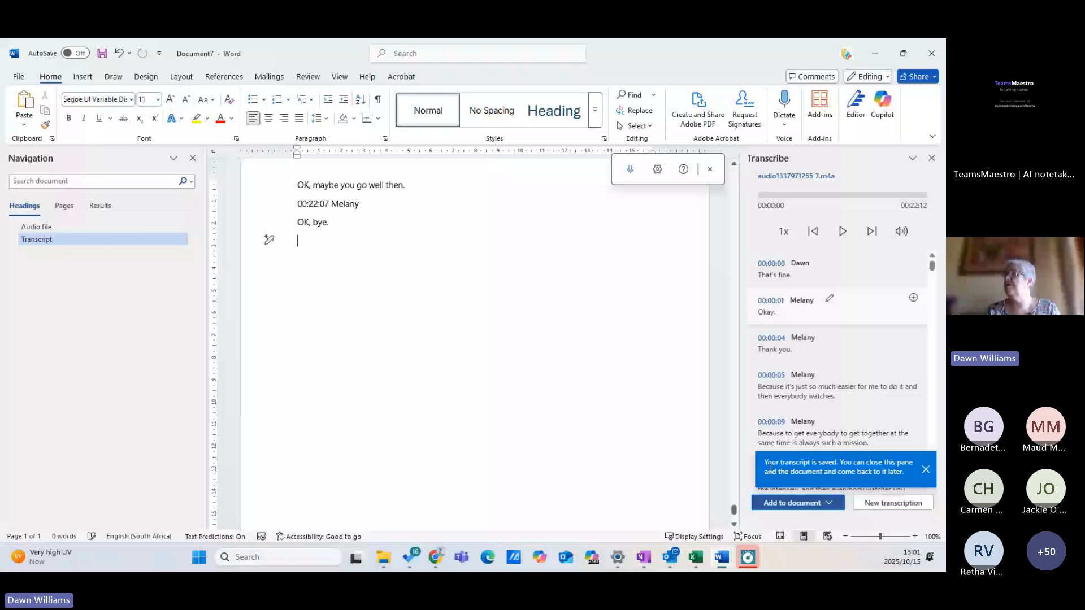
scroll(460, 373, up, 6)
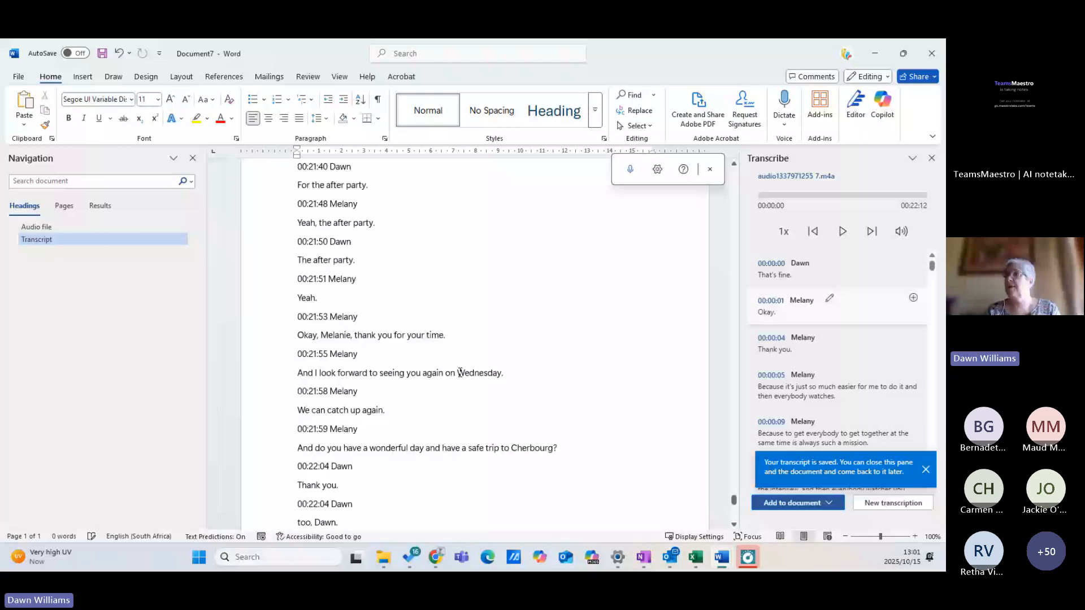
drag(735, 505, 735, 502)
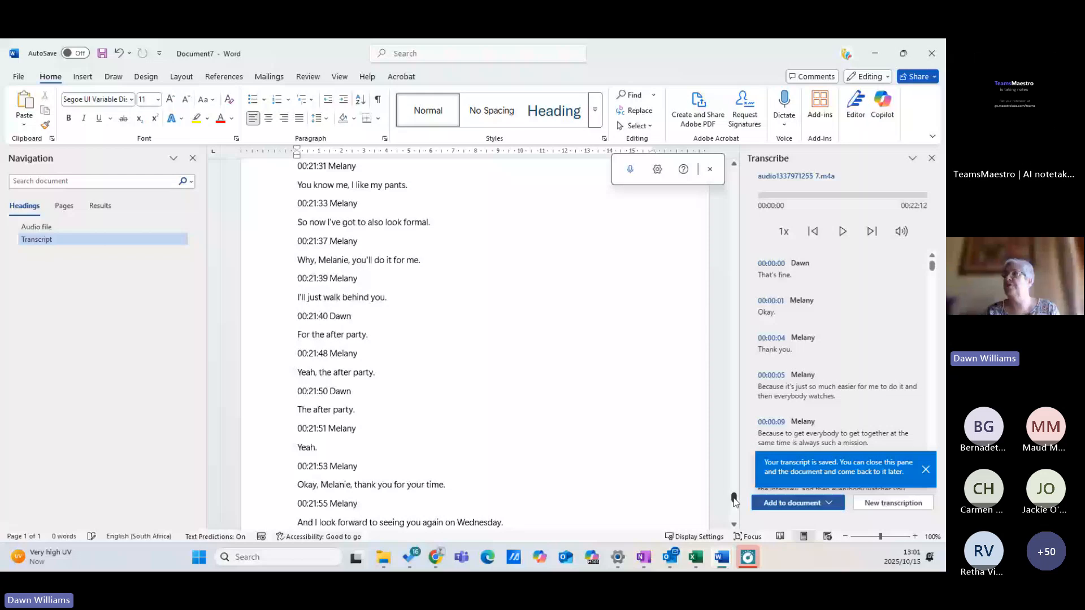
drag(734, 501, 735, 183)
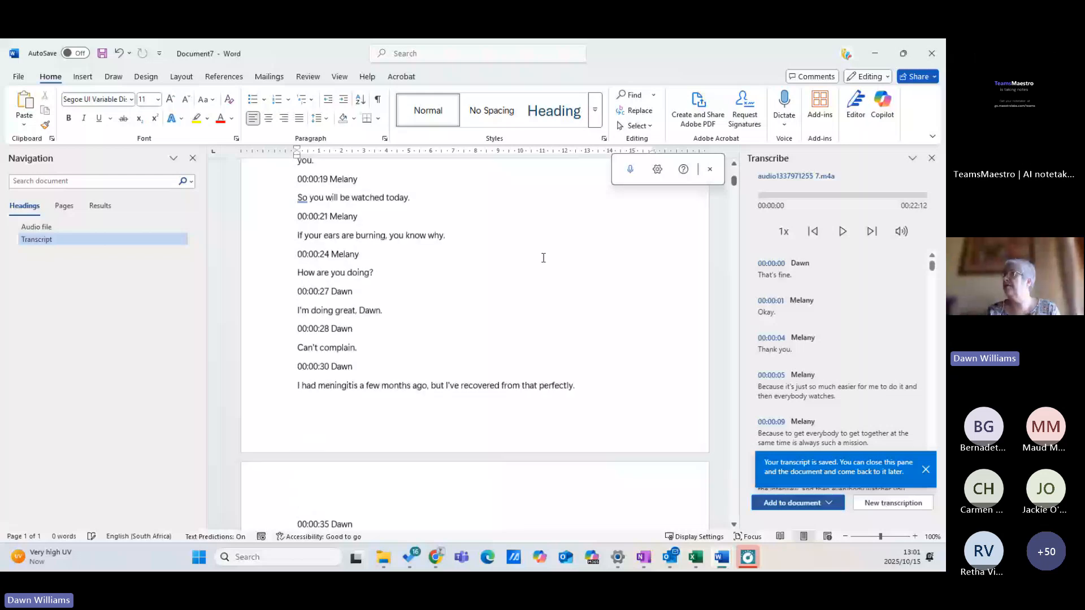
scroll(335, 196, up, 5)
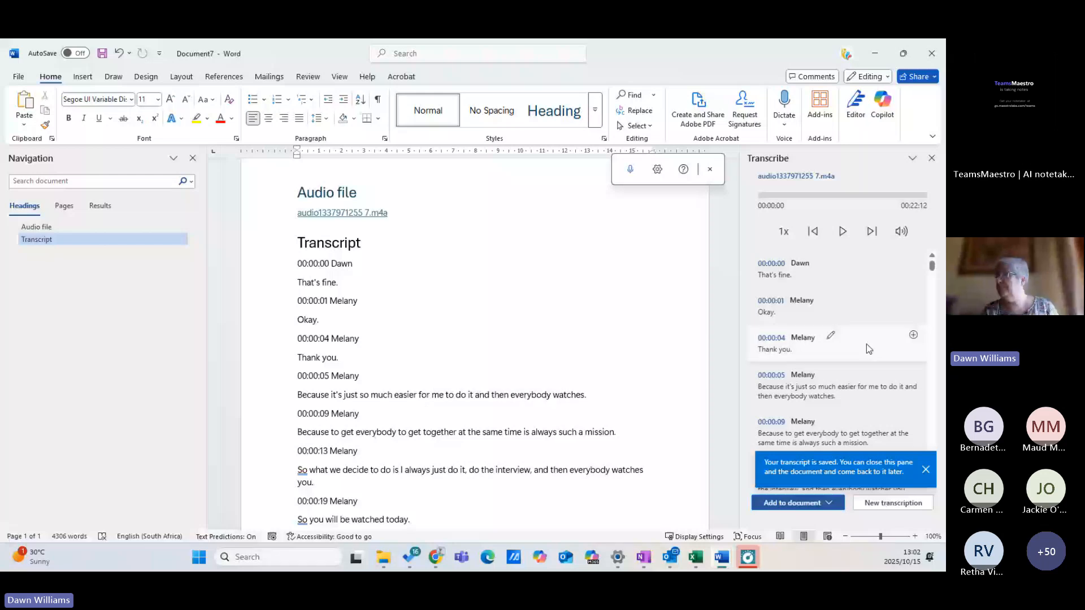
Switch to the Recipe Book Exercise document, collapse the "Hot cross bun cookies" heading and place the cursor in front of it
click(721, 557)
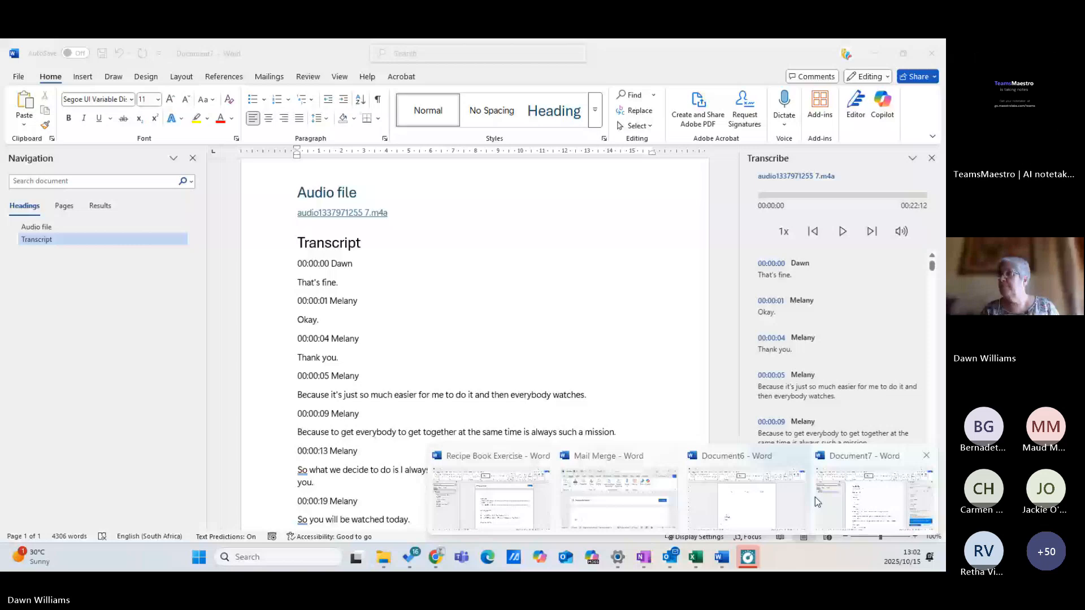
click(505, 500)
scroll(536, 348, down, 5)
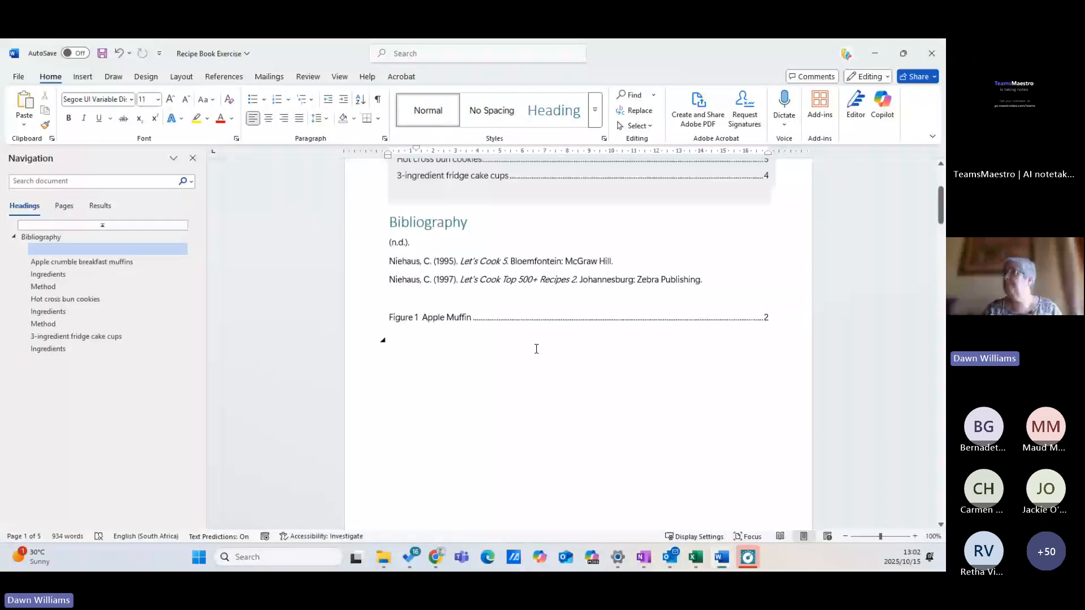
scroll(536, 349, down, 10)
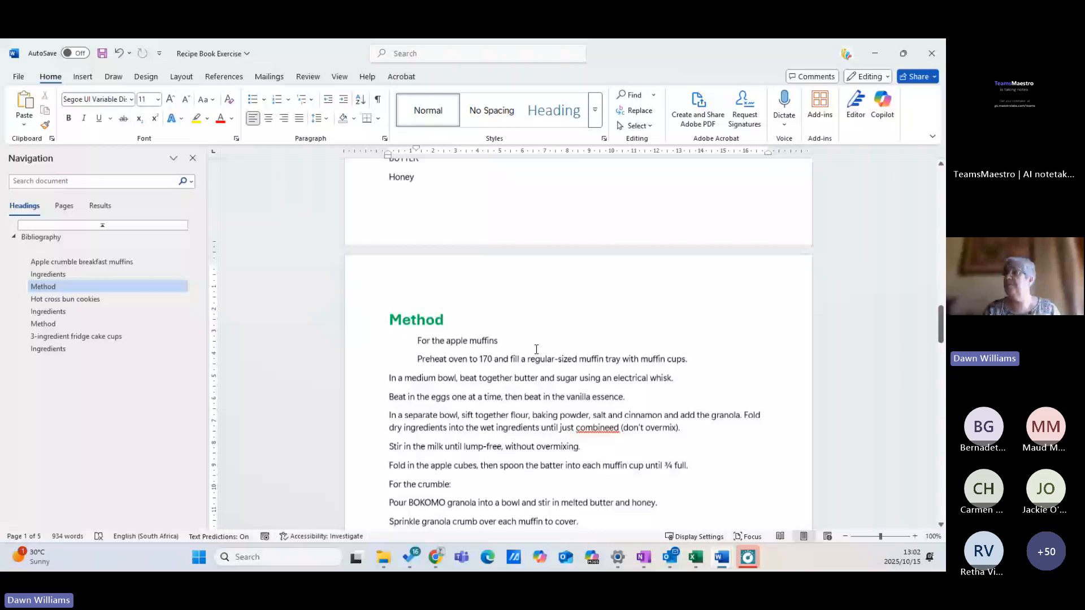
scroll(403, 299, down, 7)
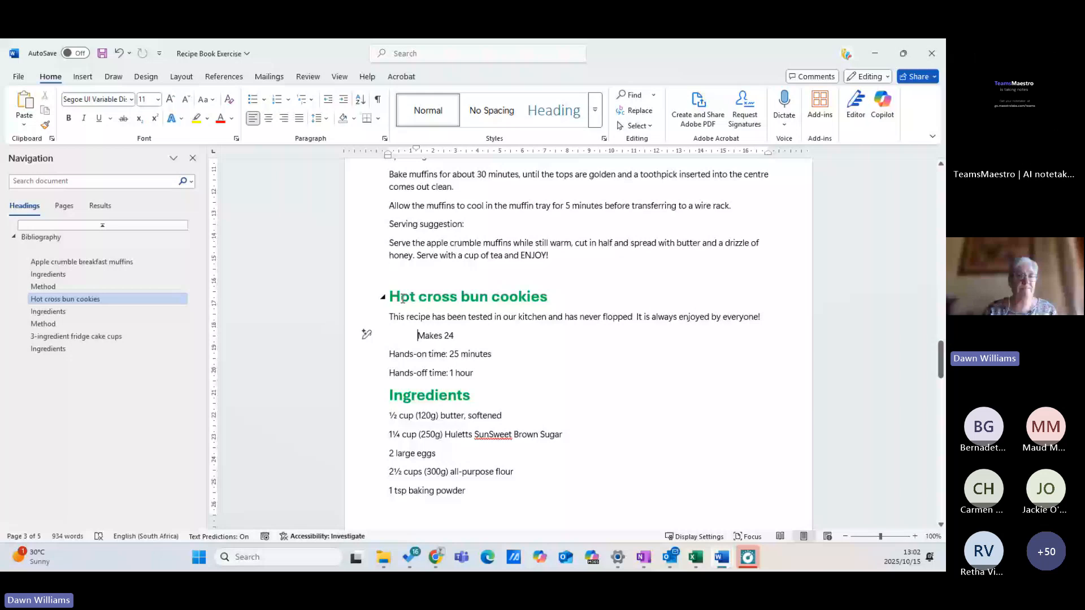
click(383, 296)
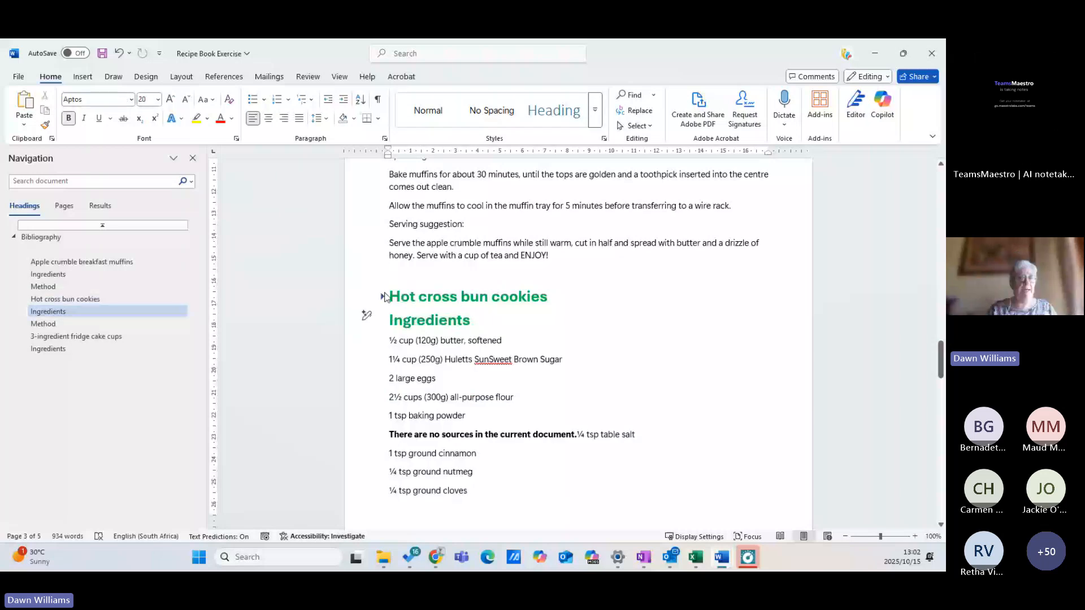
click(385, 297)
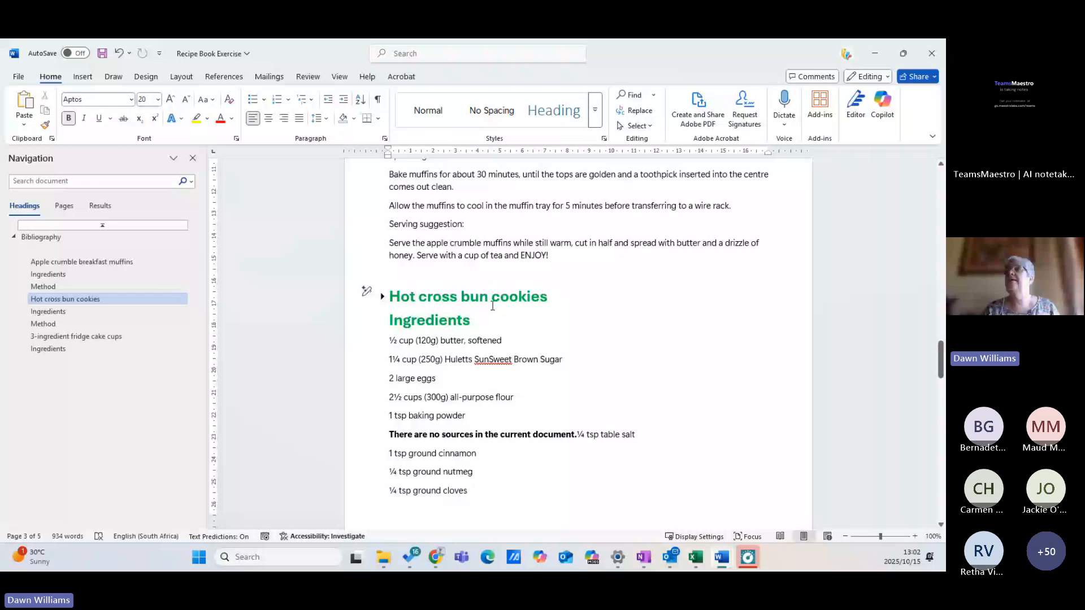
Insert a Next Page section break in front of the "Hot cross bun cookies" heading
click(84, 77)
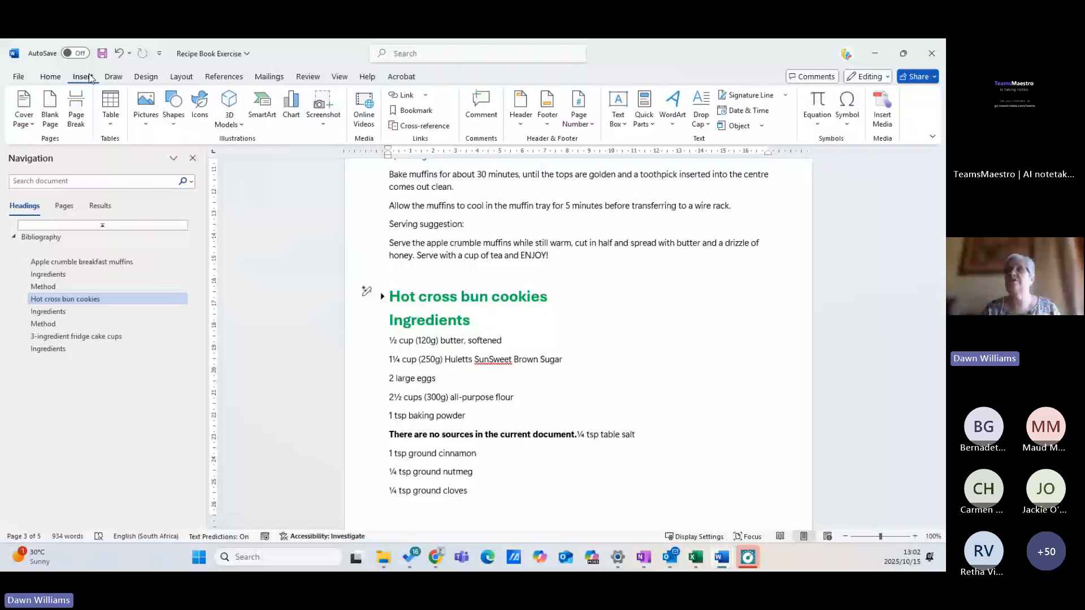
click(144, 78)
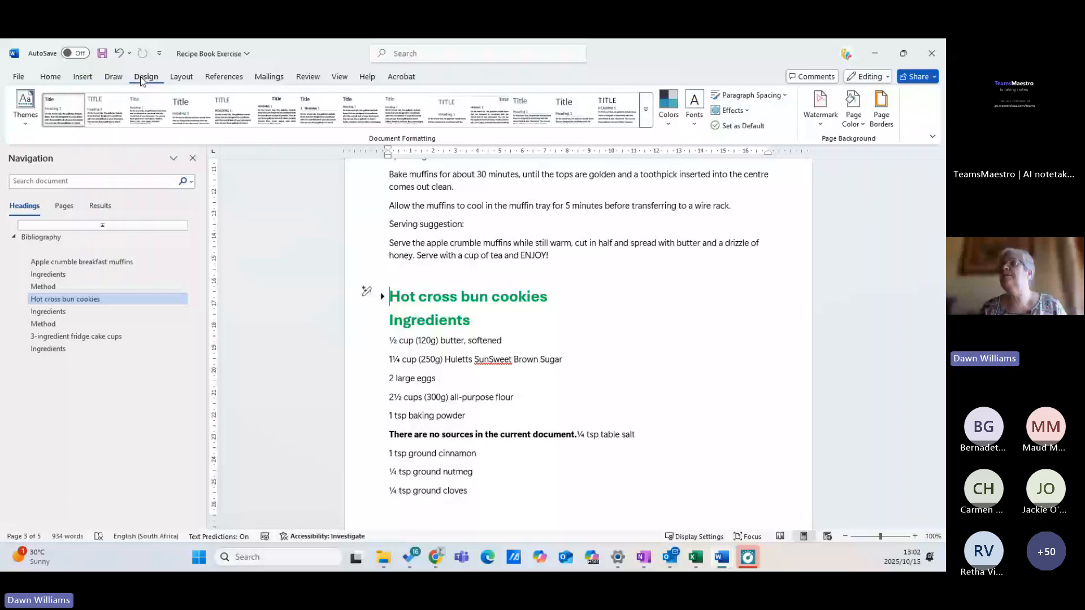
click(50, 77)
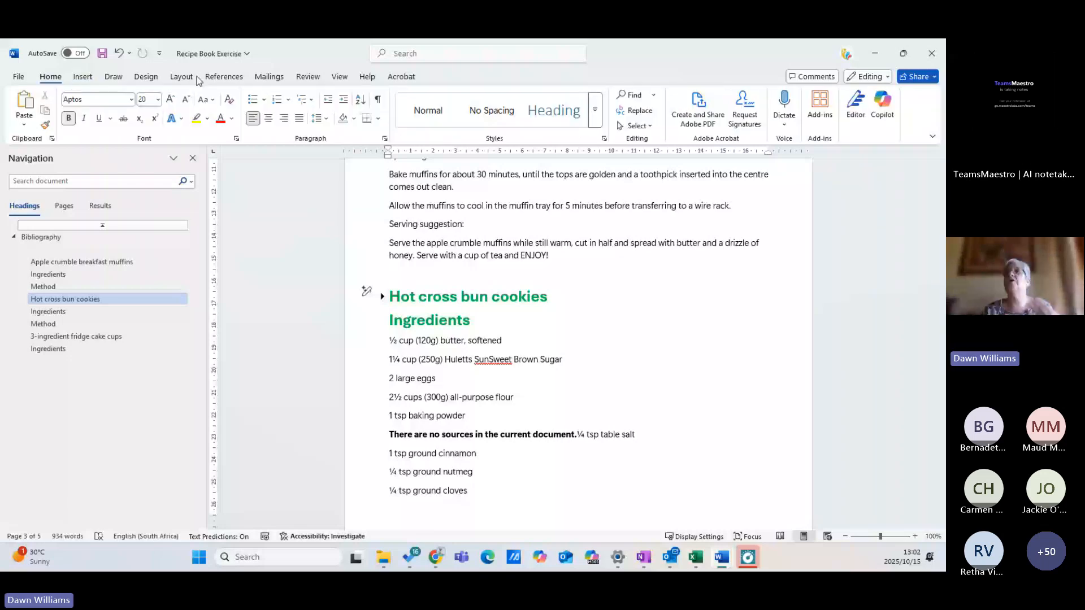
click(181, 77)
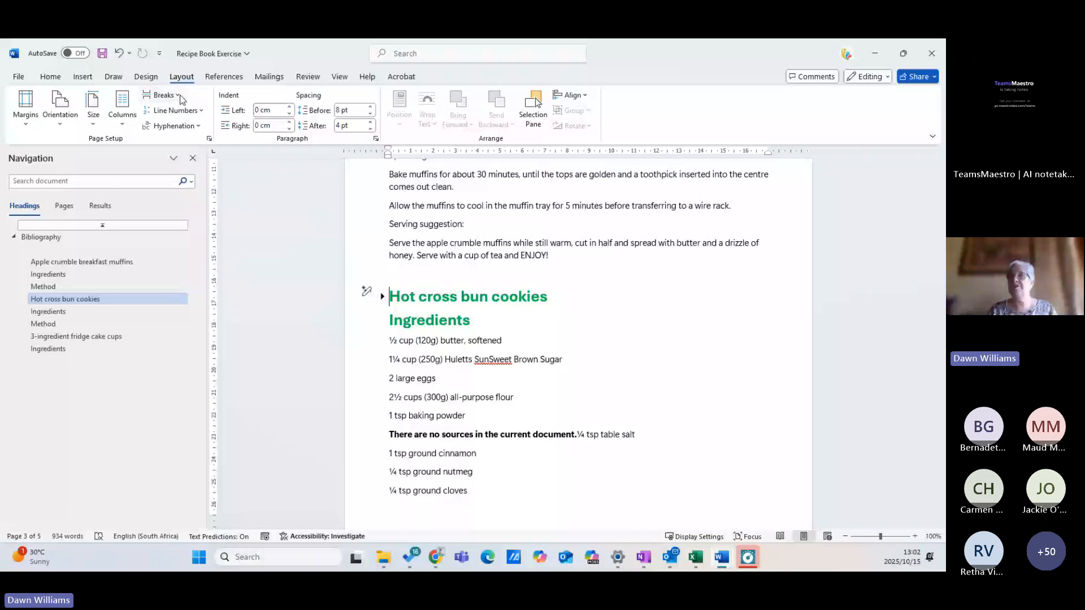
click(182, 97)
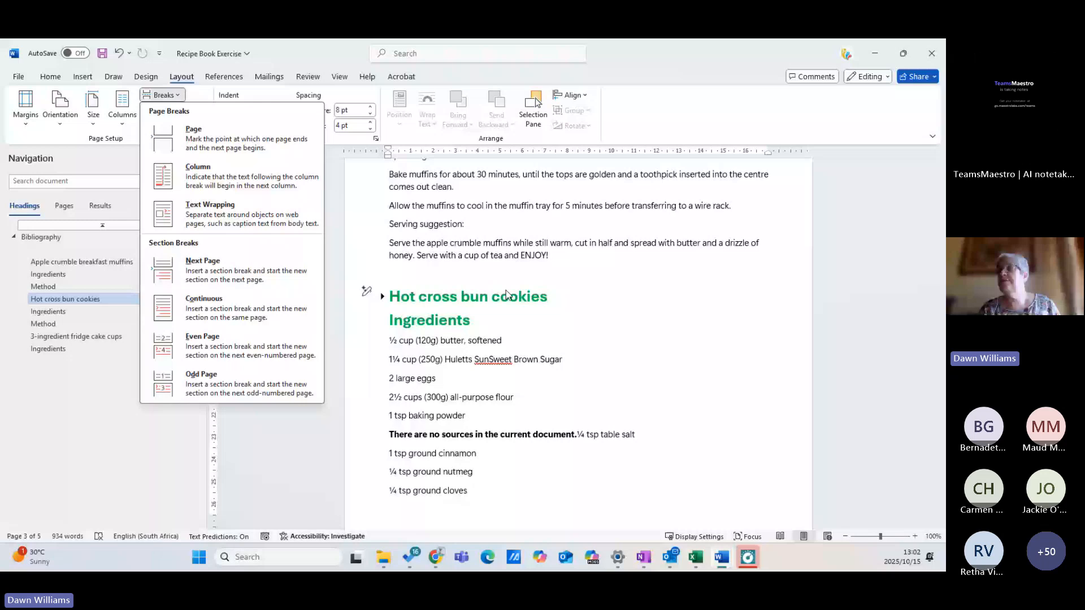
click(412, 301)
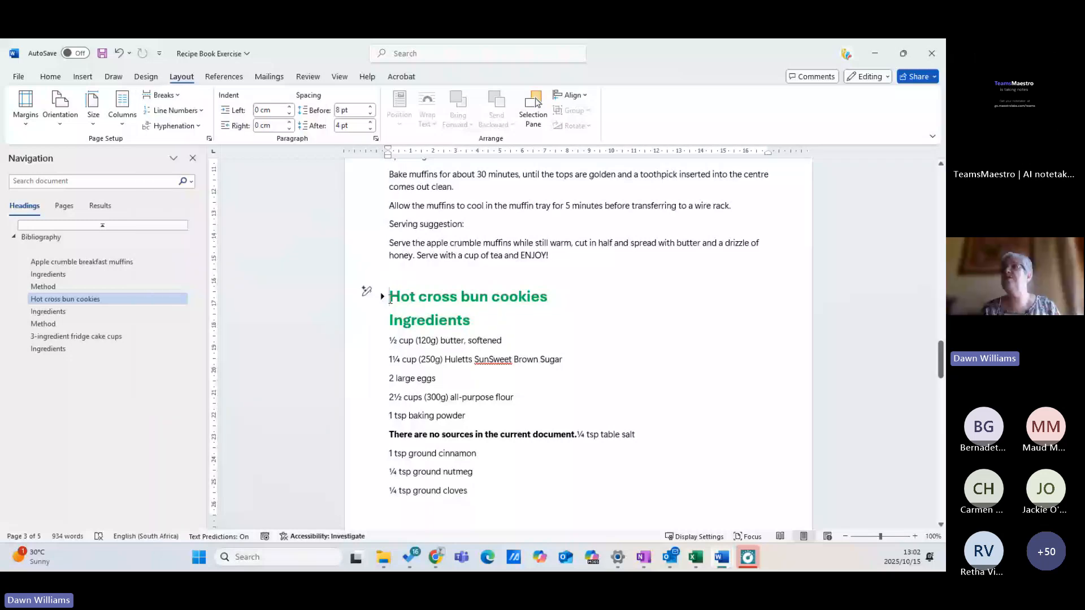
click(163, 95)
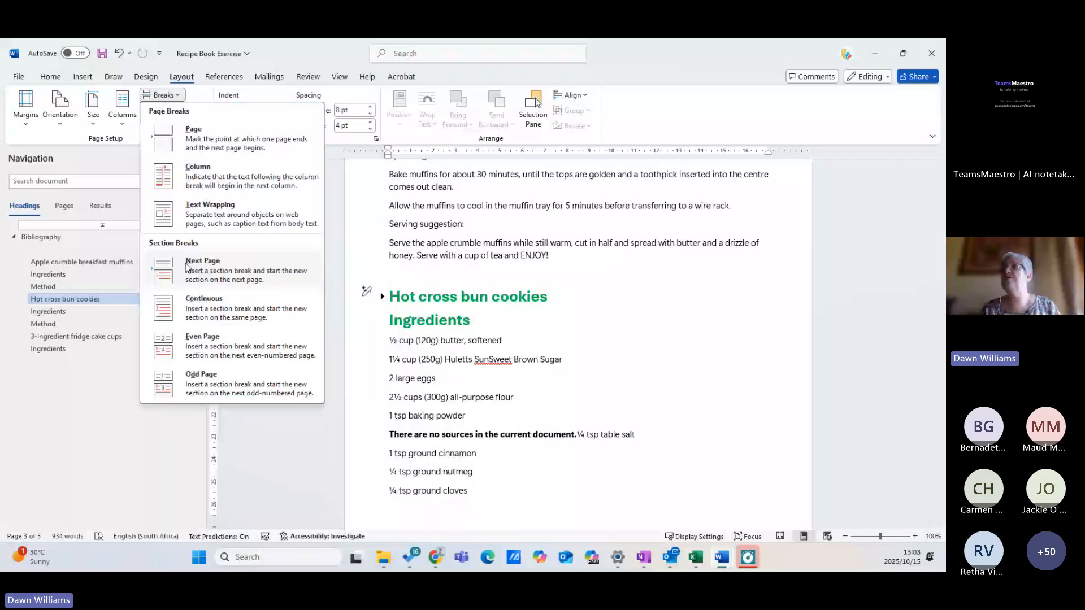
click(235, 275)
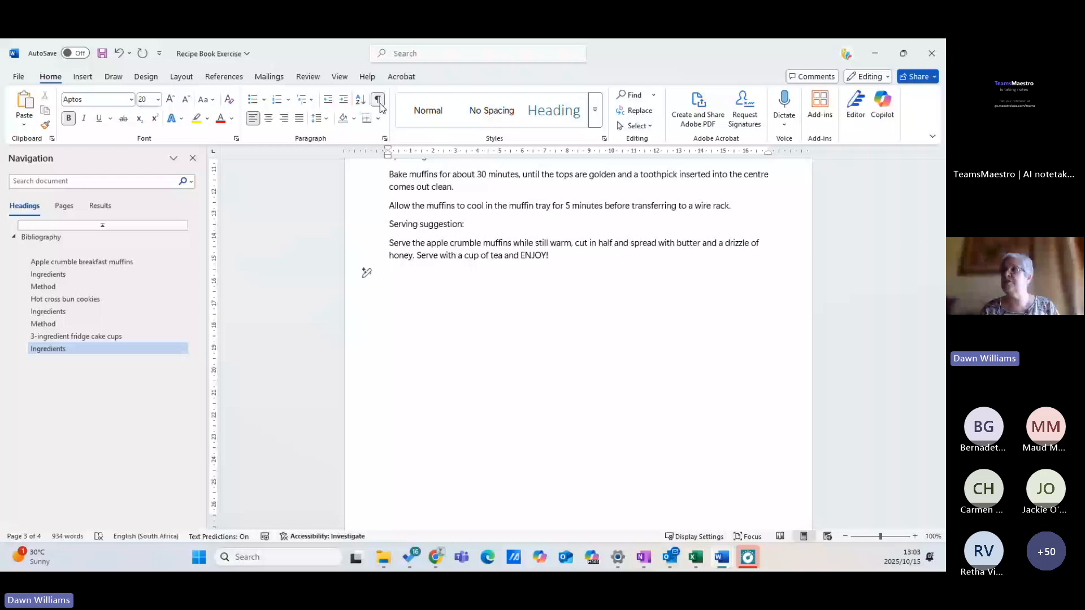
Show the paragraph marks and formatting symbols, and examine the section break and the pages around it
click(377, 100)
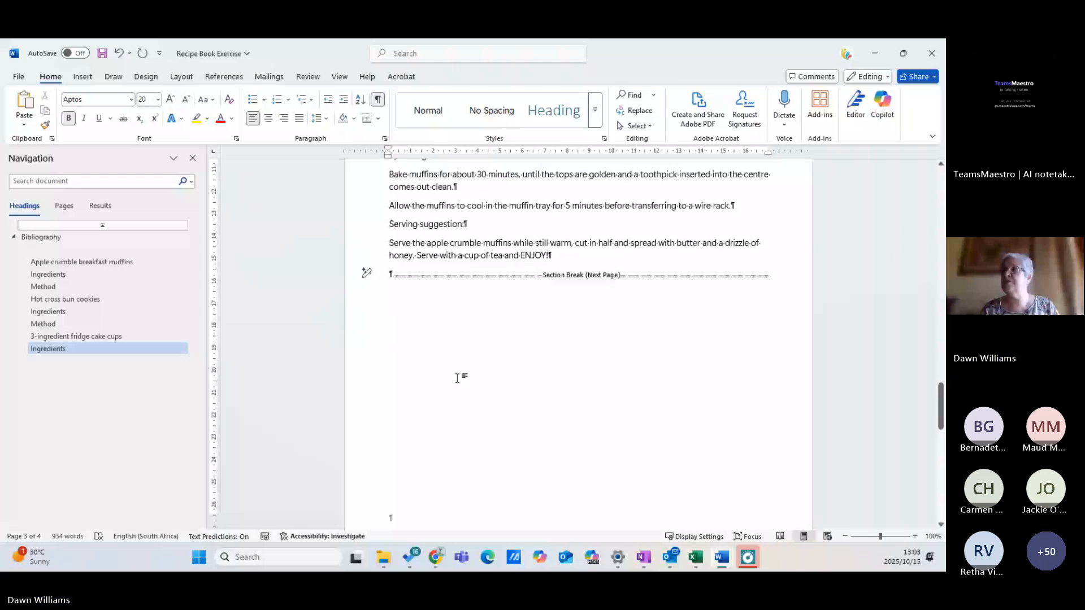
scroll(457, 377, down, 5)
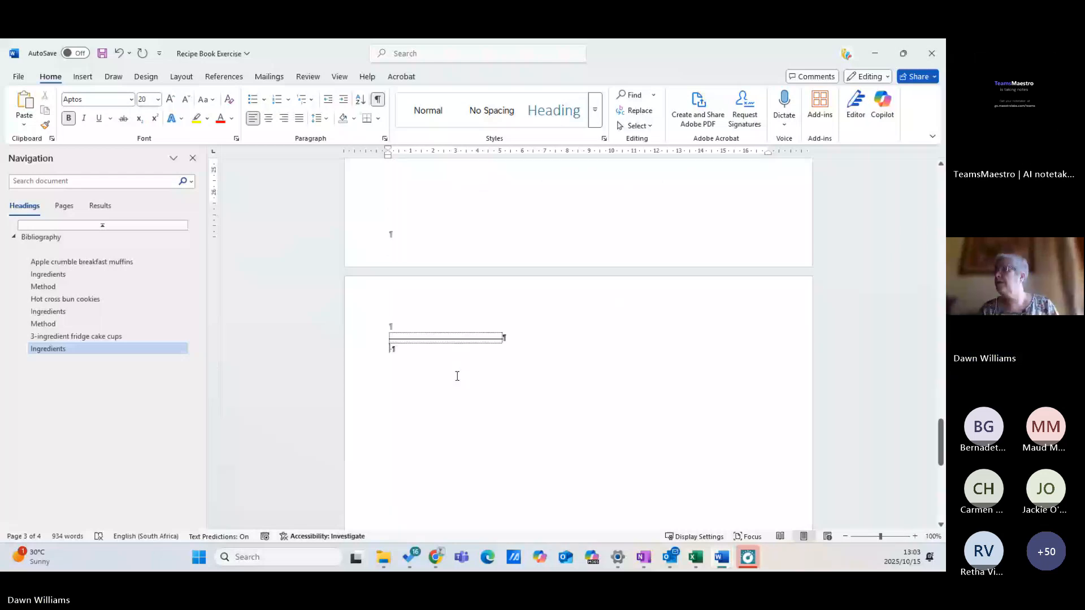
scroll(457, 376, down, 7)
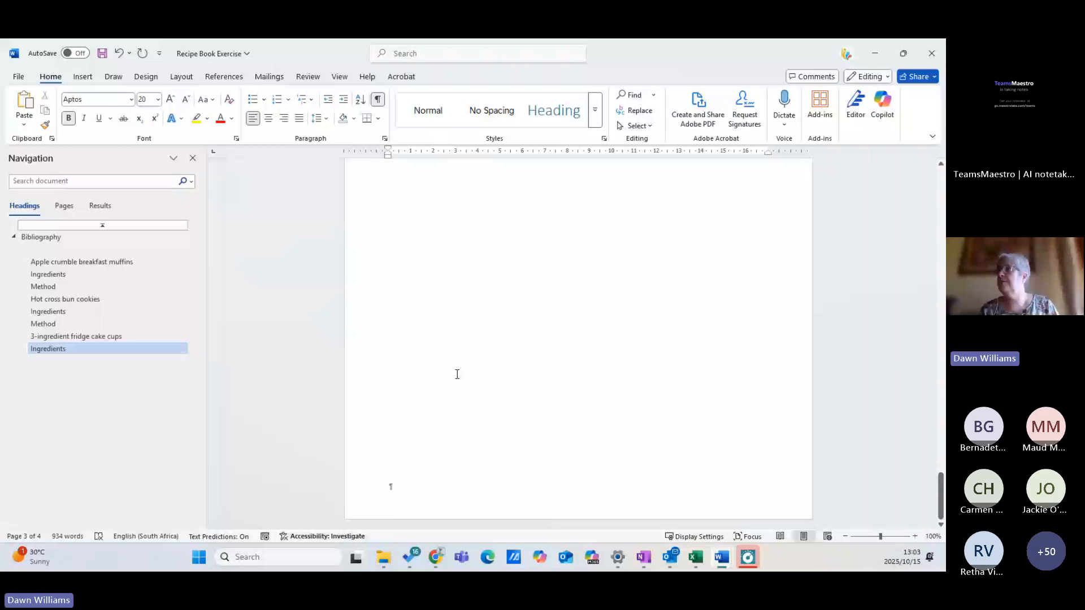
scroll(457, 374, up, 10)
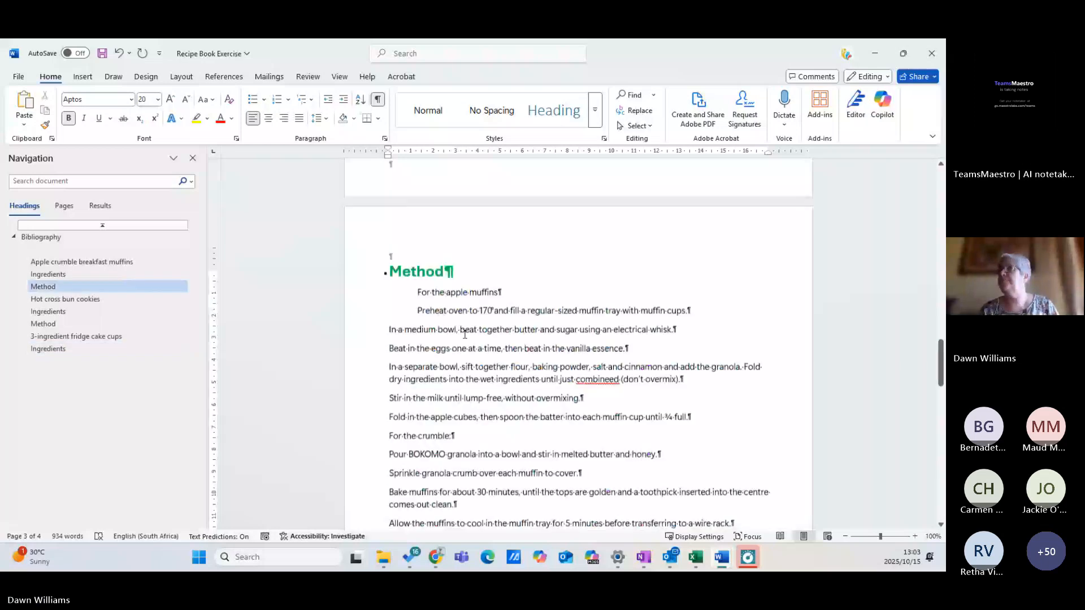
Undo the section break inserted in front of the "Hot cross bun cookies" heading
scroll(465, 334, up, 1)
click(126, 54)
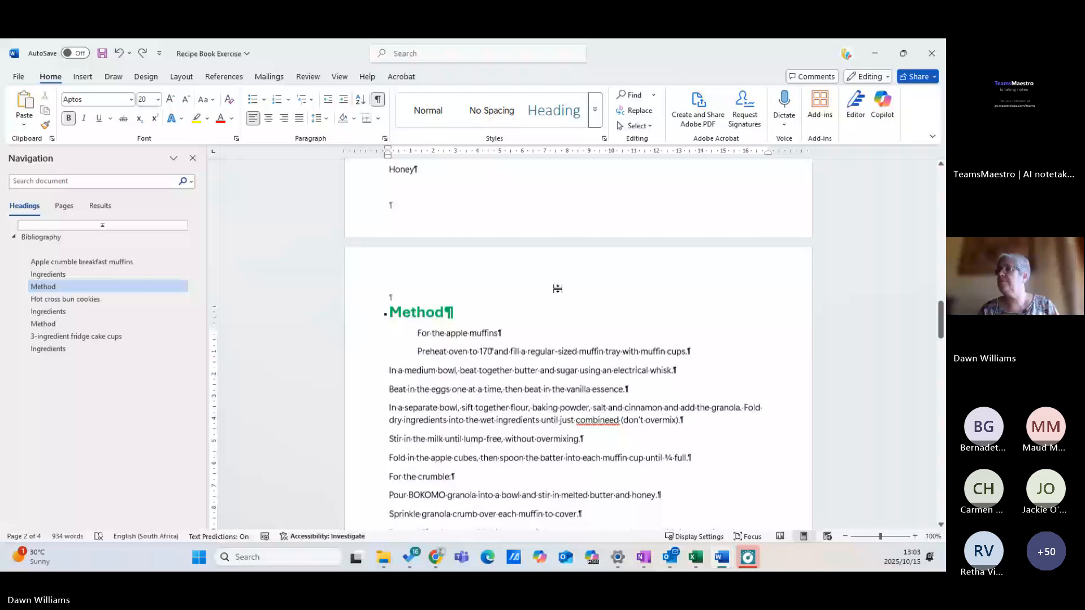
scroll(557, 288, down, 10)
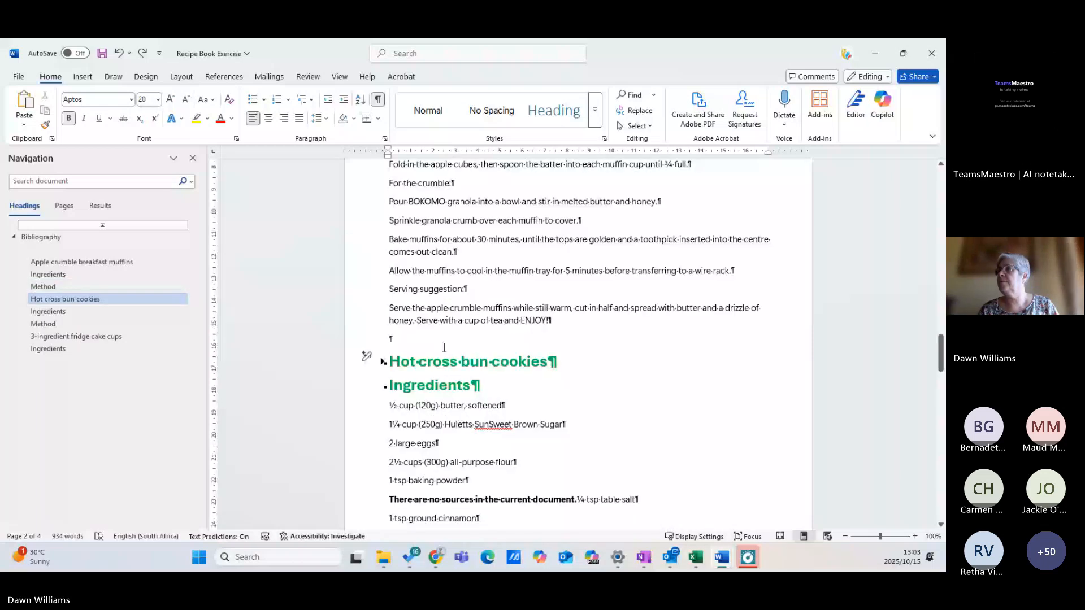
Insert a Next Page section break at the empty paragraph above the "Hot cross bun cookies" heading
click(397, 357)
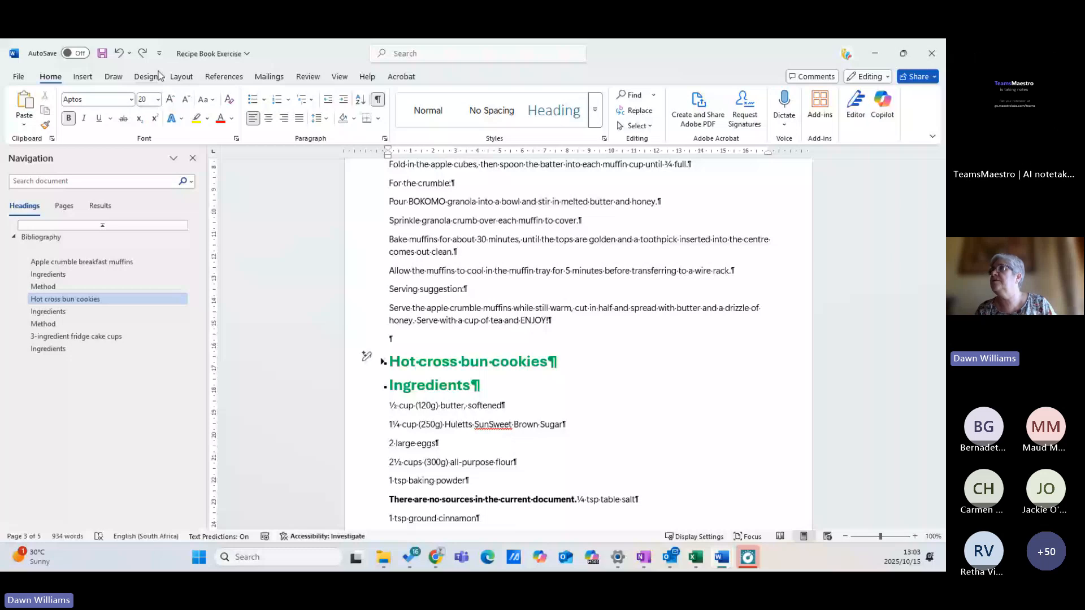
key(Up)
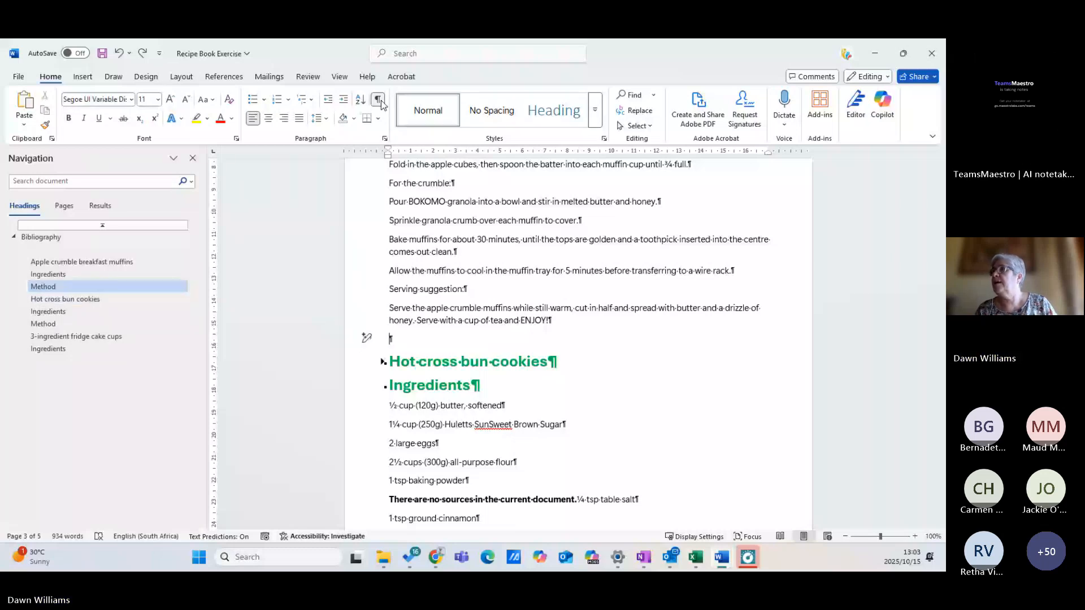
scroll(448, 343, down, 5)
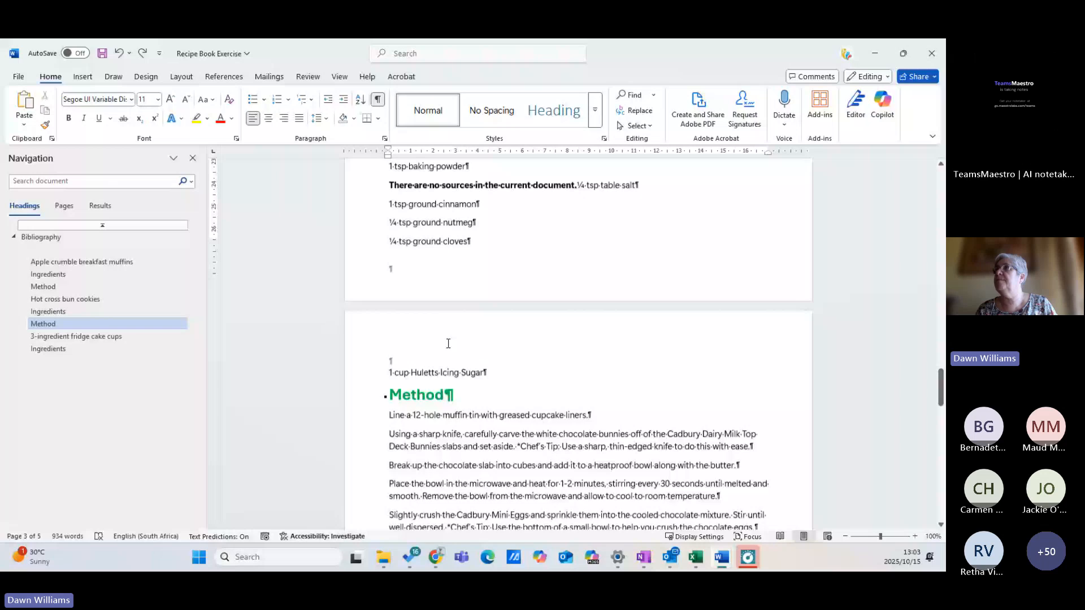
scroll(449, 343, up, 3)
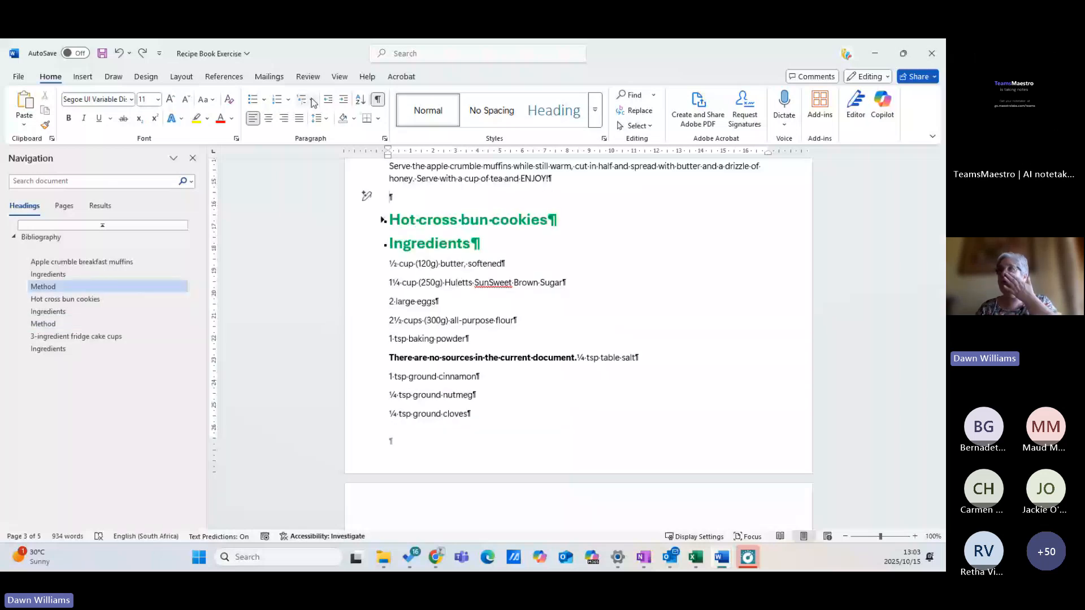
click(150, 78)
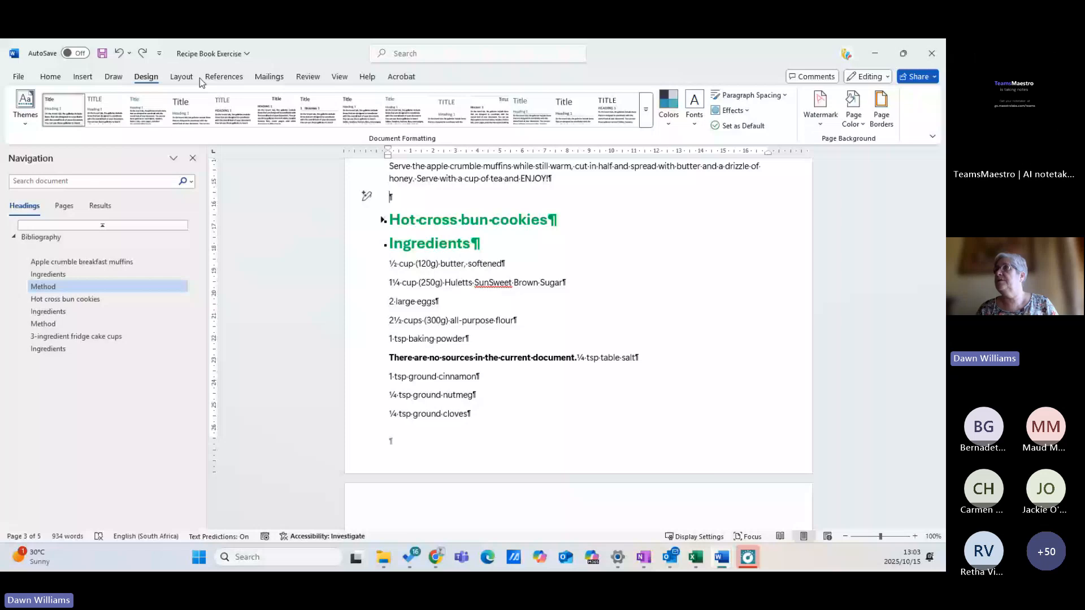
click(181, 77)
click(162, 95)
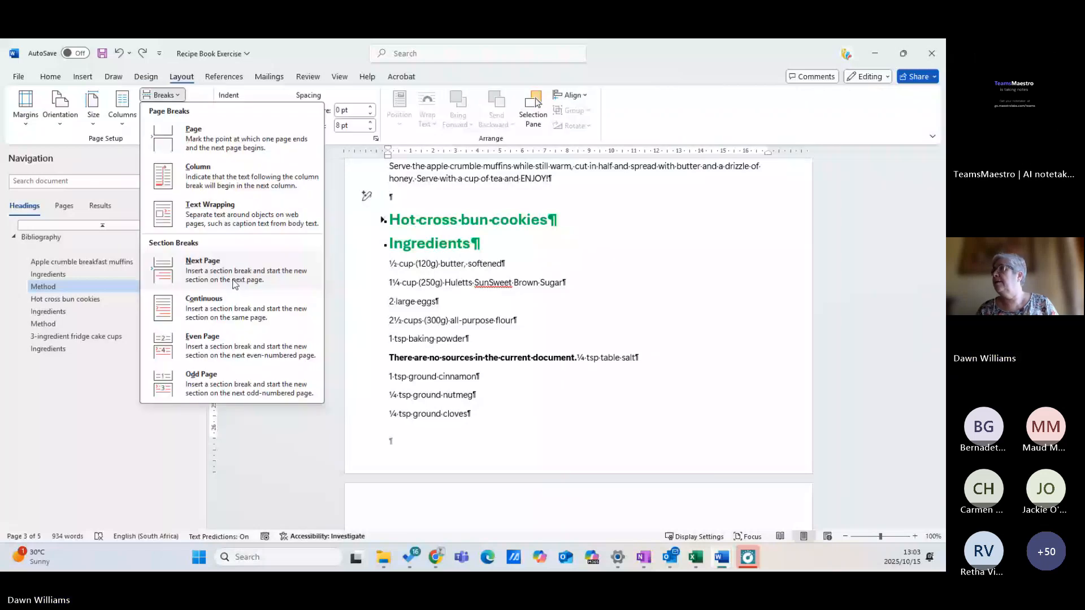
click(235, 284)
scroll(571, 307, down, 2)
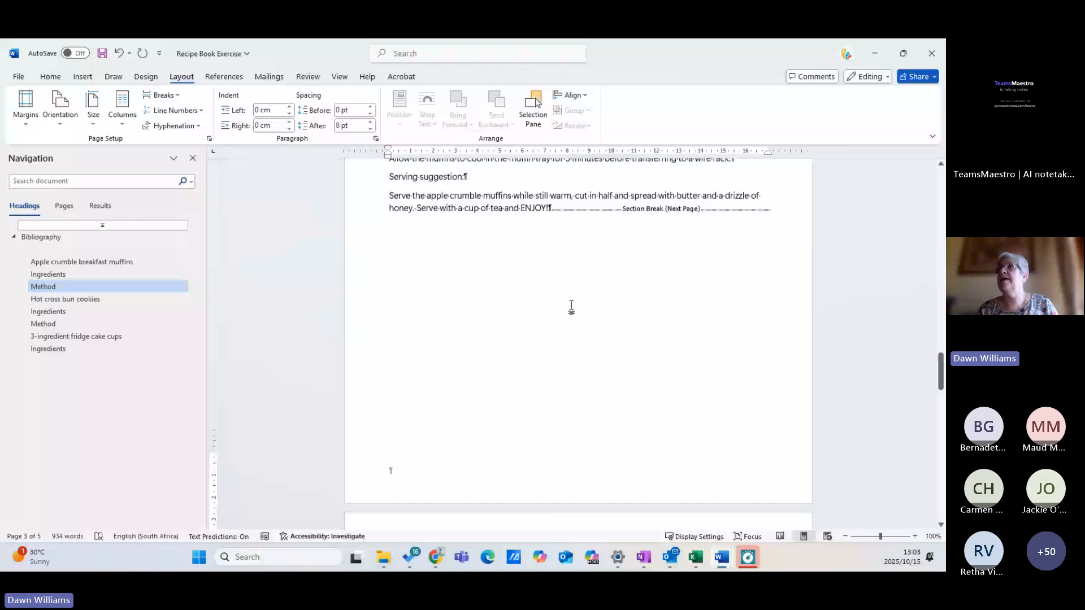
Set the section starting with "Hot cross bun cookies" to landscape orientation and compare it with the preceding pages
scroll(572, 306, down, 4)
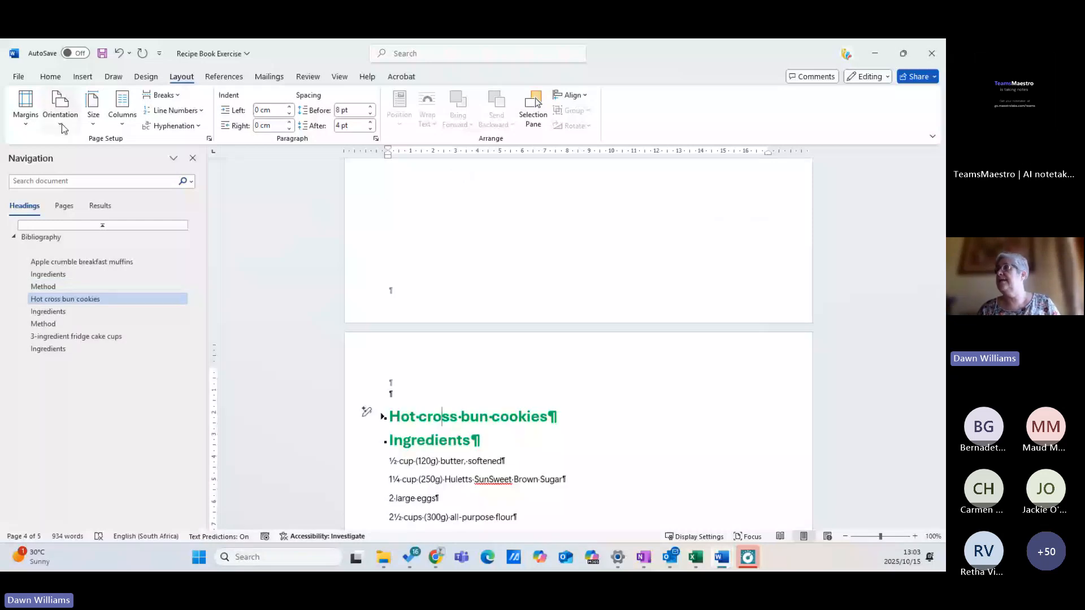
click(108, 181)
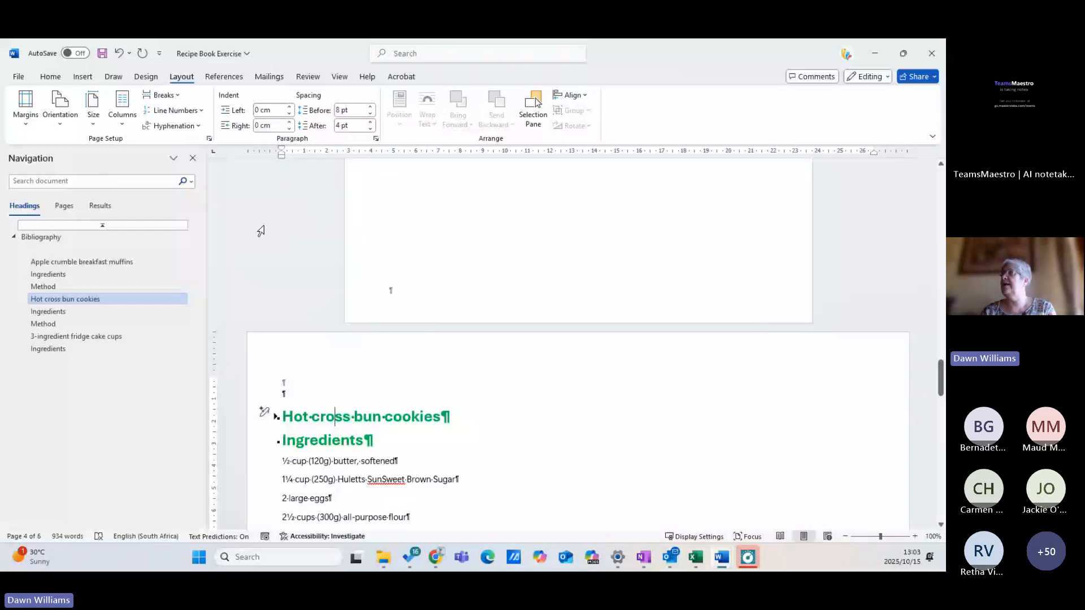
scroll(687, 280, up, 4)
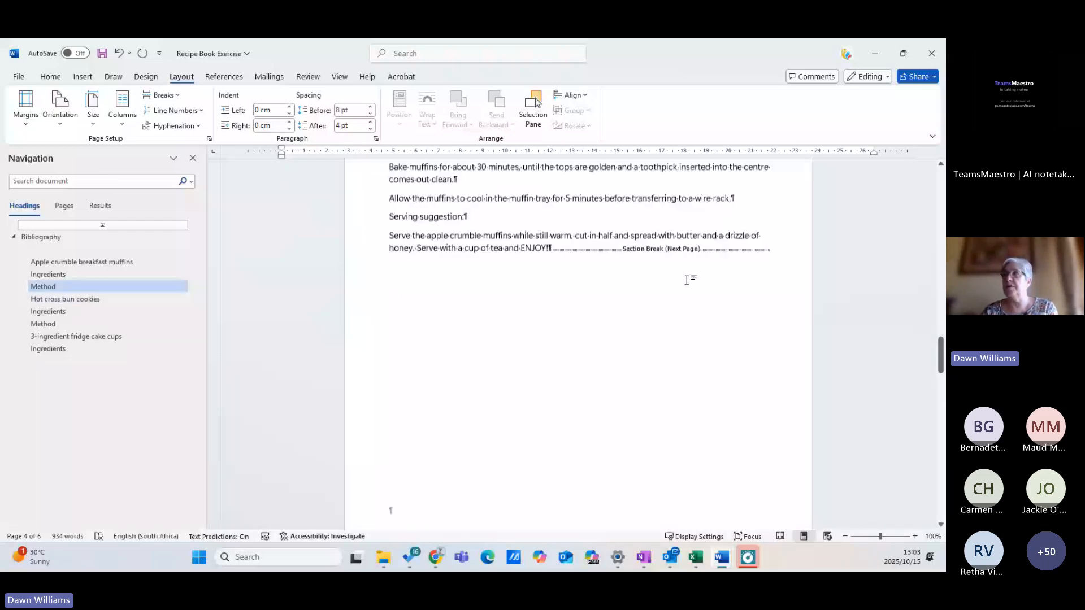
scroll(637, 478, up, 5)
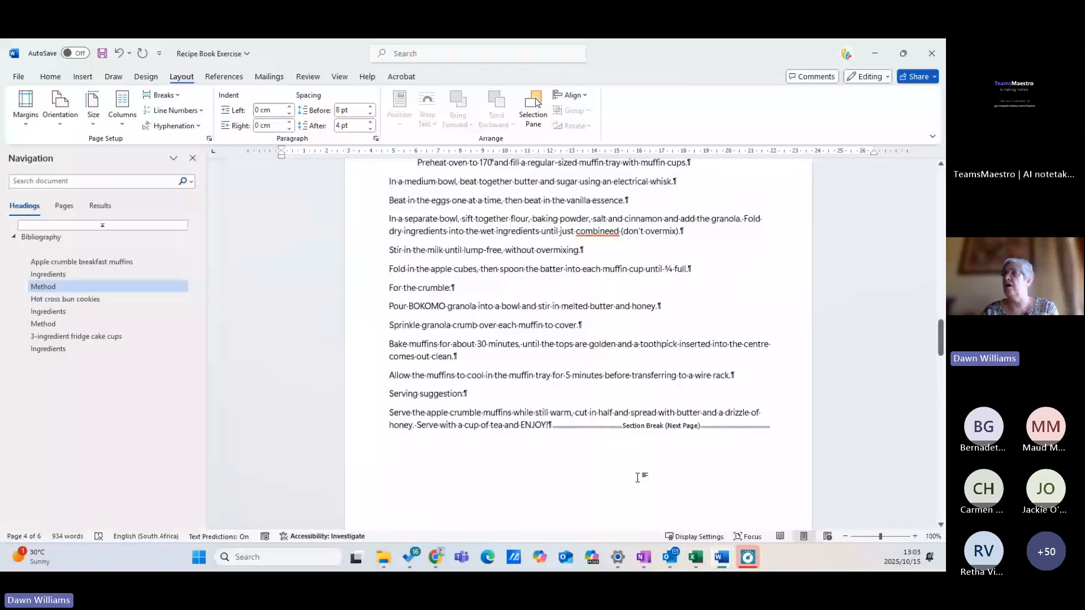
scroll(567, 243, up, 3)
scroll(566, 247, down, 8)
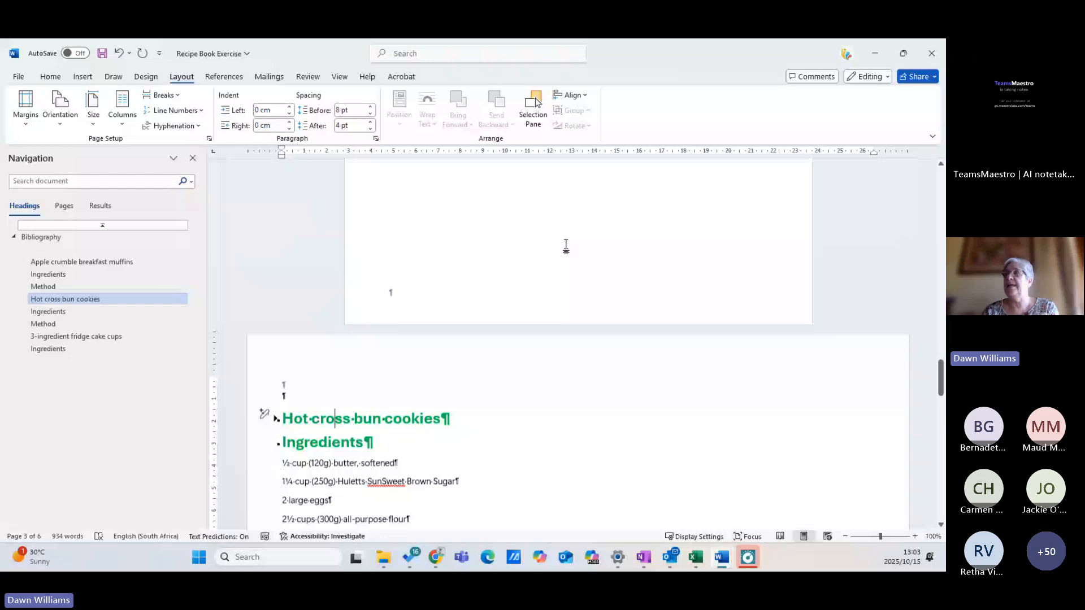
Insert a Next Page section break in front of the "3-ingredient fridge cake cups" heading
scroll(566, 247, down, 10)
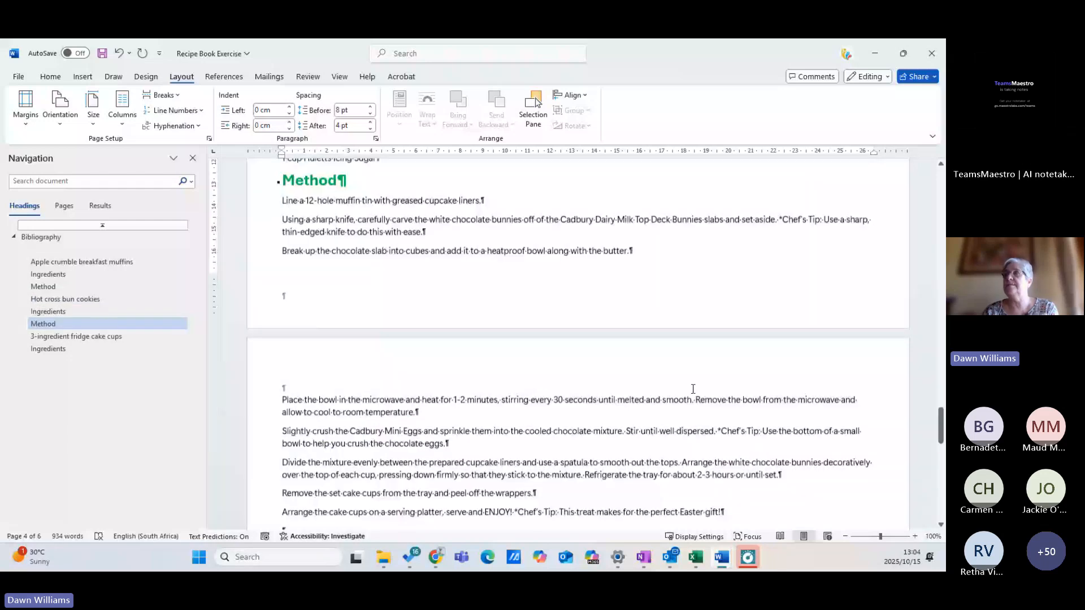
scroll(693, 389, down, 7)
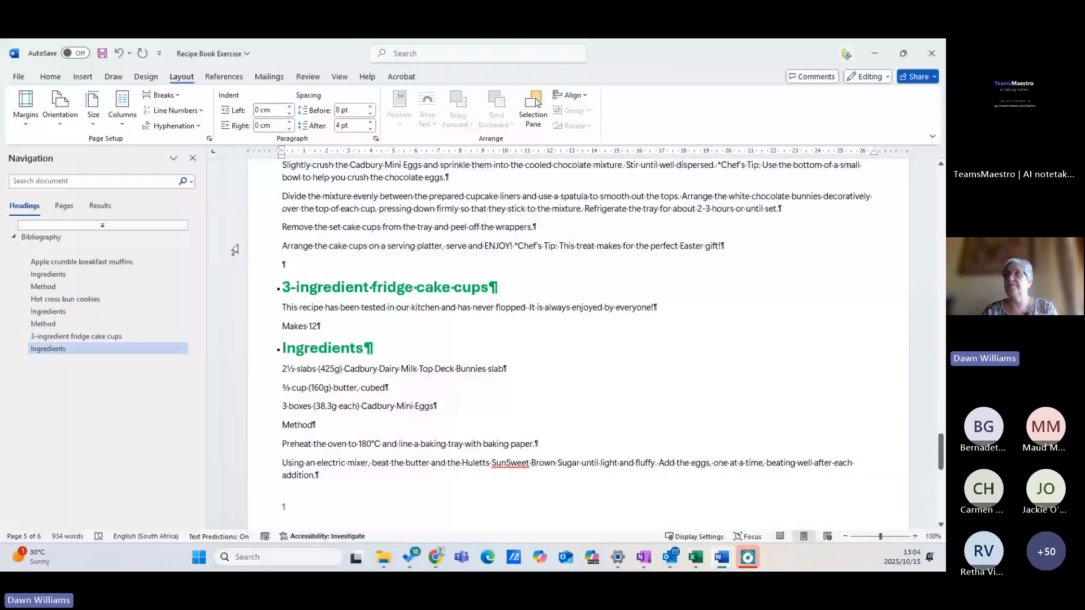
click(420, 304)
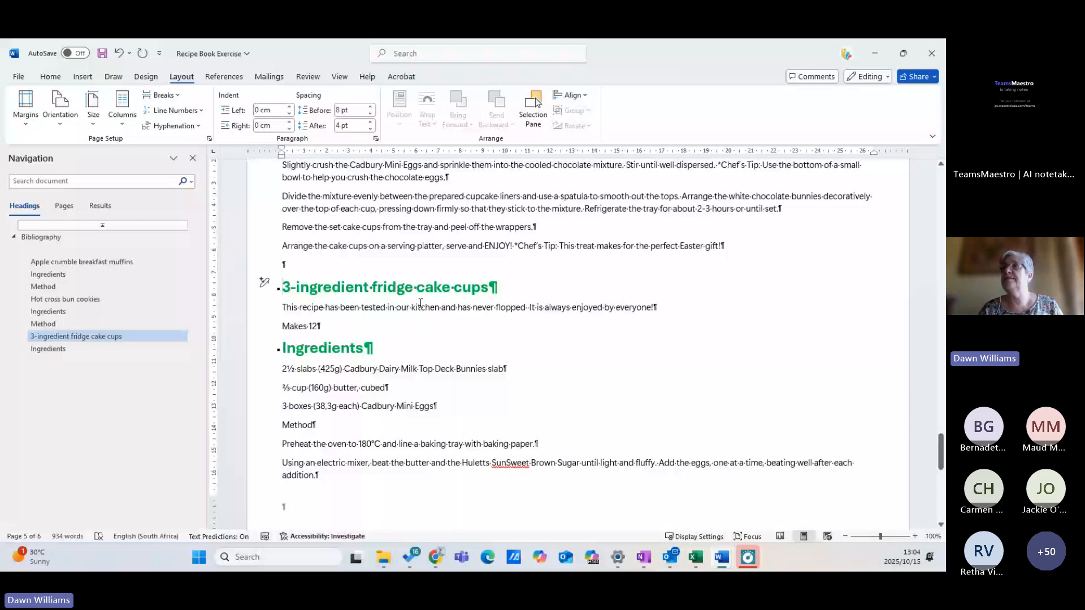
click(180, 97)
click(313, 280)
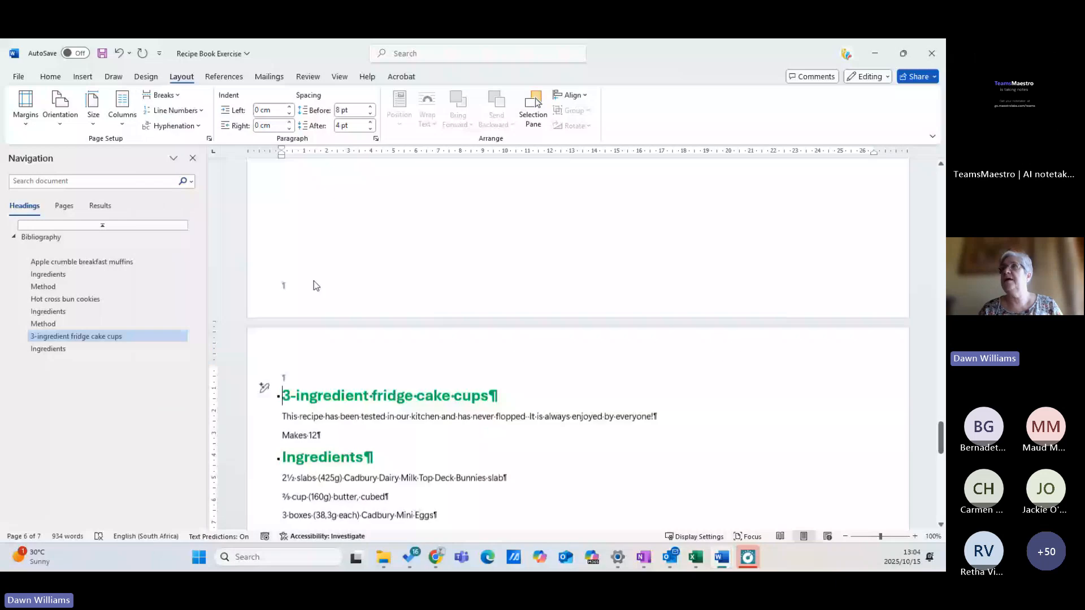
Set the "3-ingredient fridge cake cups" section to portrait orientation and check the sections before it
click(60, 108)
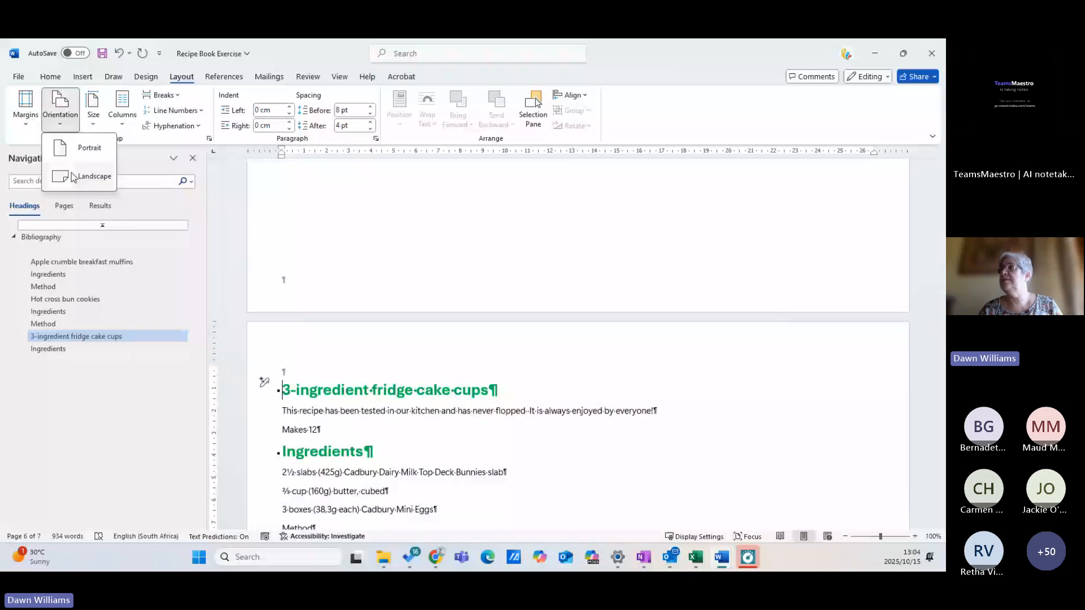
click(93, 149)
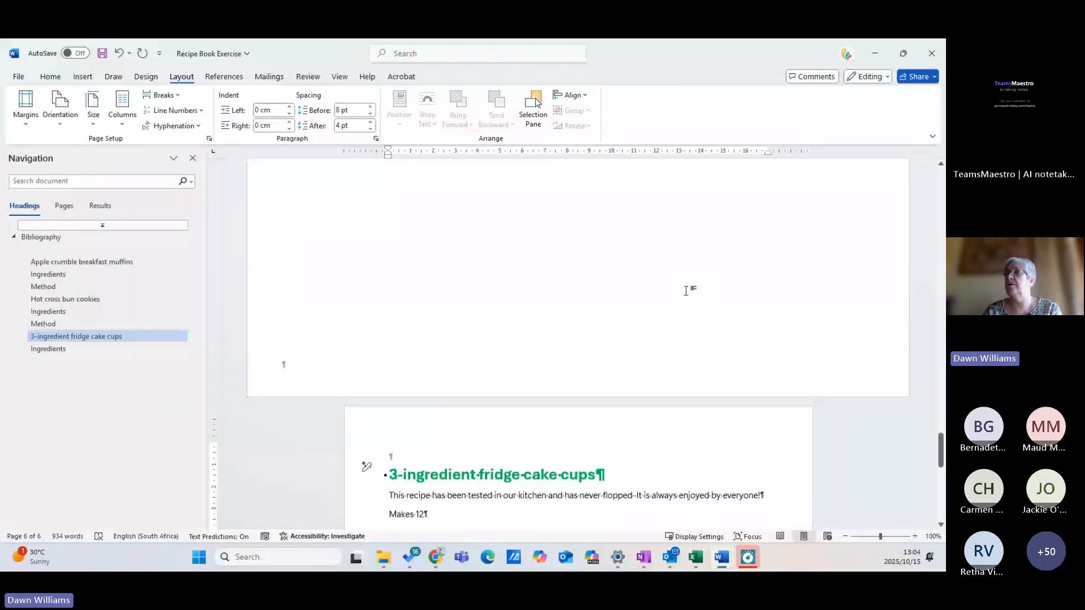
scroll(687, 289, up, 6)
scroll(689, 285, up, 5)
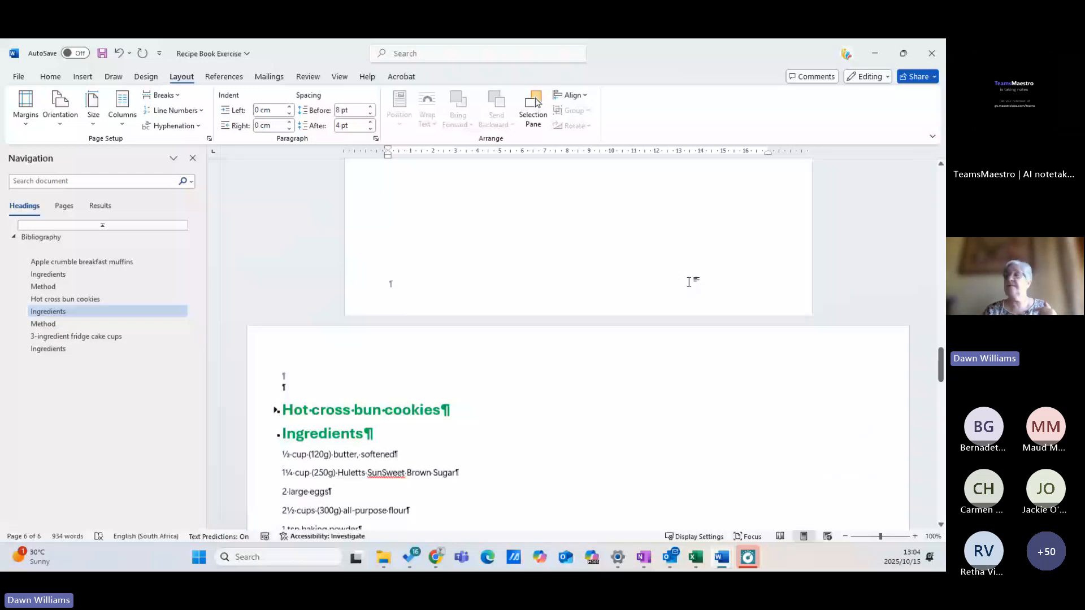
scroll(689, 282, up, 5)
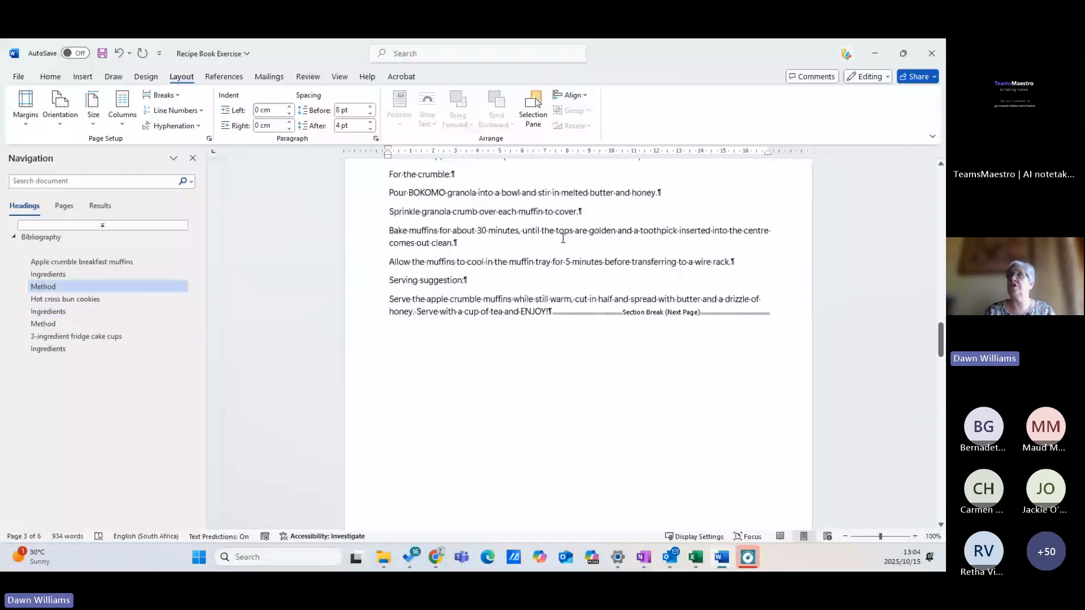
Hide the paragraph marks and formatting symbols, and review the landscape and portrait pages without them
click(50, 77)
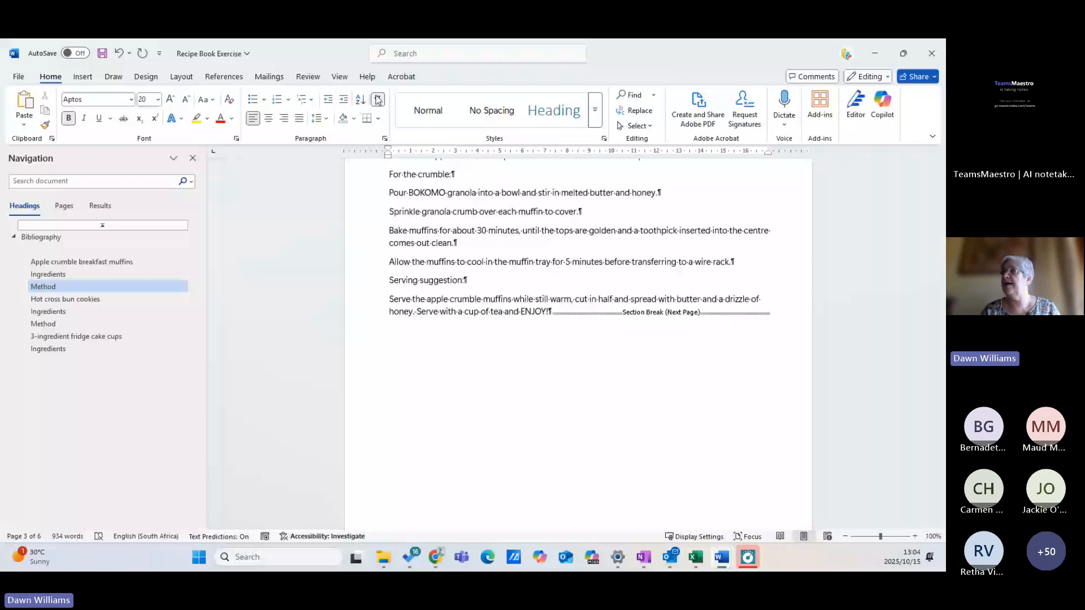
click(378, 101)
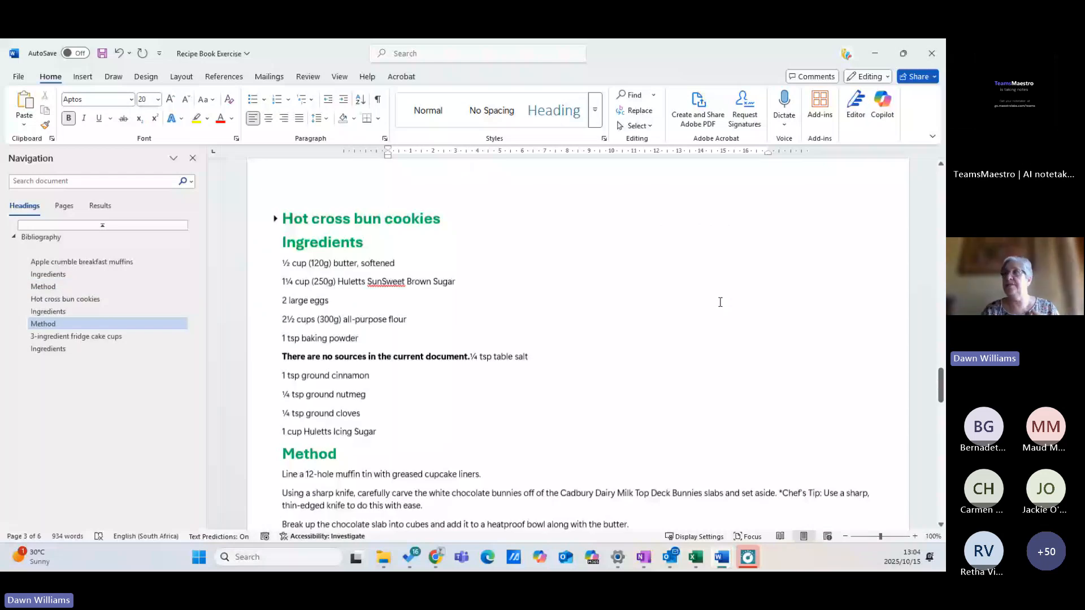
scroll(720, 302, down, 2)
scroll(719, 294, up, 1)
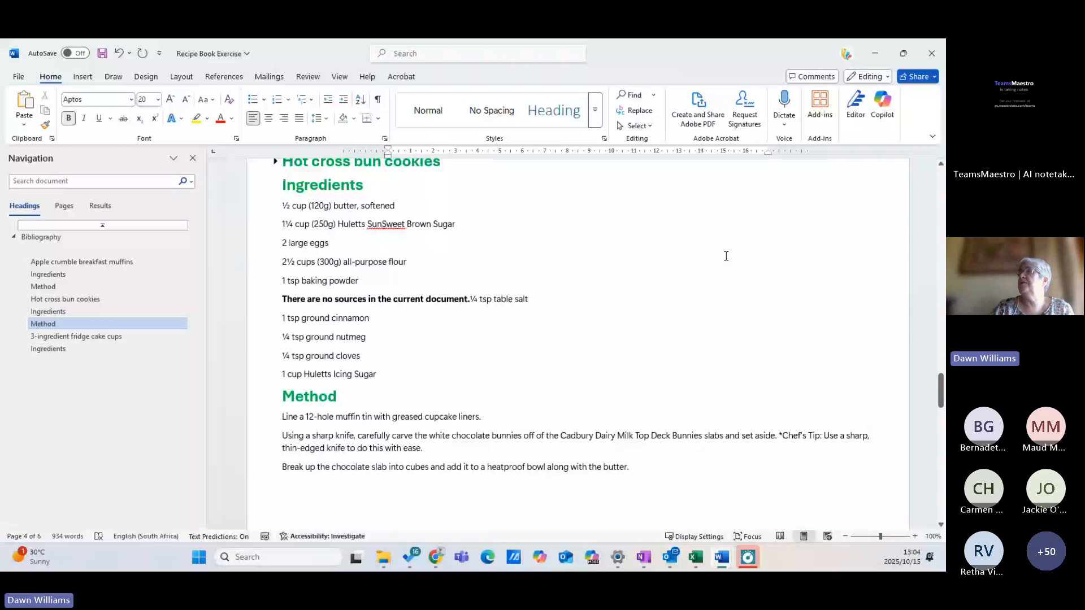
scroll(685, 195, up, 5)
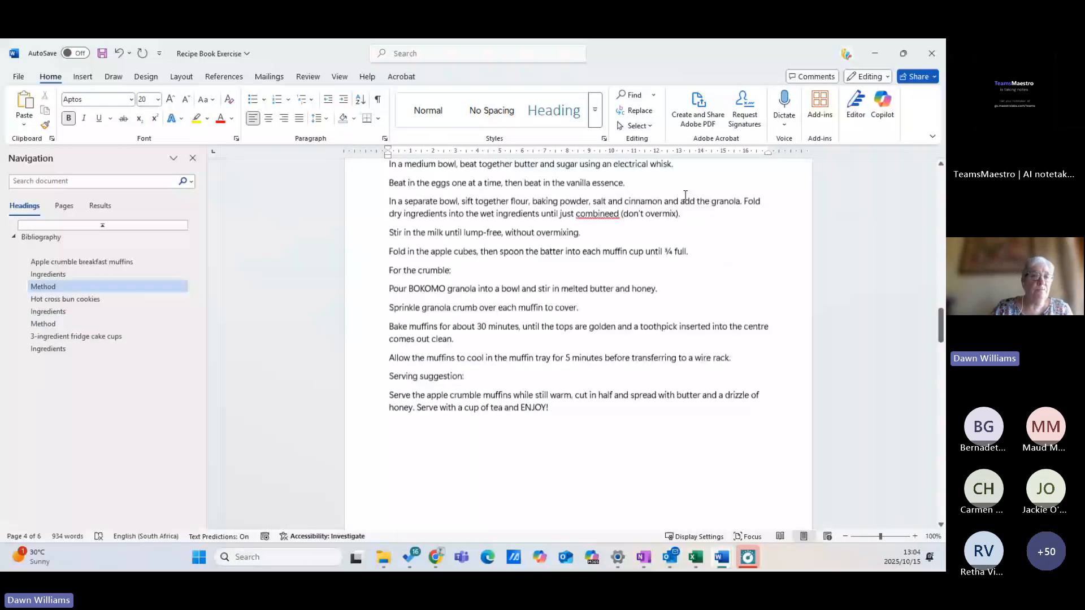
scroll(685, 195, up, 2)
scroll(653, 205, up, 4)
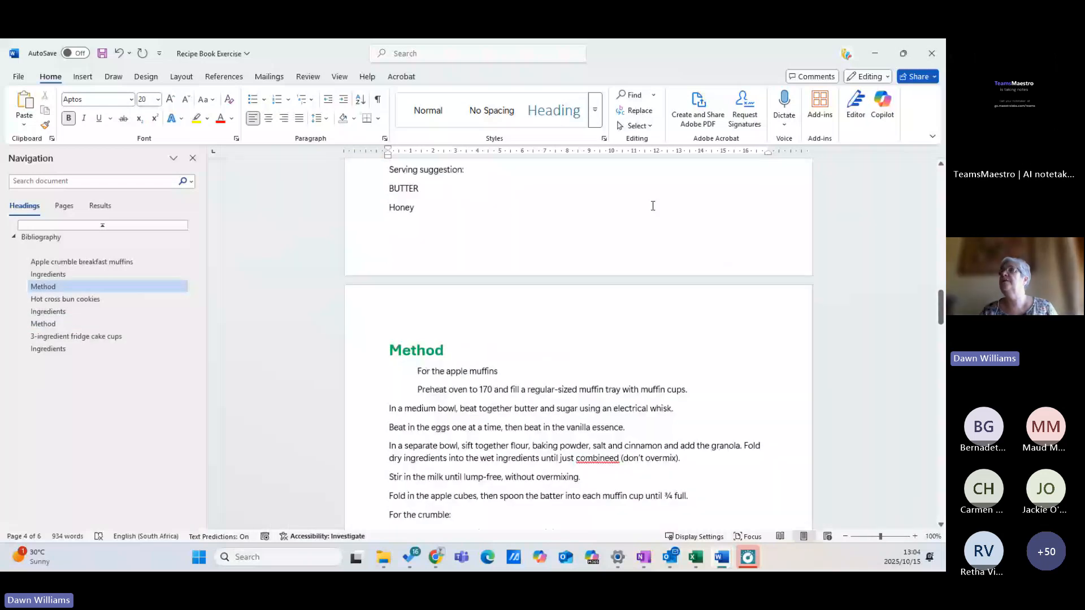
scroll(652, 204, up, 2)
Add a diagonal CONFIDENTIAL watermark to the document and check it from the contents page to the last page
click(146, 76)
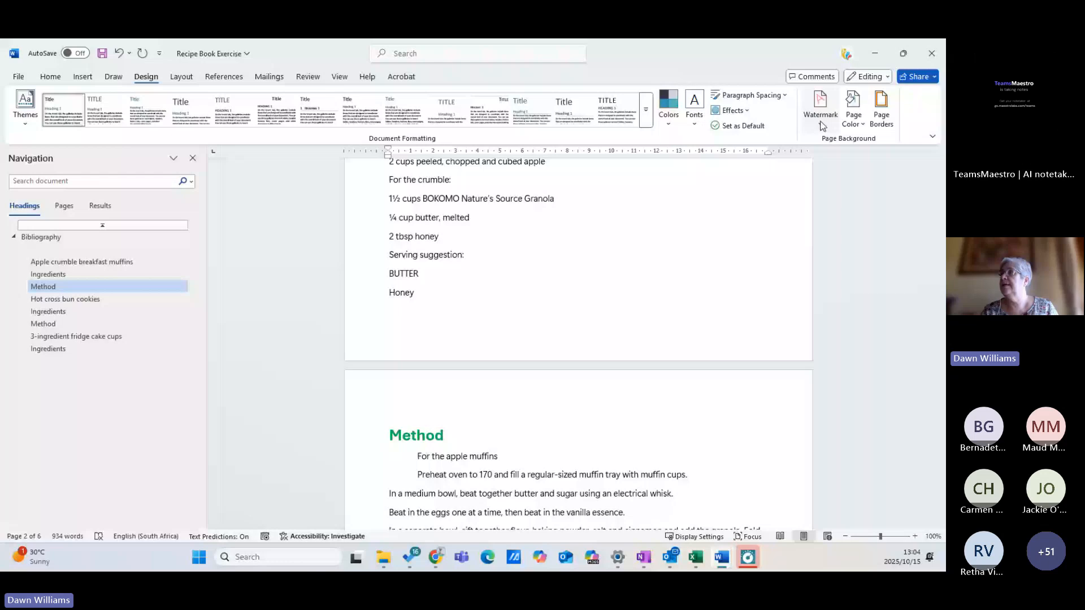
scroll(789, 258, up, 2)
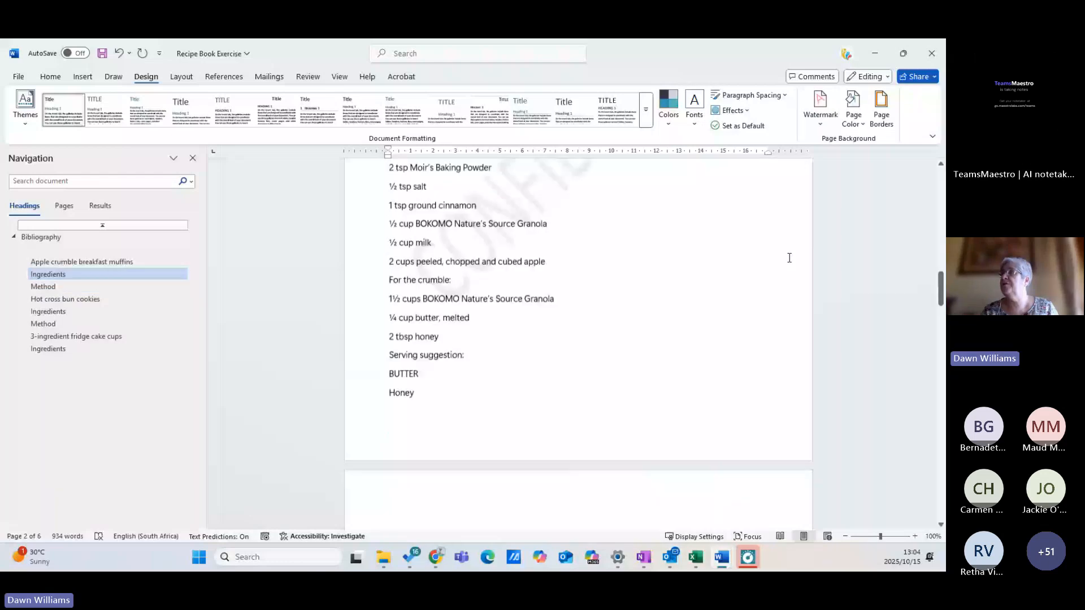
scroll(786, 246, up, 10)
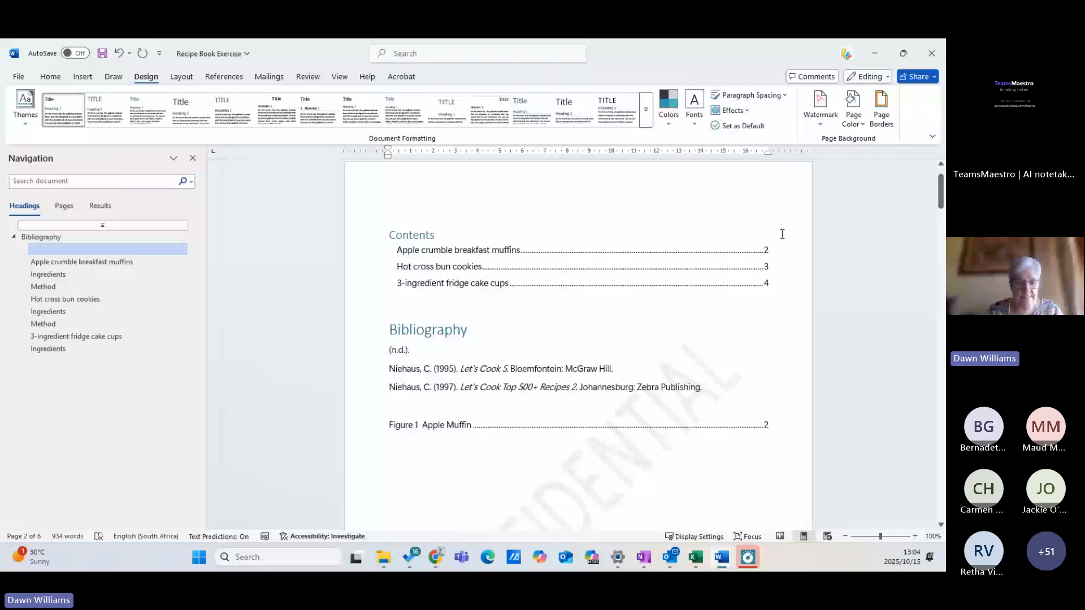
scroll(782, 234, down, 2)
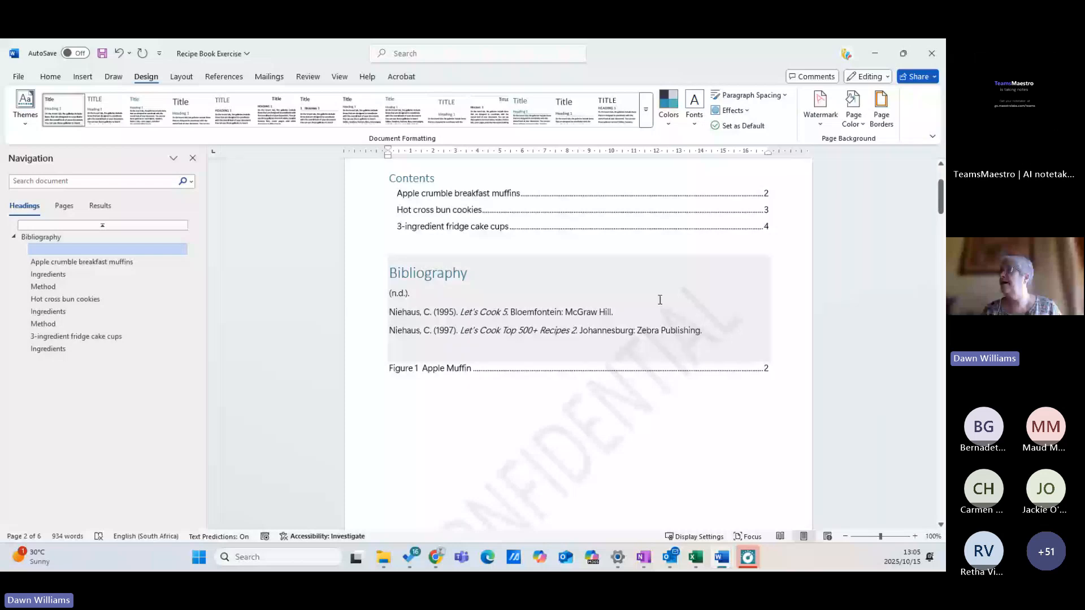
scroll(900, 211, down, 2)
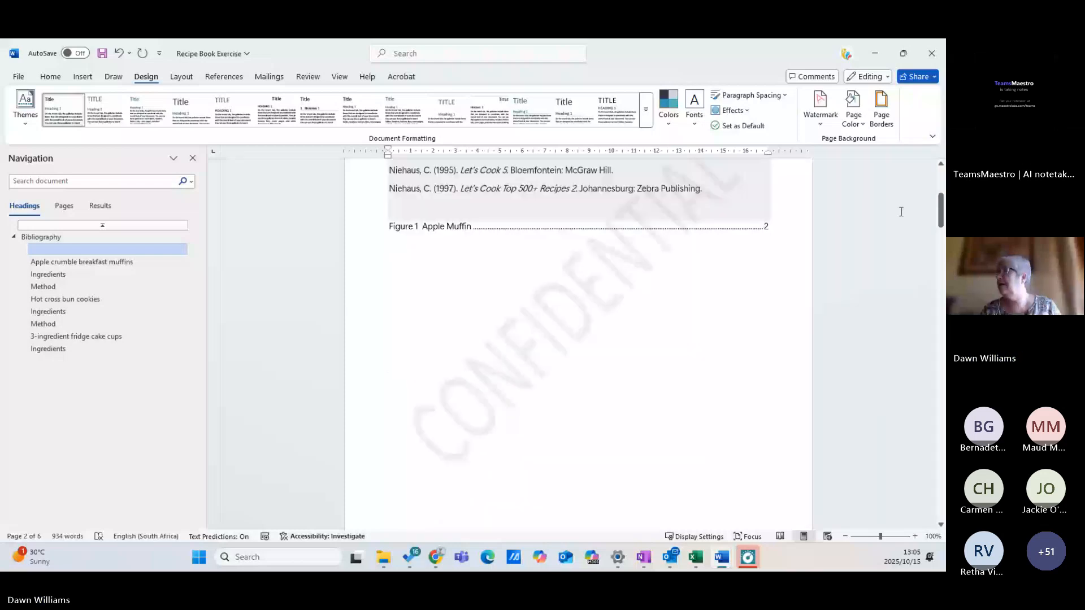
key(ctrl+End)
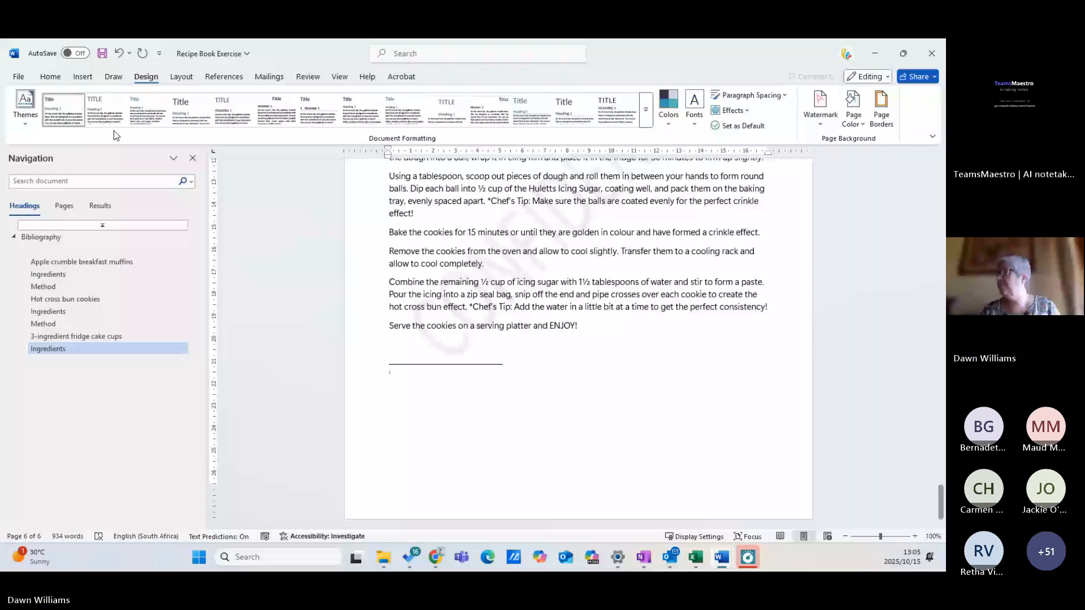
Switch to Document6 and enter the fractions ½ and 3 ¾ on separate lines below the EMAIL line
click(751, 511)
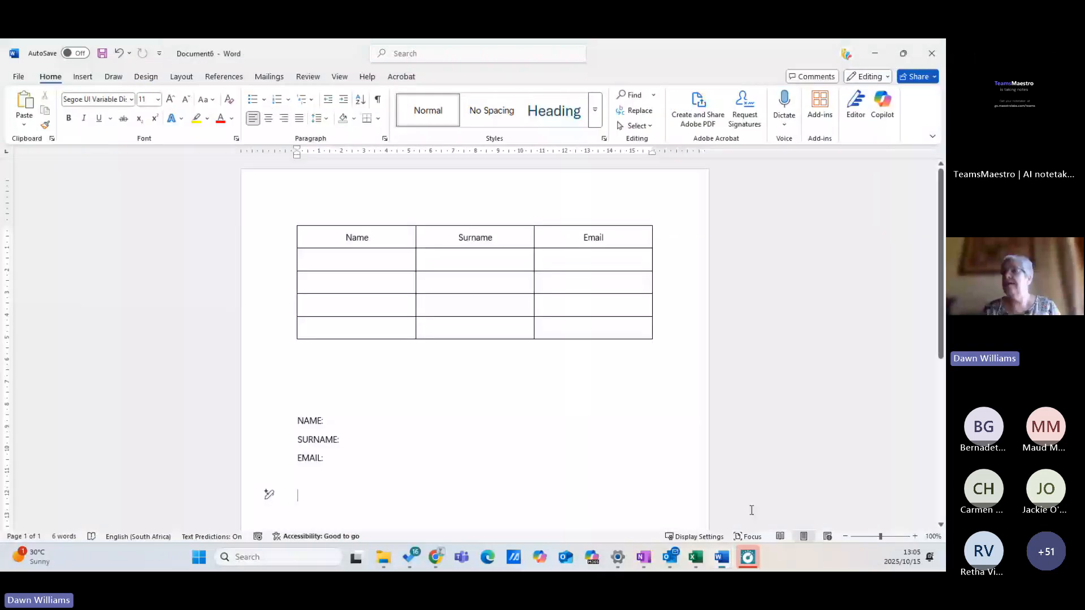
key(ctrl+z)
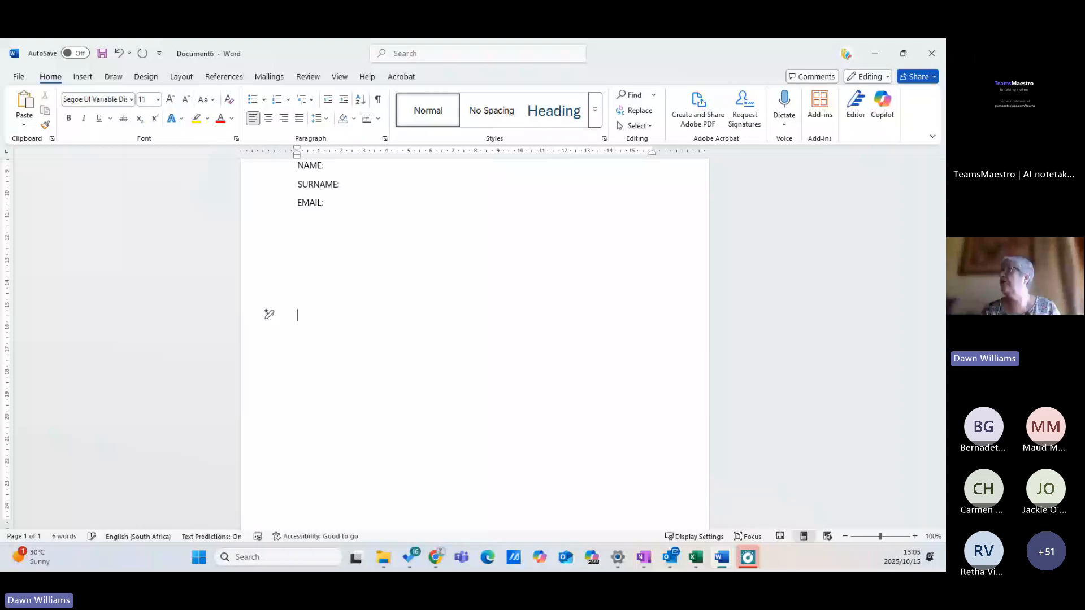
click(90, 78)
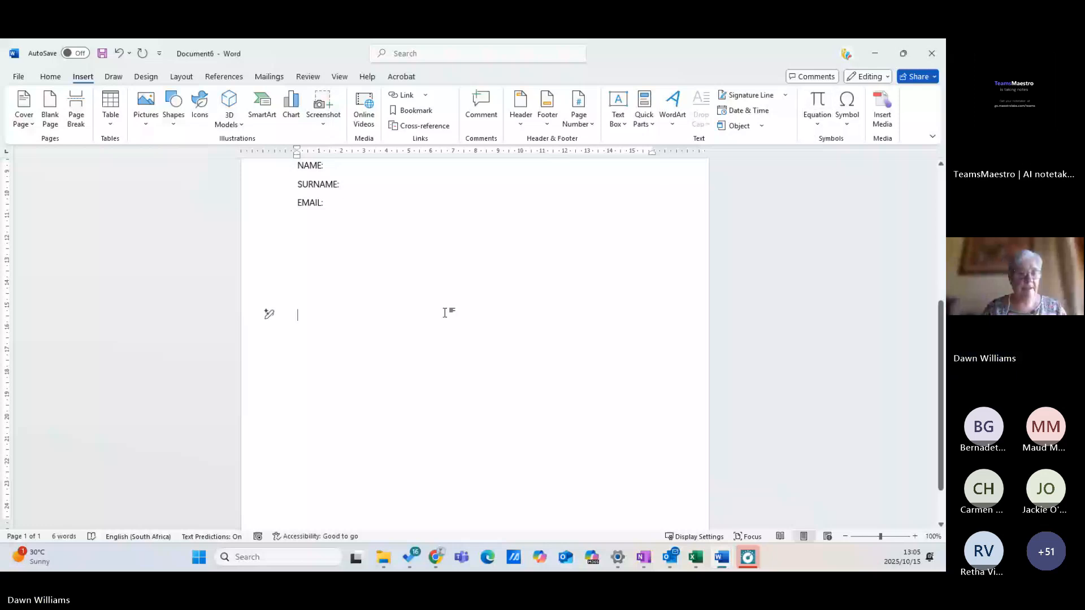
text(1/2)
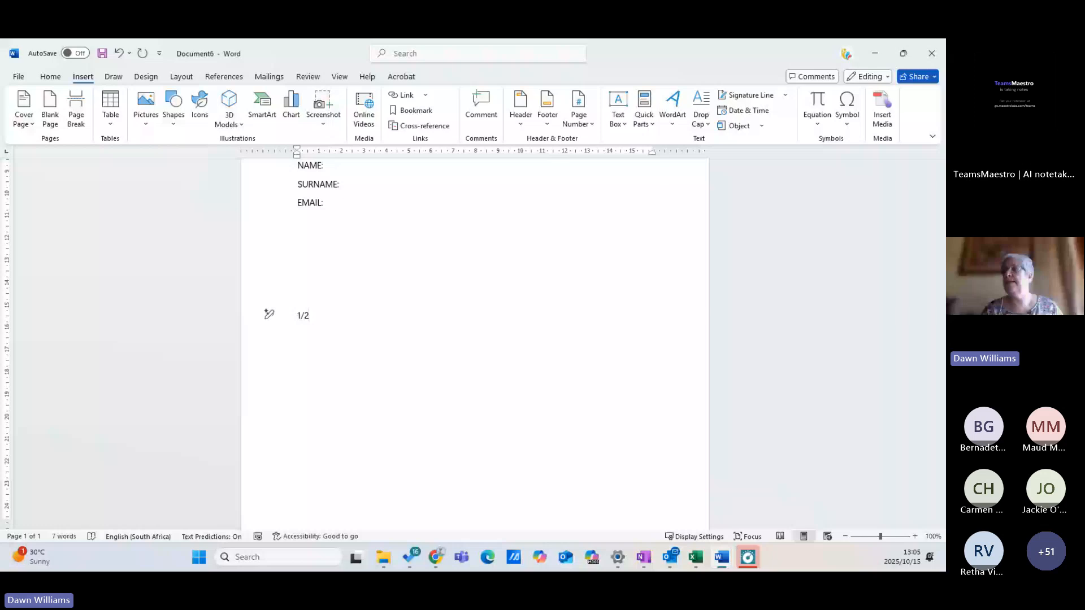
key(Return)
key(Return)
text(3)
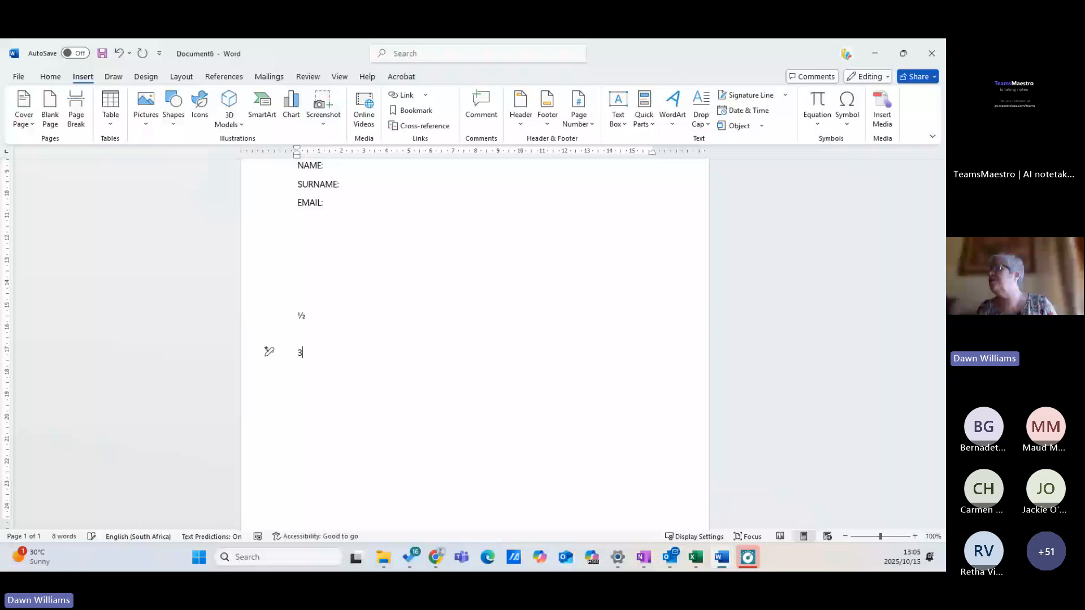
text(3/4)
key(Return)
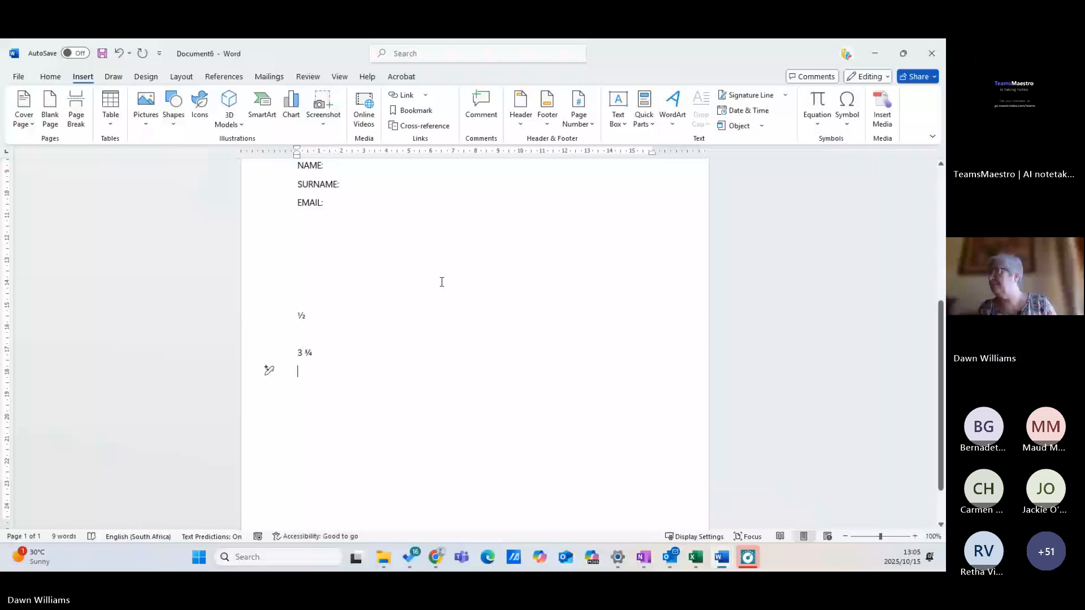
Insert a new equation above the typed ½ containing a stacked fraction of 1 over 2
click(817, 123)
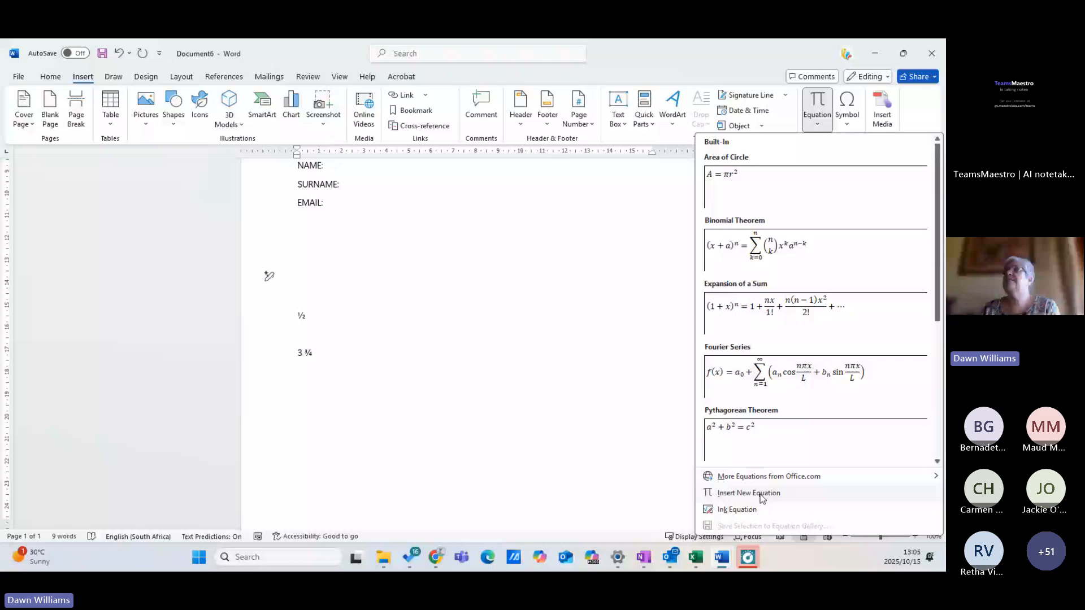
click(762, 499)
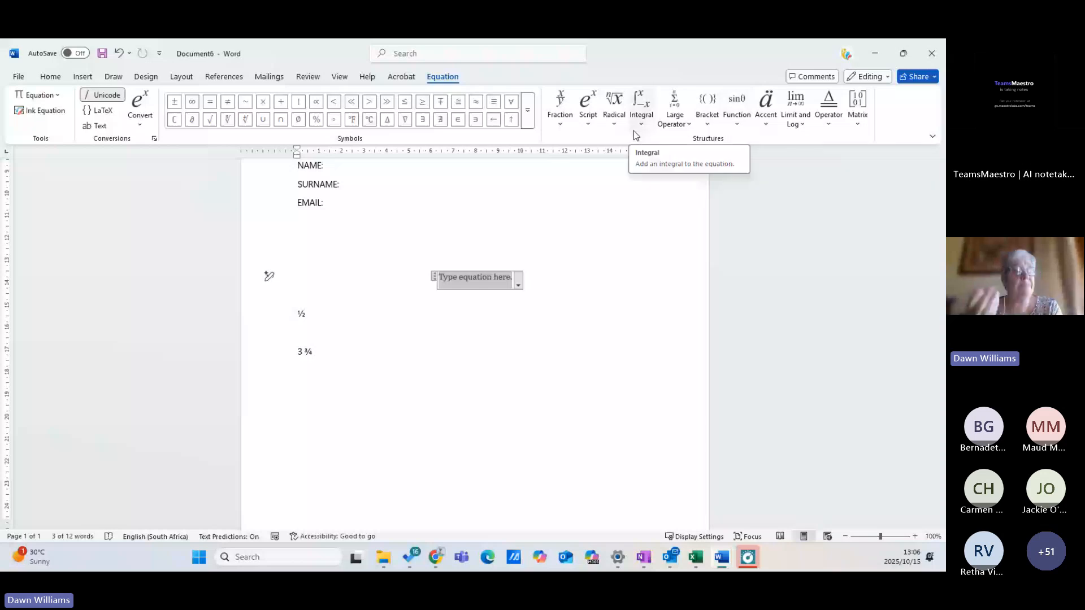
click(559, 124)
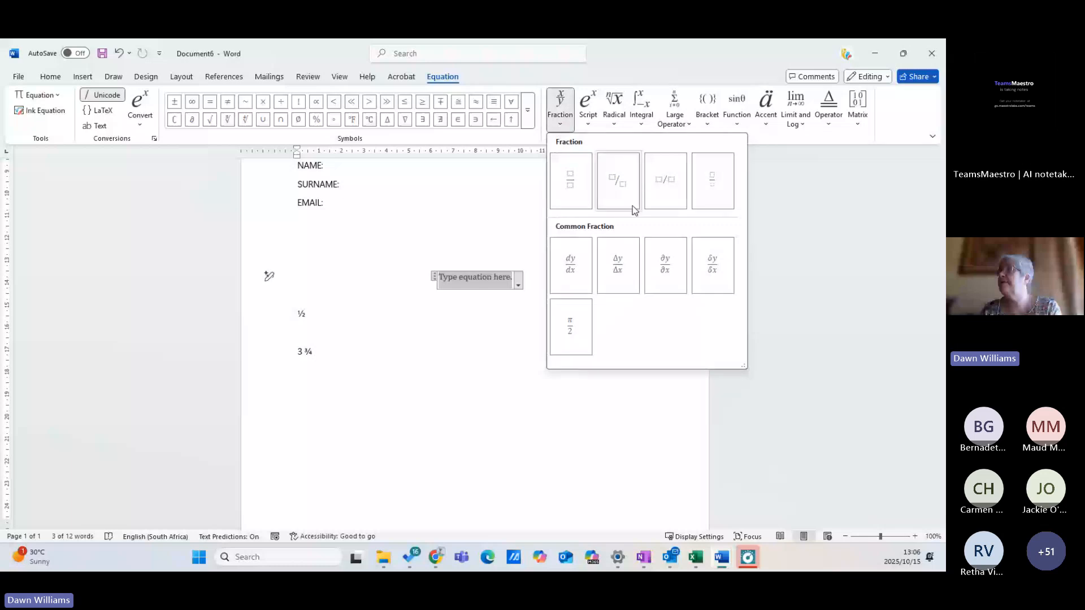
click(571, 191)
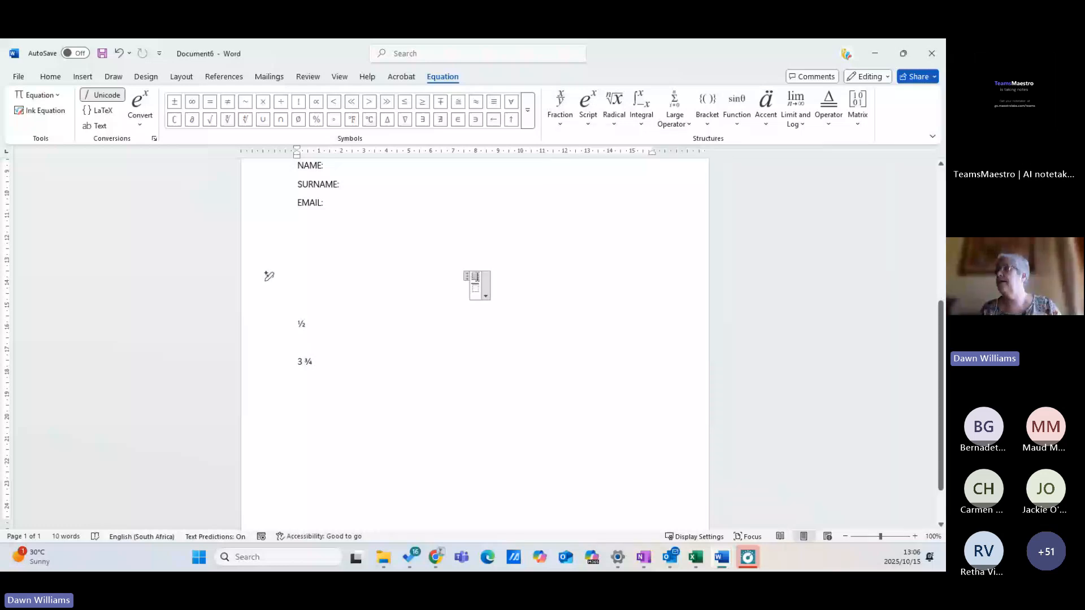
text(12)
click(536, 332)
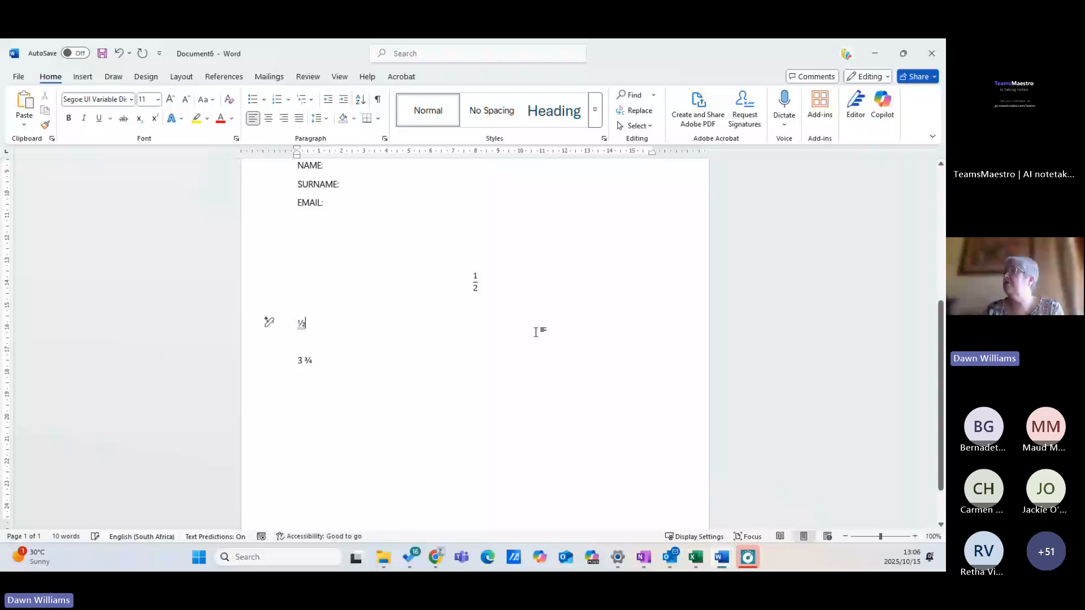
Insert a new equation directly after the typed ½ and put a ± symbol in it
click(82, 77)
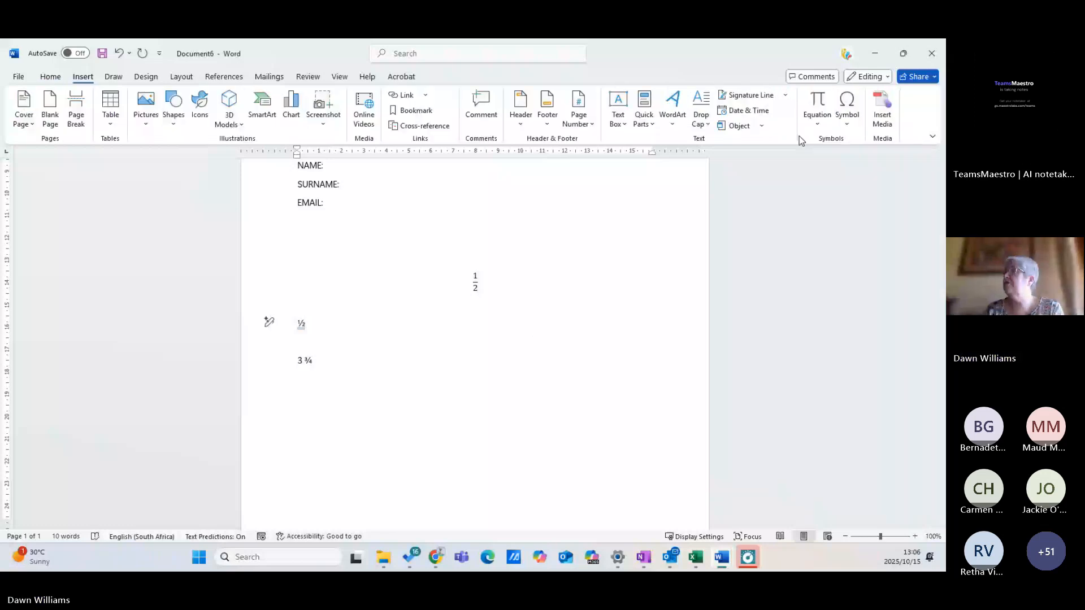
click(819, 107)
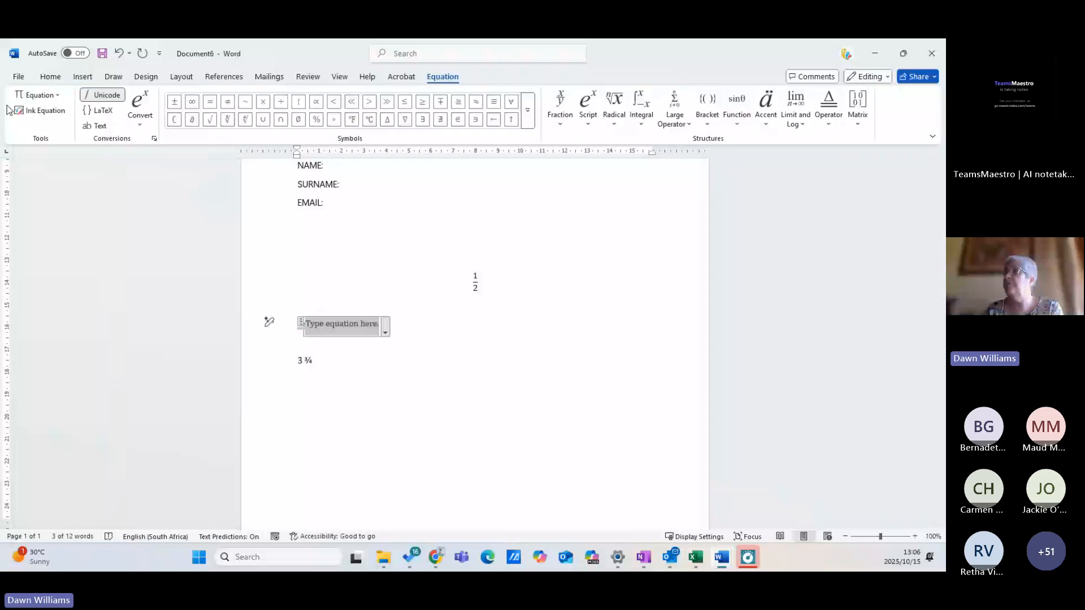
click(527, 112)
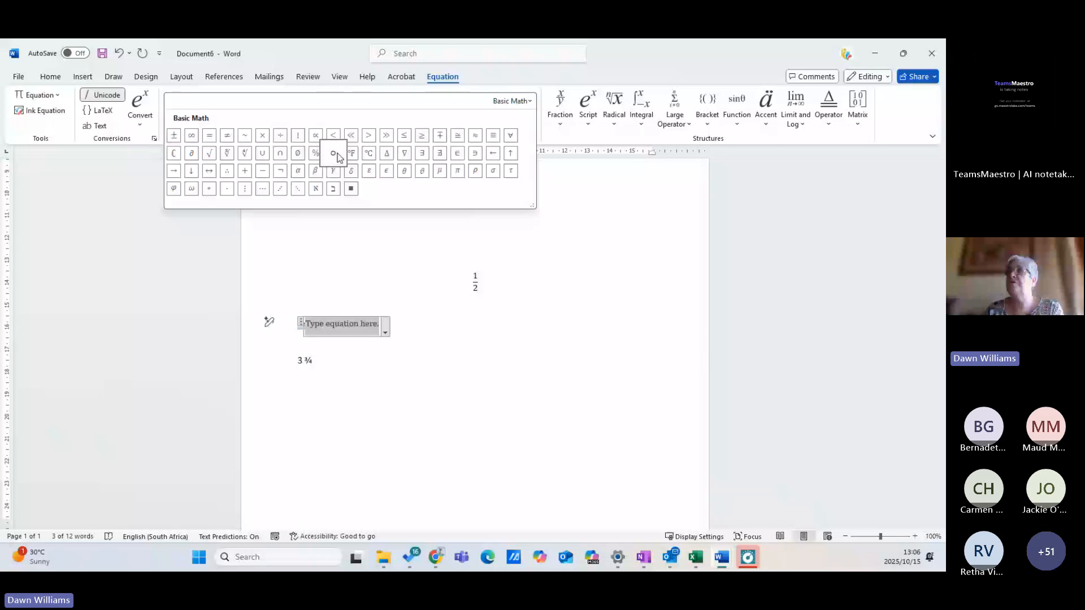
click(173, 135)
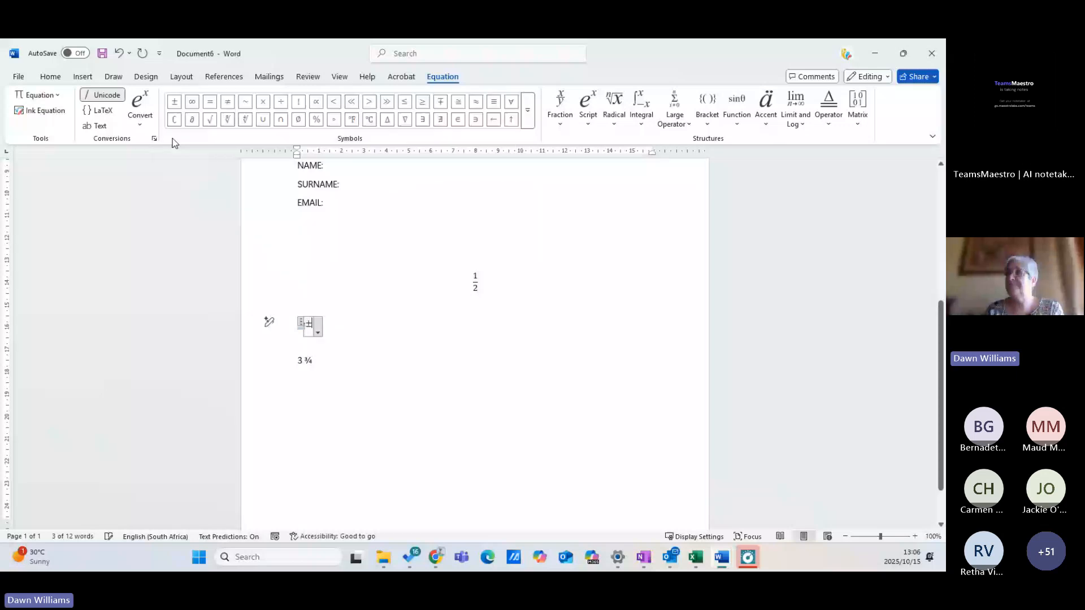
click(374, 457)
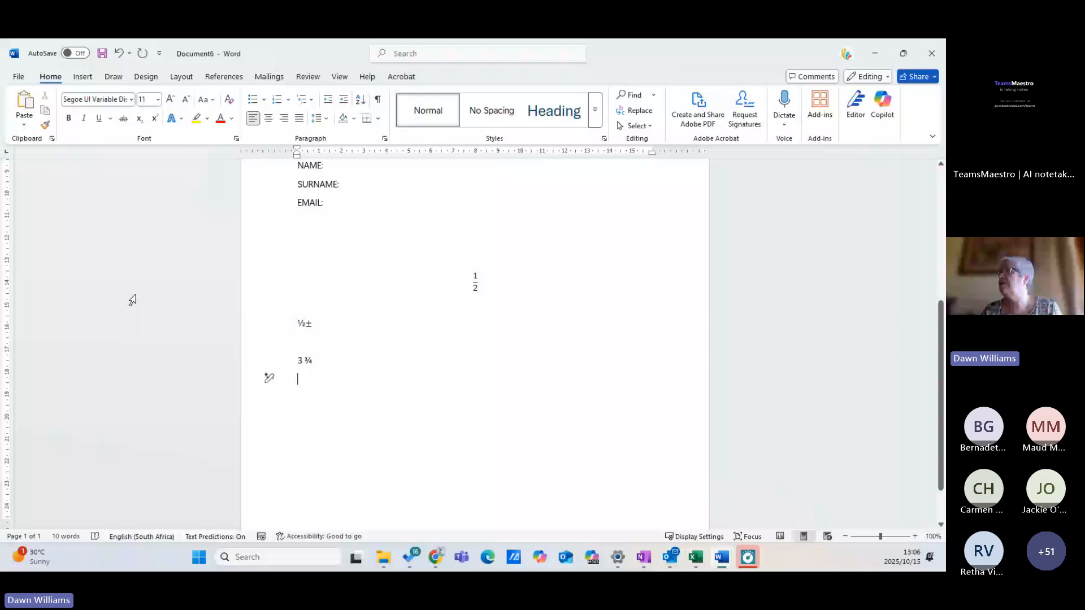
Insert an empty equation above the stacked fraction and look through the Accent and Large Operator structures
click(316, 240)
key(alt+equal)
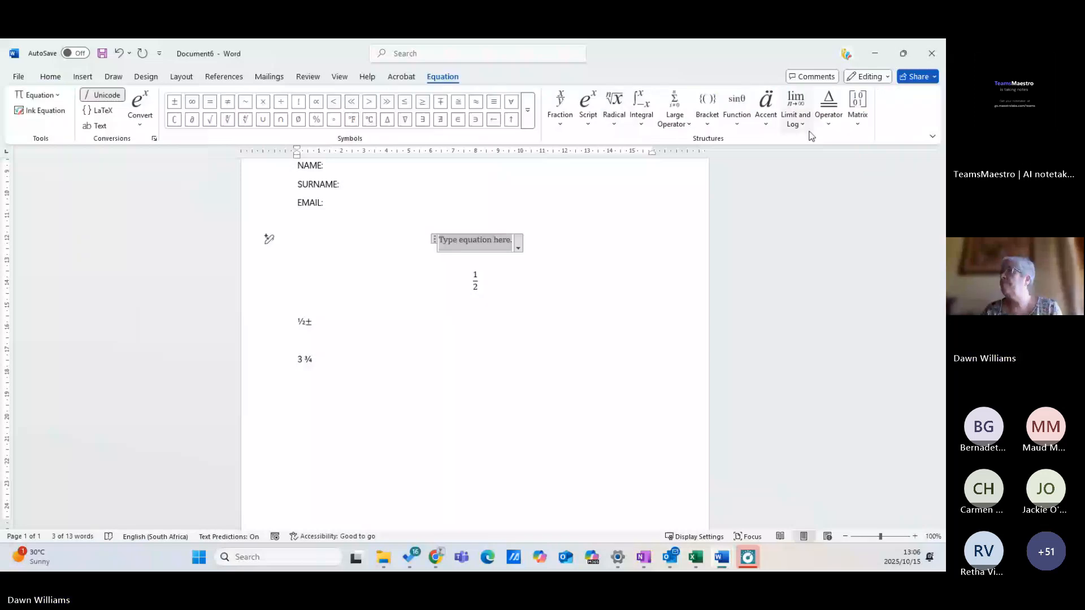
click(765, 125)
click(690, 124)
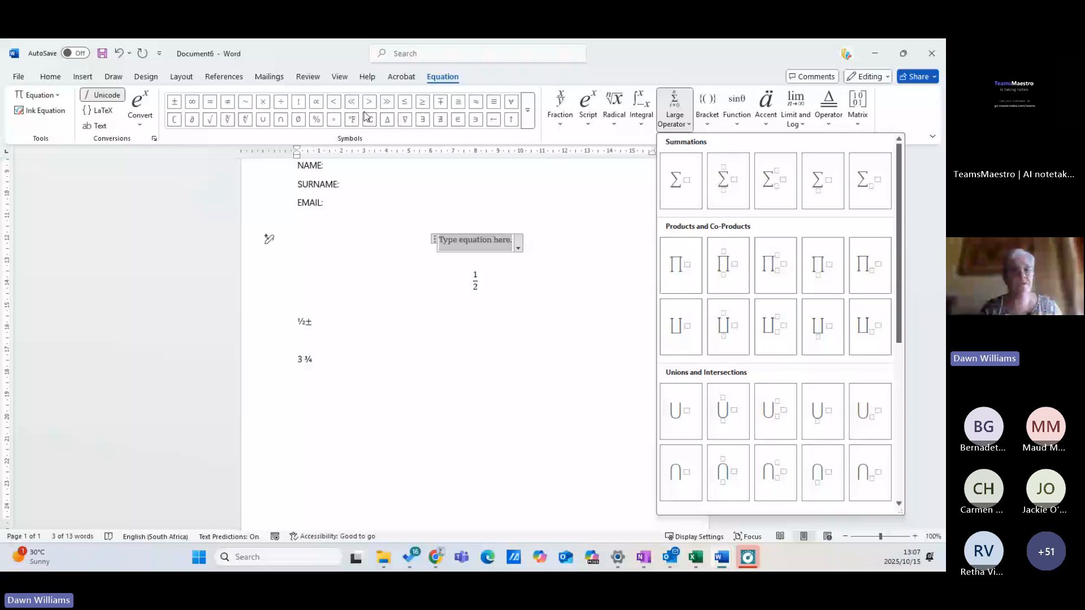
click(569, 168)
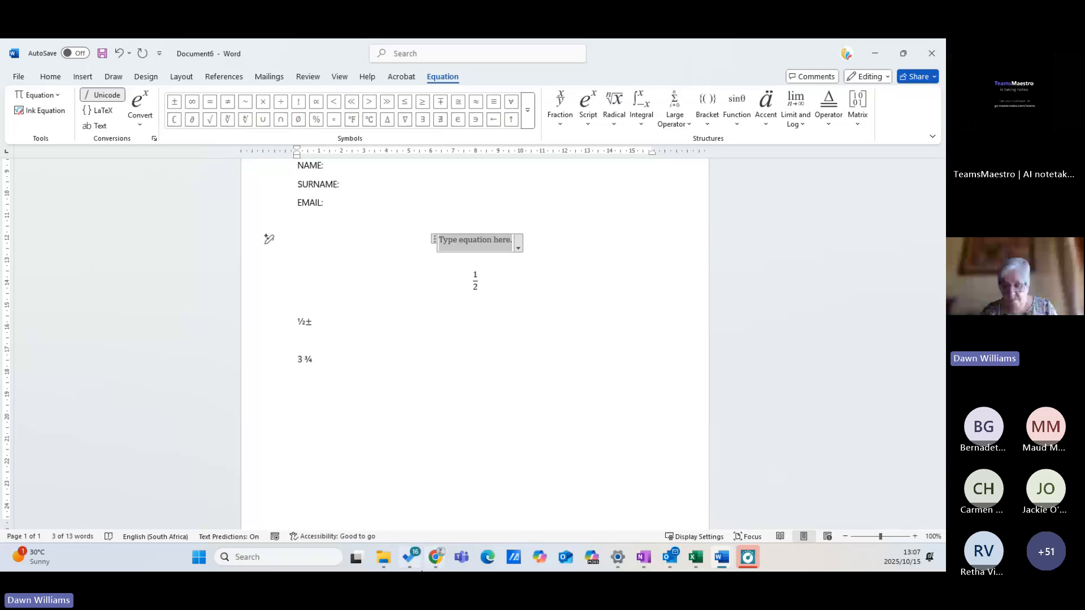
Delete the sample equations and typed fractions below the EMAIL line
mouse_move(435, 567)
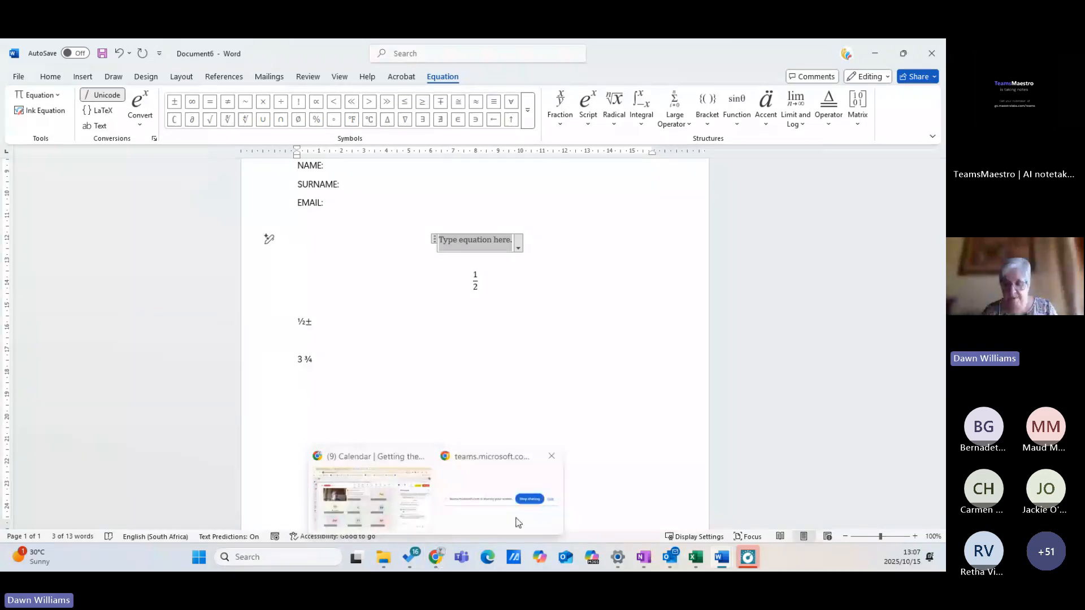
click(617, 349)
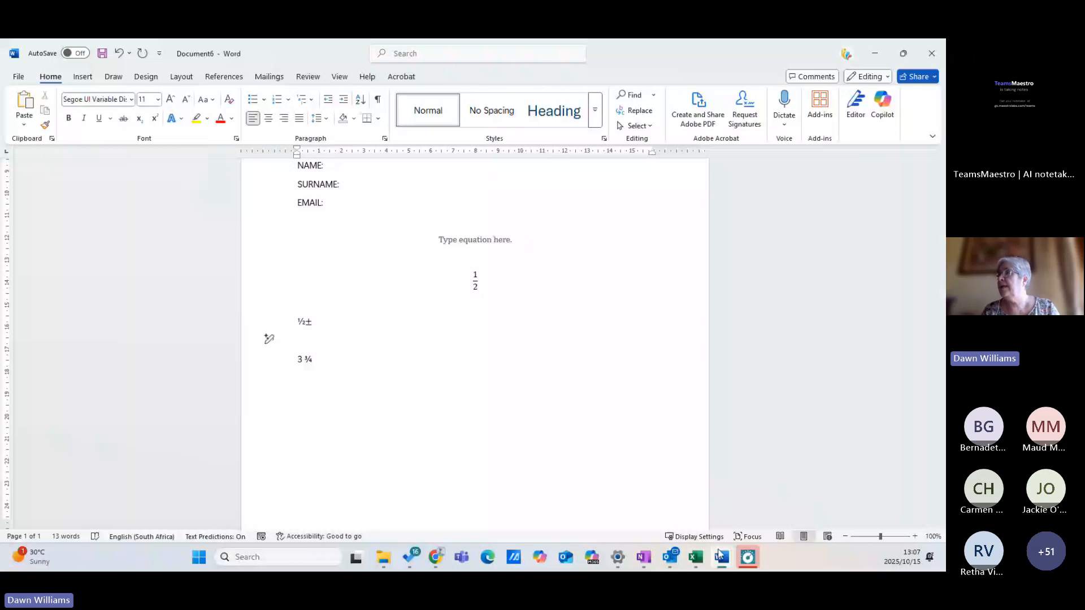
drag(432, 239, 459, 321)
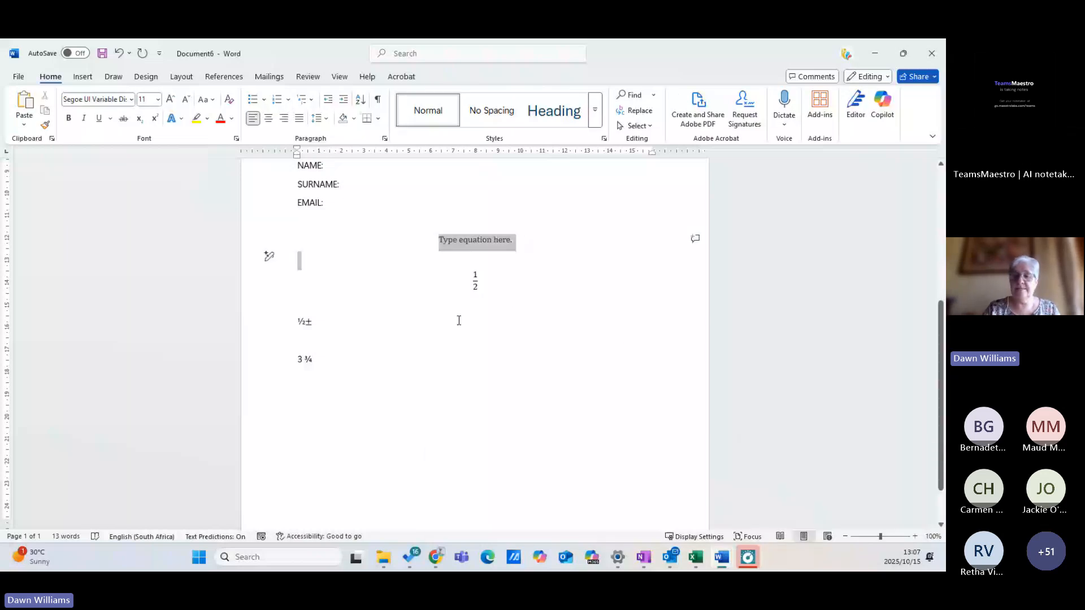
key(Delete)
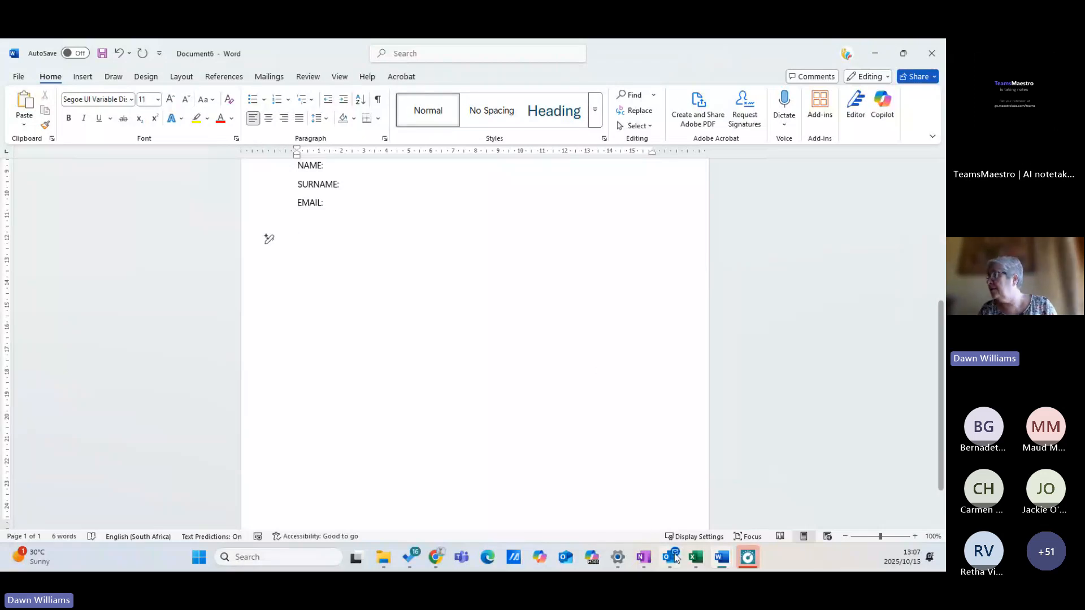
Review the Excel database merge workbook in Excel, and switch to the Mail Merge document in Word with its window maximized
click(695, 558)
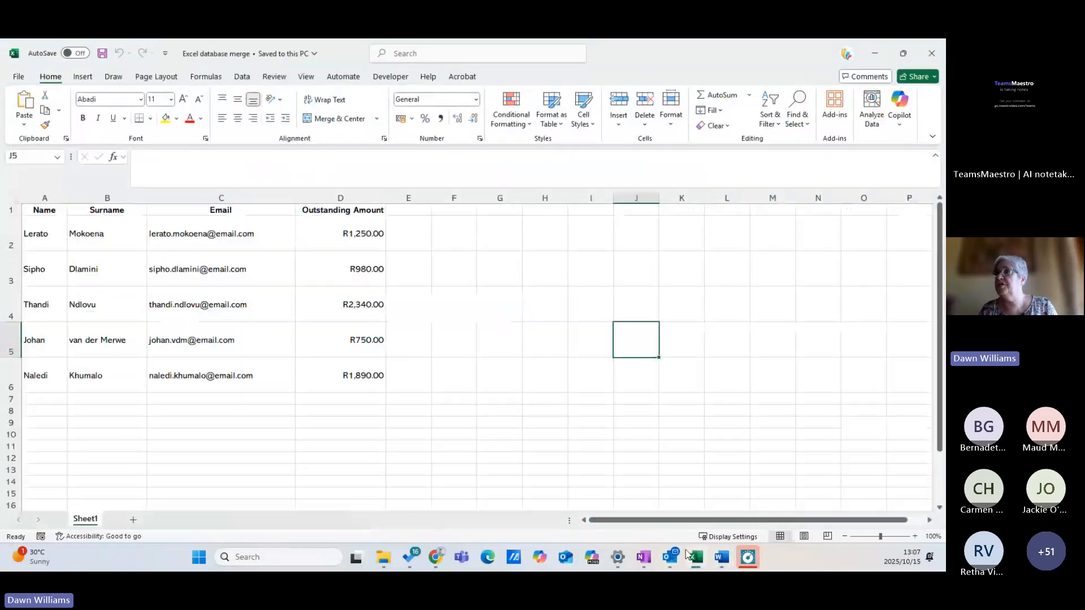
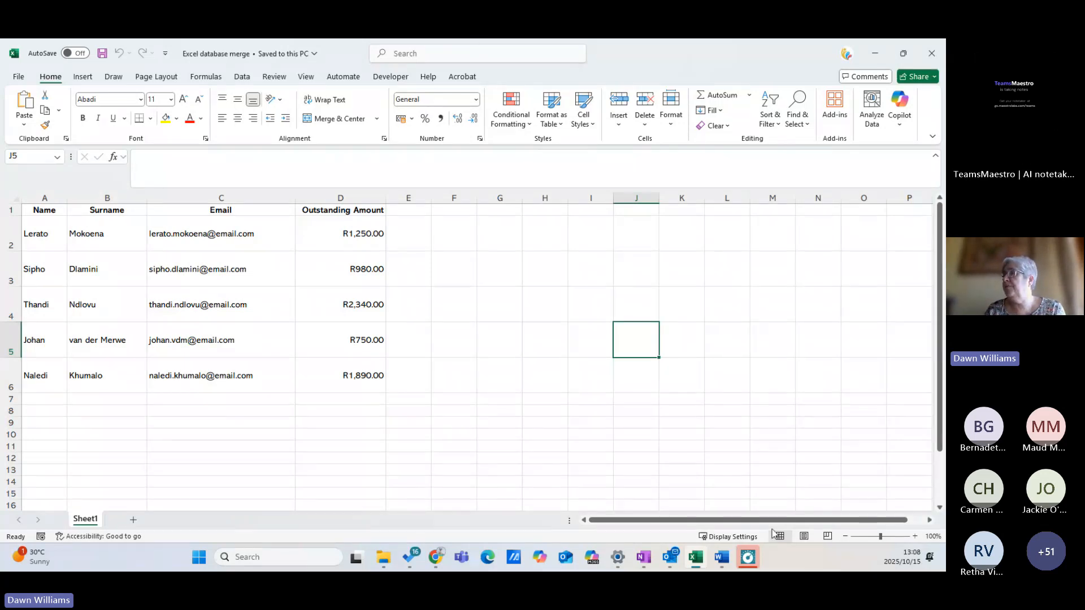
click(722, 557)
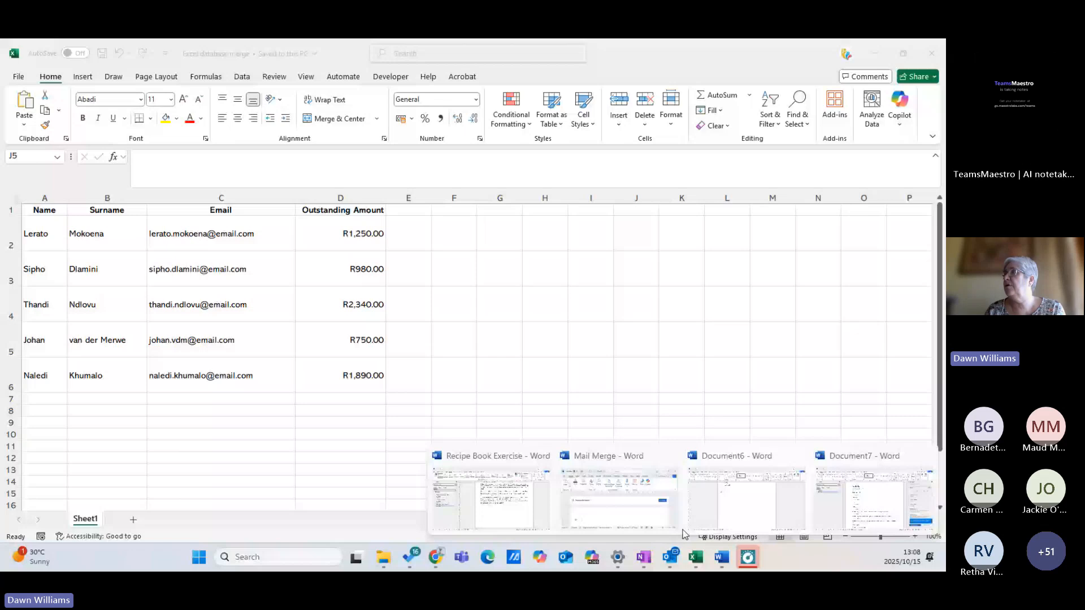
click(649, 506)
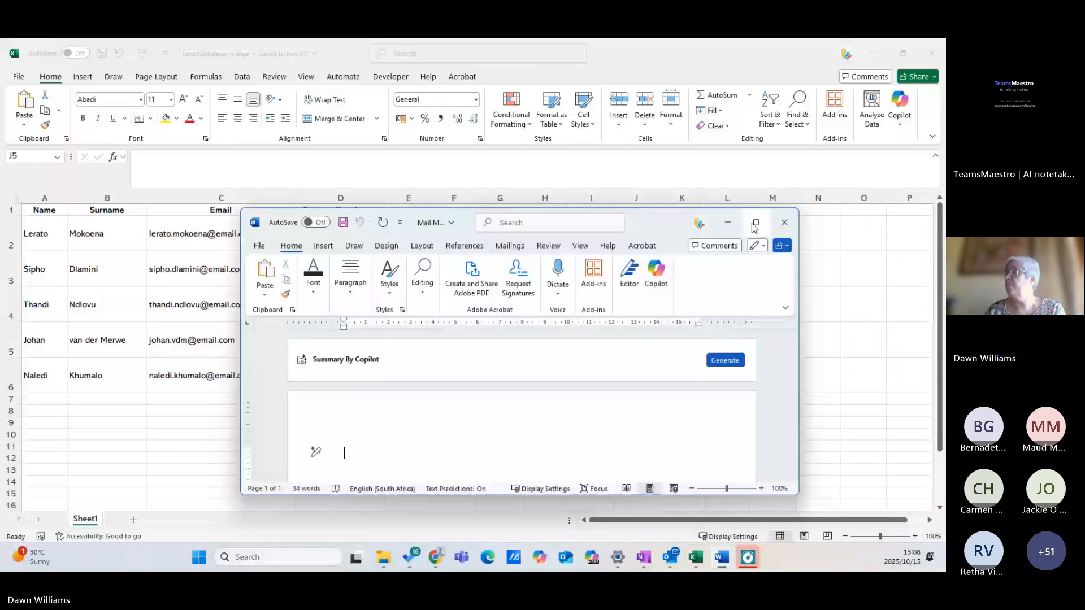
click(755, 218)
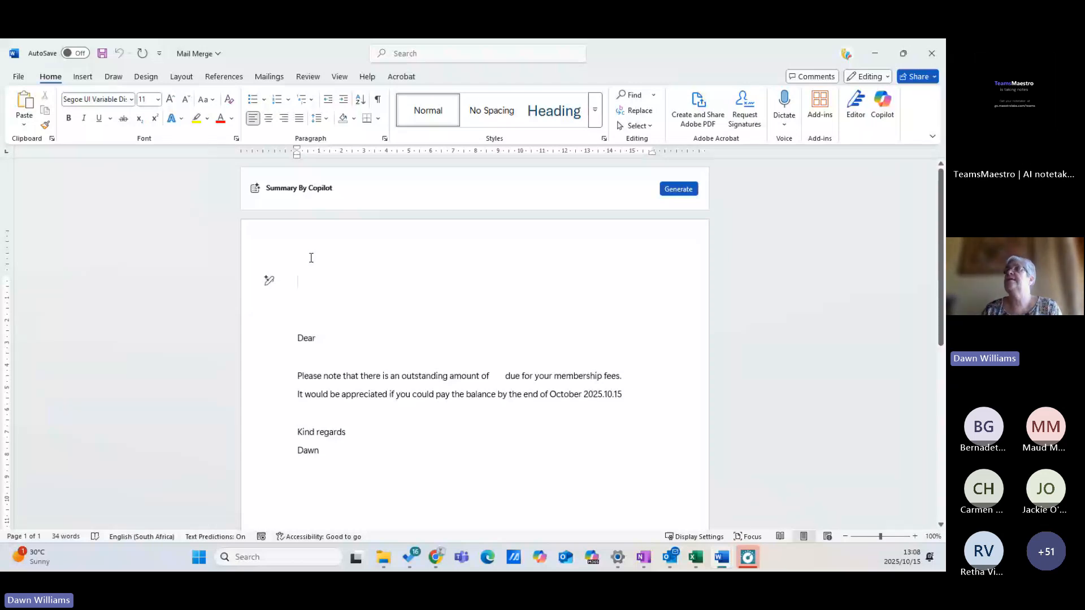
Start a mail merge of the Letters type for the membership fees letter
click(262, 81)
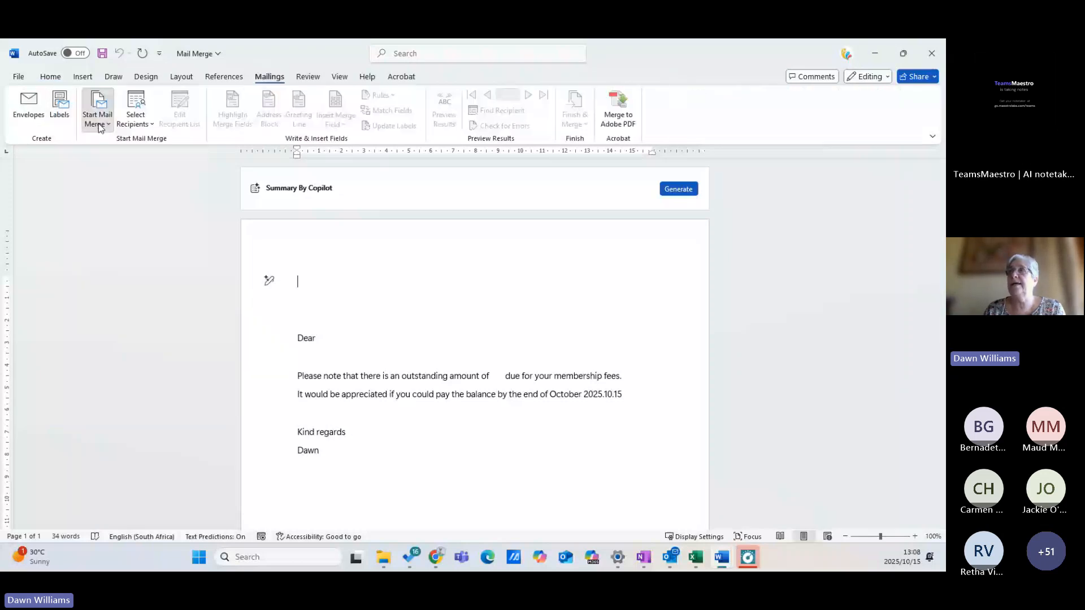
click(99, 125)
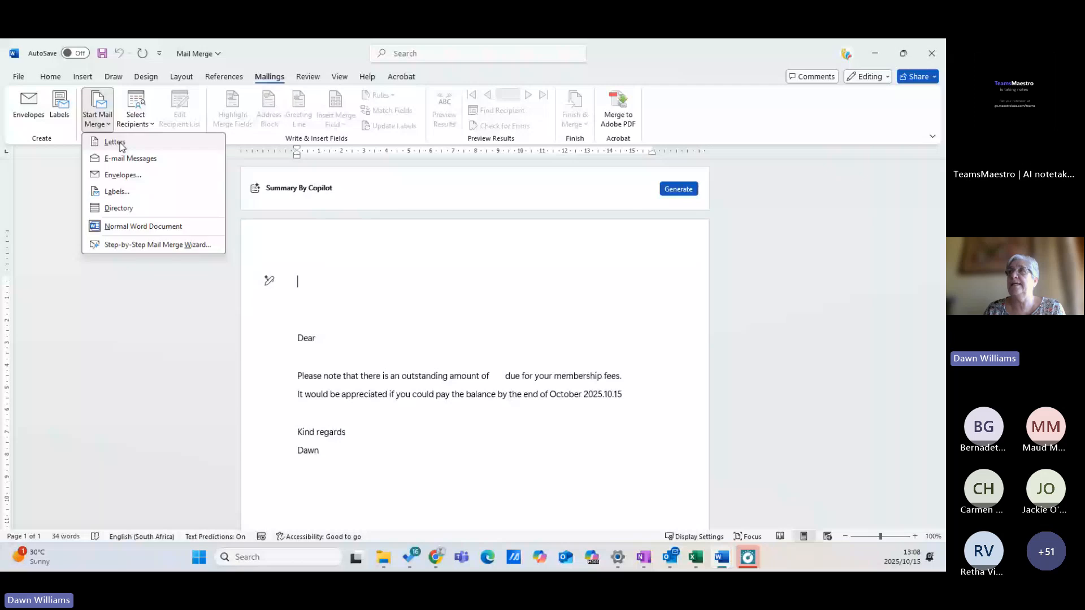
click(115, 142)
Attach the existing Excel database merge workbook from the Technology Exercises folder as the recipient list, using its first Sheet1$ table
click(142, 117)
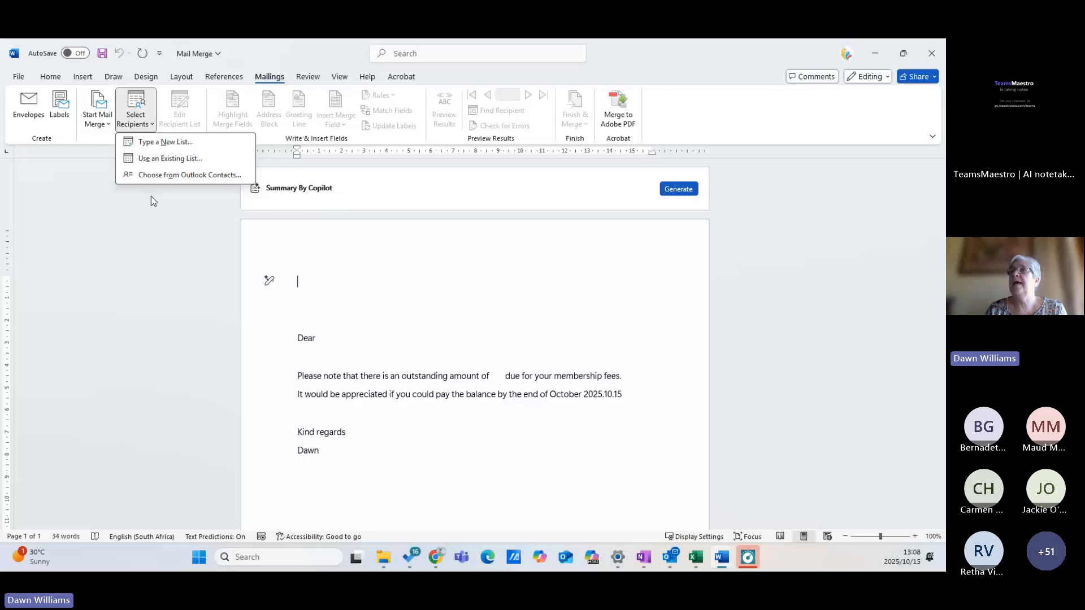
click(188, 160)
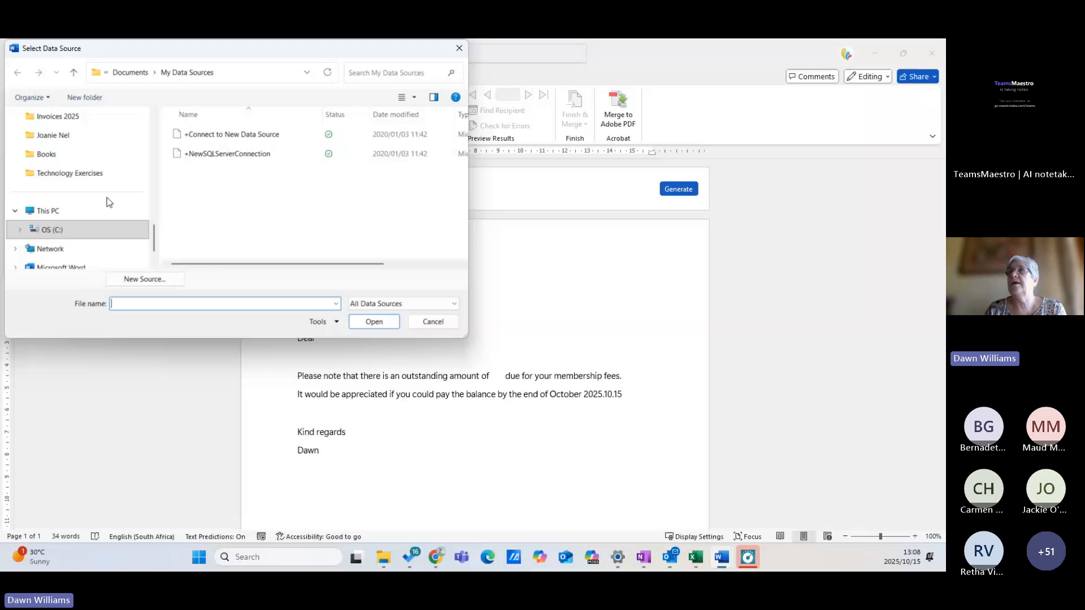
scroll(109, 195, up, 5)
click(98, 154)
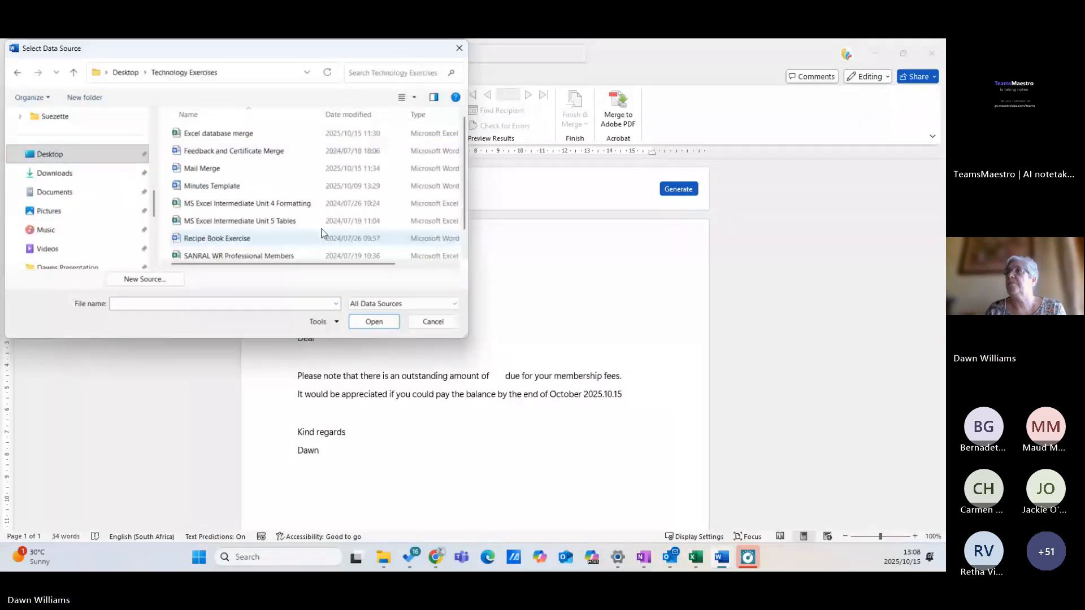
scroll(308, 213, down, 1)
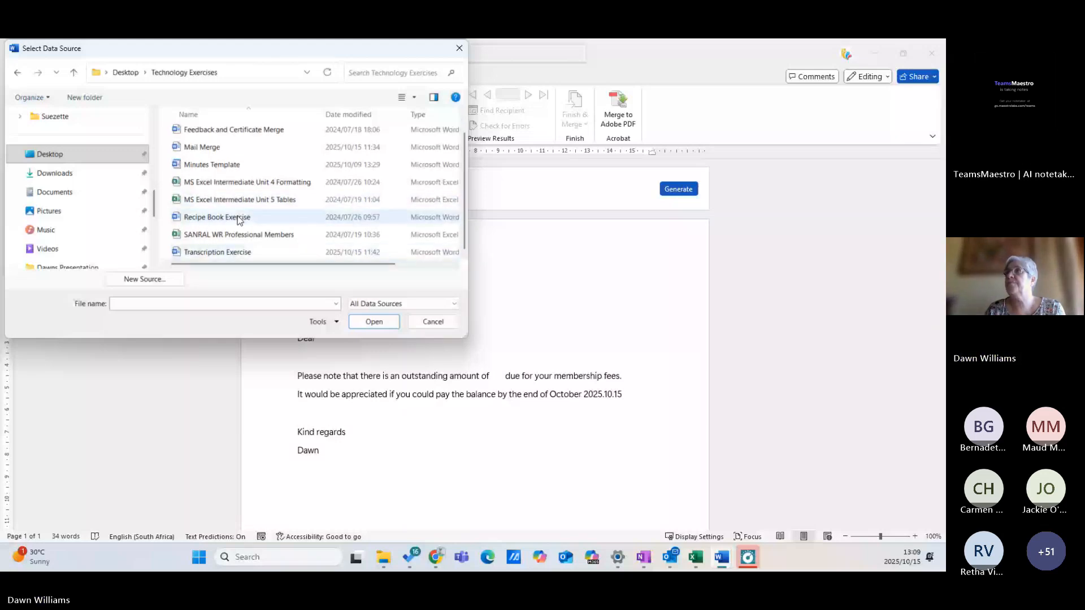
scroll(253, 210, up, 1)
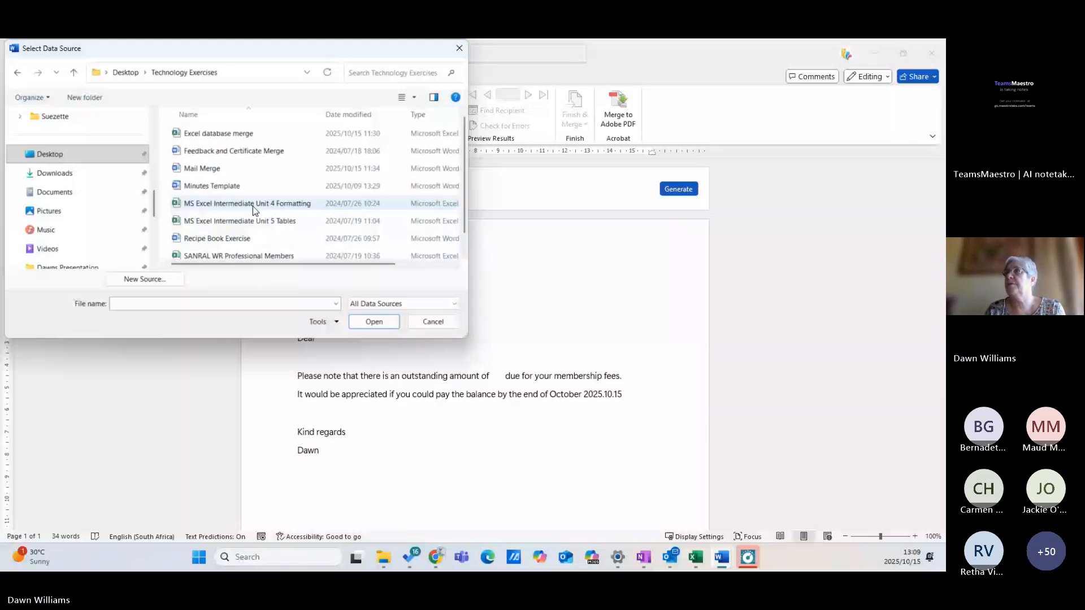
click(219, 133)
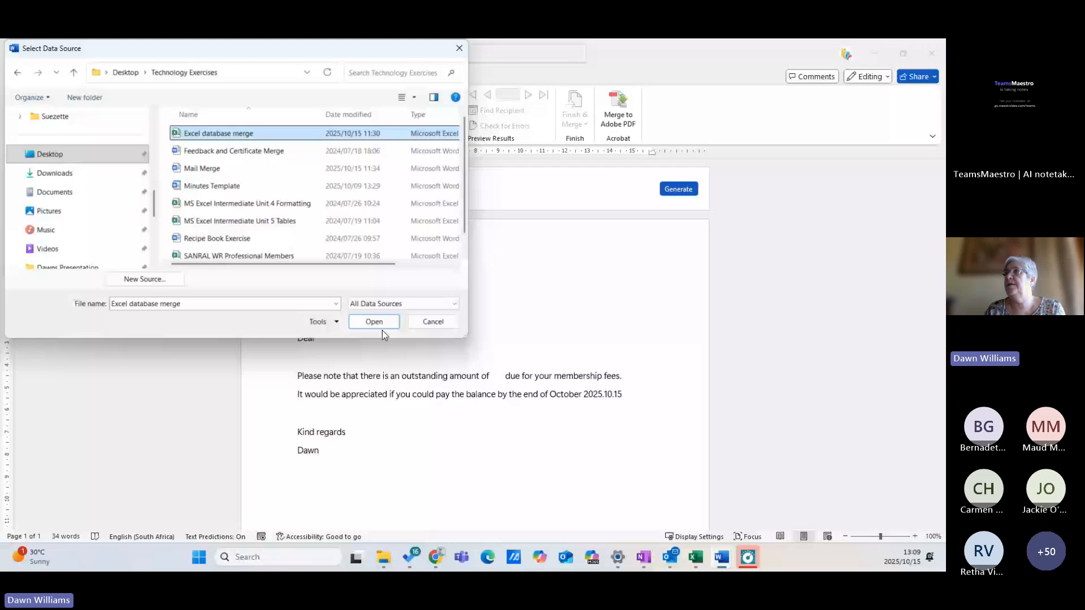
click(381, 327)
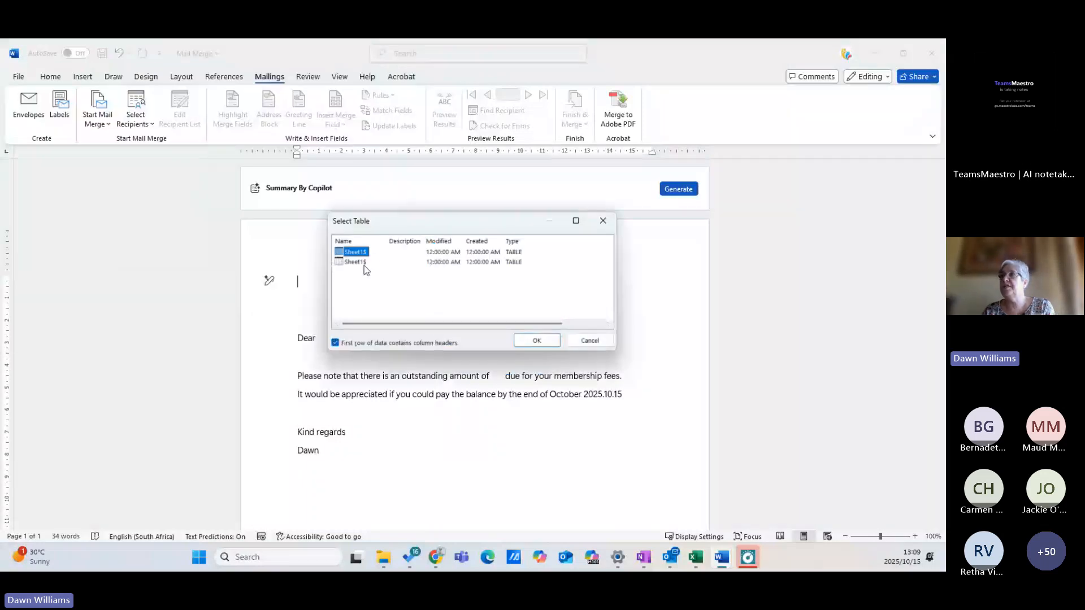
click(536, 341)
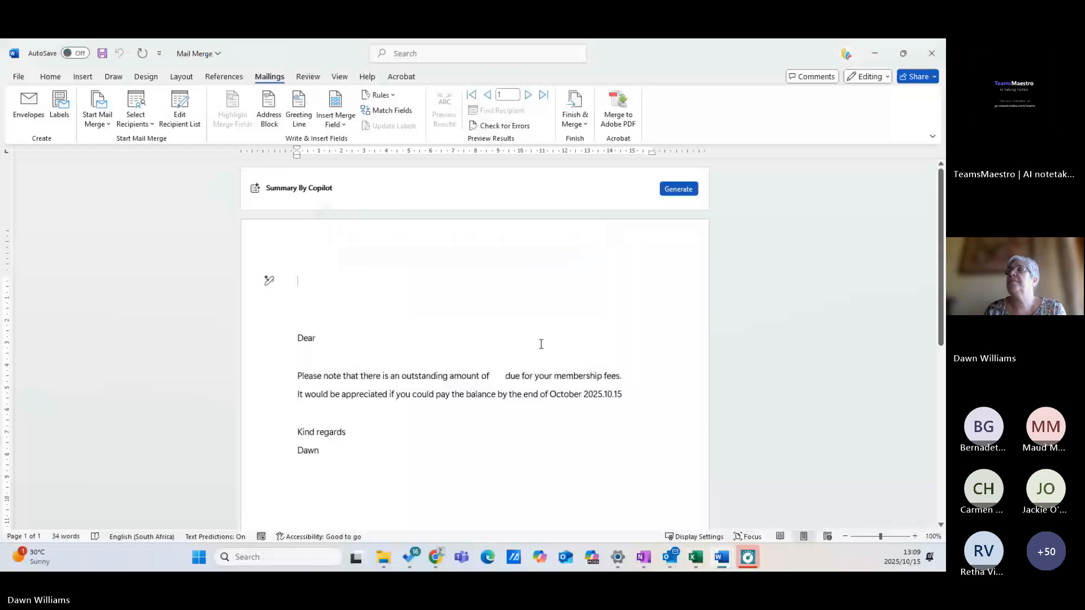
Review the recipients and their data columns in the mail merge recipient list, keeping all of them included
click(183, 121)
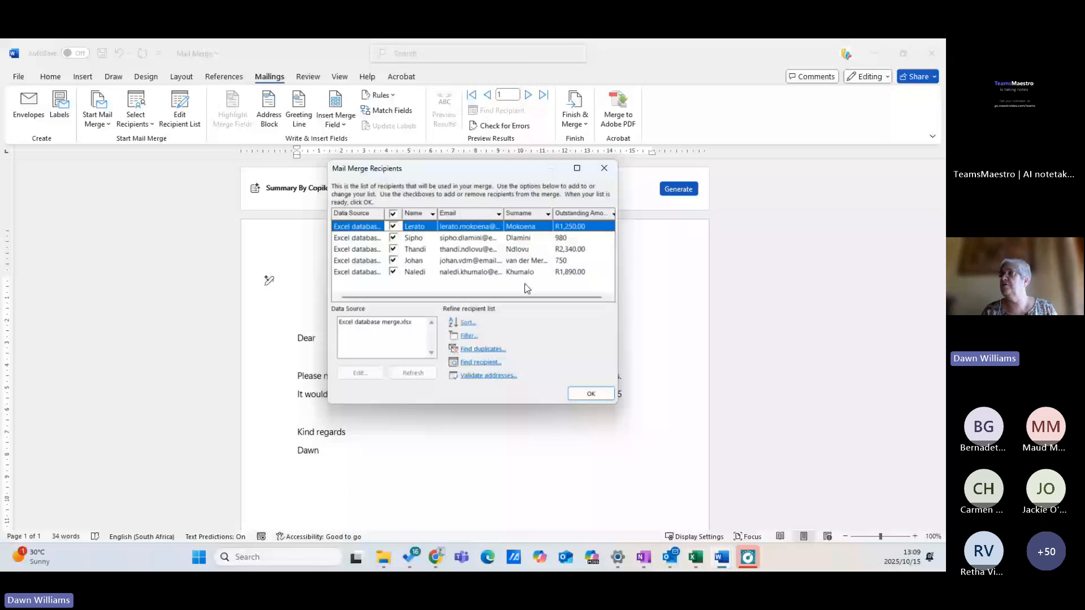
click(591, 395)
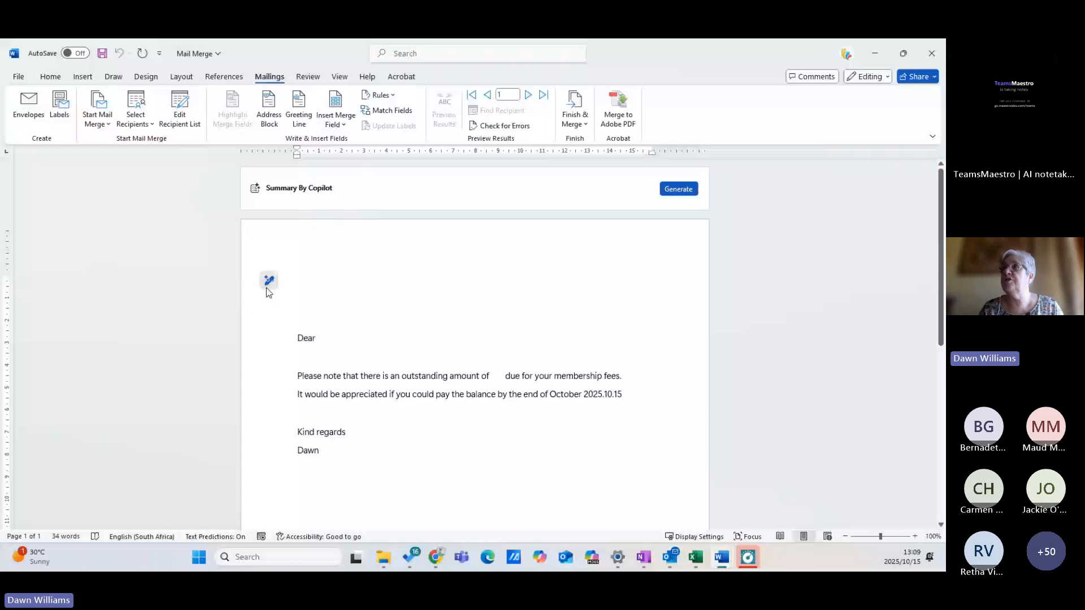
Open the list of merge fields available for insertion at the start of the letter
click(350, 128)
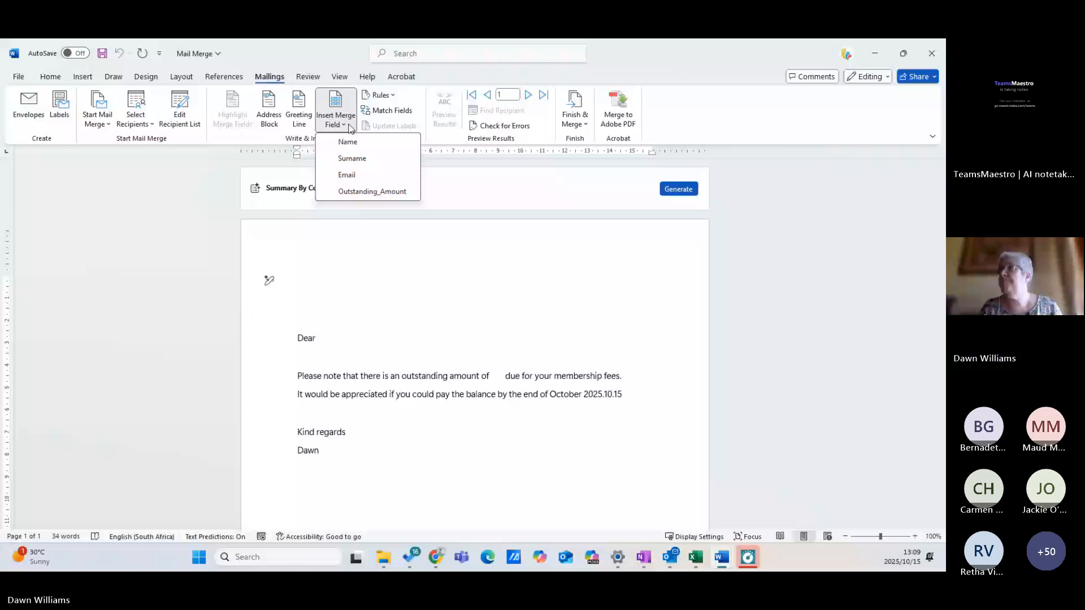
Insert the Name, Surname and Email merge fields above the greeting, and remove one blank line beneath them
click(347, 142)
key(Return)
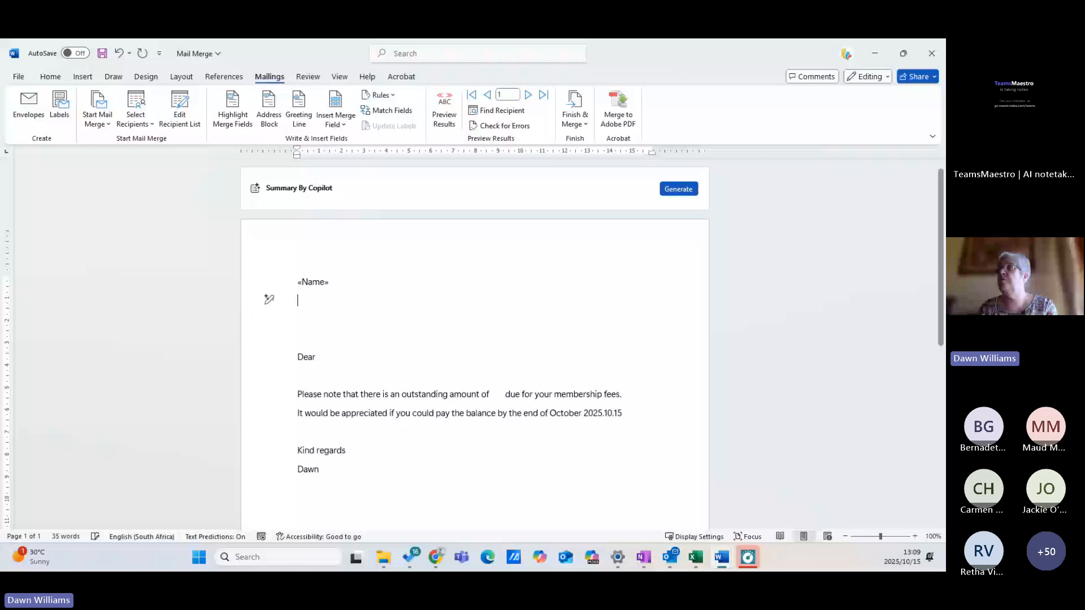
click(339, 281)
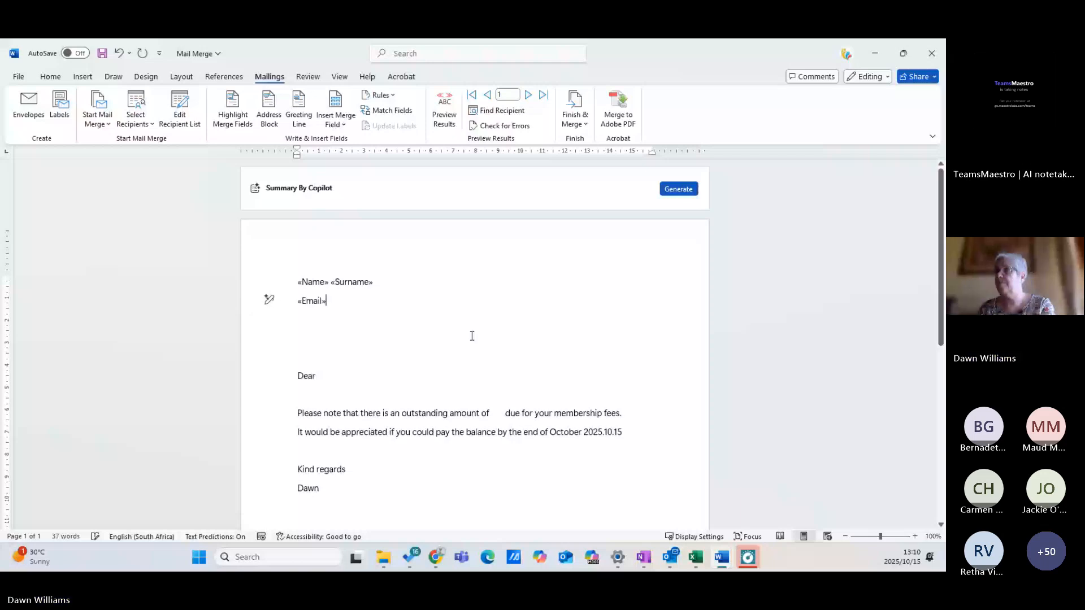
click(356, 334)
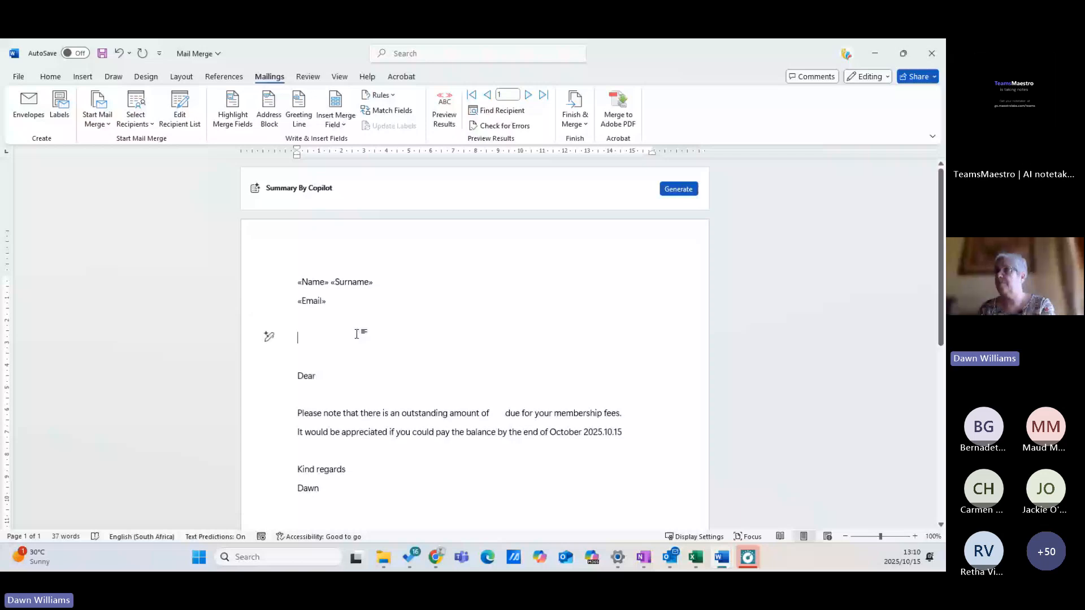
key(Delete)
Insert the Name merge field after "Dear" in the greeting
click(352, 359)
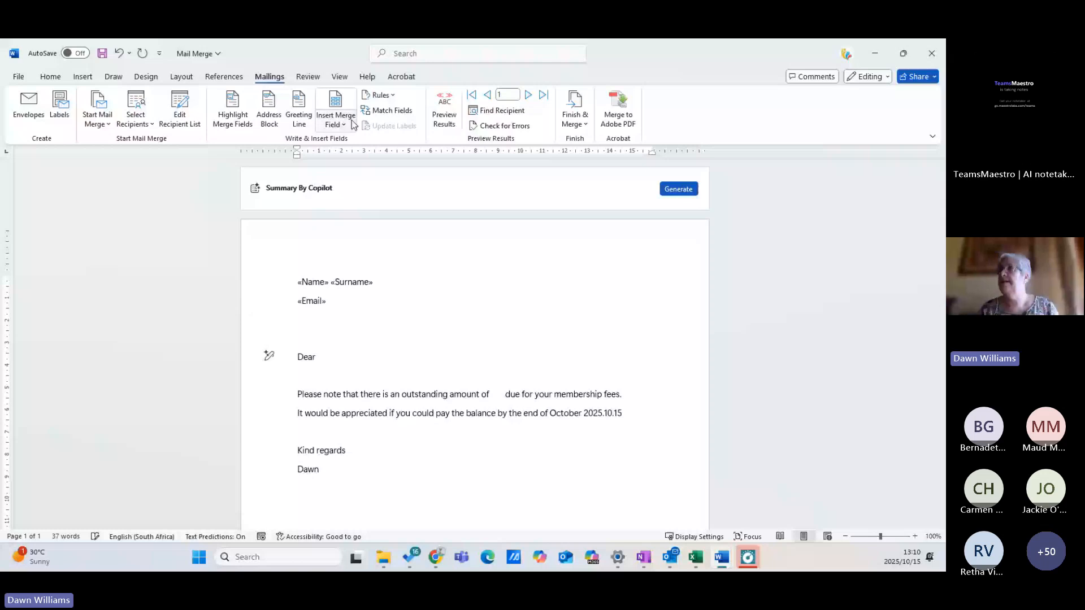
click(349, 124)
click(372, 145)
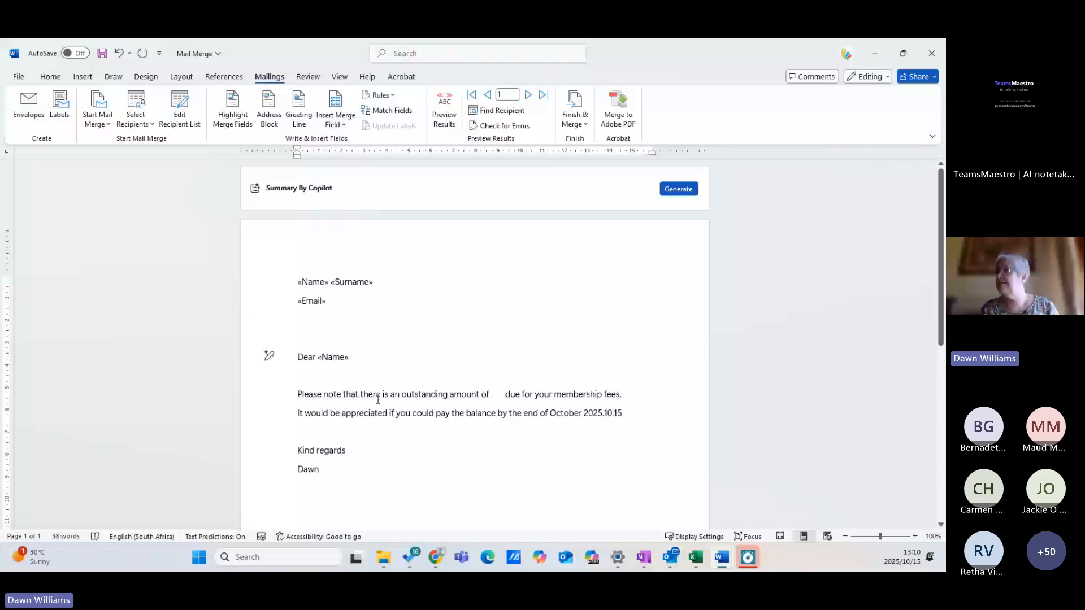
Insert the Outstanding_Amount merge field after "outstanding amount of" and reduce the extra space before "due"
click(492, 394)
click(349, 128)
click(379, 191)
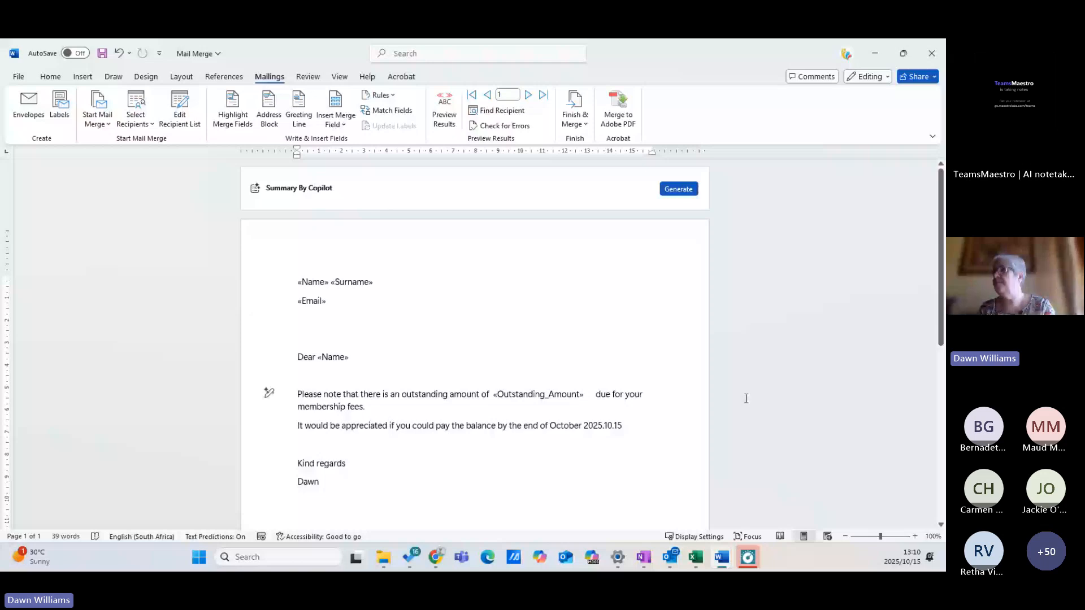
key(ctrl+z)
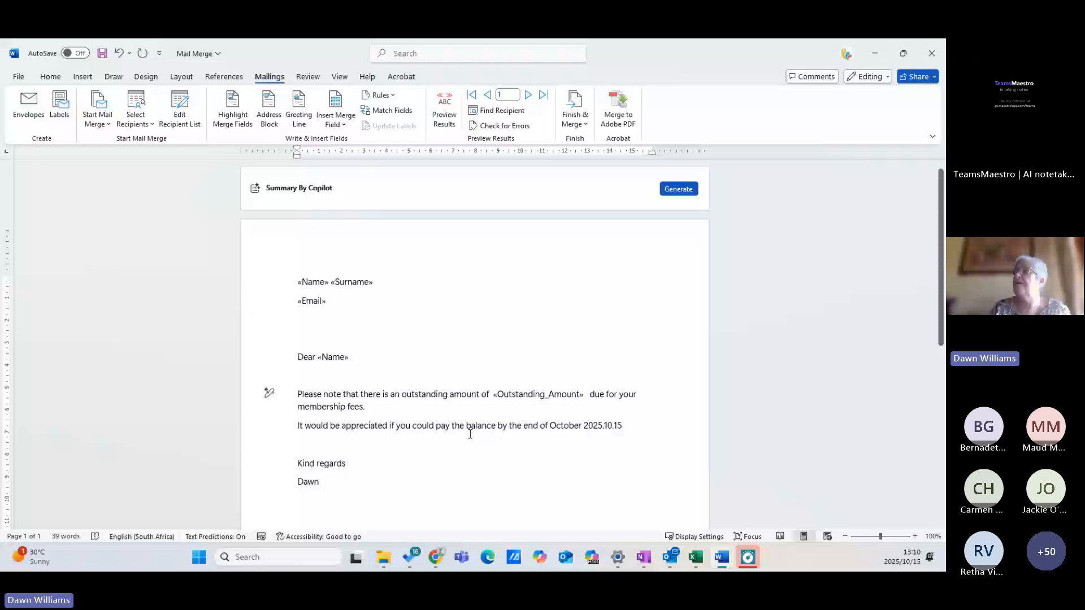
Finish the merge as individual letters in a new document, and look through the letters for the different recipients
click(575, 116)
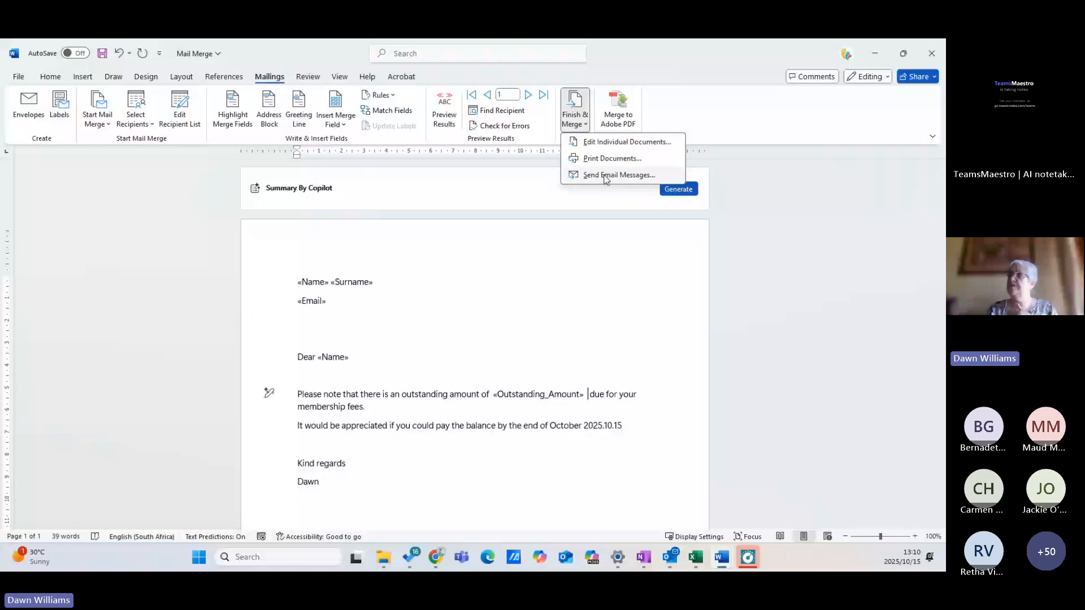
click(604, 175)
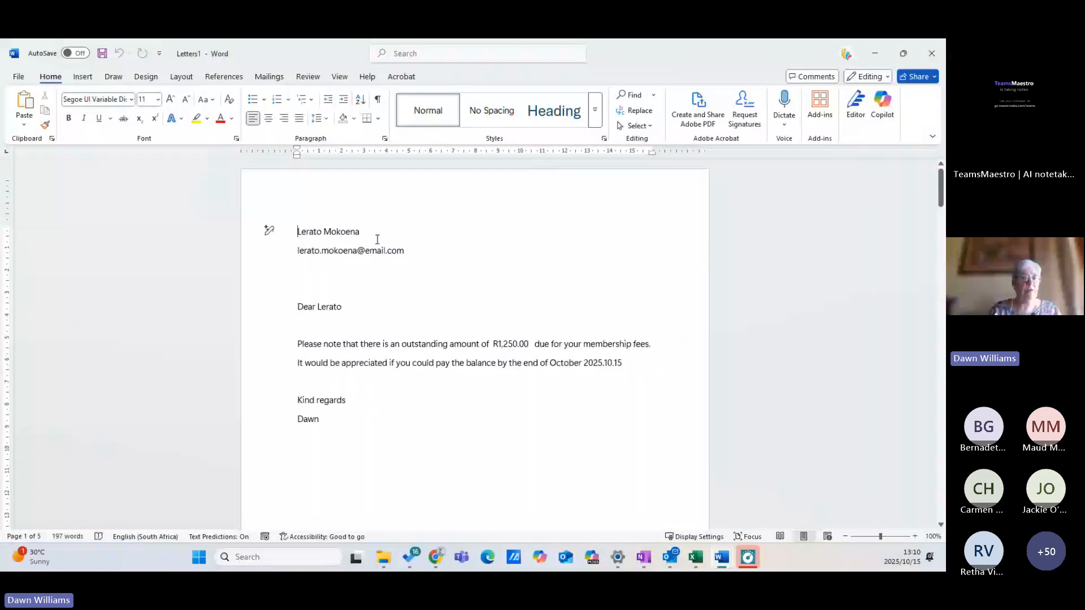
scroll(405, 321, down, 3)
scroll(405, 320, down, 8)
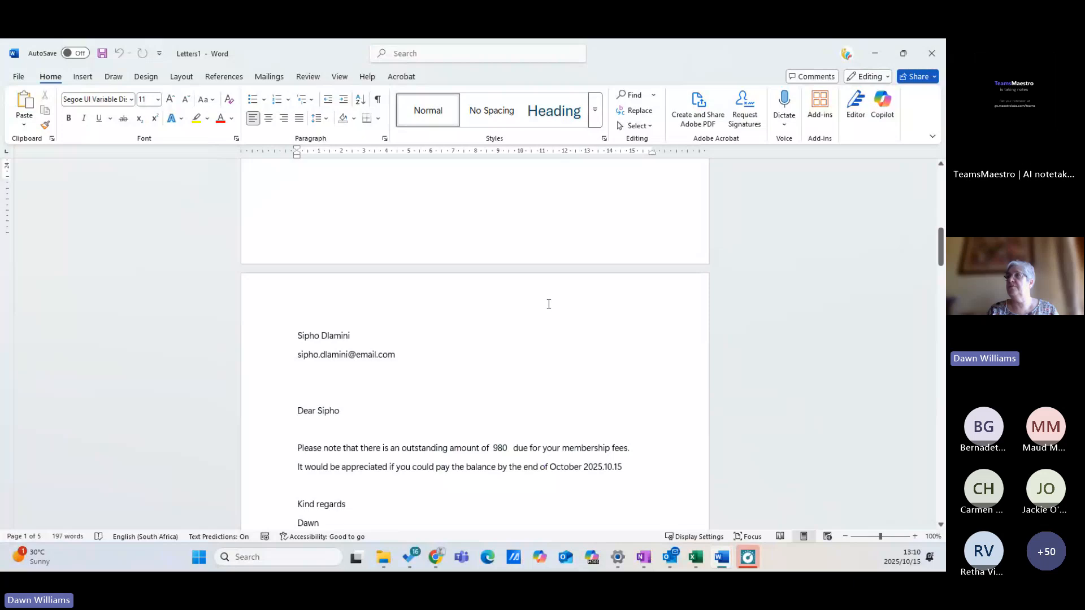
scroll(549, 303, down, 10)
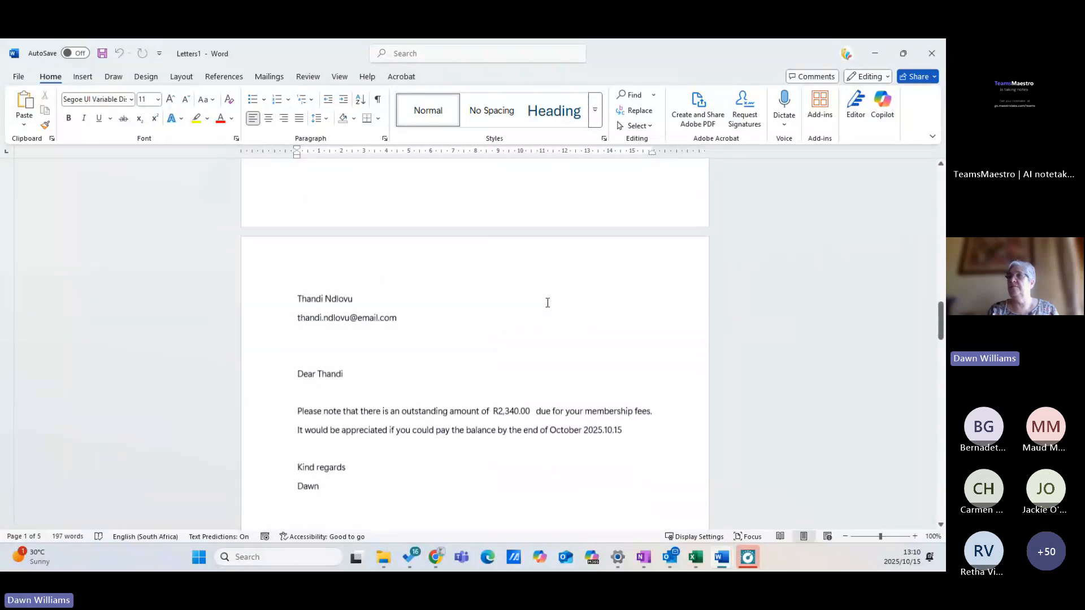
scroll(547, 303, down, 10)
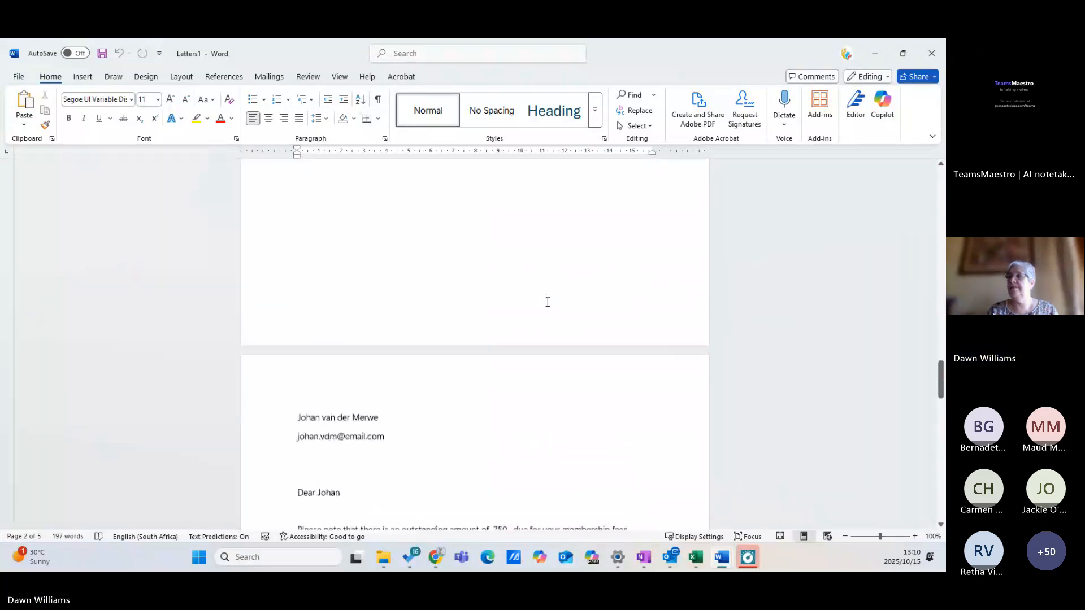
scroll(548, 302, down, 5)
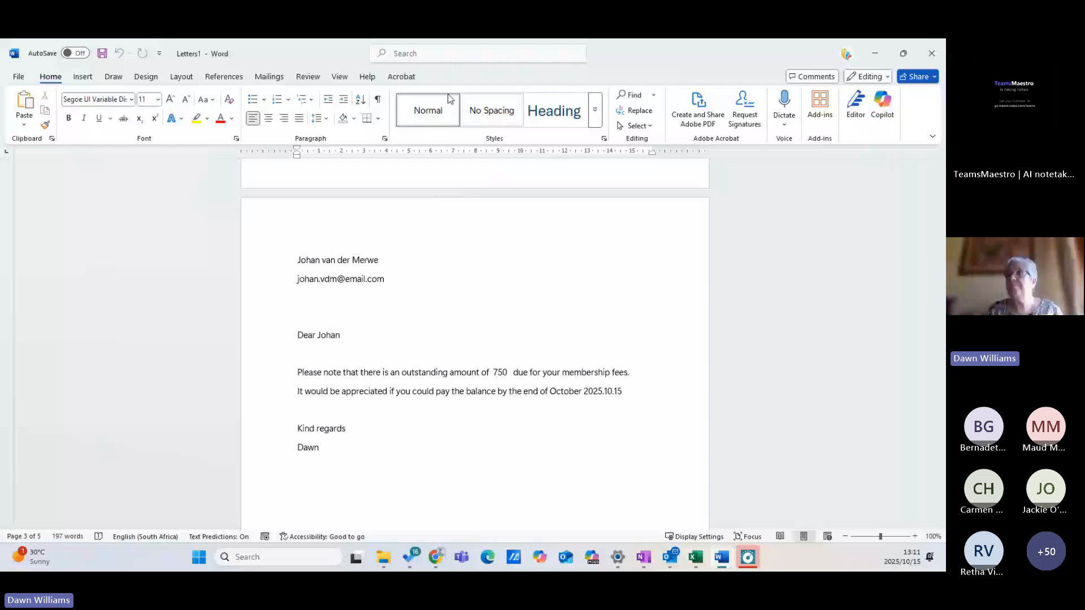
click(401, 76)
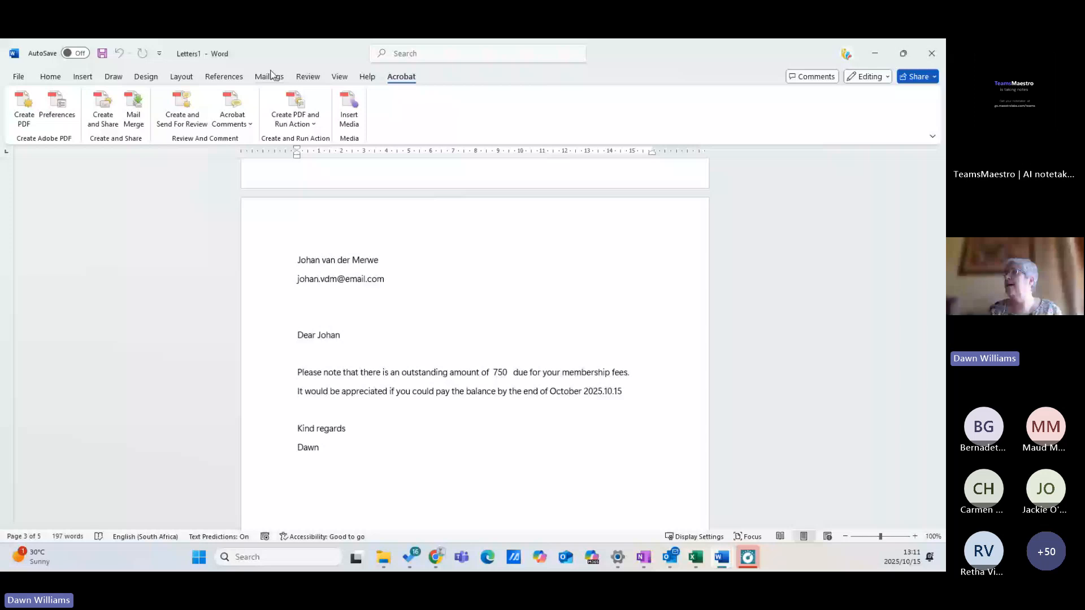
click(270, 76)
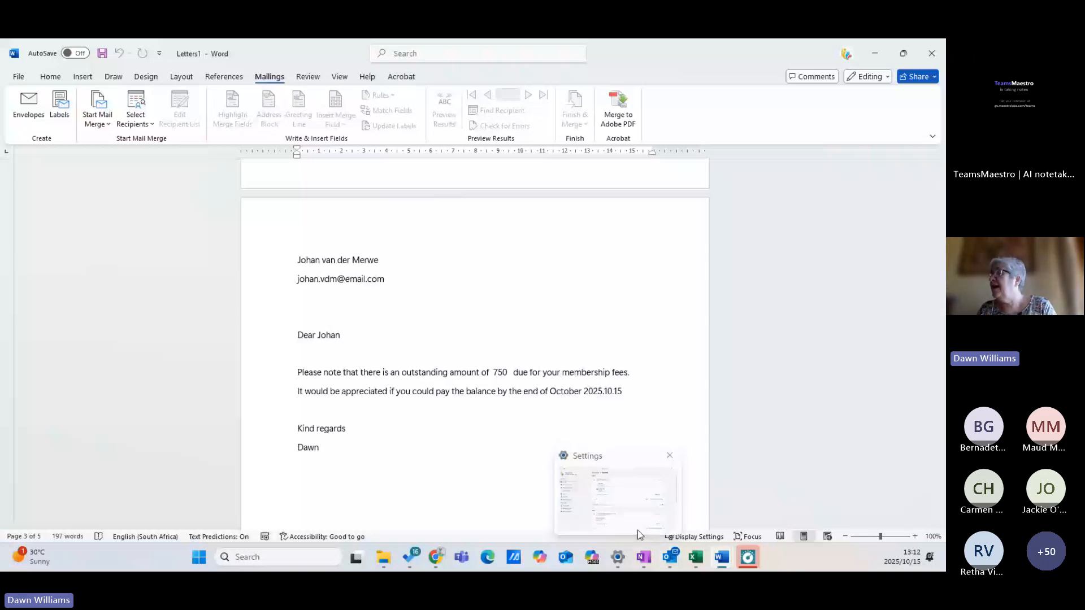
Switch to the Document6 window
mouse_move(723, 560)
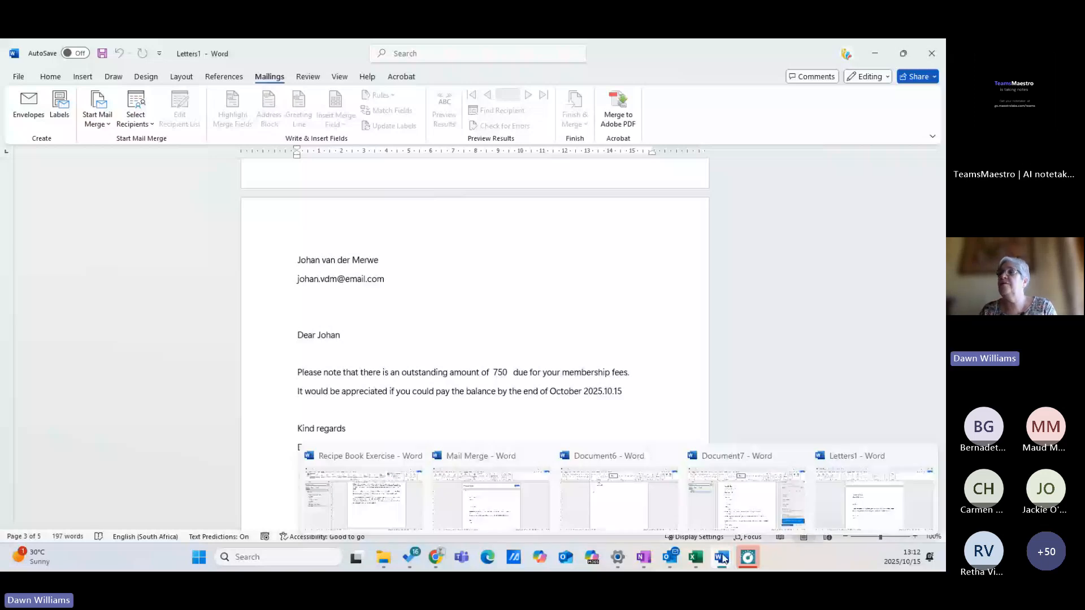
click(619, 497)
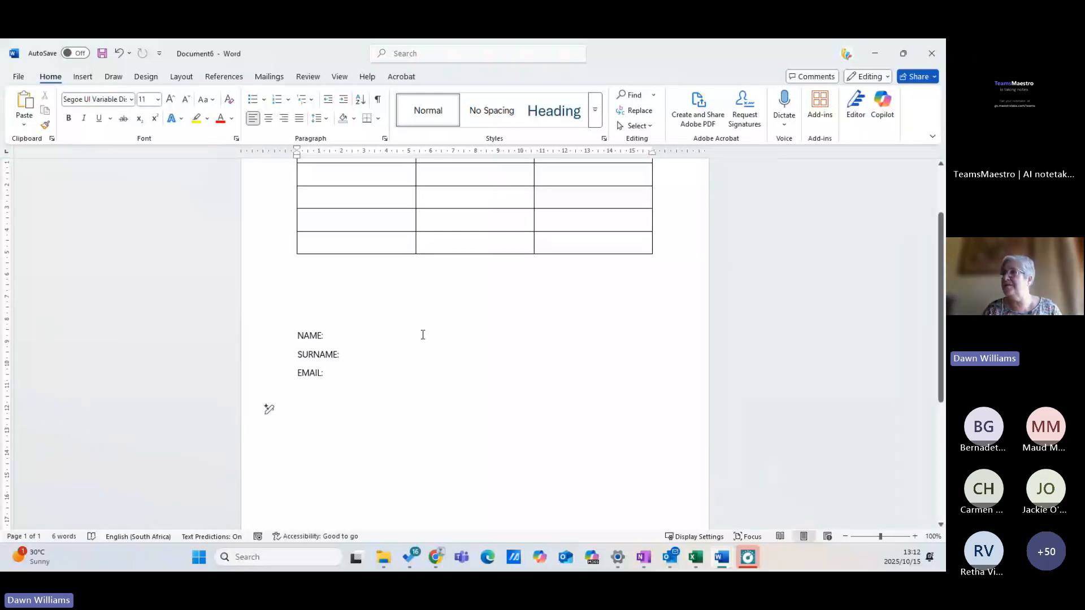
Add a fill-in line made of full stops after the "NAME:" label below the table
click(362, 331)
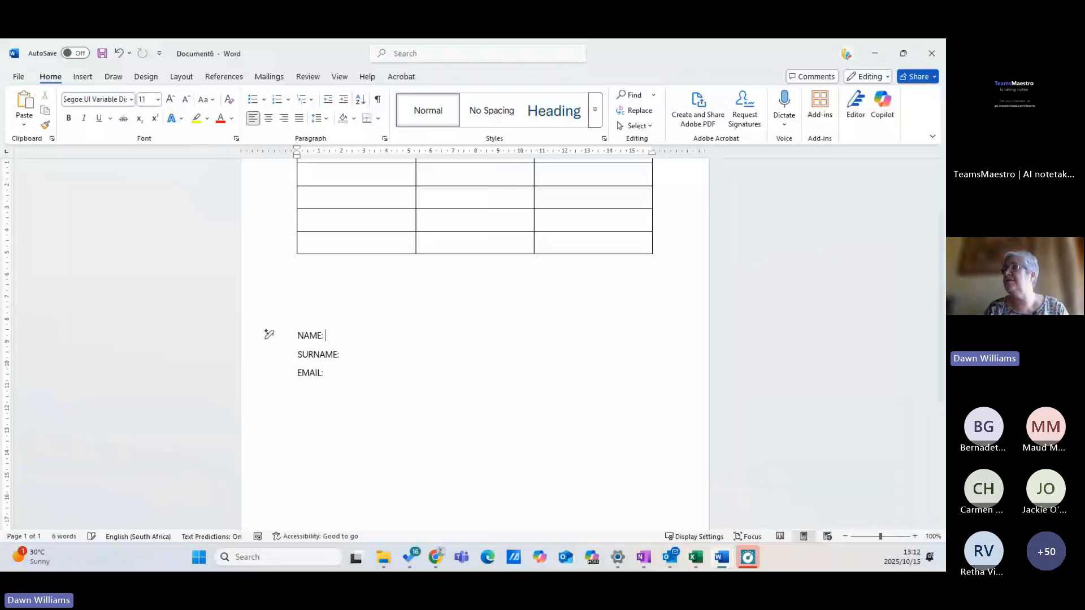
scroll(475, 339, up, 1)
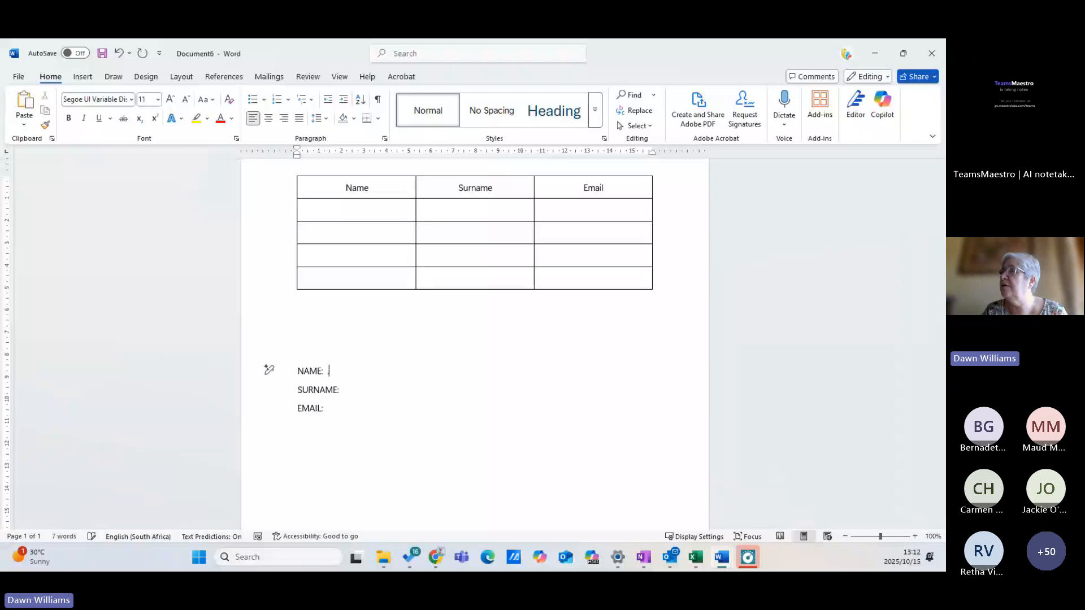
text(..............................................................)
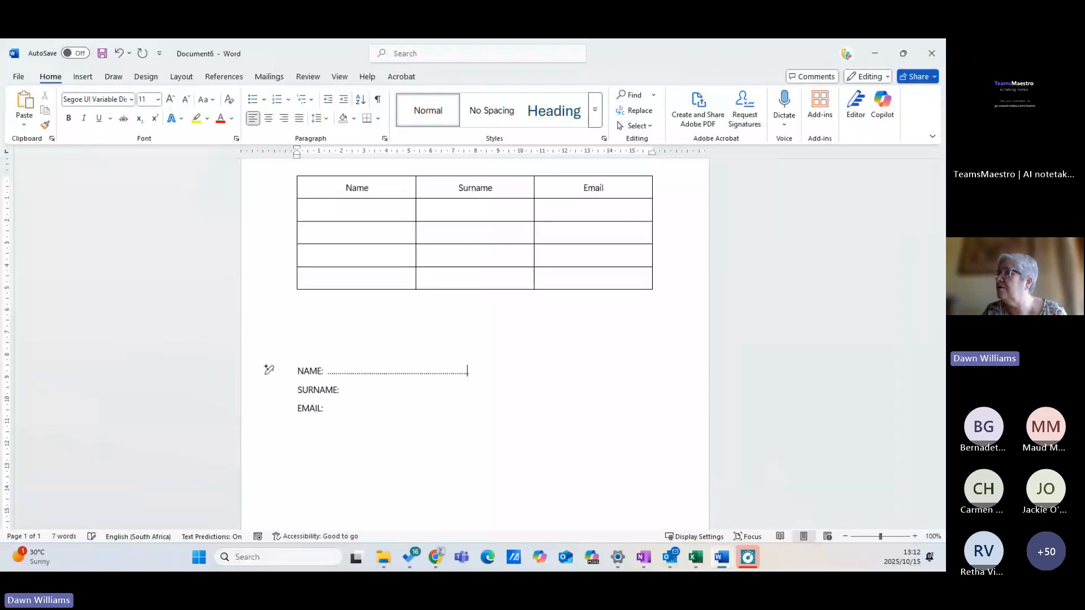
text(.................................................)
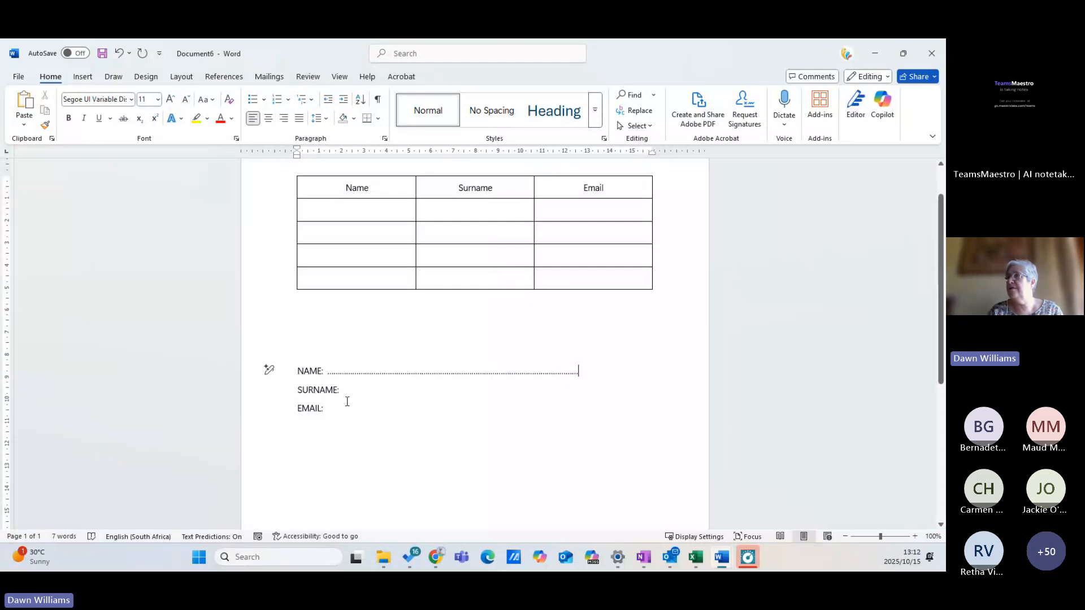
Try to add a matching line of full stops after "SURNAME:", and remove the dotted lines from both labels
click(368, 390)
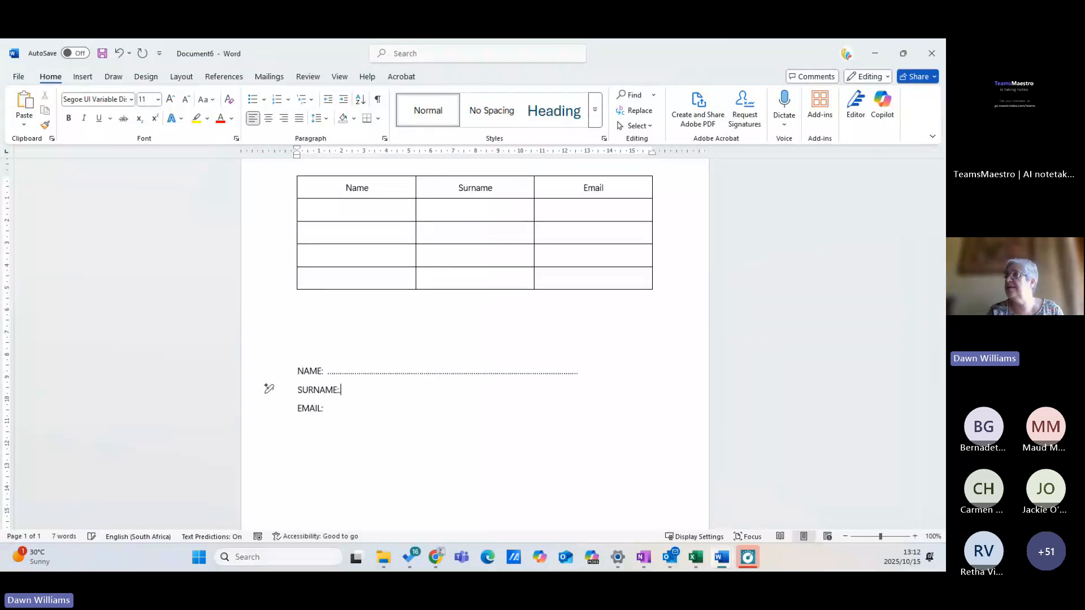
text(...........................................................................)
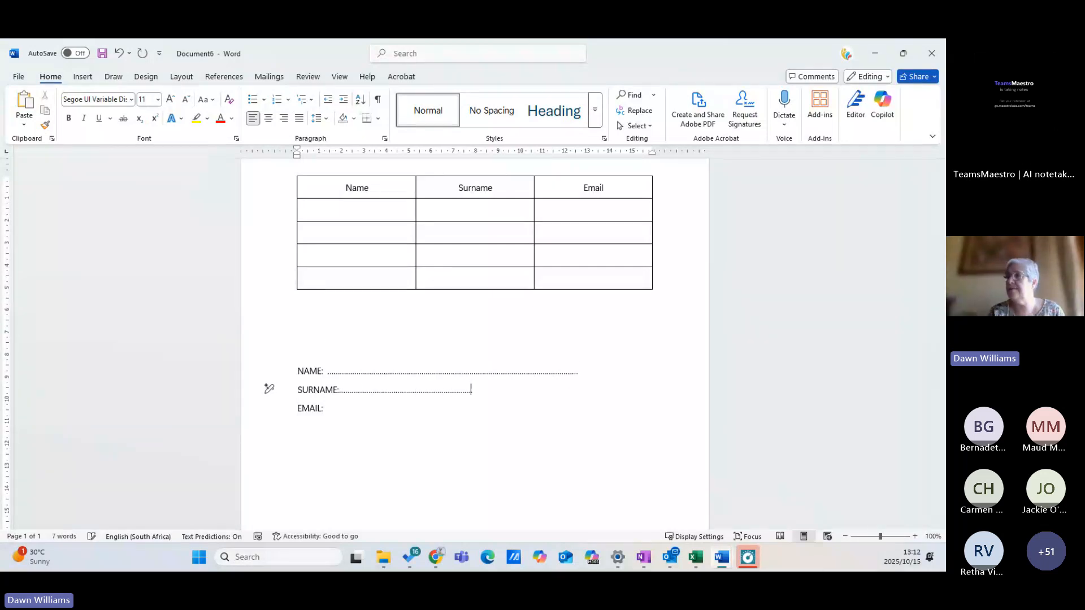
text(...........................................)
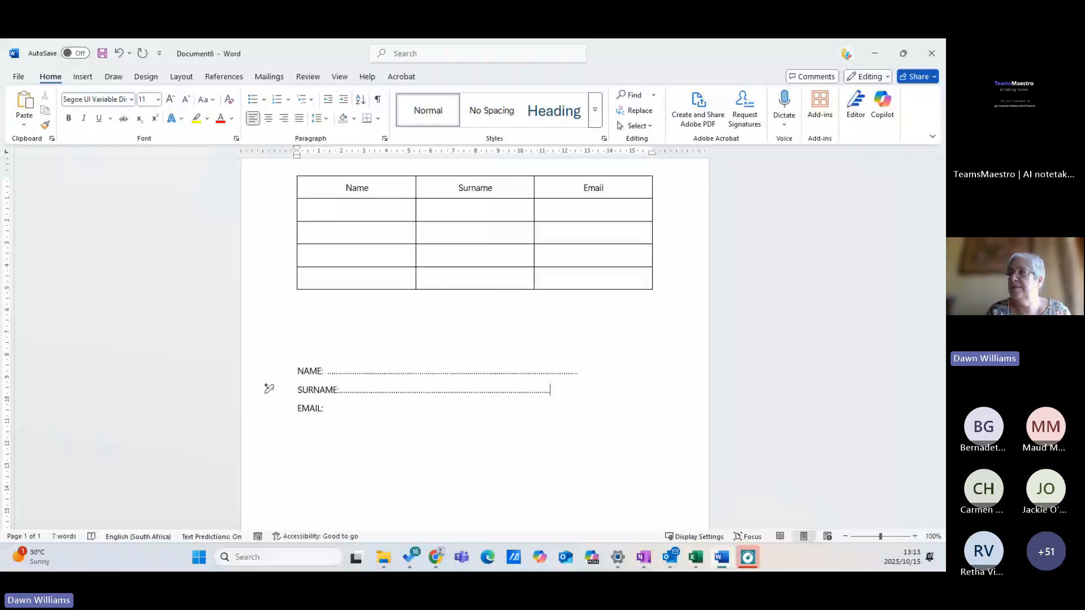
text(.)
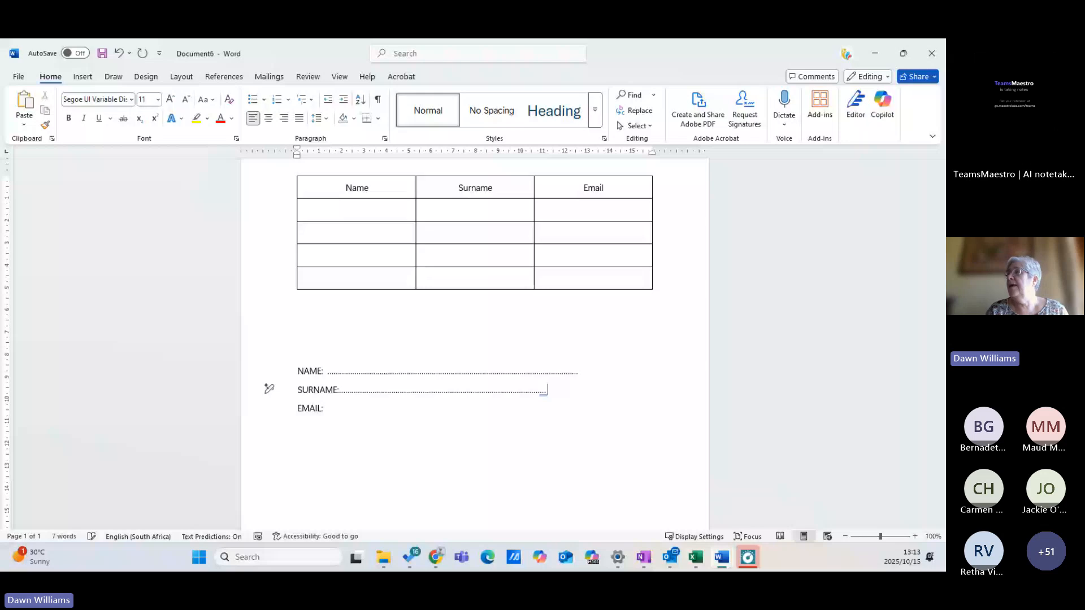
key(ctrl+z)
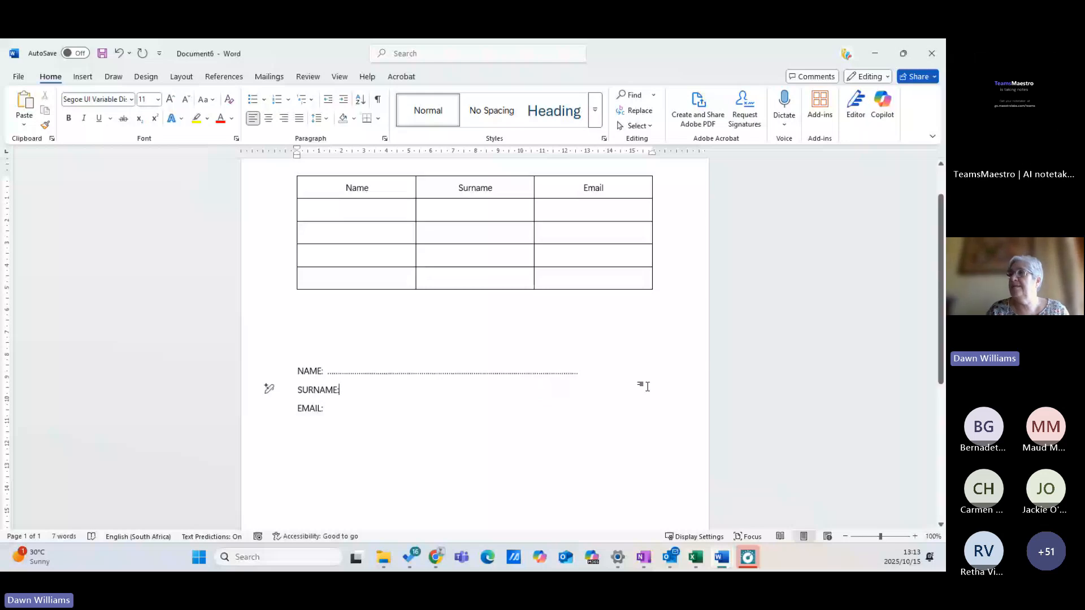
double_click(331, 371)
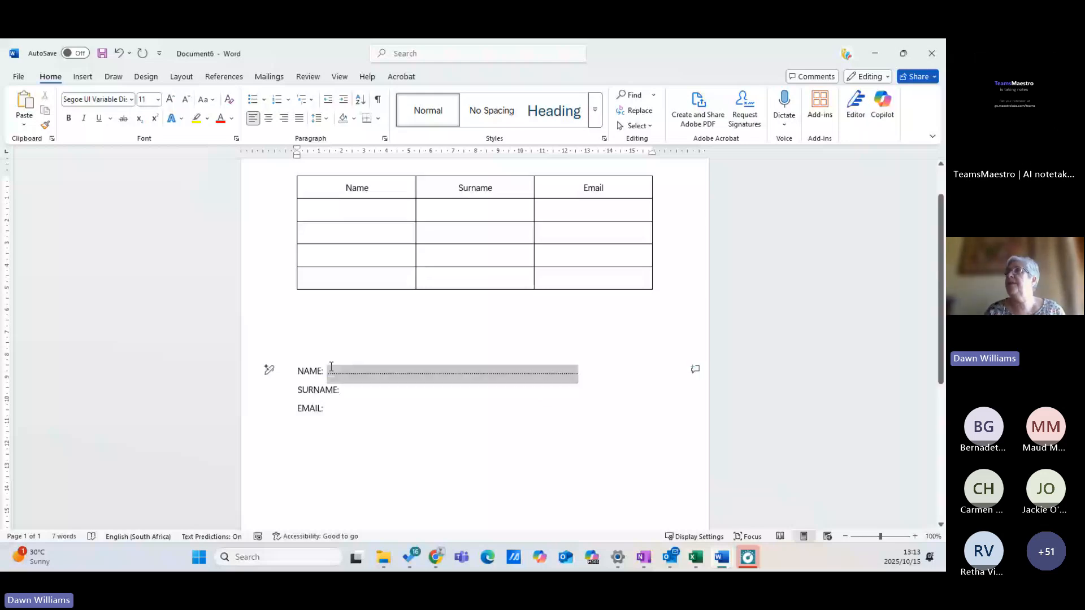
key(Delete)
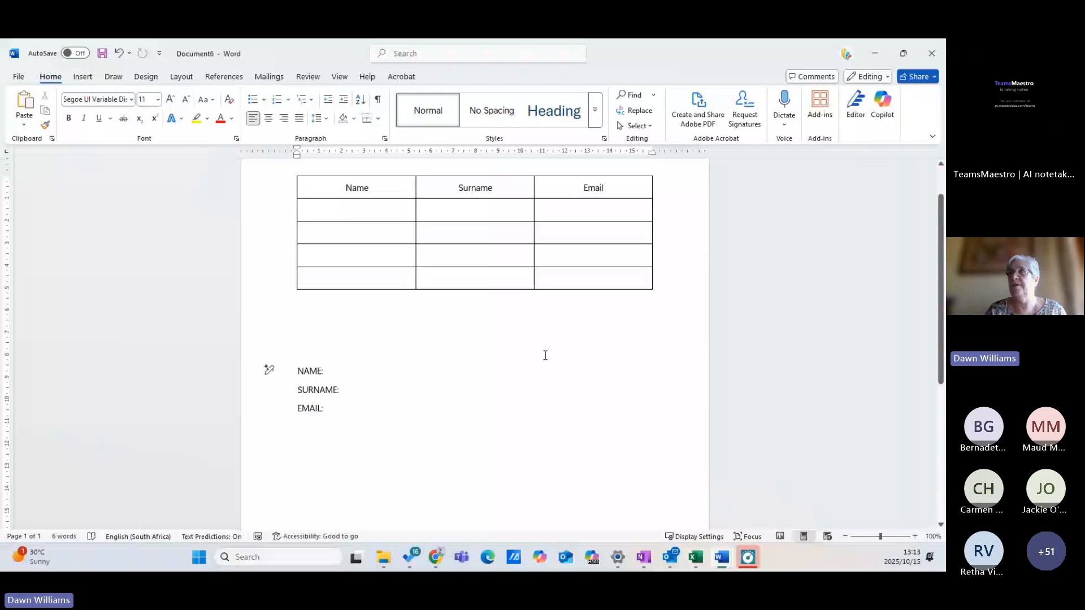
Set a left-aligned tab stop at 4 cm for the "NAME:" paragraph
click(82, 77)
click(59, 77)
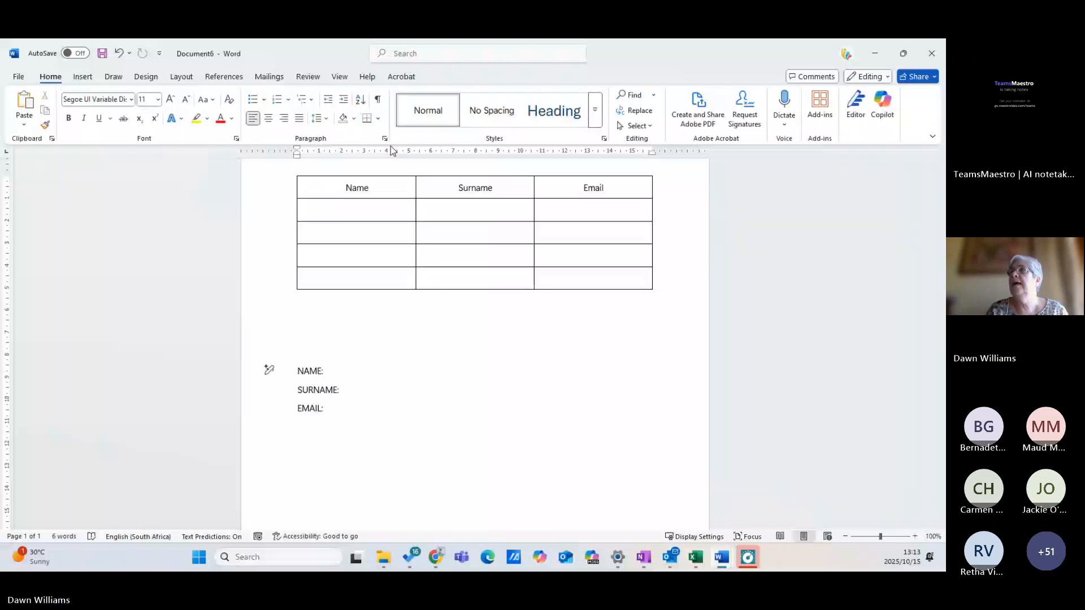
click(385, 138)
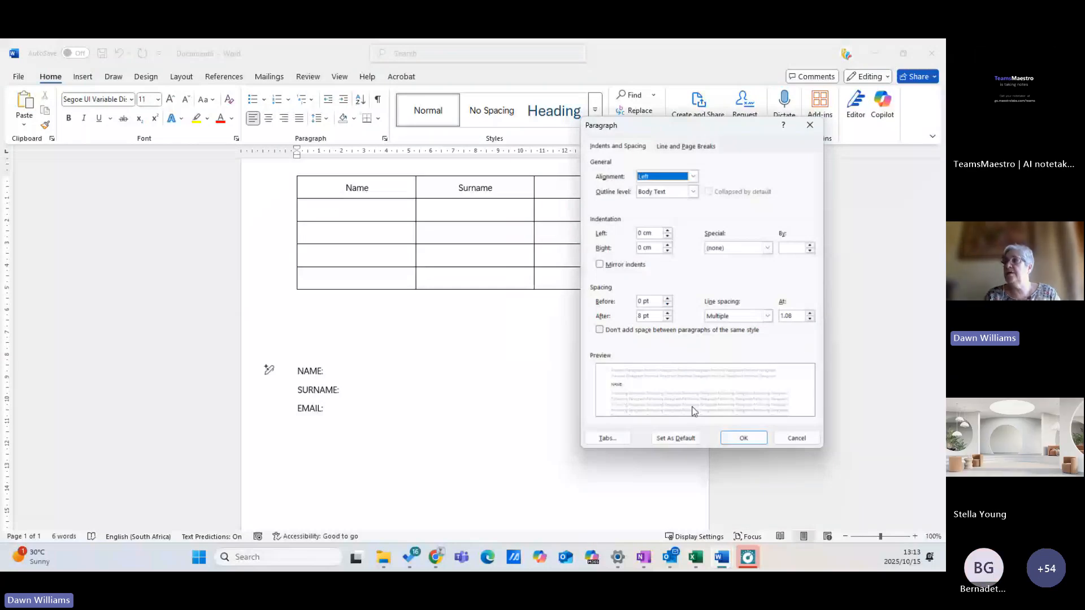
click(608, 440)
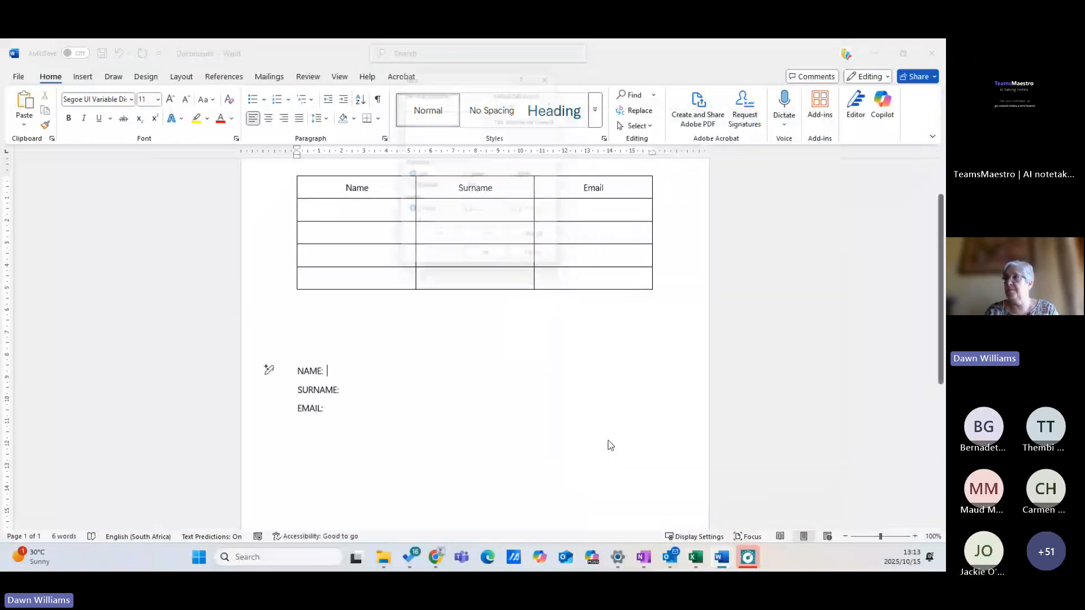
drag(458, 69, 115, 191)
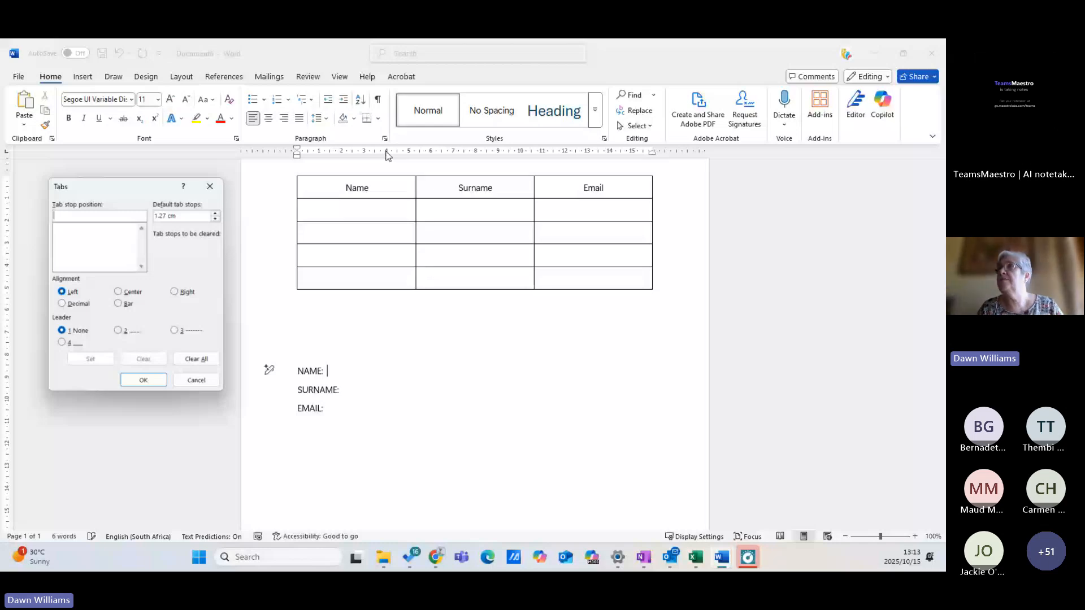
text(4)
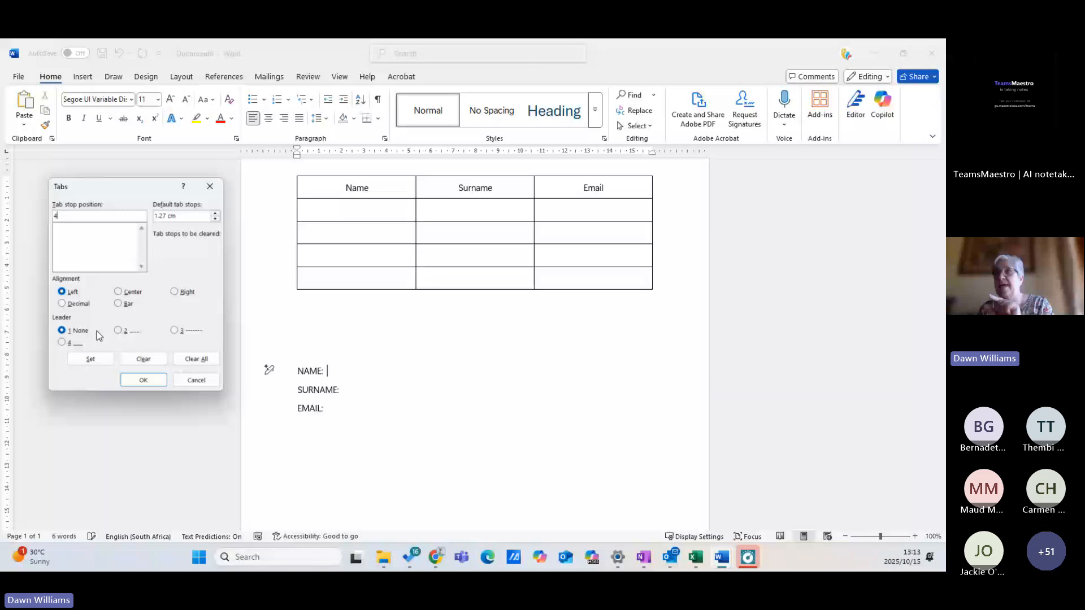
click(95, 360)
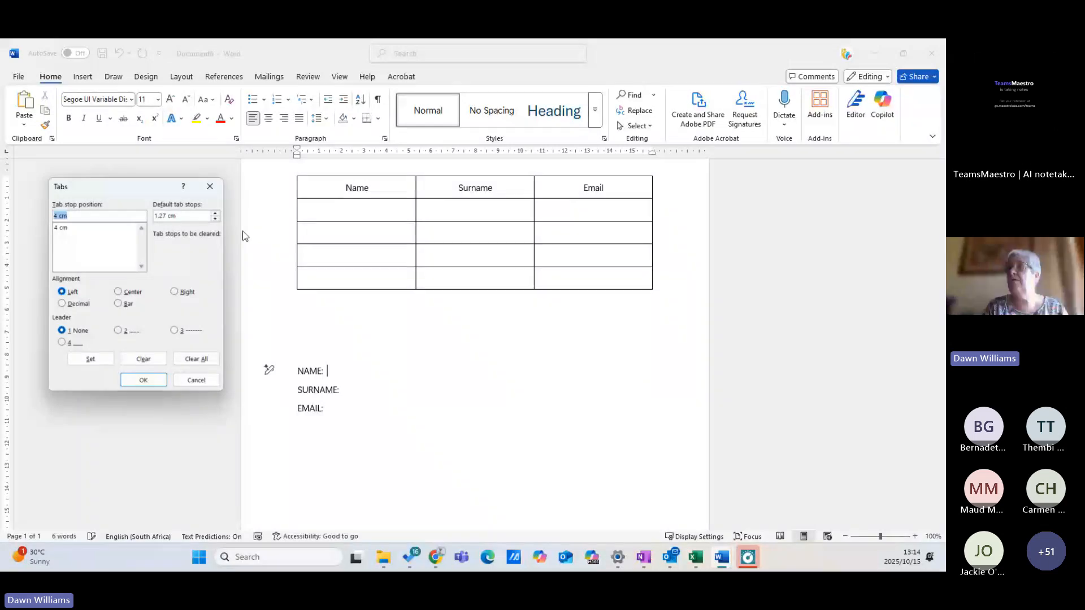
Add a left-aligned tab stop at 15 cm with dotted leader 2 to the "NAME:" paragraph, and tab across to draw the line
text(1)
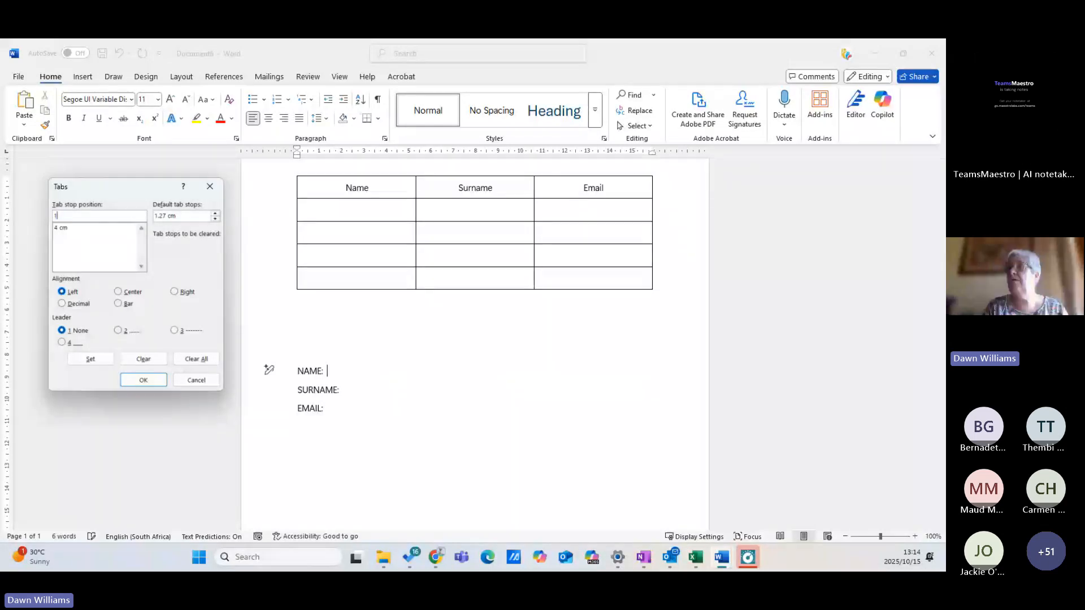
text(5)
click(118, 331)
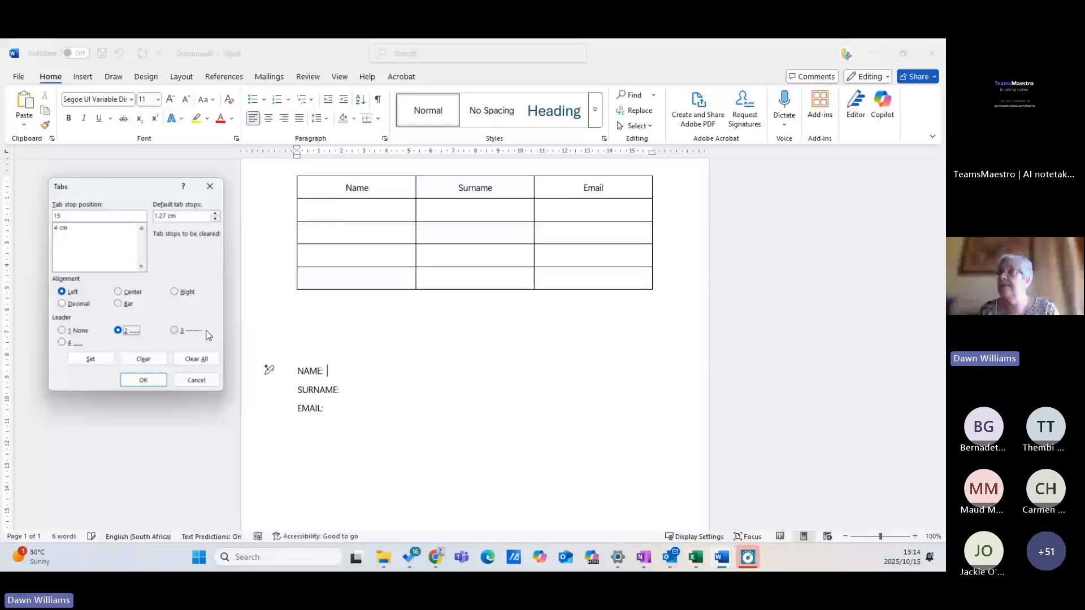
click(98, 359)
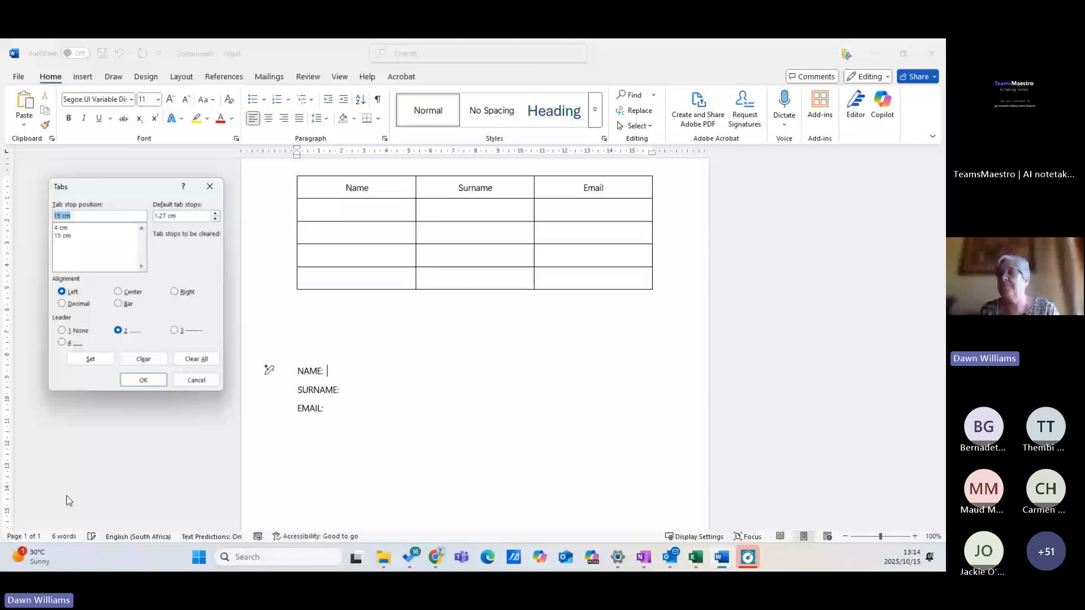
key(Return)
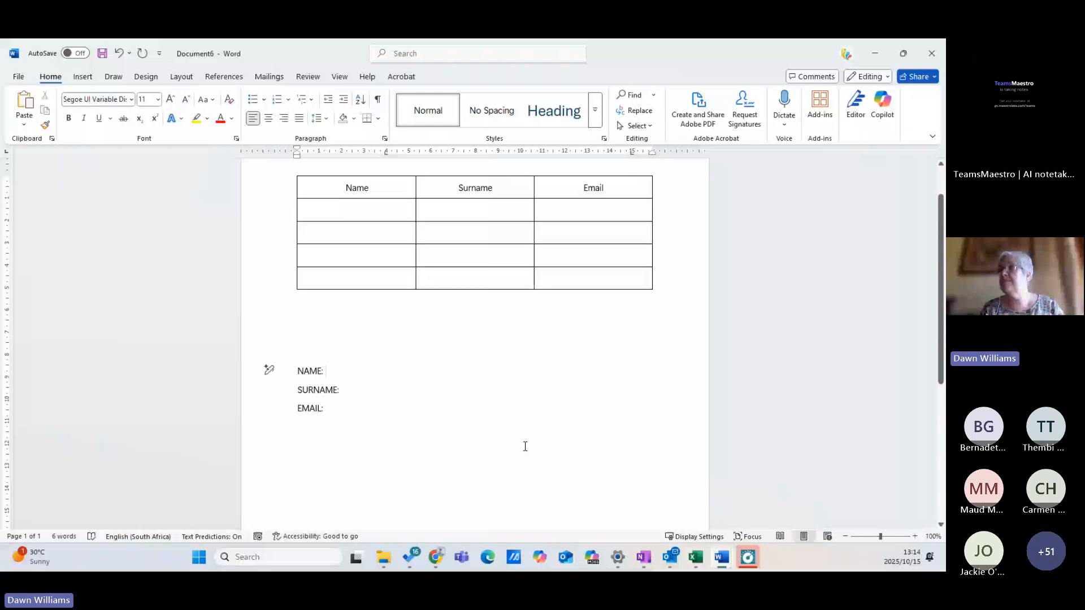
key(Tab)
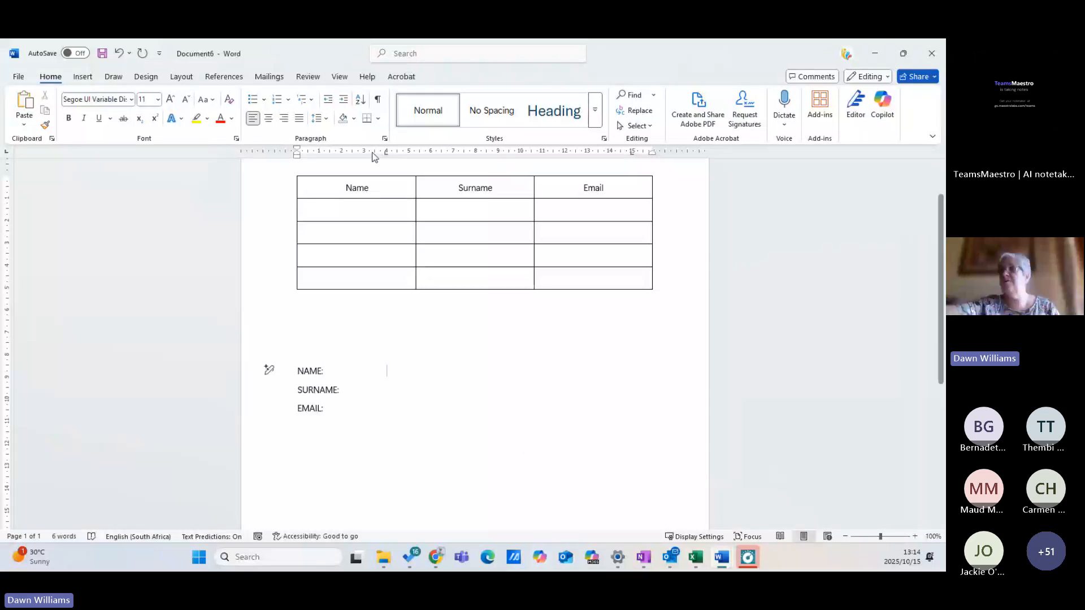
key(Tab)
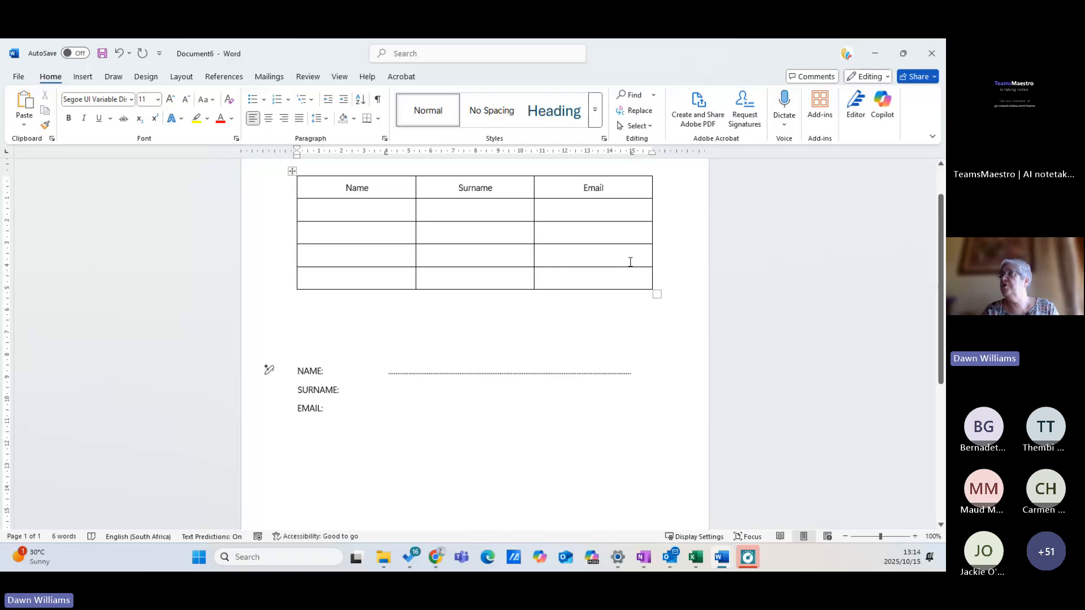
Try removing the 15 cm tab stop, undo that, and shorten the dotted "NAME:" line by moving the stop to about 13.7 cm
drag(632, 152, 562, 170)
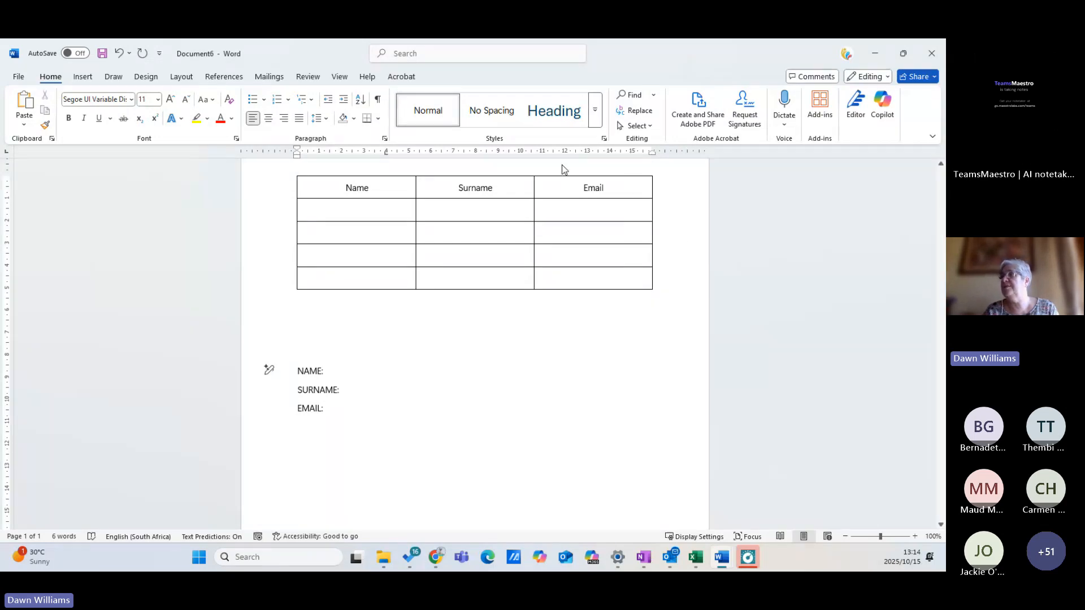
click(119, 53)
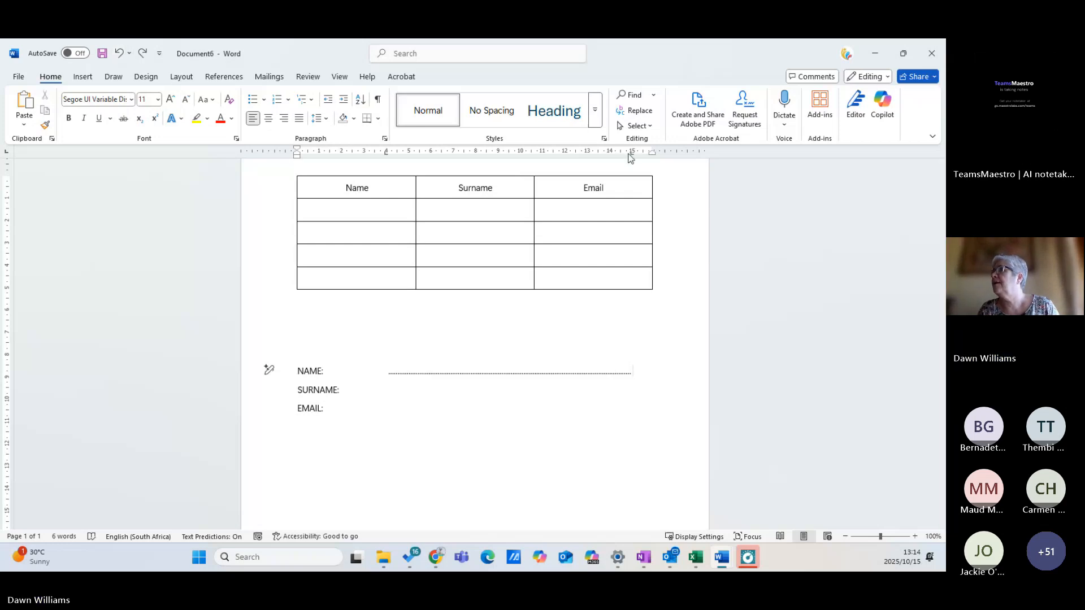
drag(632, 151, 608, 157)
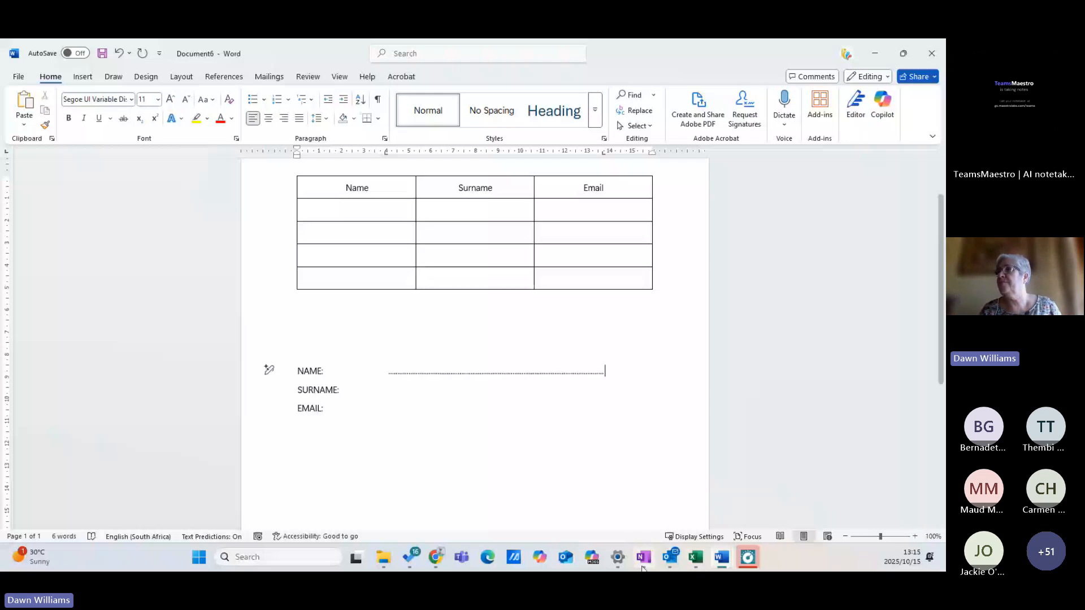
Set a left-aligned tab stop at 6 cm with solid line leader 4 for the blank paragraph below "EMAIL:"
scroll(396, 362, down, 2)
click(299, 360)
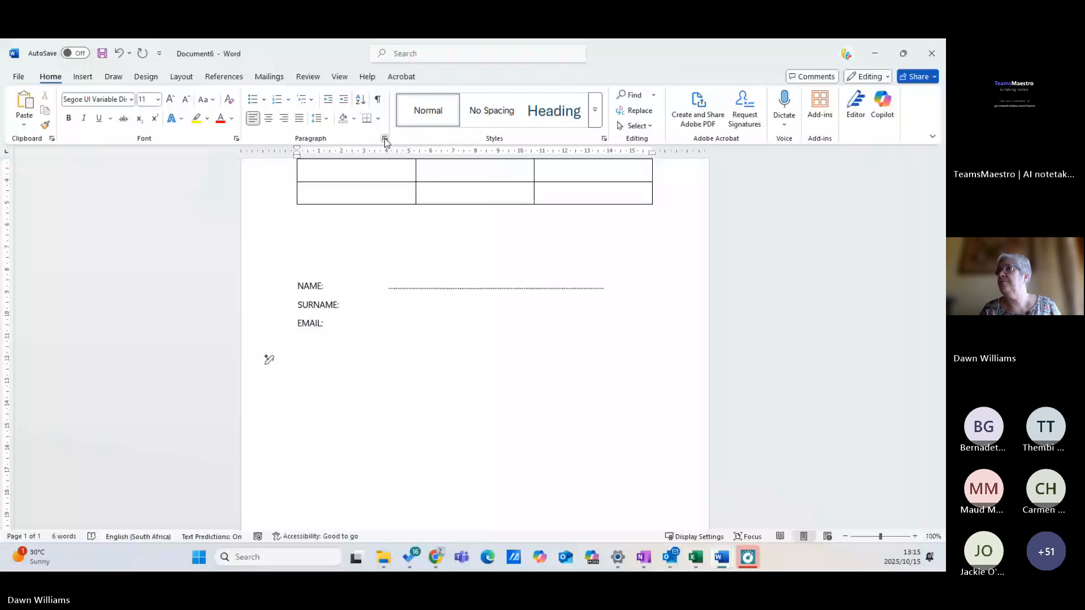
click(384, 139)
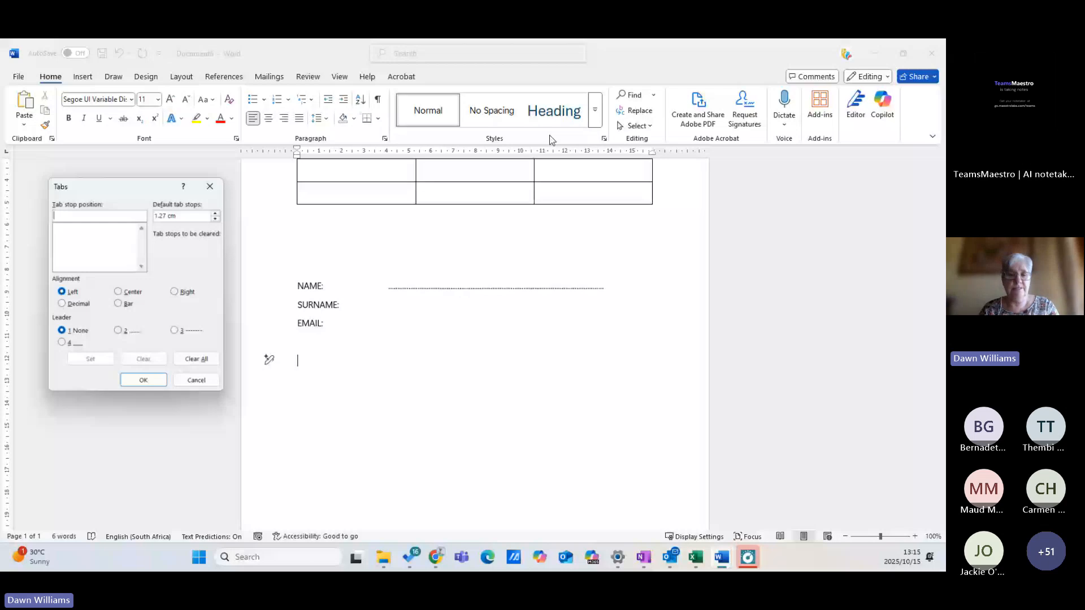
text(6)
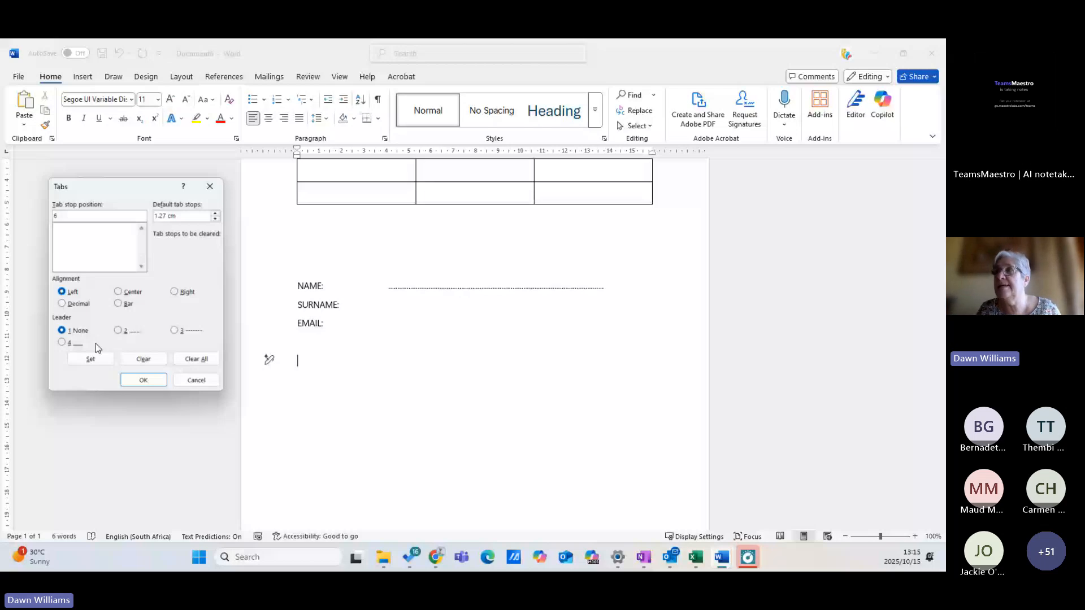
click(62, 342)
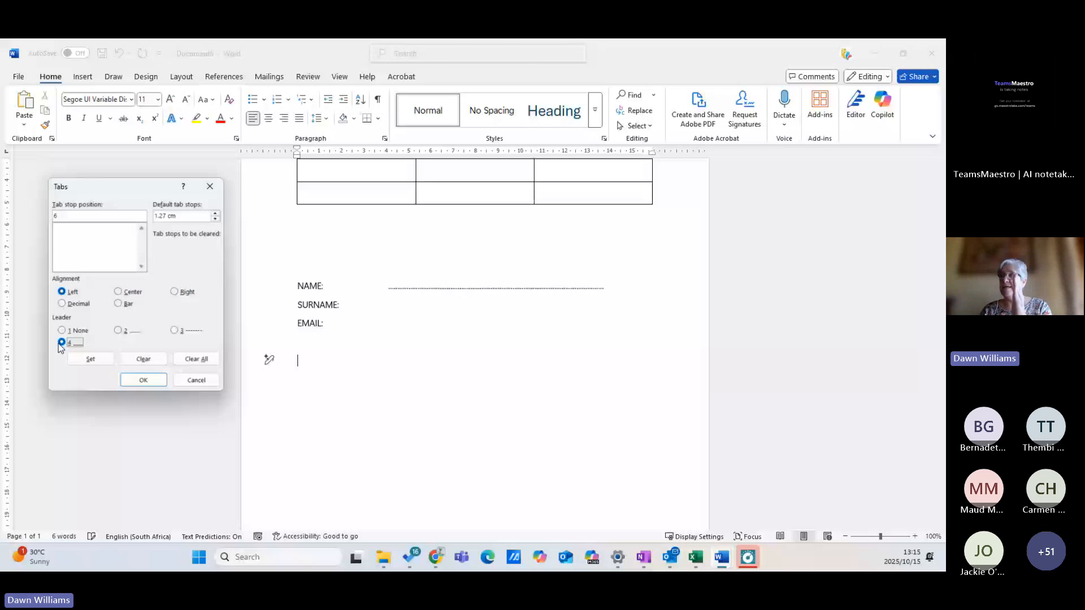
click(91, 359)
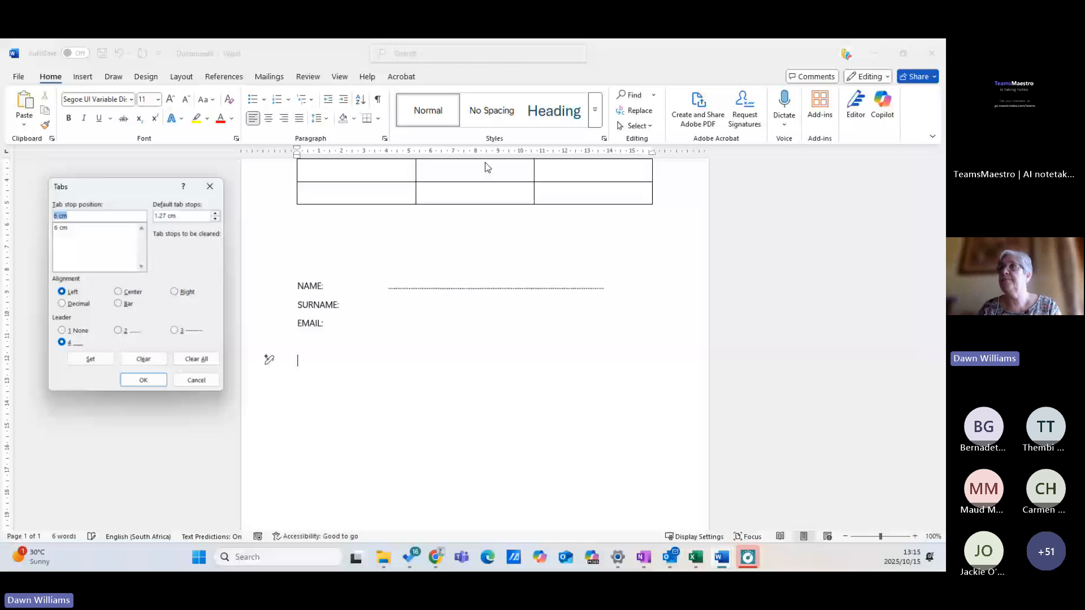
Add left-aligned tab stops at 9 cm without a leader and at 15 cm with solid line leader 4, and apply them
text(9)
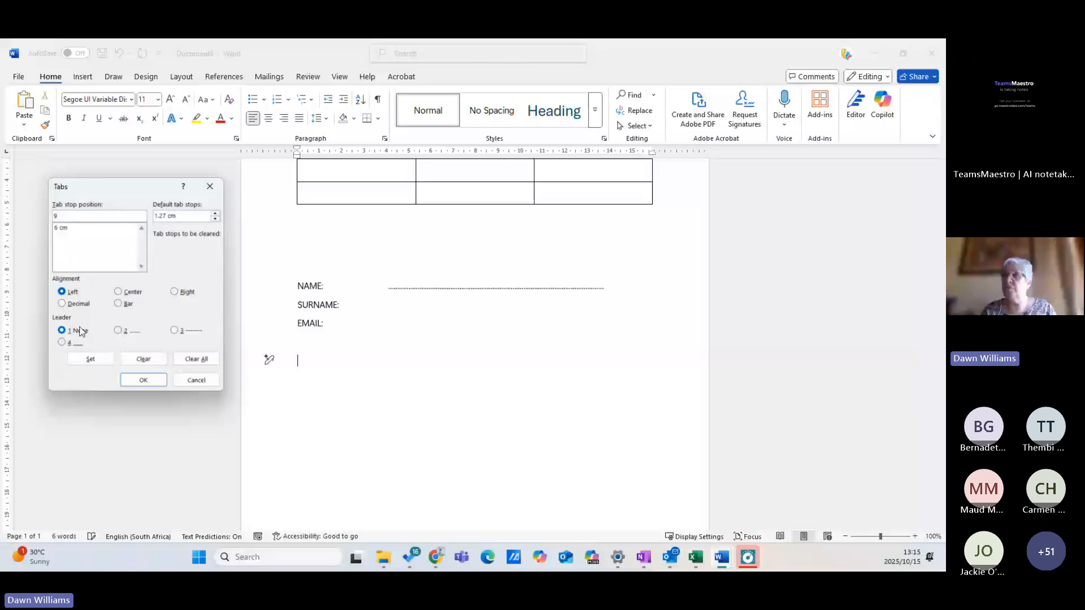
click(96, 360)
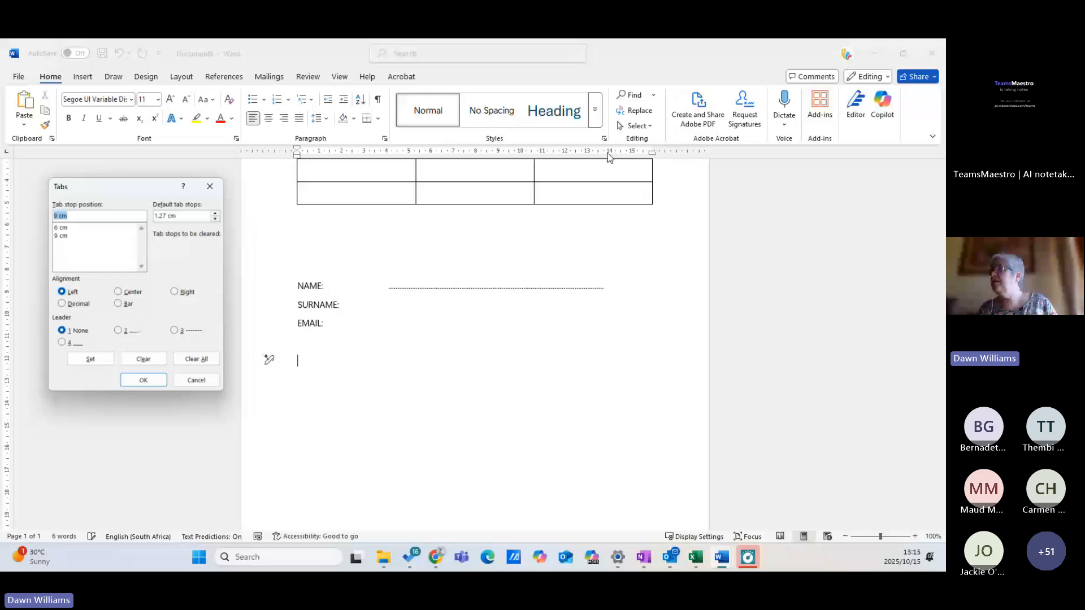
text(1)
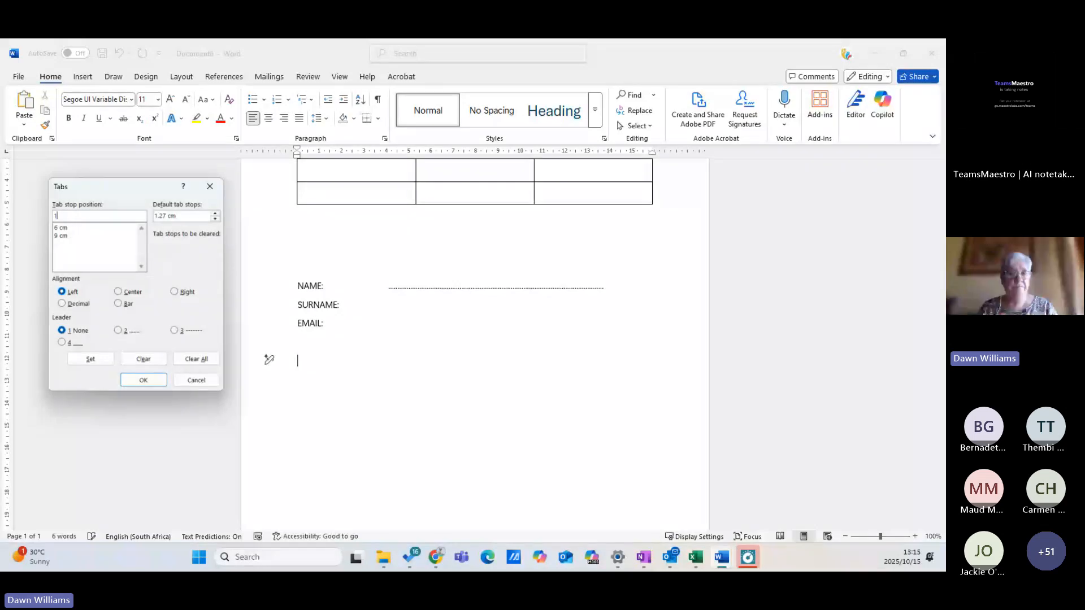
text(5)
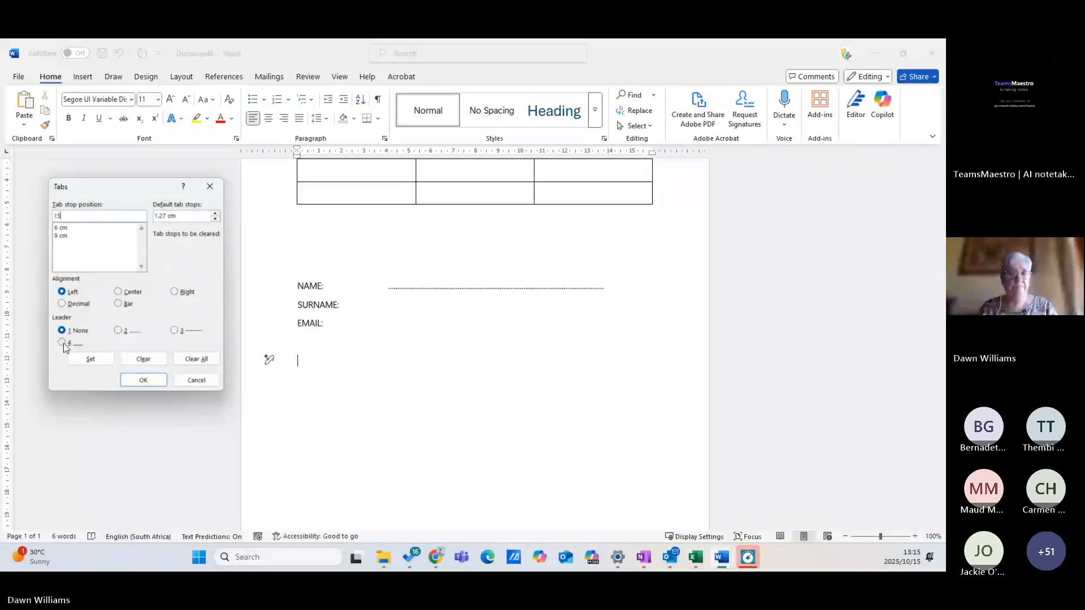
click(63, 342)
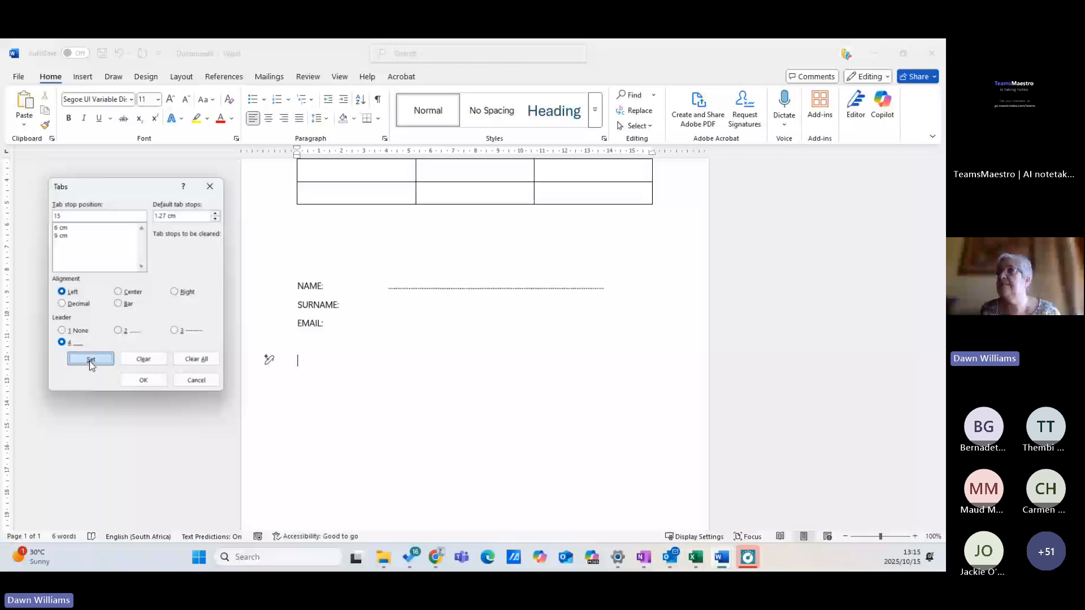
click(90, 362)
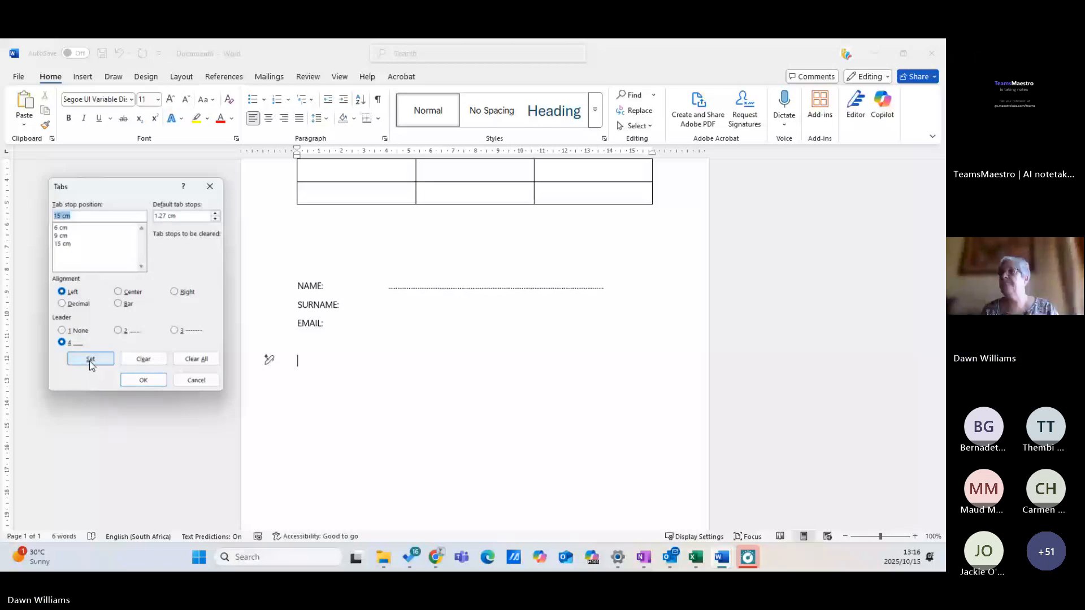
click(144, 380)
Tab across the three stops to draw two separate solid signature lines below "EMAIL:"
key(Tab)
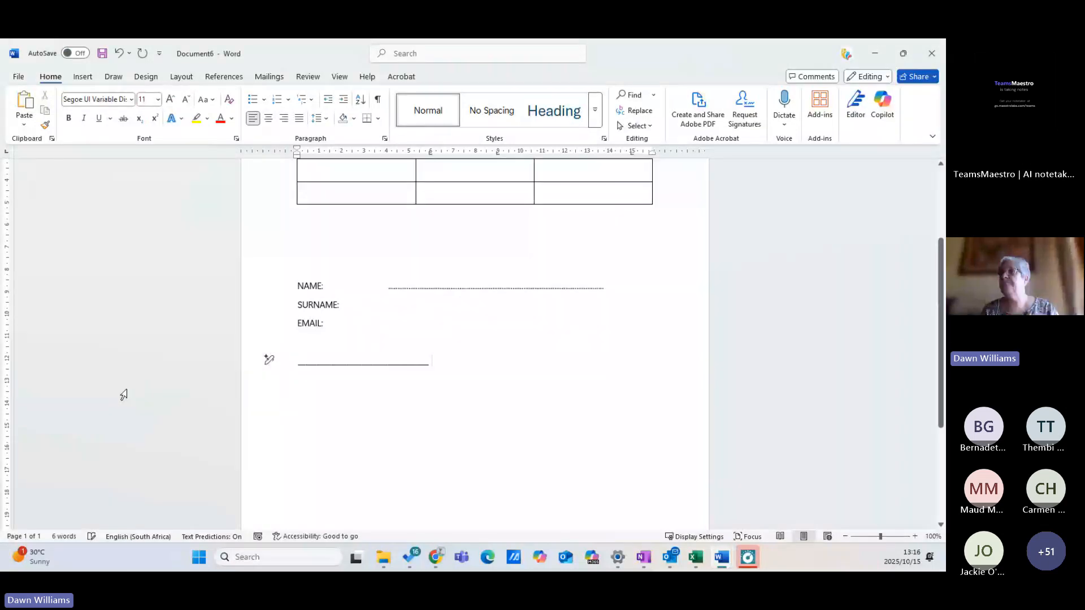
key(Tab)
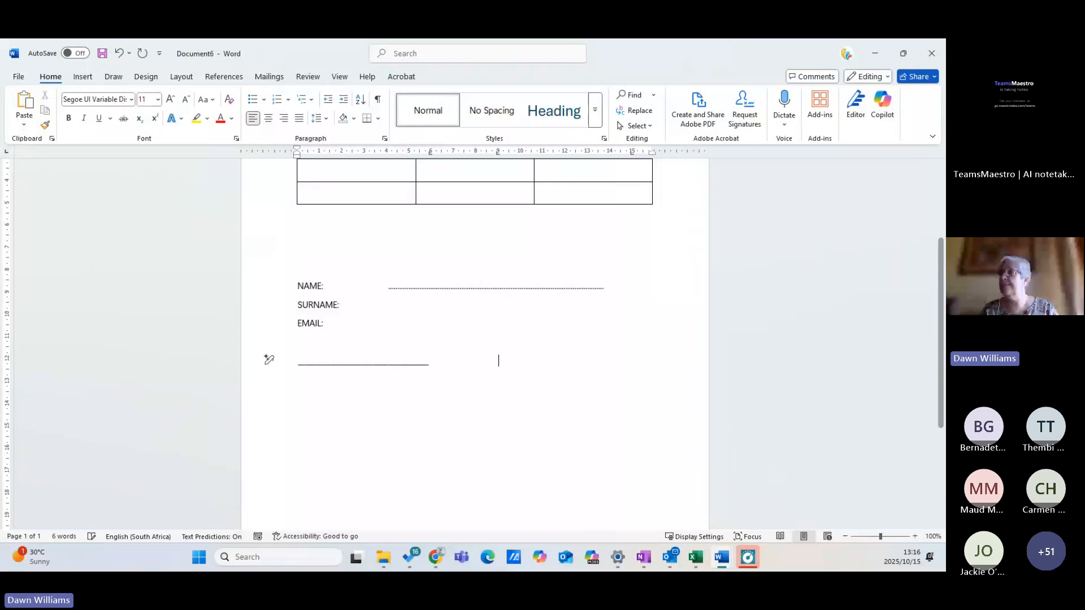
key(Tab)
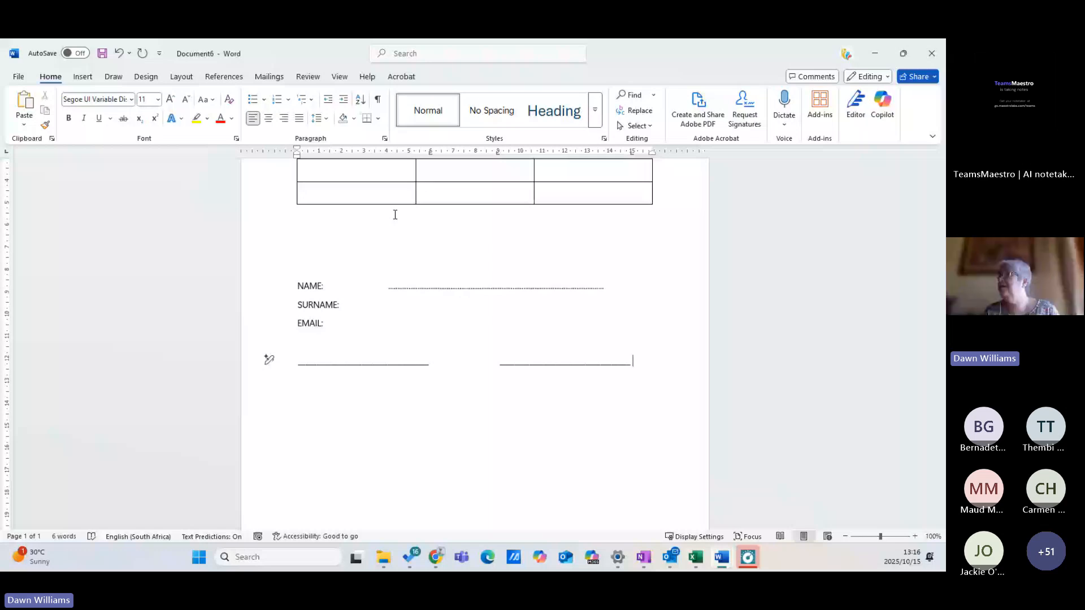
scroll(739, 267, up, 2)
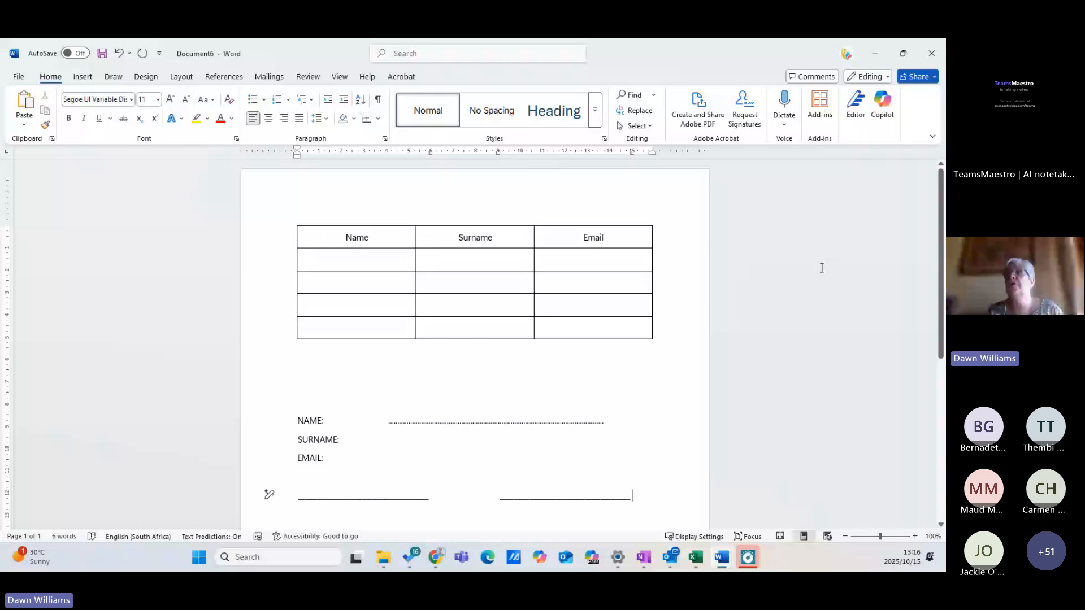
click(83, 77)
click(111, 115)
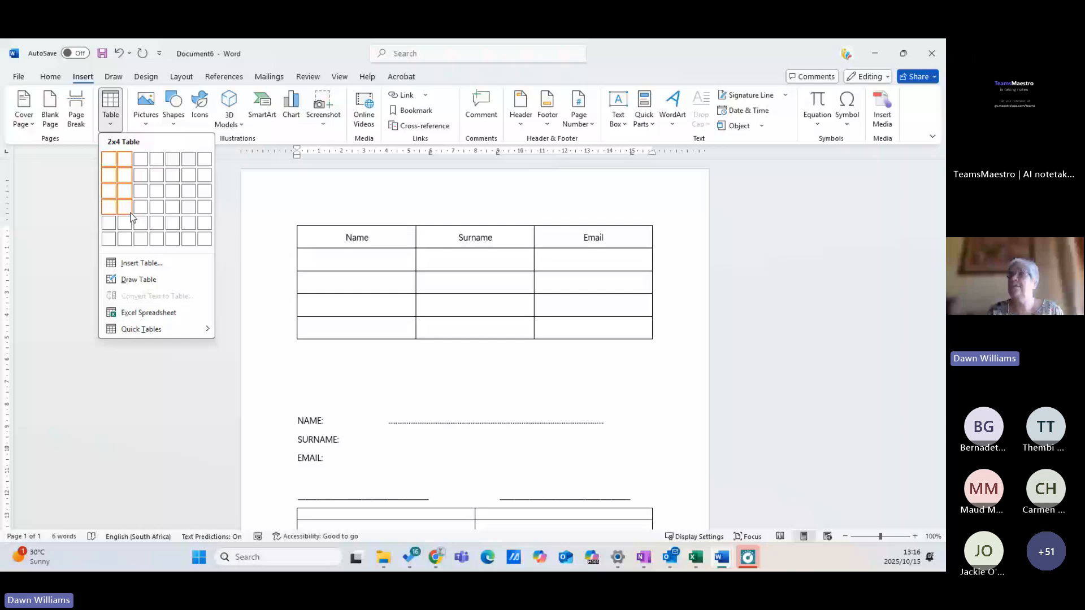
click(444, 262)
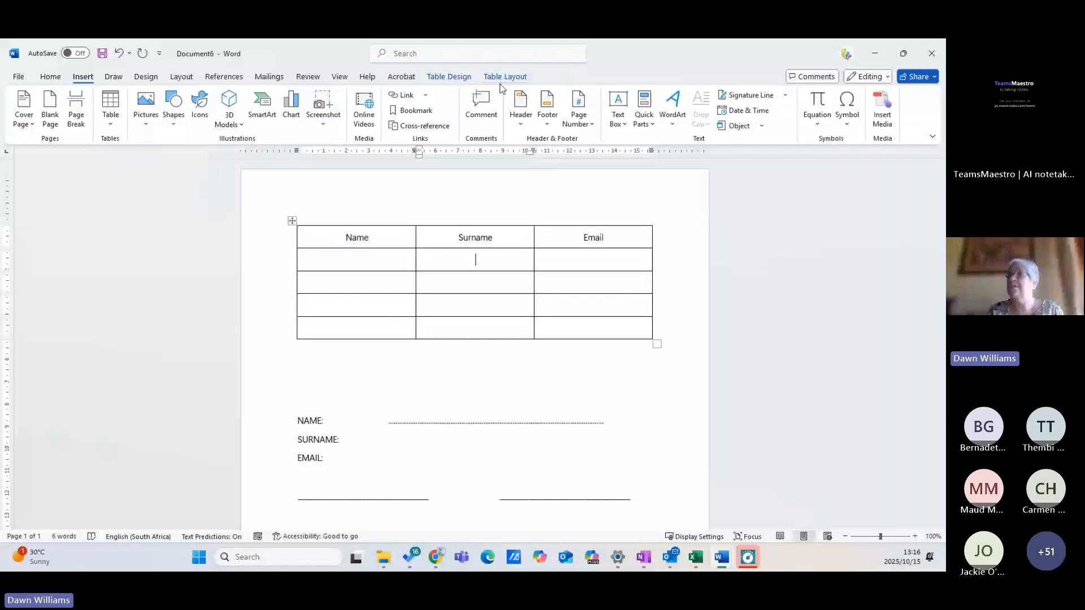
Narrow the table's Name column to about 3.5 cm and its Surname column to about 3.75 cm
click(450, 77)
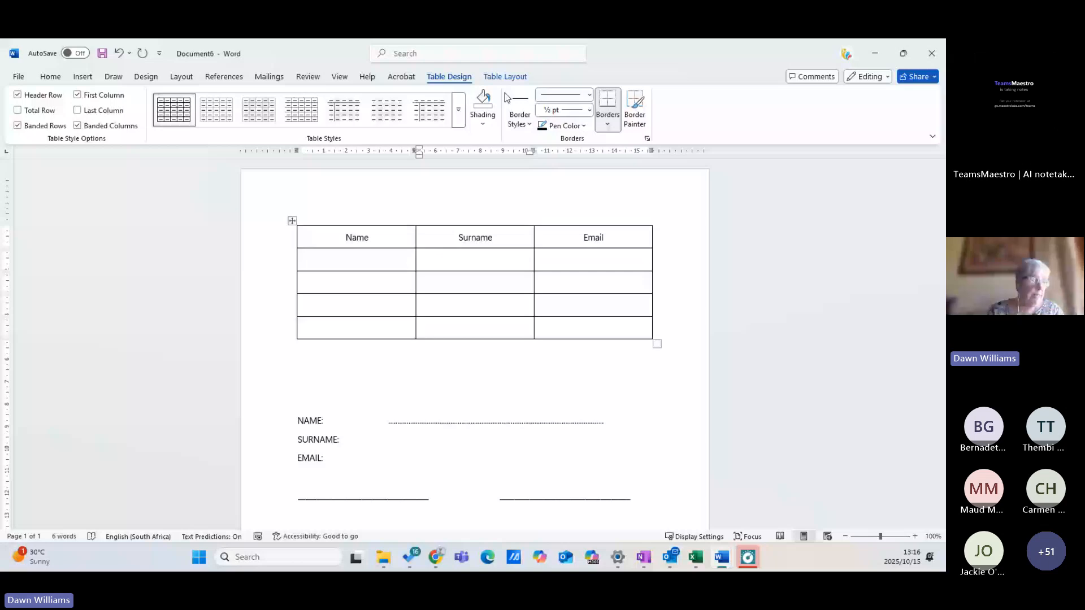
click(505, 76)
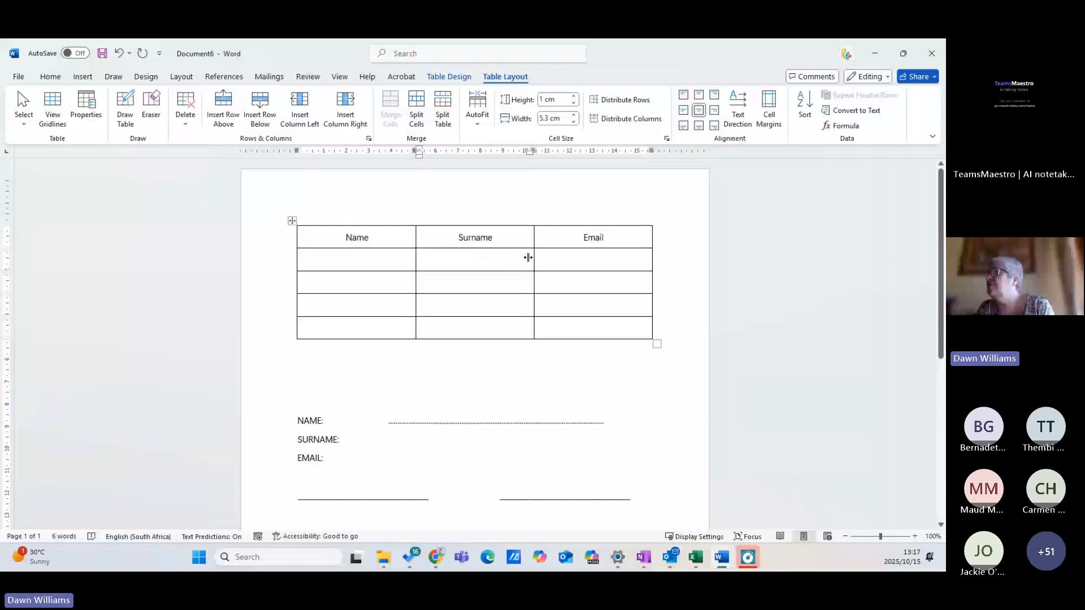
drag(527, 257, 492, 259)
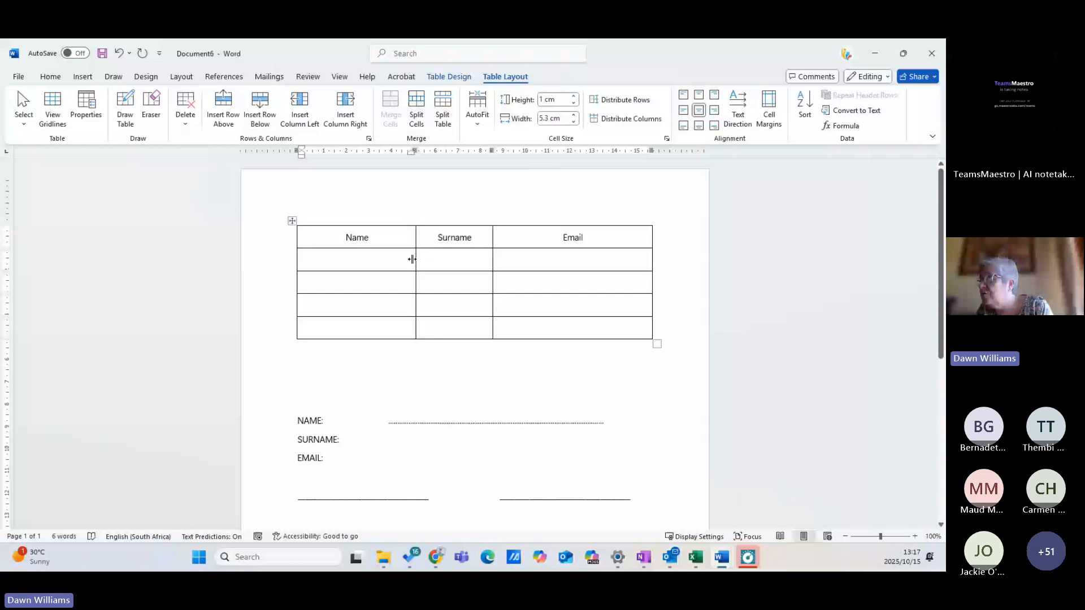
drag(412, 258, 376, 259)
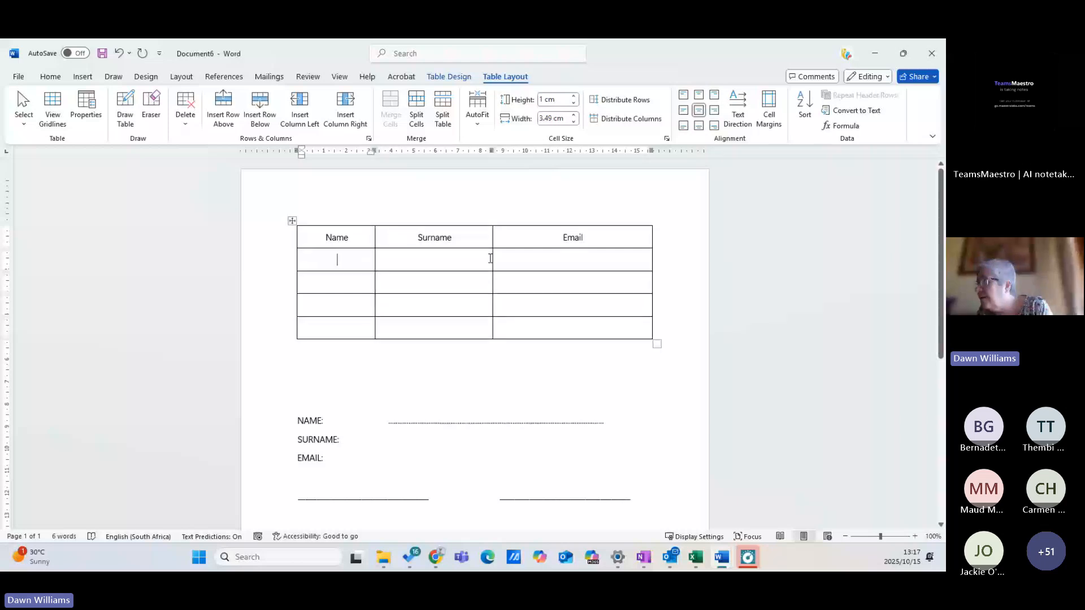
drag(490, 258, 459, 258)
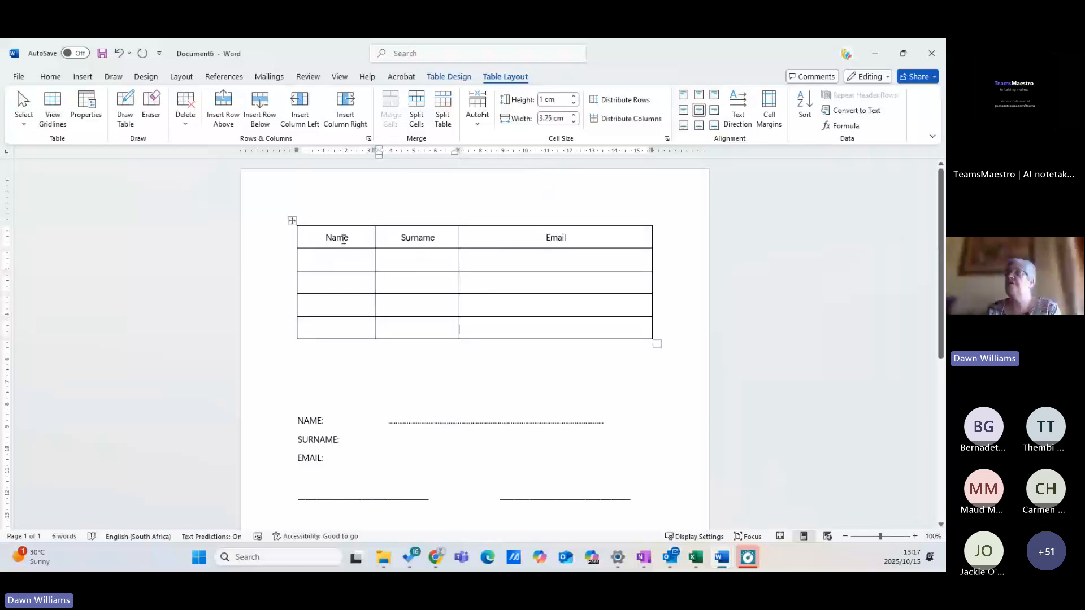
Distribute all the table's columns evenly and deselect the table
drag(356, 230, 565, 330)
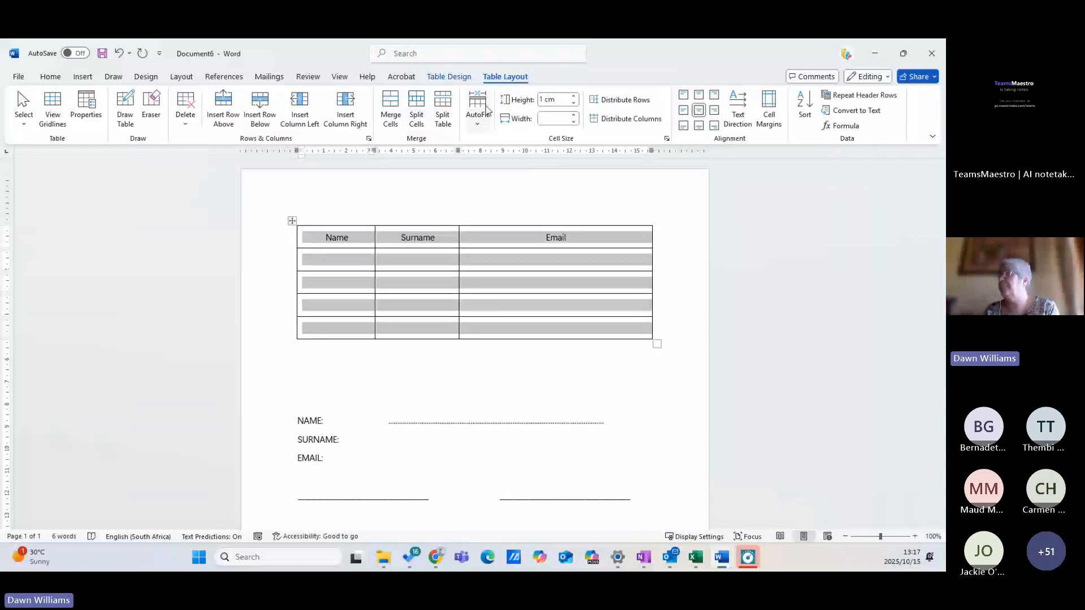
click(630, 118)
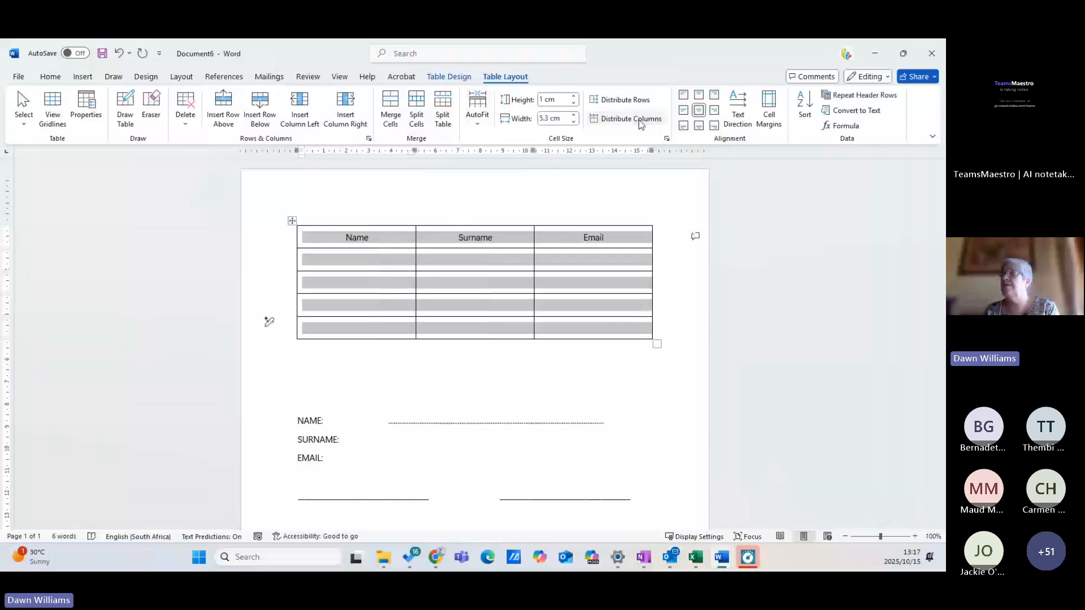
click(673, 298)
Try top-left and top-centre alignment on the table's header row, and set it back to fully centred
click(594, 259)
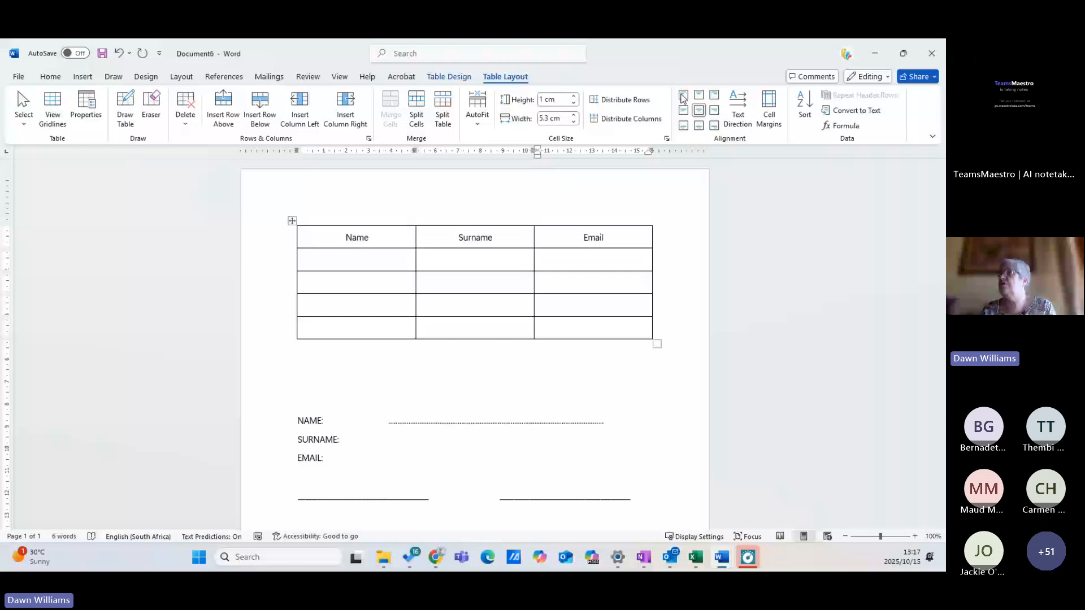
drag(368, 236, 600, 237)
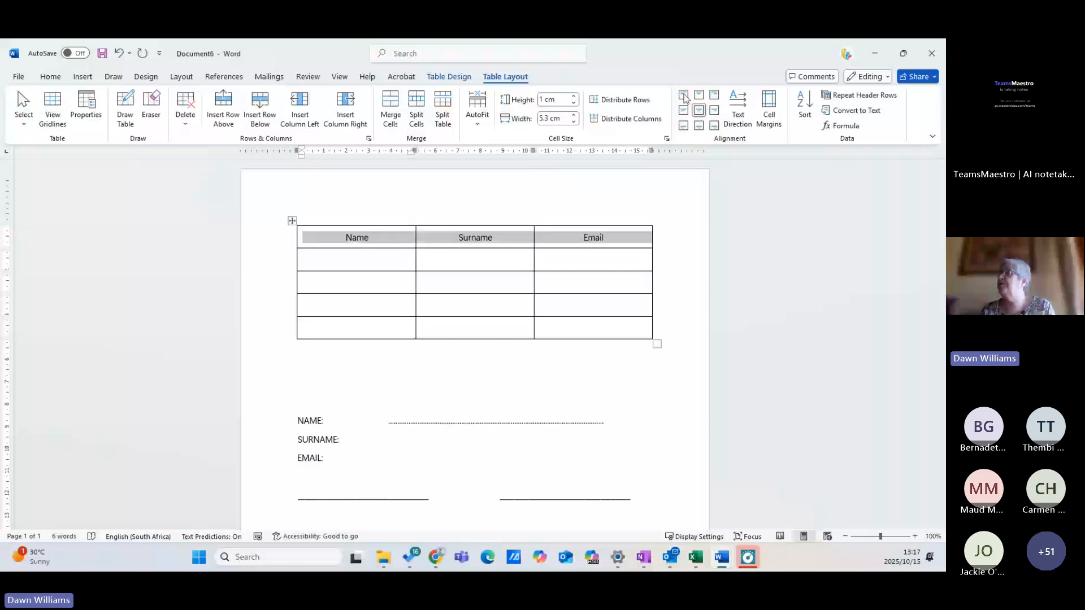
click(684, 96)
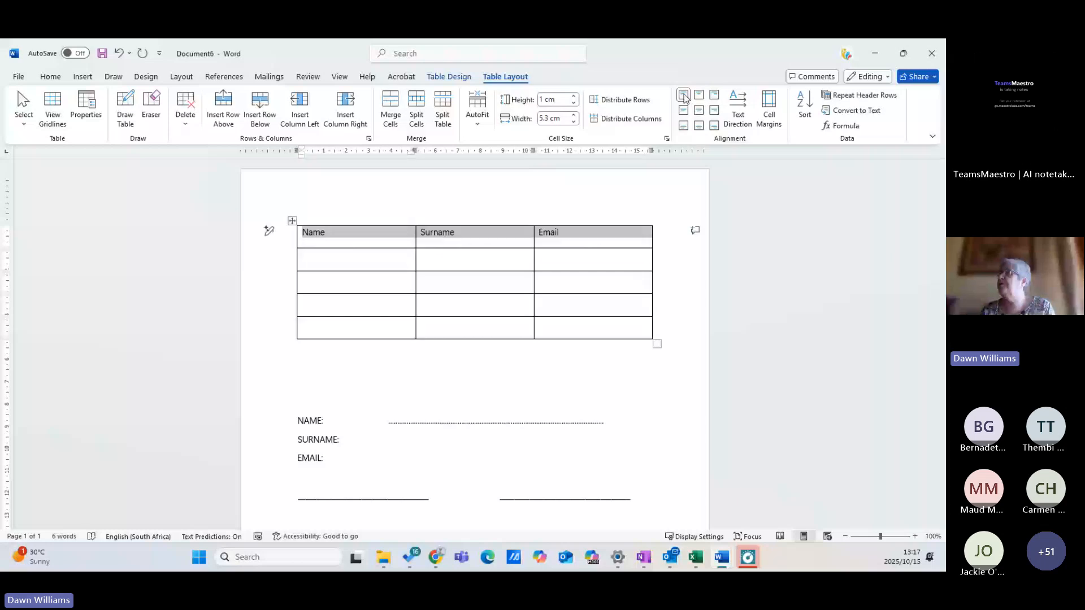
click(699, 96)
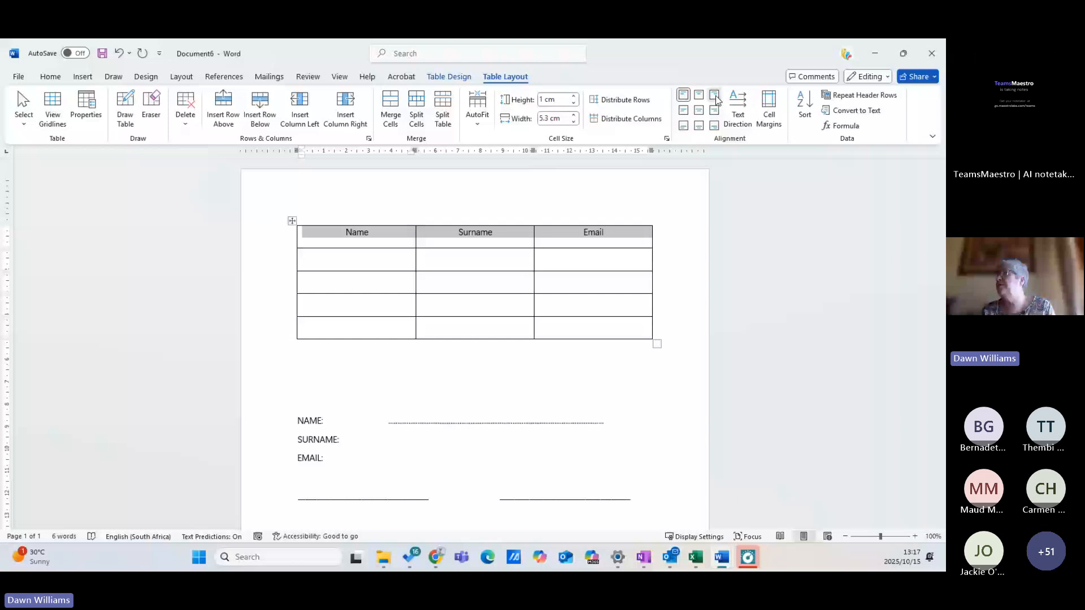
click(699, 111)
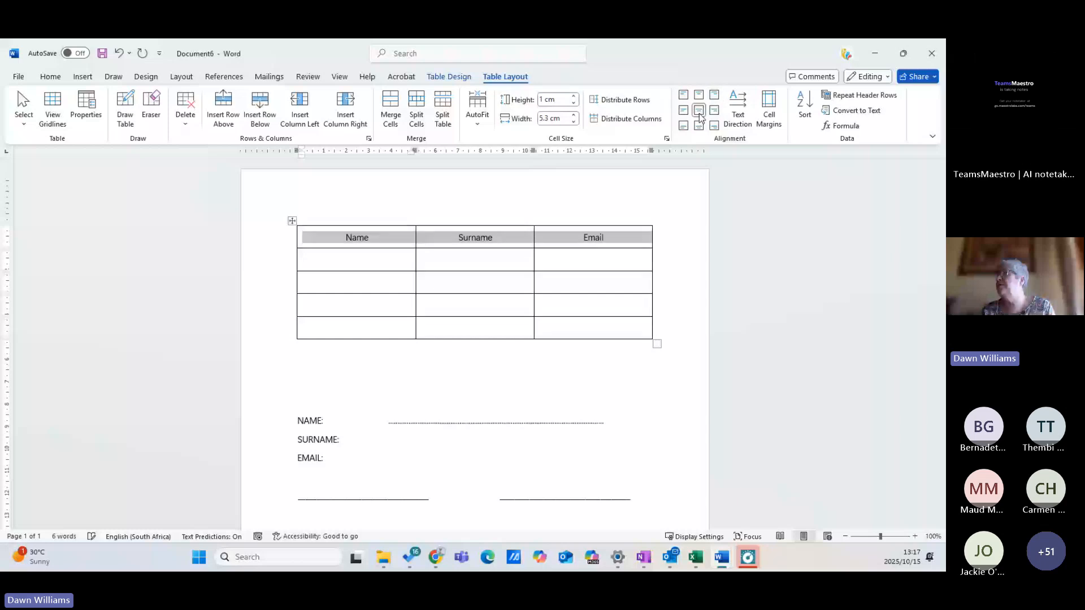
click(605, 290)
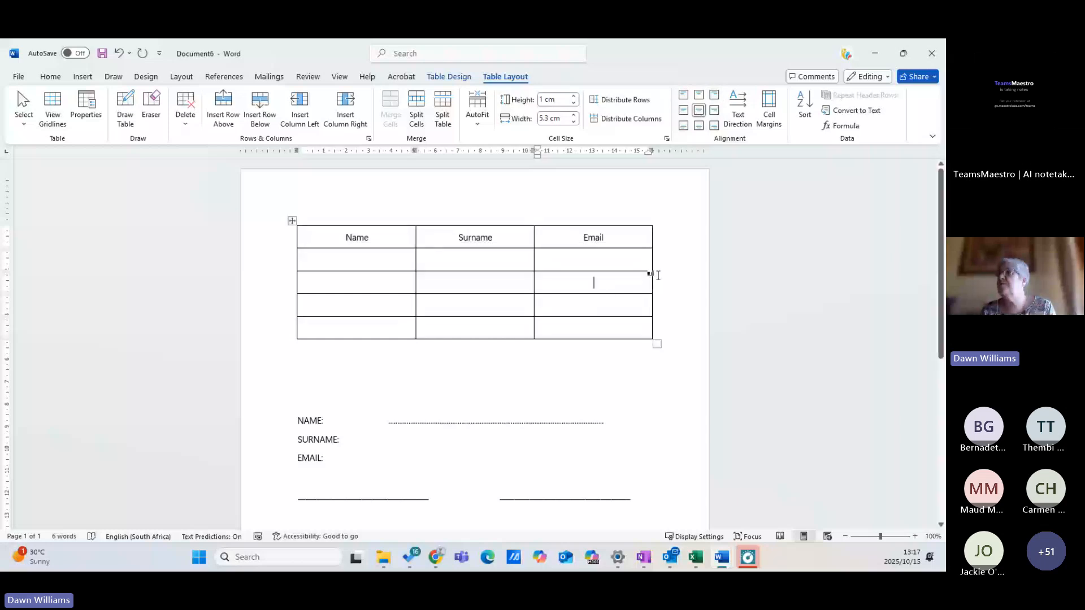
Rotate the Name header's text to vertical and try it centred along the left and right sides of its cell
double_click(373, 236)
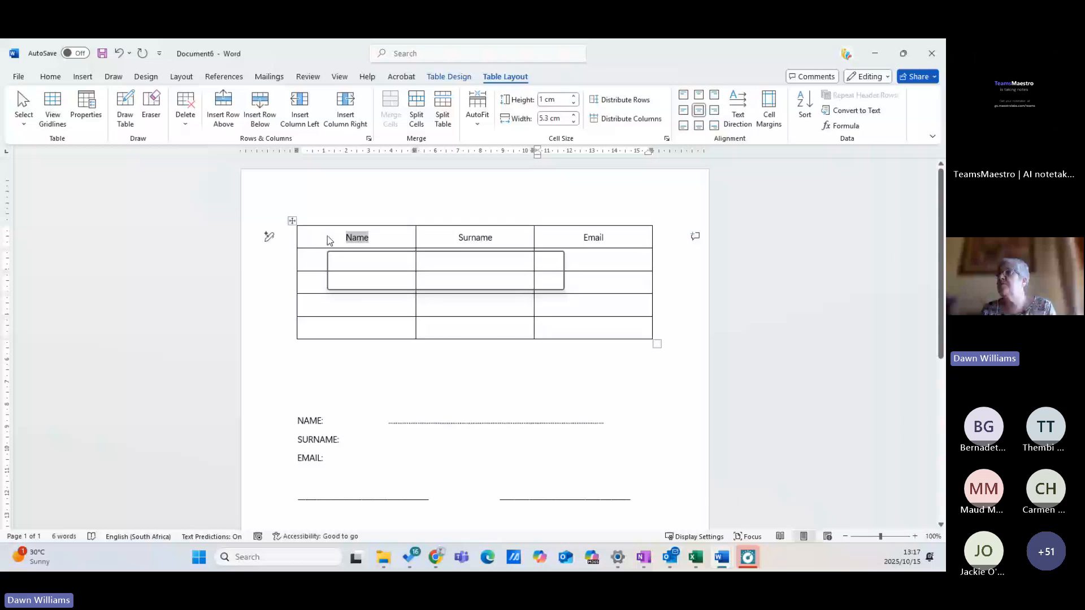
click(736, 118)
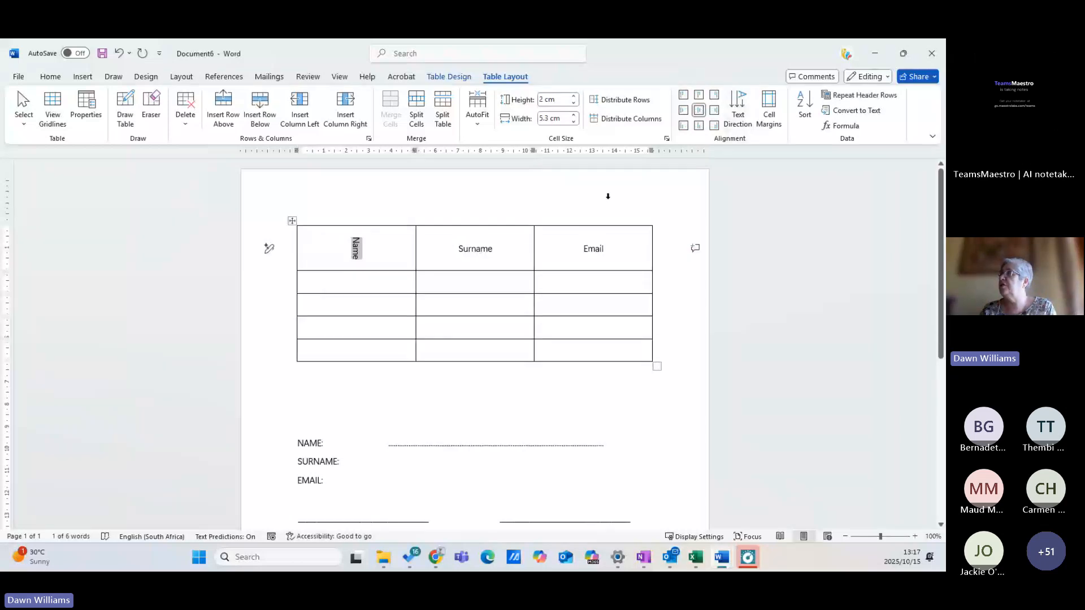
click(683, 111)
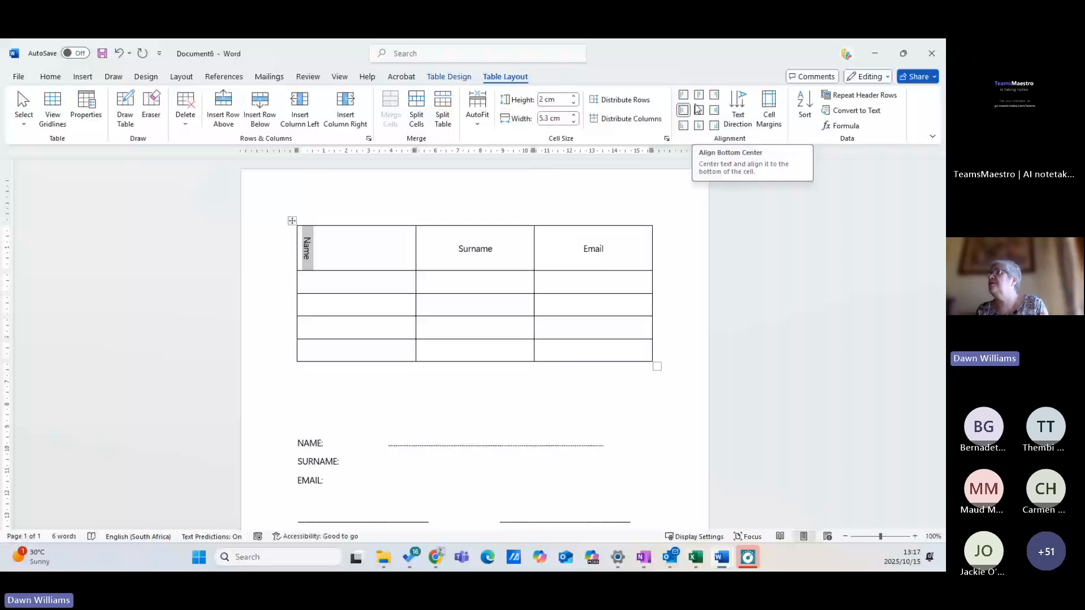
click(714, 109)
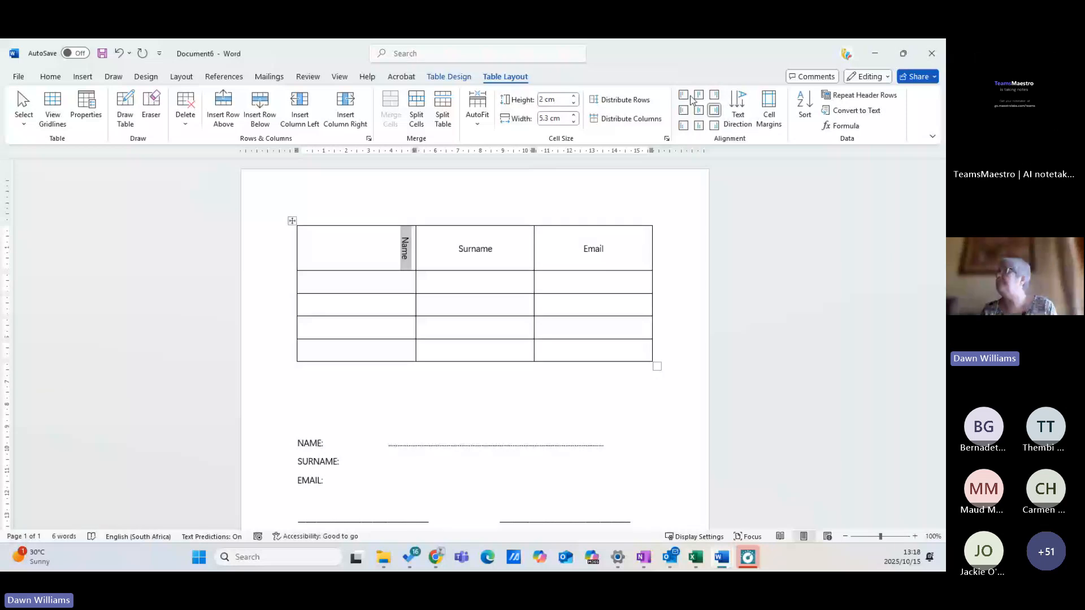
Cycle the Name header's text direction back to horizontal and centre it both ways in its cell
click(734, 111)
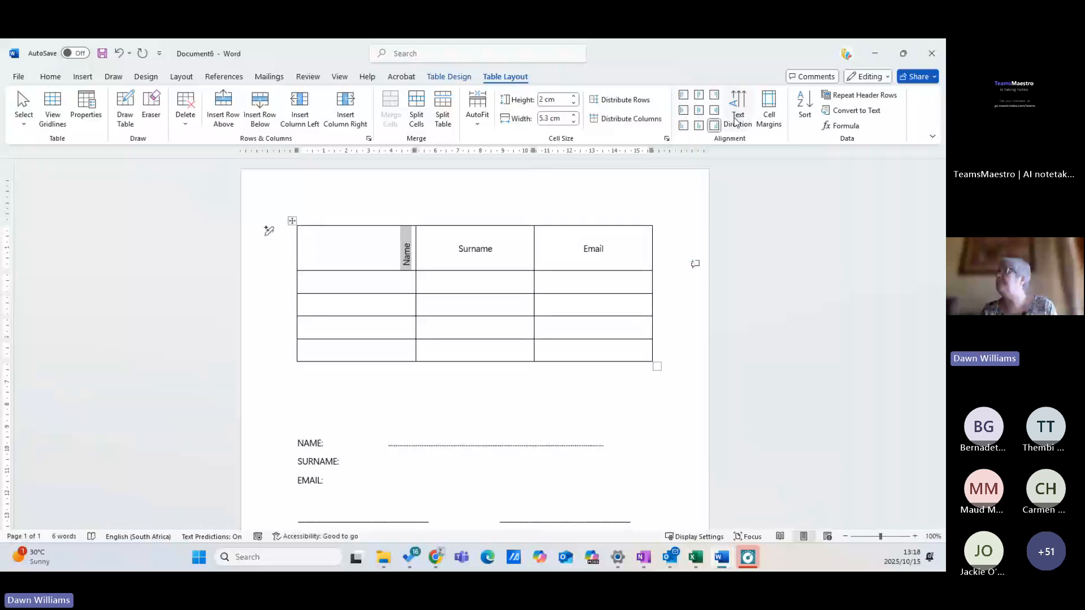
click(737, 117)
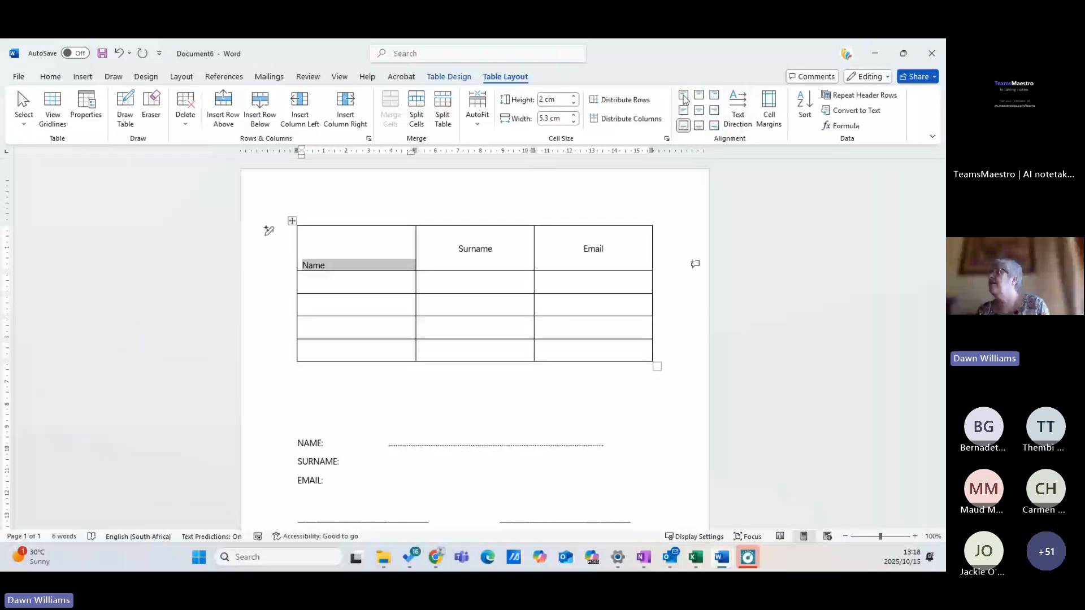
click(698, 110)
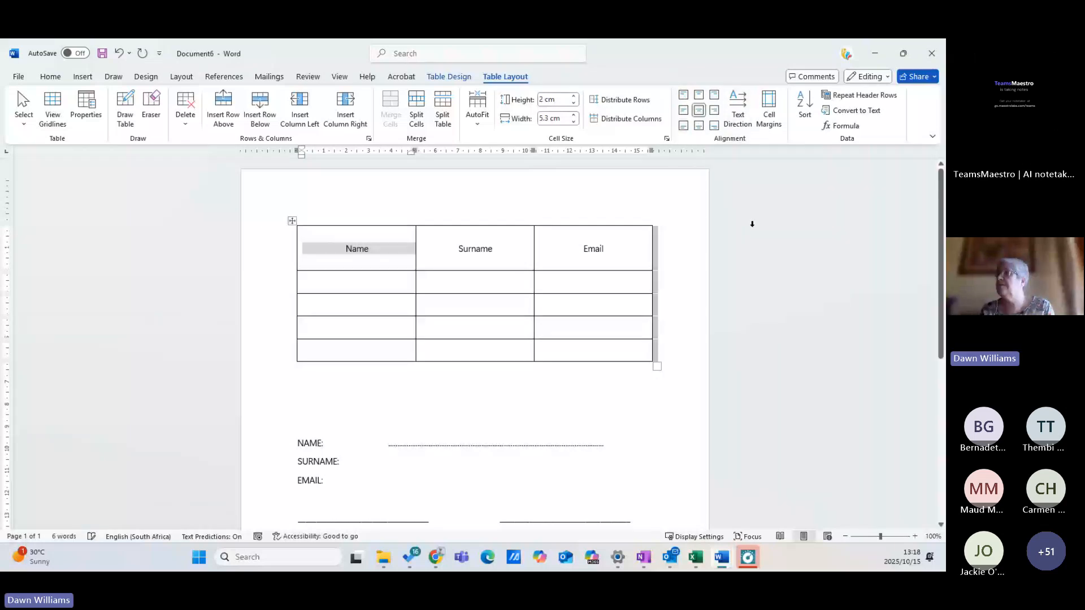
click(752, 224)
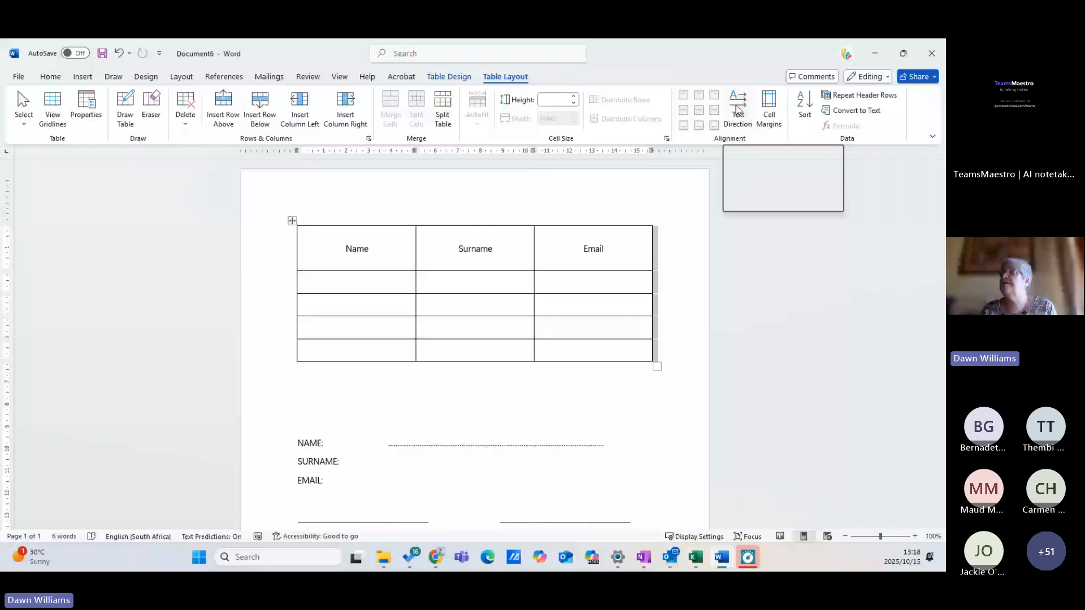
Split the table at its third row so the last three rows form a separate table
click(554, 279)
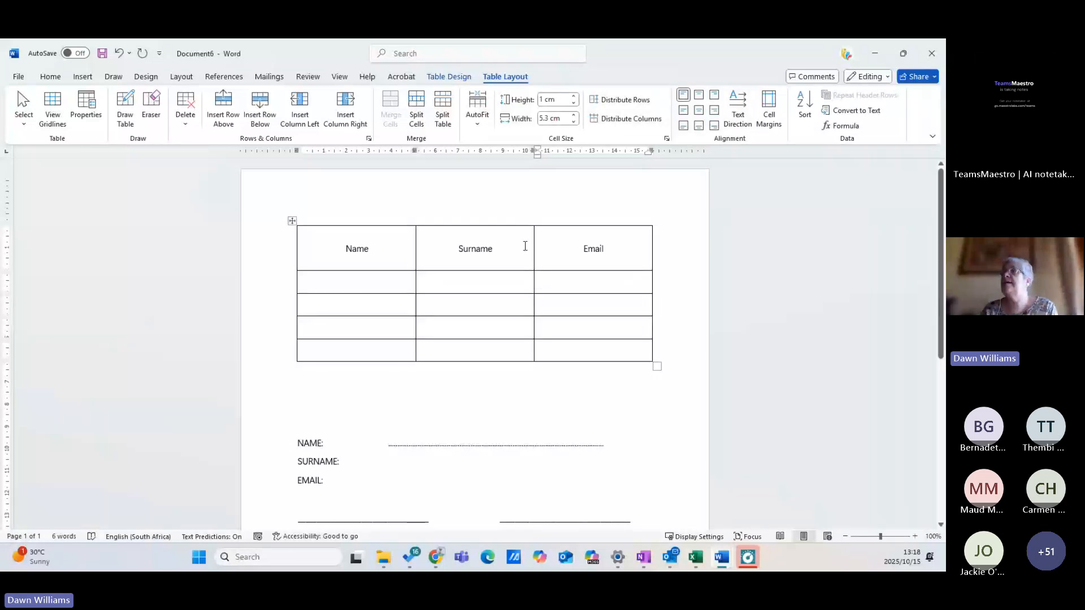
click(441, 304)
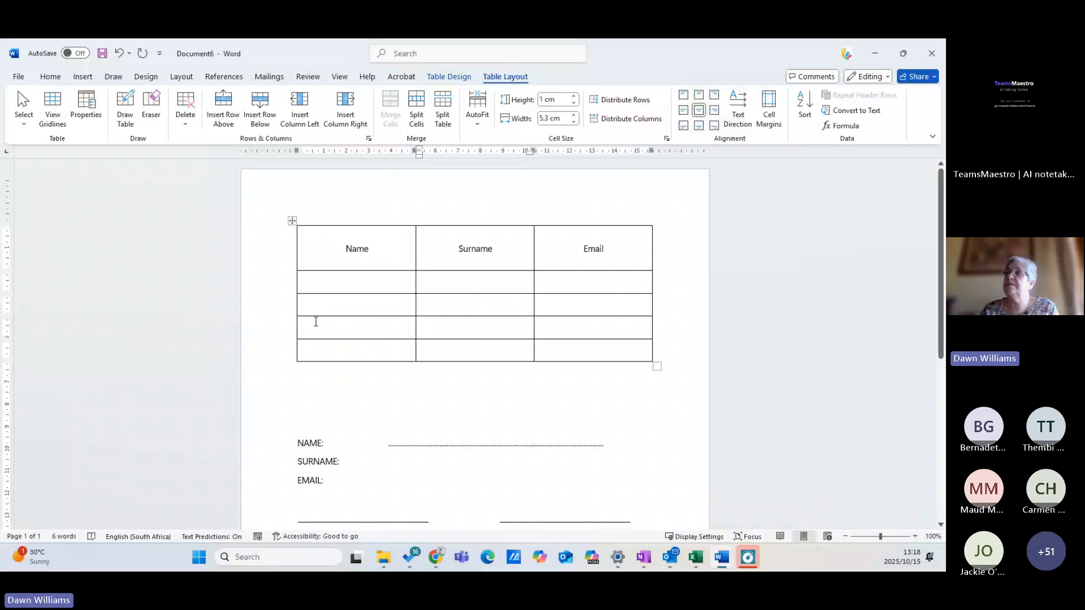
click(268, 306)
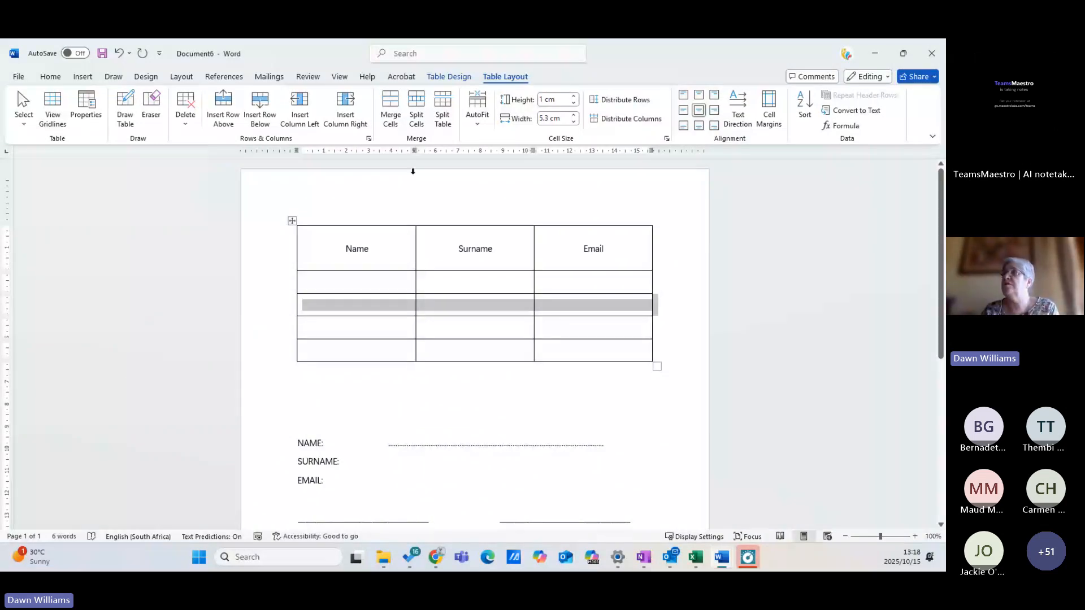
click(443, 110)
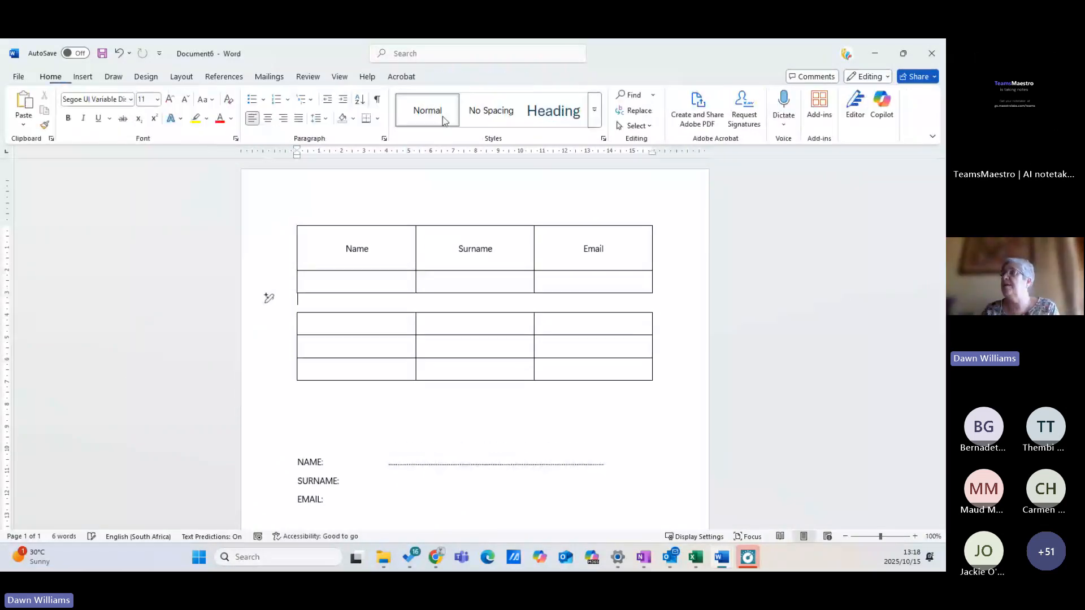
click(747, 322)
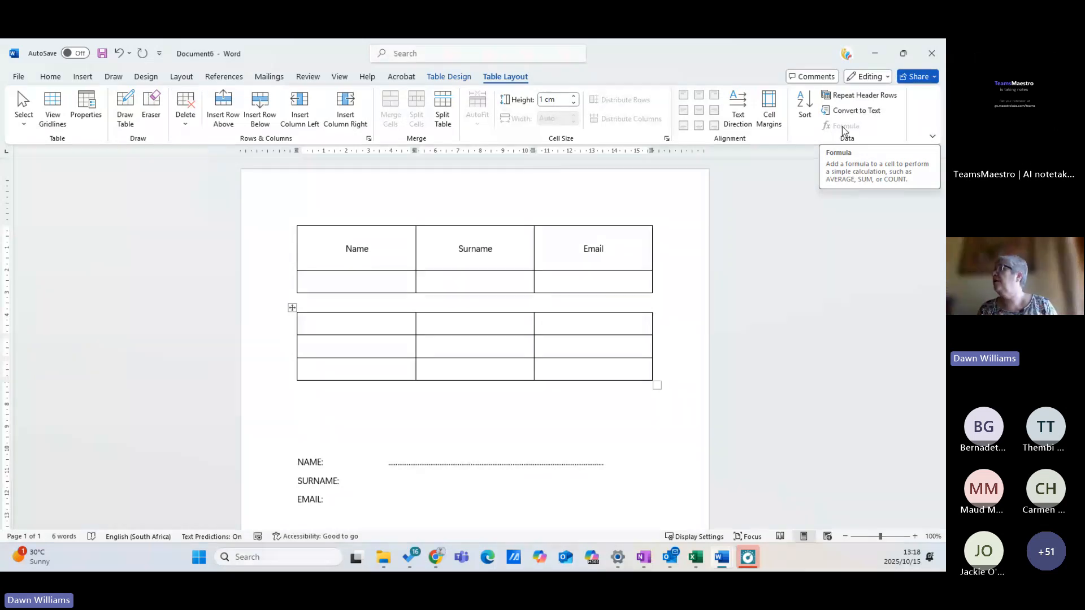
Append empty rows to the end of the upper table until it runs onto page 2 with seven rows there
click(856, 96)
click(583, 285)
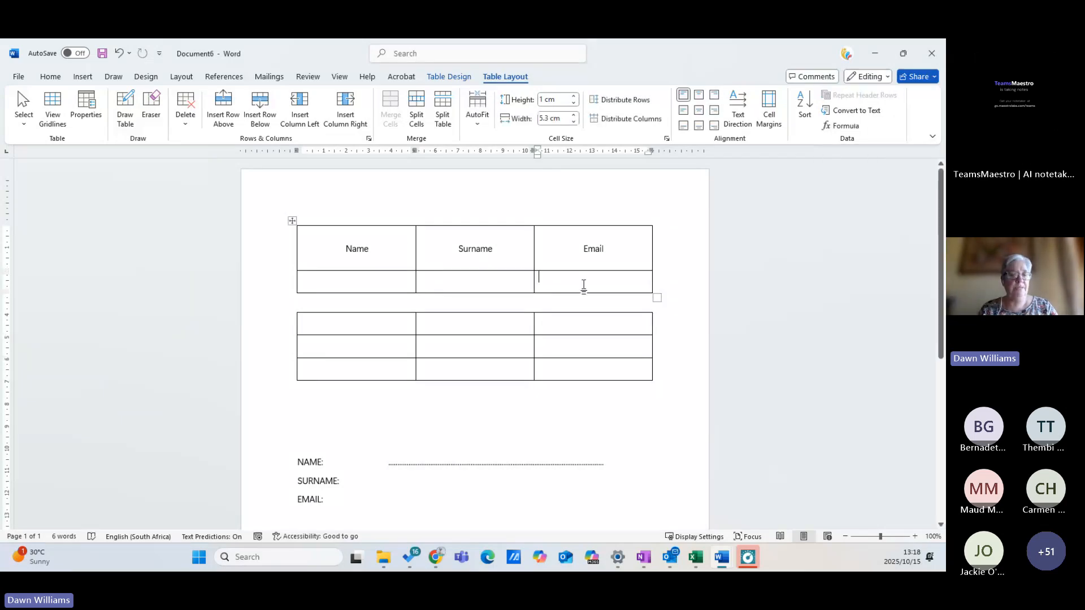
key(Tab)
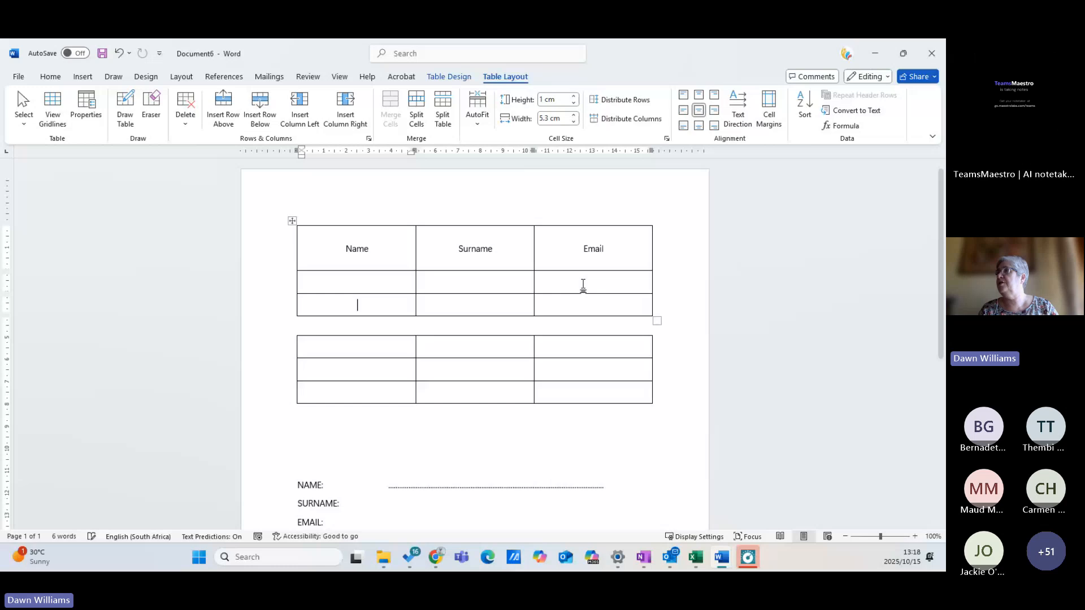
key(Tab)
key(Tab)
key(Tab)
key(Tab)
key(Tab)
key(Tab)
key(Tab)
key(Tab)
key(Tab)
key(Tab)
key(Tab)
key(Tab)
key(Tab)
key(Tab)
key(Tab)
key(Tab)
key(Tab)
key(Tab)
key(Tab)
key(Tab)
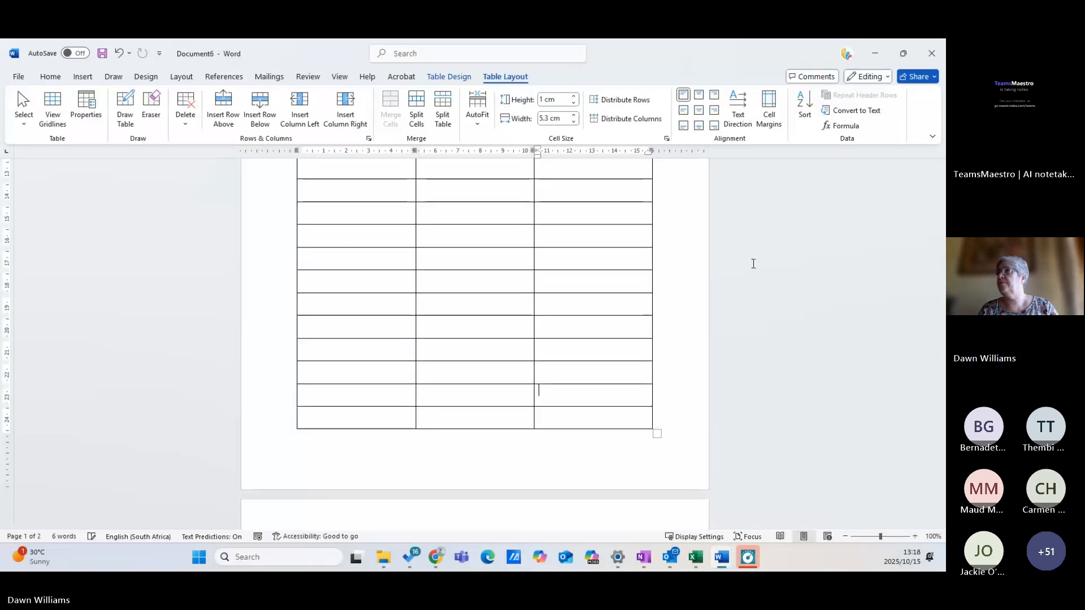
key(Tab)
key(Tab)
key(Tab)
key(Tab)
key(Tab)
key(Tab)
key(Tab)
key(Tab)
key(Tab)
key(Tab)
key(Tab)
key(Tab)
key(Tab)
key(Tab)
key(Tab)
key(Tab)
key(Tab)
key(Tab)
key(Tab)
key(Tab)
key(Tab)
key(Tab)
key(Tab)
key(Tab)
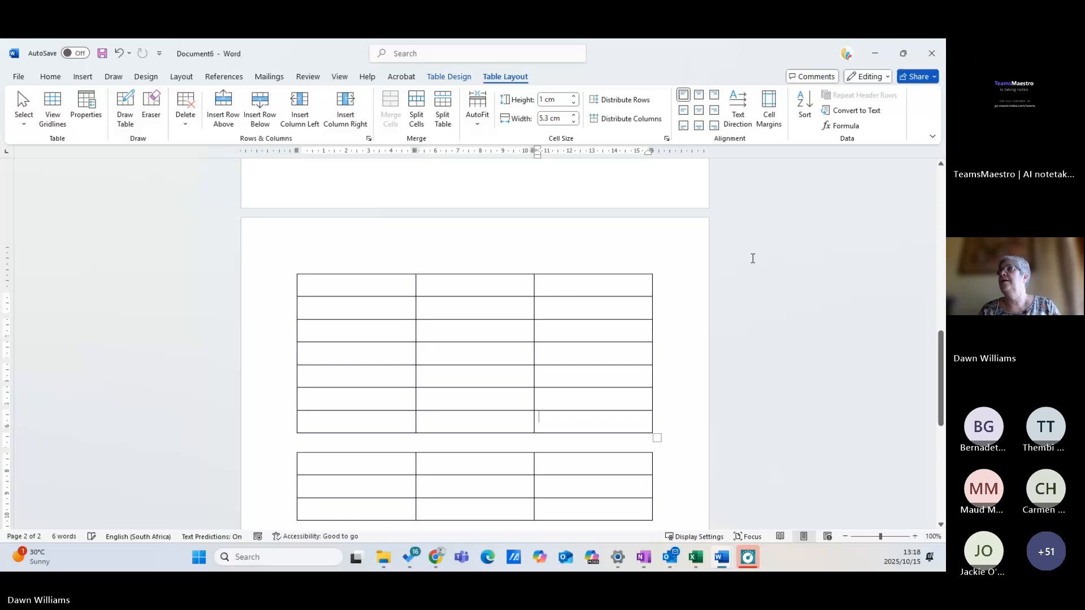
Set the Name, Surname and Email row to repeat as a header row, and check it on page 2
scroll(548, 308, up, 12)
click(277, 249)
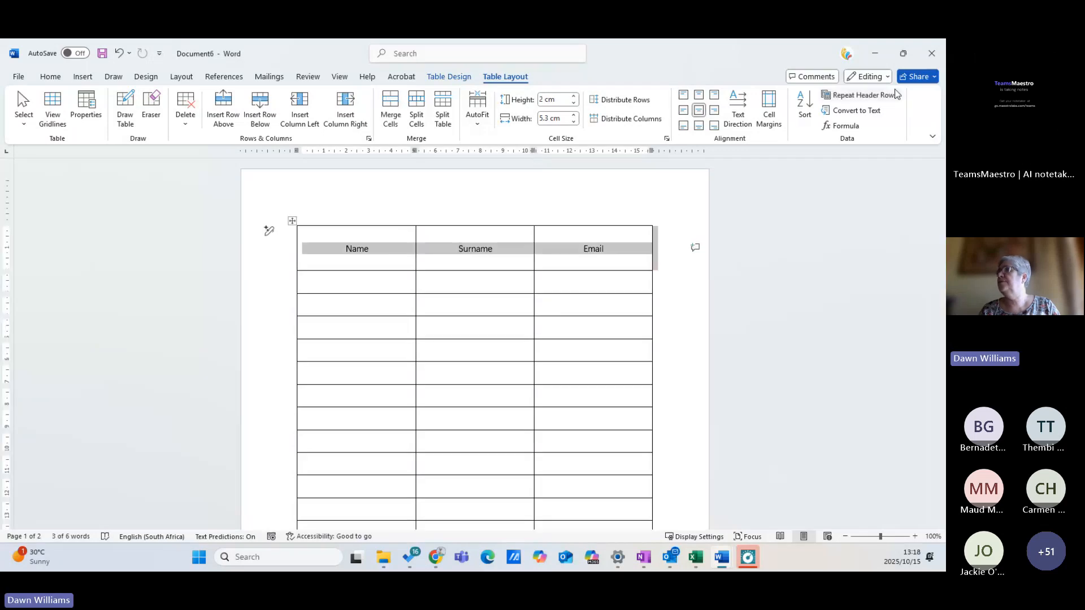
click(896, 94)
scroll(723, 319, down, 8)
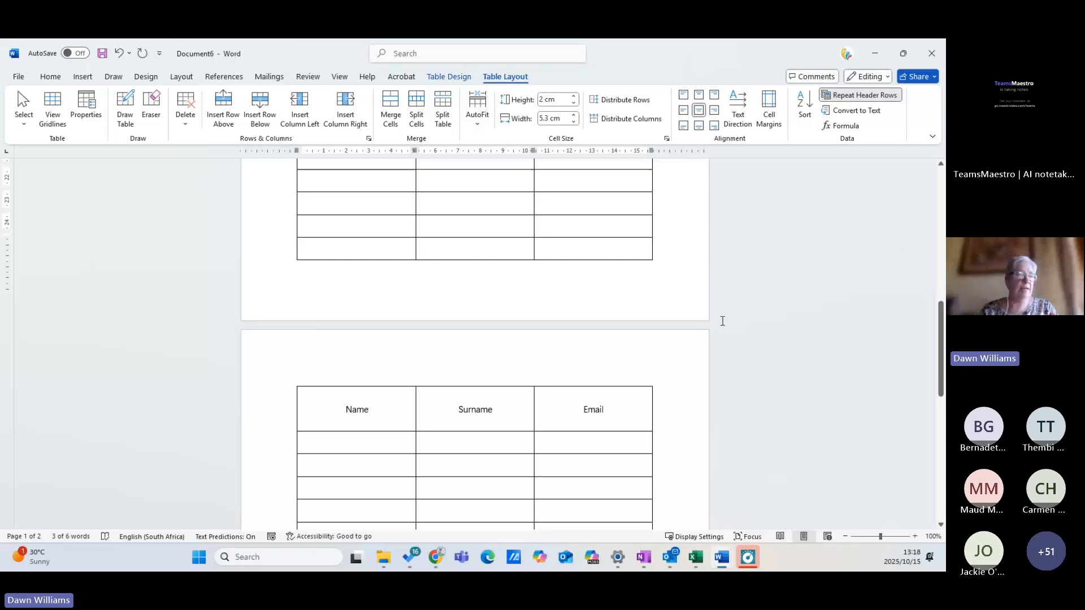
scroll(723, 320, down, 3)
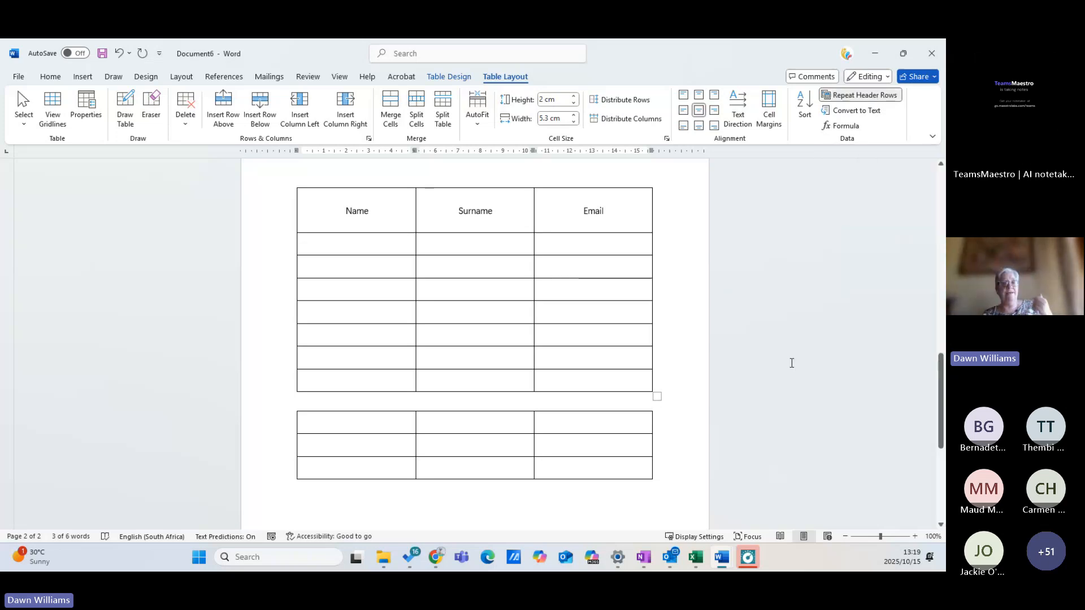
click(764, 303)
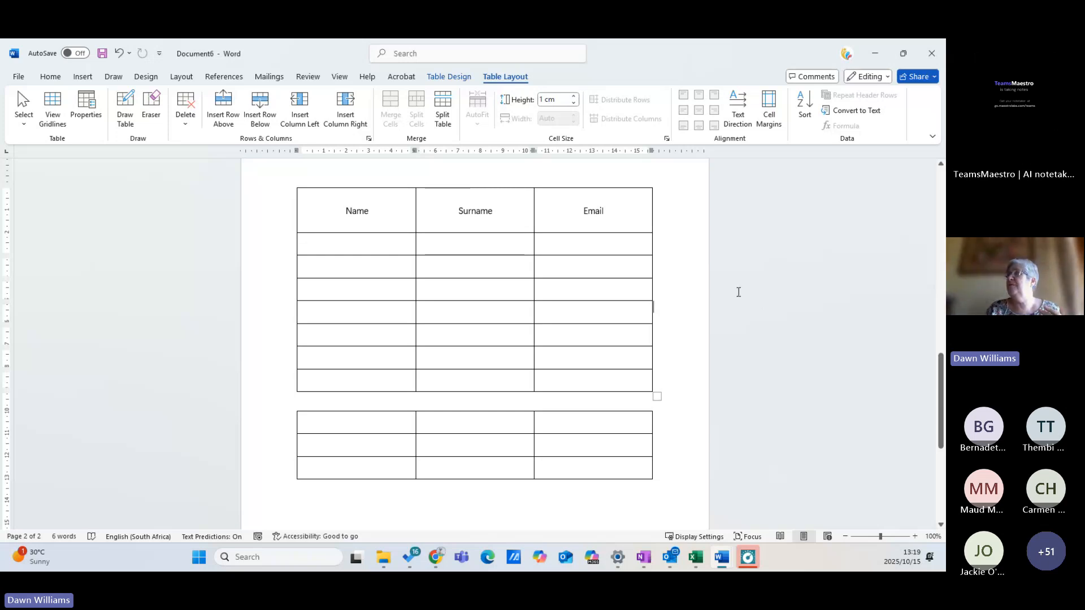
Erase the border between the first two Surname cells below the header on page 2
drag(443, 253, 432, 261)
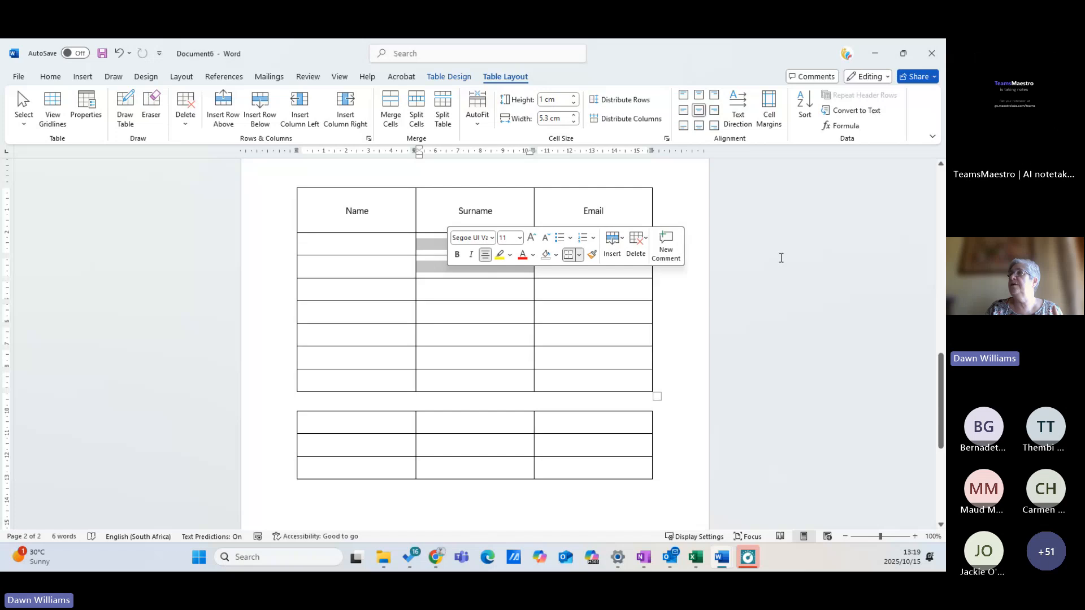
click(453, 240)
click(152, 106)
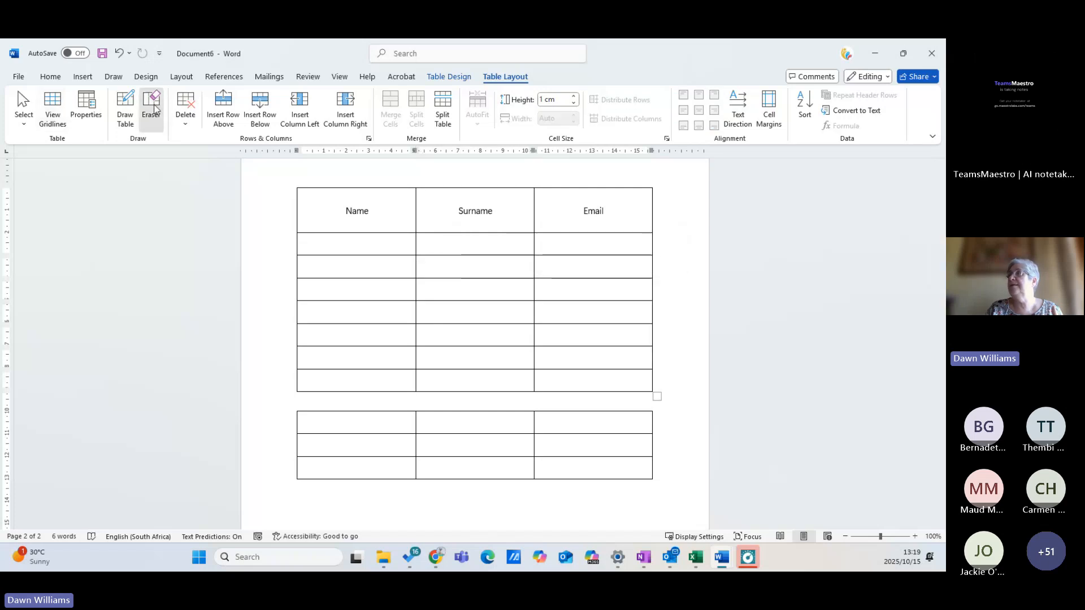
click(486, 254)
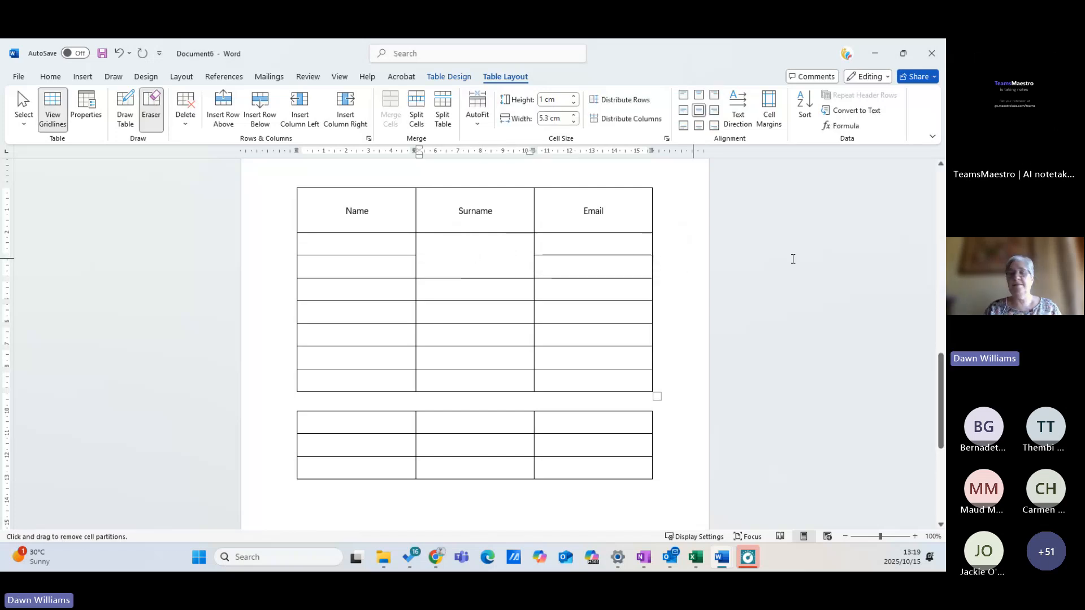
Enter "This is the middle of my block" in the merged Surname cell on page 2
text(This)
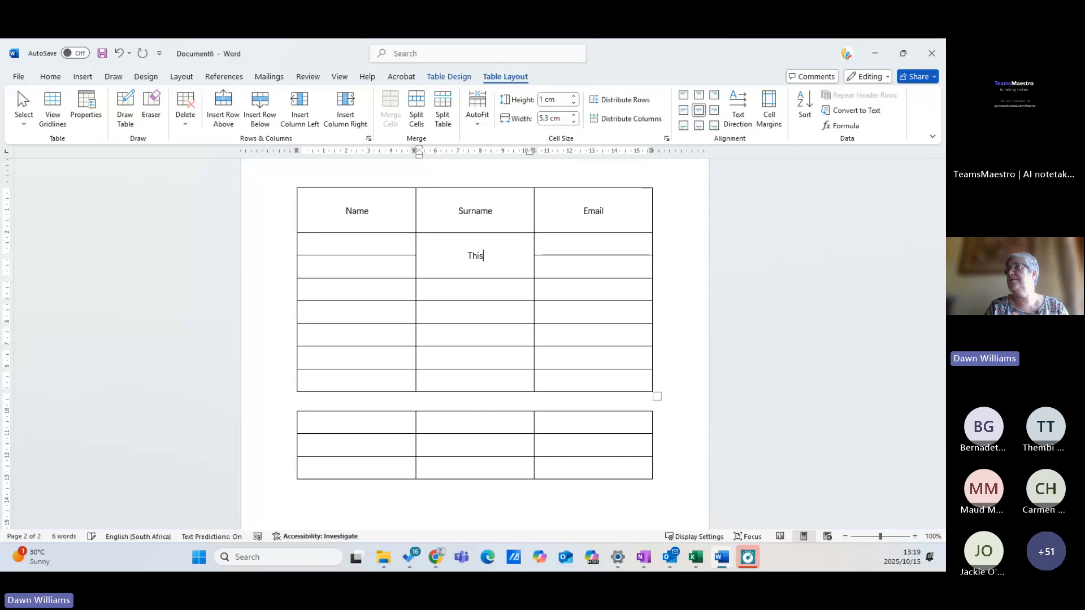
text( is)
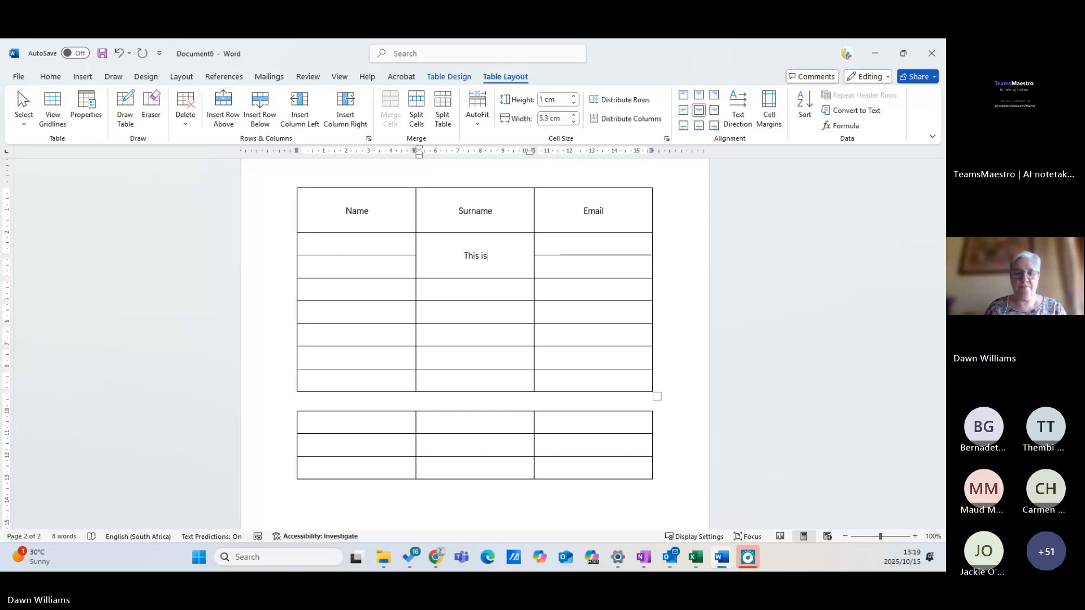
text( the  mid)
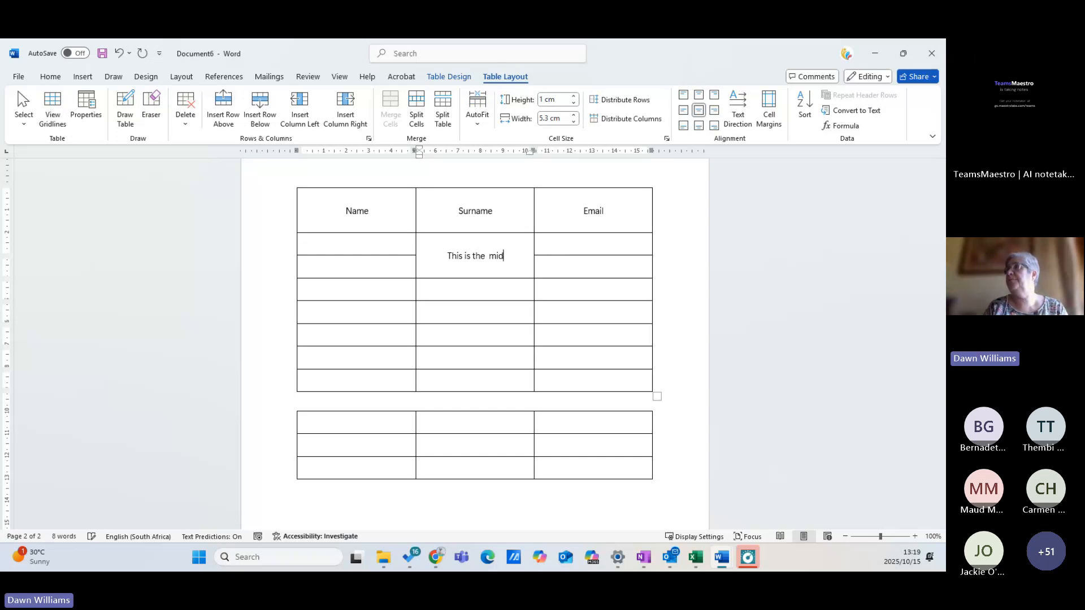
text(dle of my block)
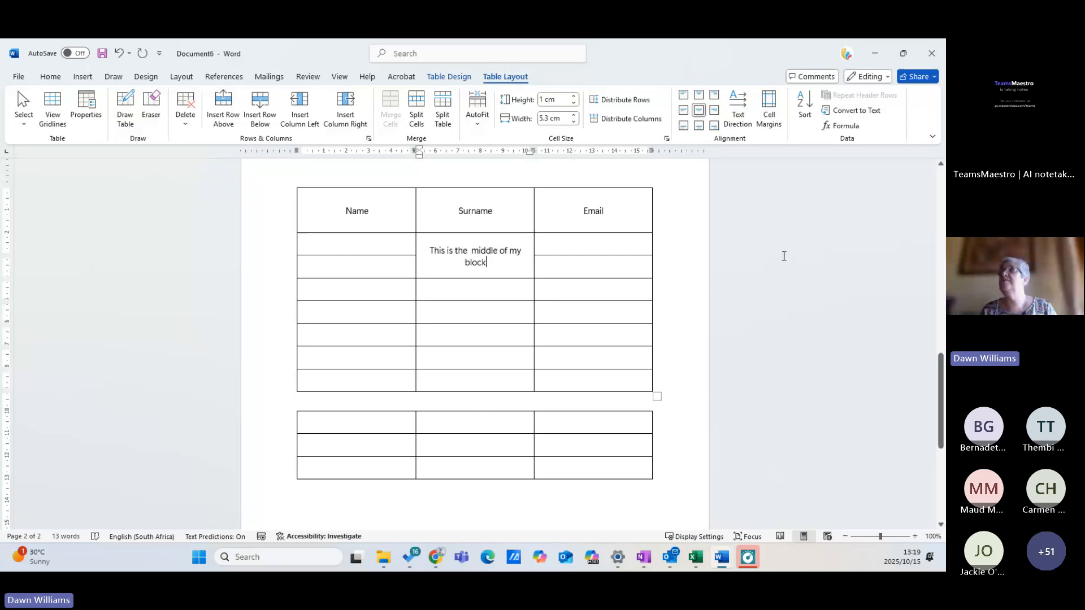
Erase the border between the first two Name cells below the header on page 2, and draw it back in
click(160, 114)
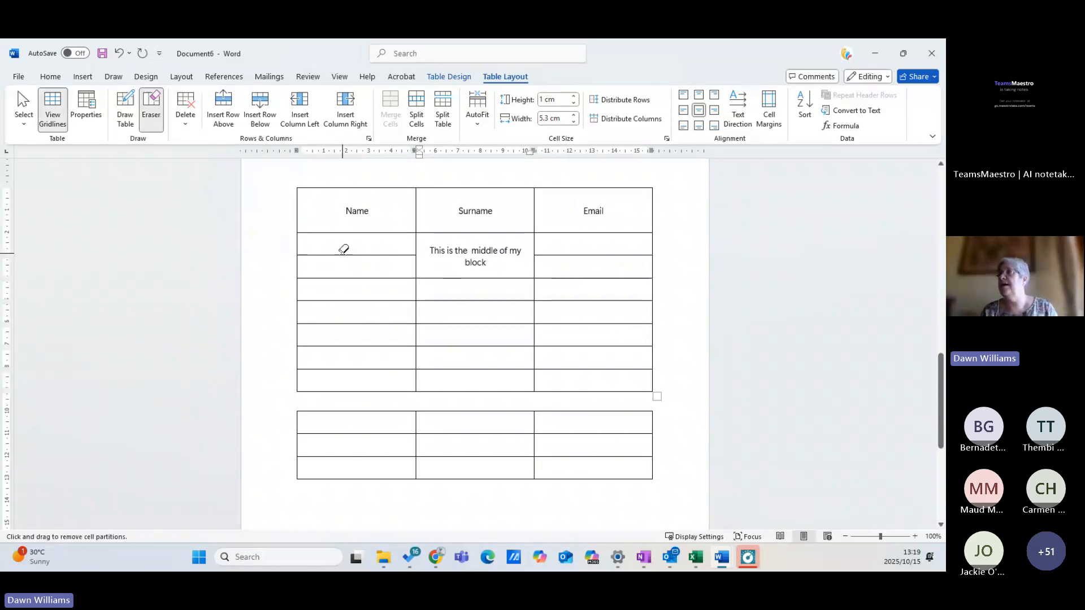
click(343, 253)
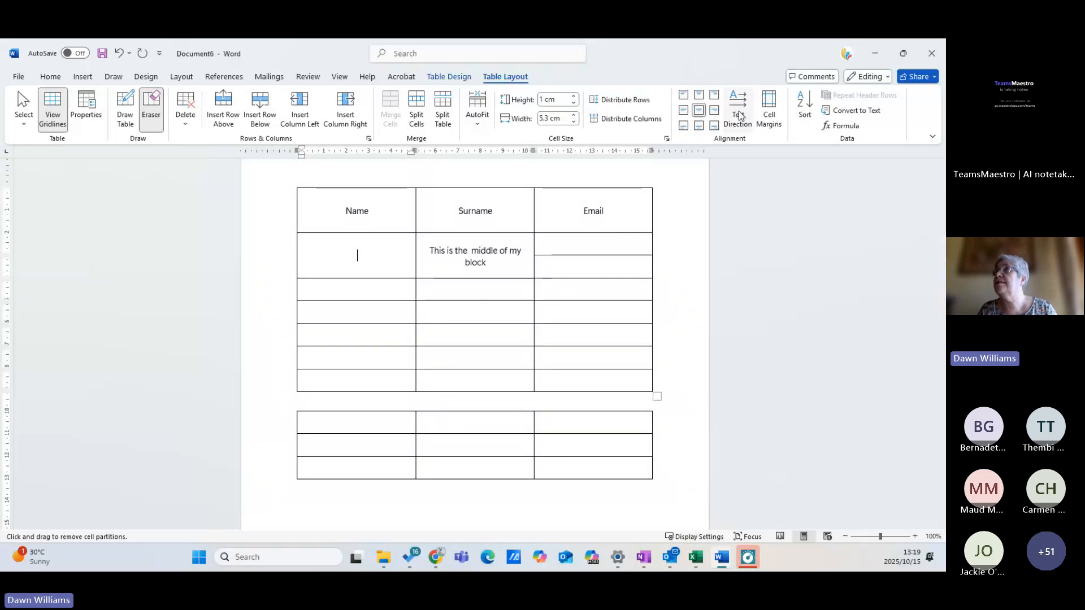
click(121, 117)
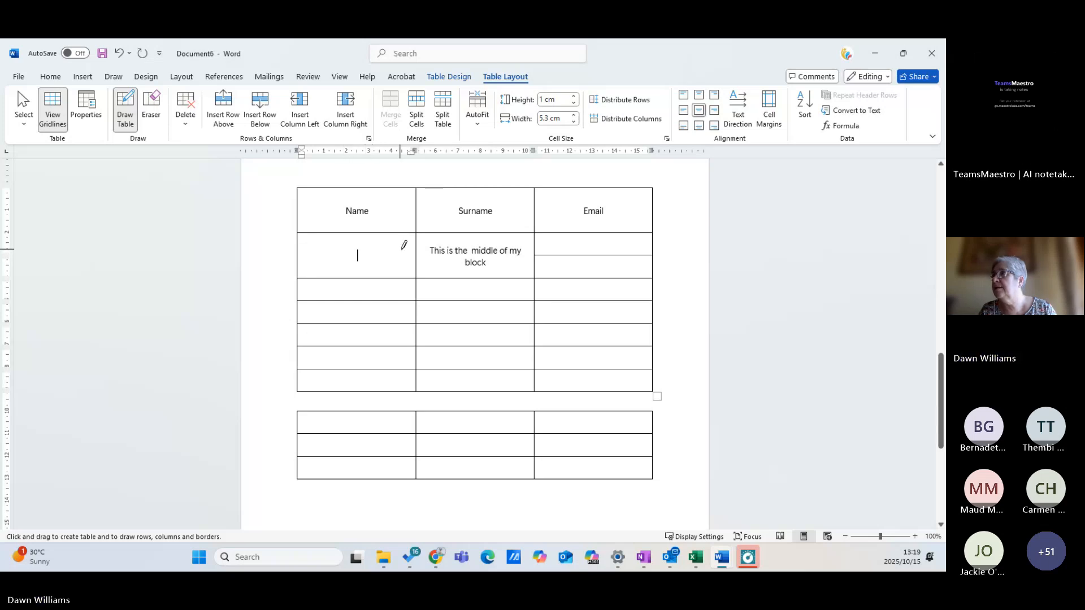
drag(416, 254, 312, 254)
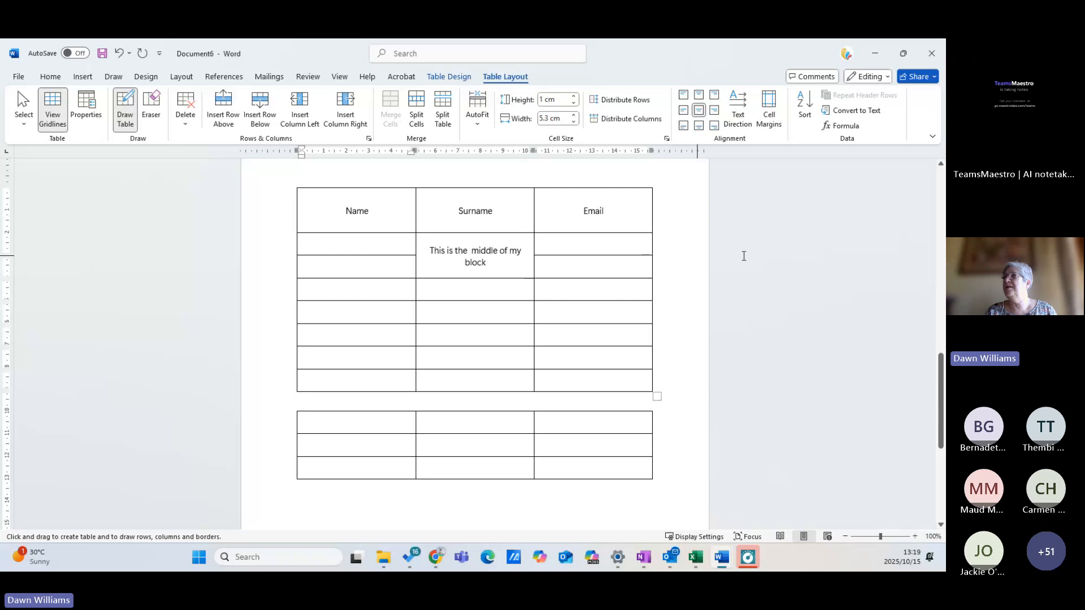
Draw a horizontal border across the merged Surname cell on page 2 to split it into two rows
drag(454, 252, 536, 254)
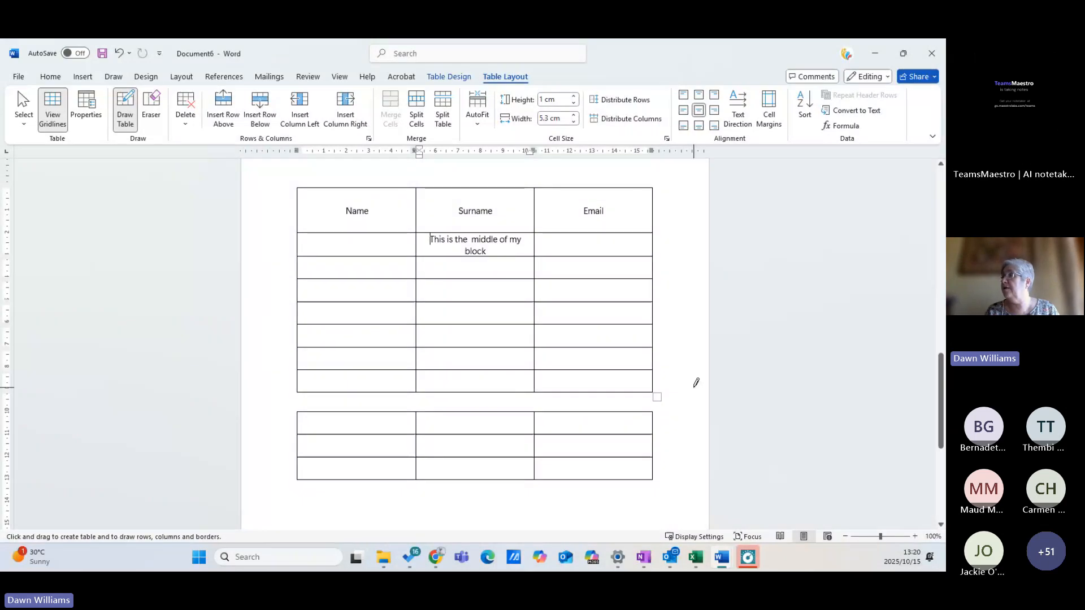
scroll(585, 266, down, 1)
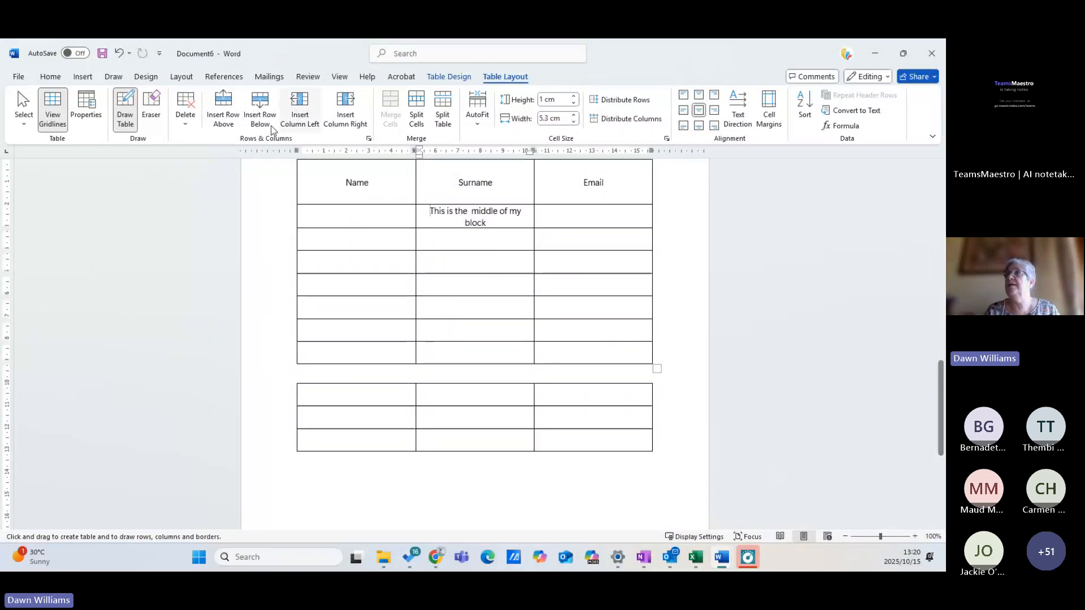
click(125, 115)
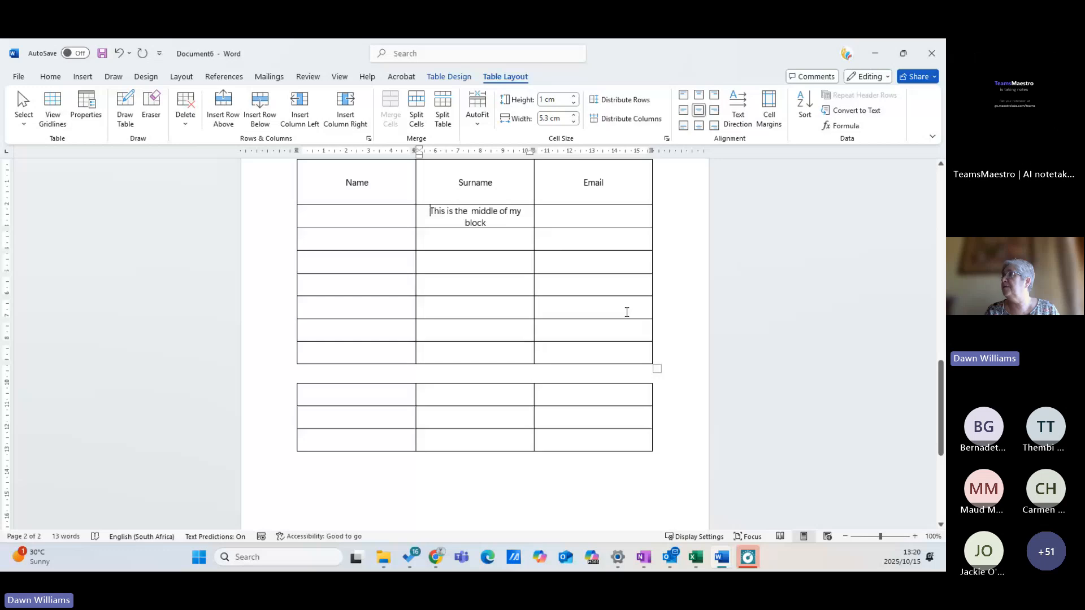
Clear the text of the long upper table, and delete both it and the three-row table below it
scroll(628, 299, up, 10)
scroll(629, 280, down, 8)
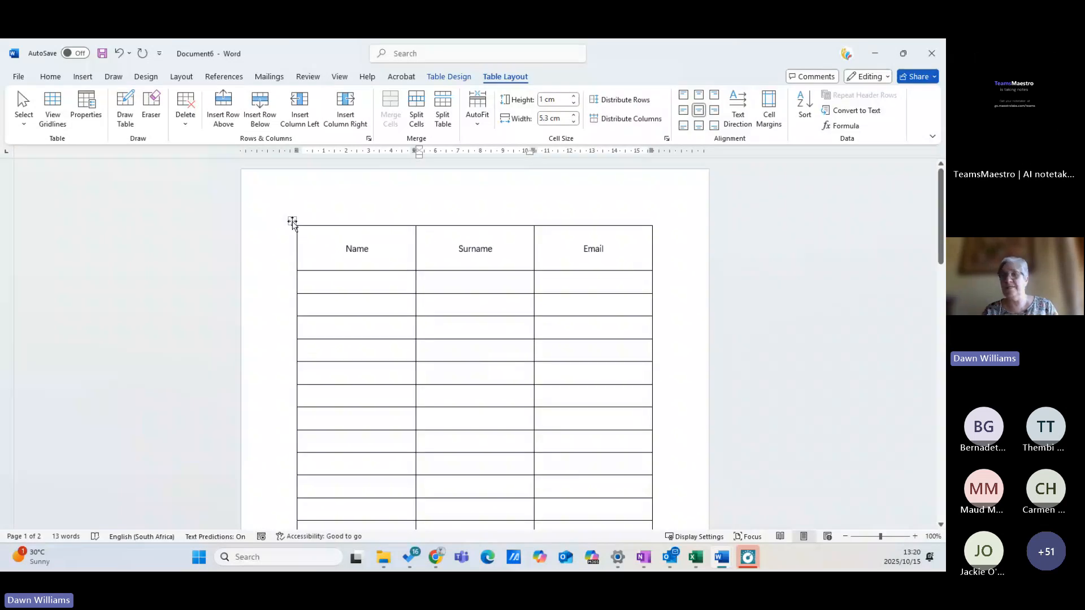
click(292, 221)
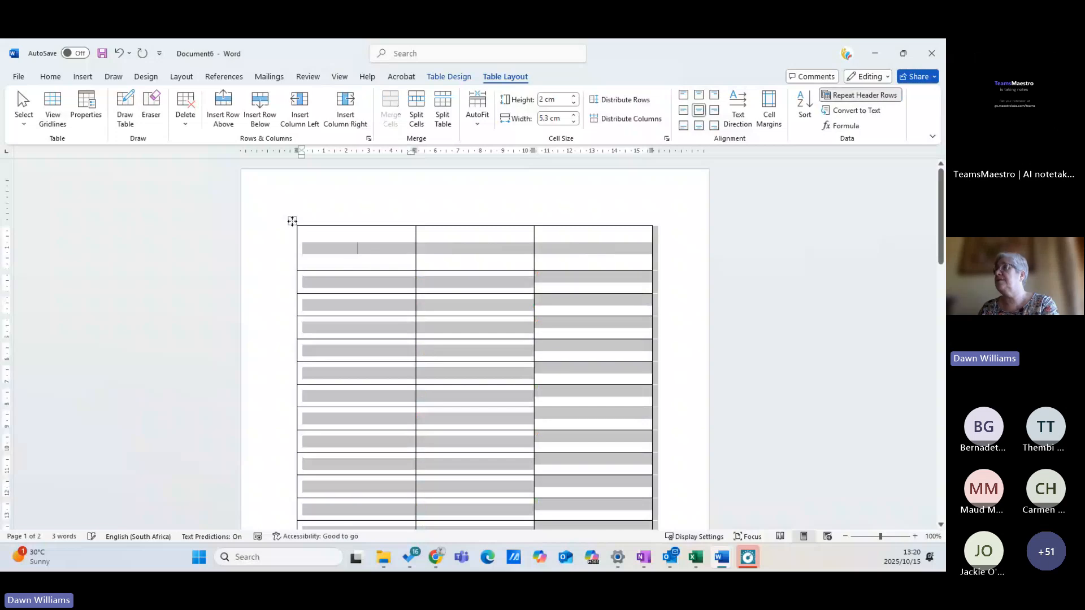
key(Delete)
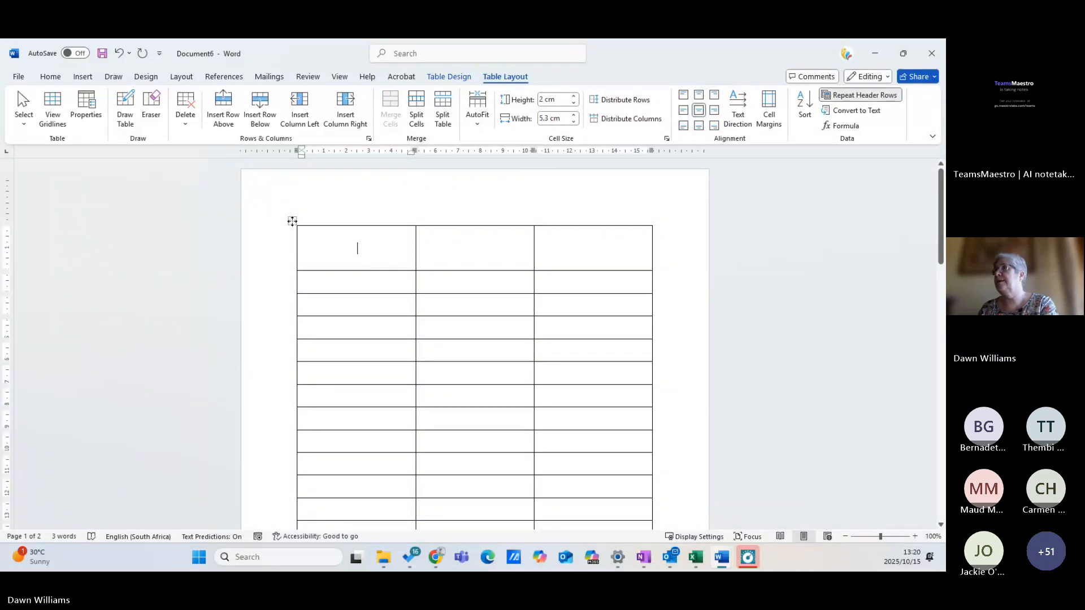
click(292, 221)
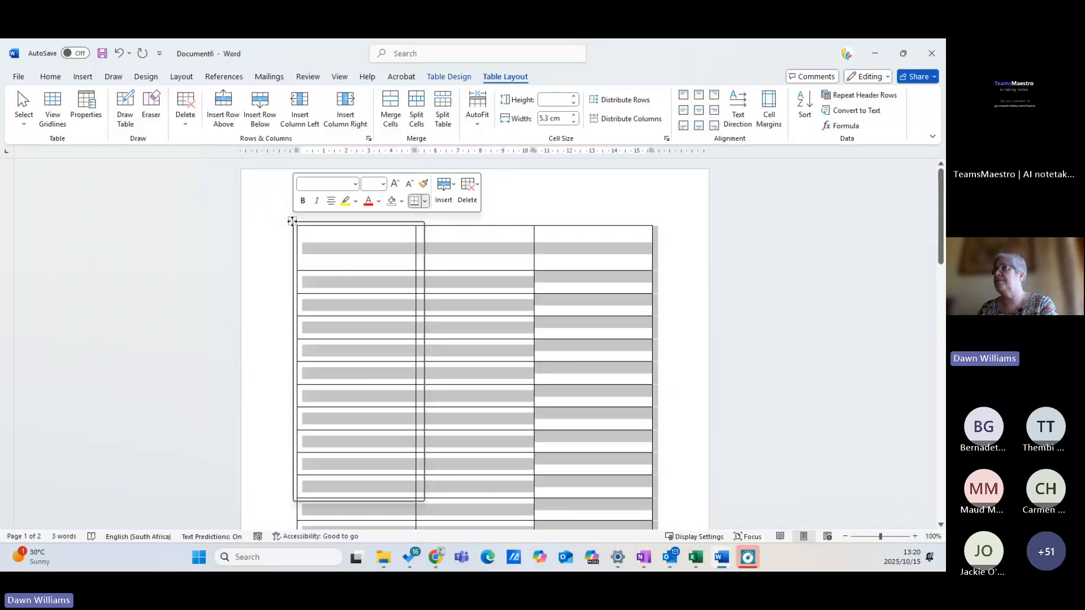
click(334, 356)
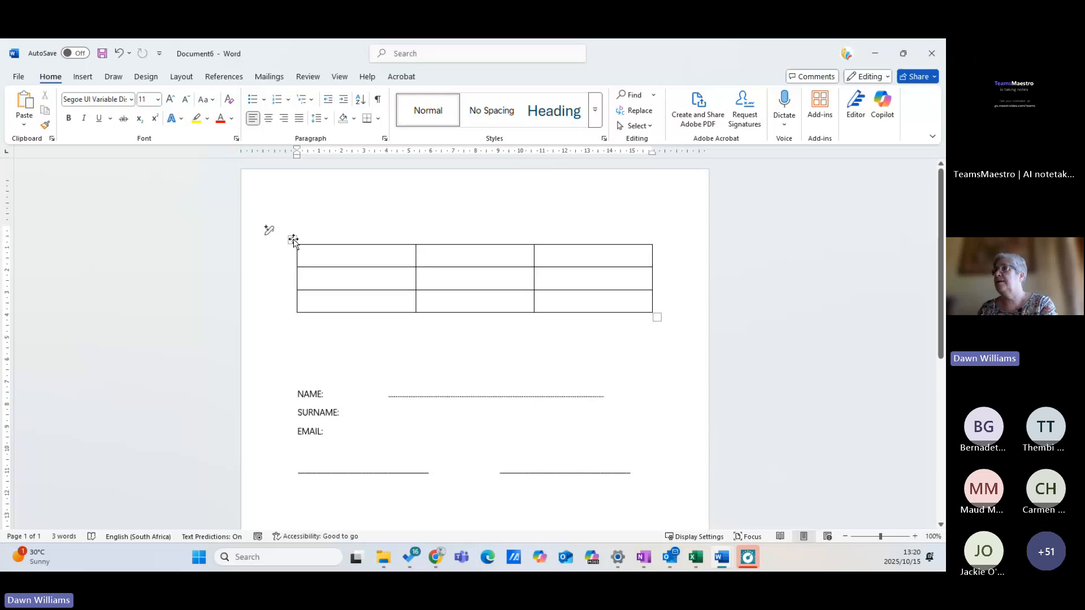
right_click(290, 239)
click(331, 375)
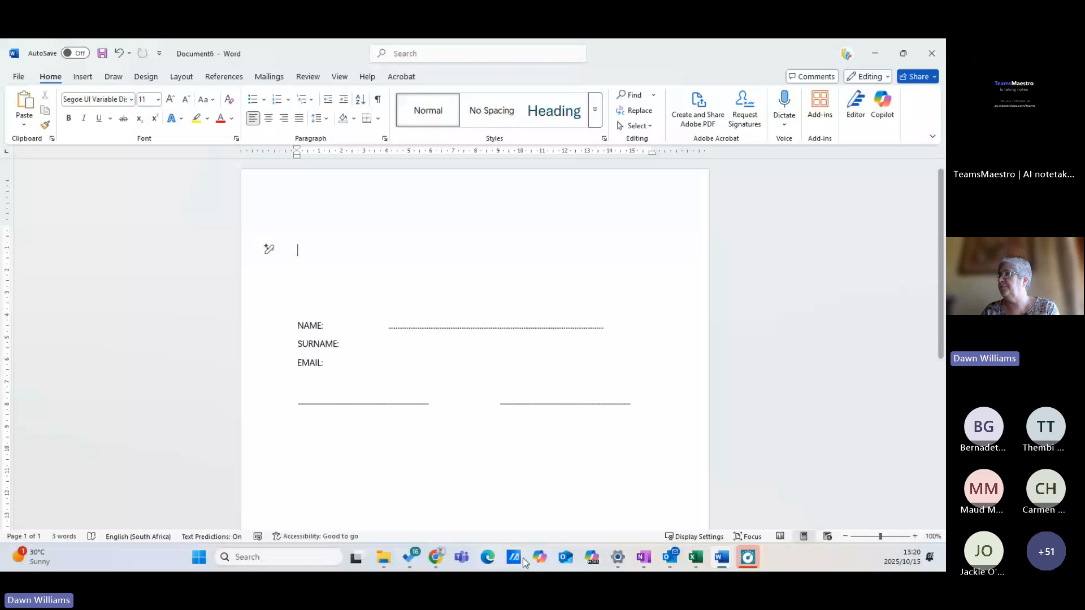
Switch to the Recipe Book Exercise document and go to the method text of the 3-ingredient fridge cake cups recipe
click(721, 557)
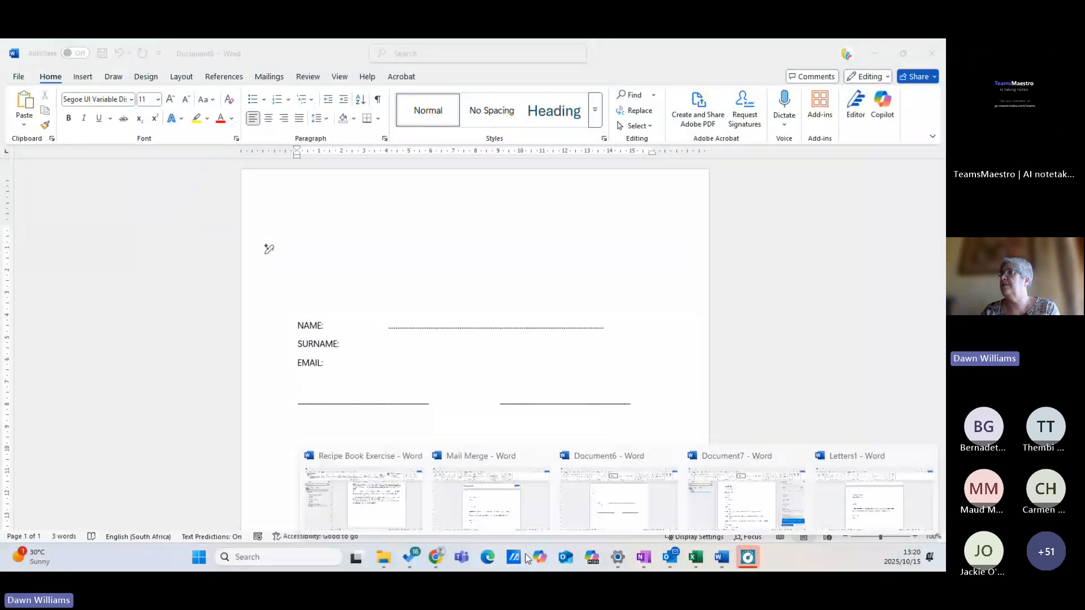
click(375, 509)
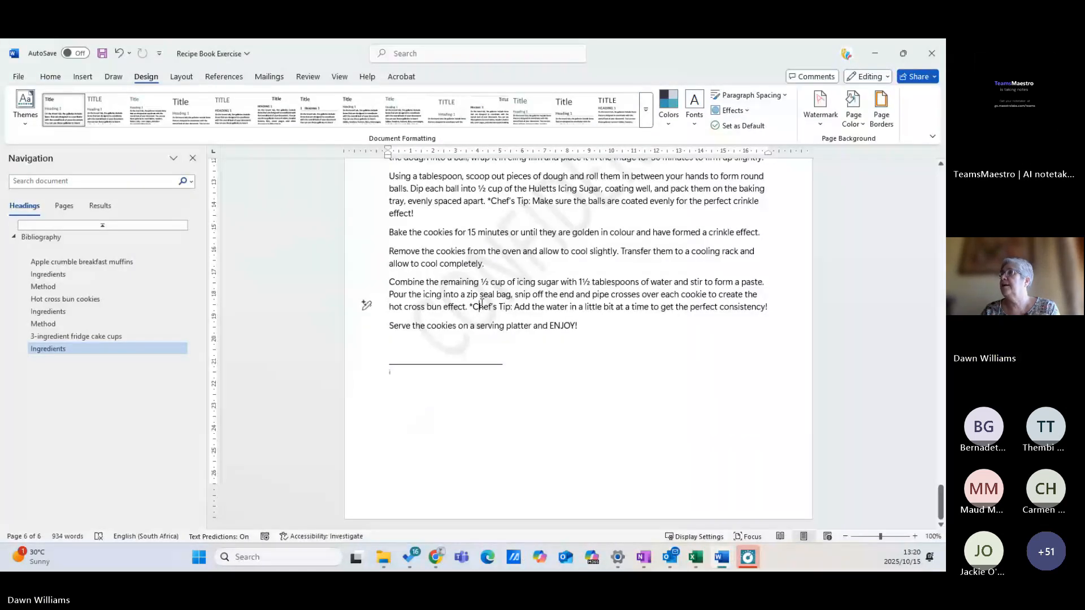
scroll(481, 305, up, 5)
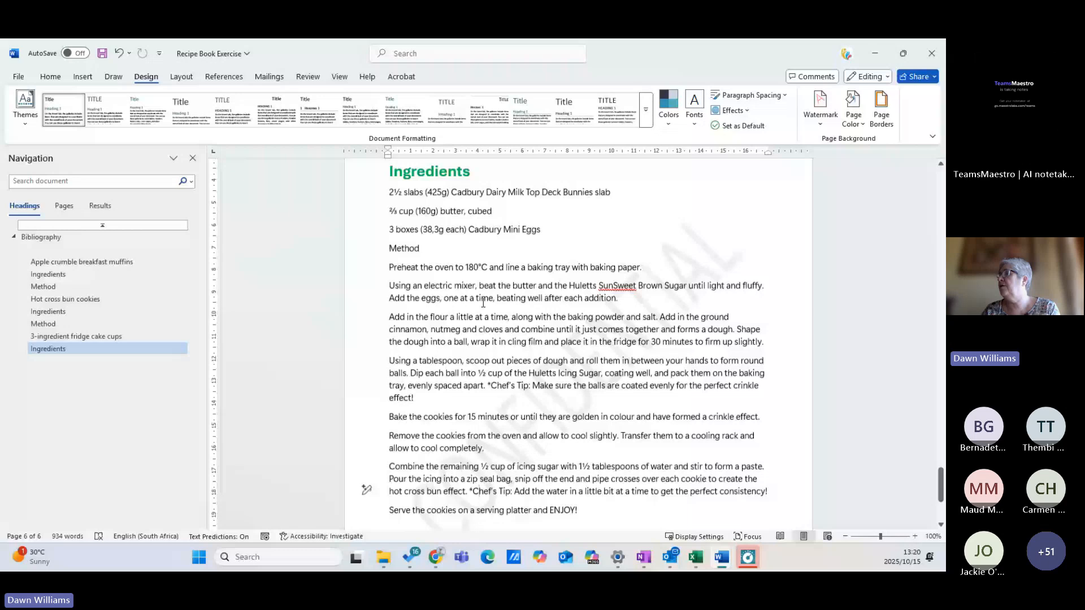
scroll(483, 303, up, 1)
Save the paragraph starting "Add in the flour a little at a time" to the Quick Part gallery under the name Recipe
triple_click(760, 351)
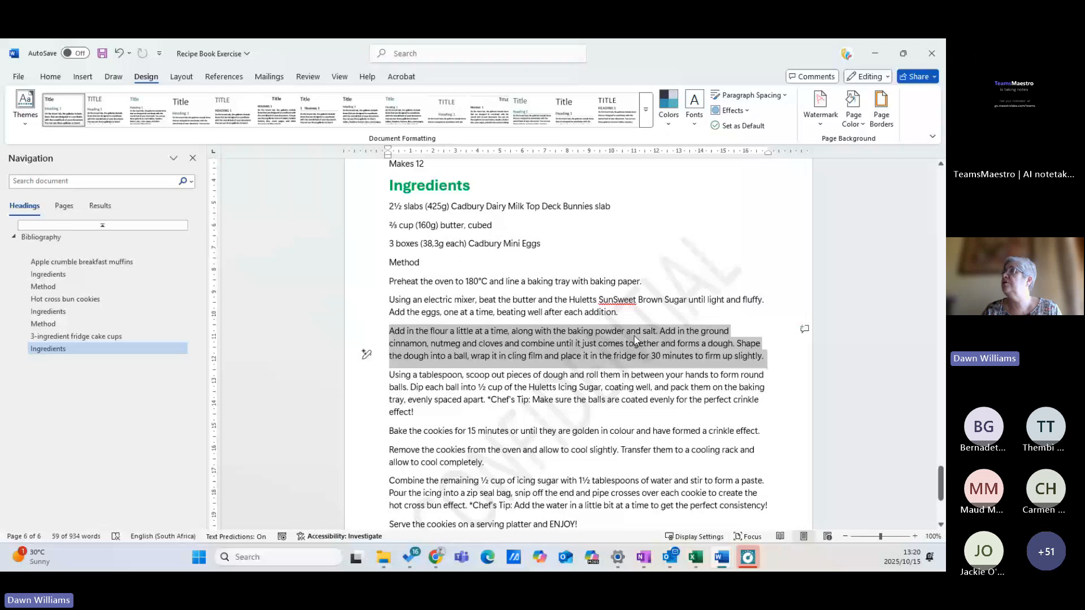
click(83, 76)
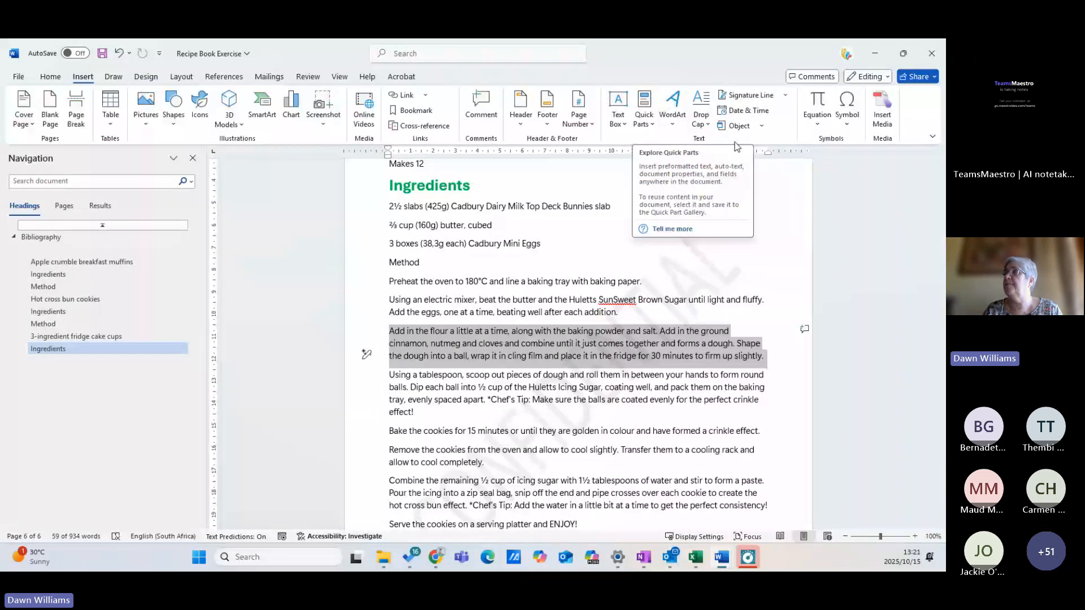
click(653, 126)
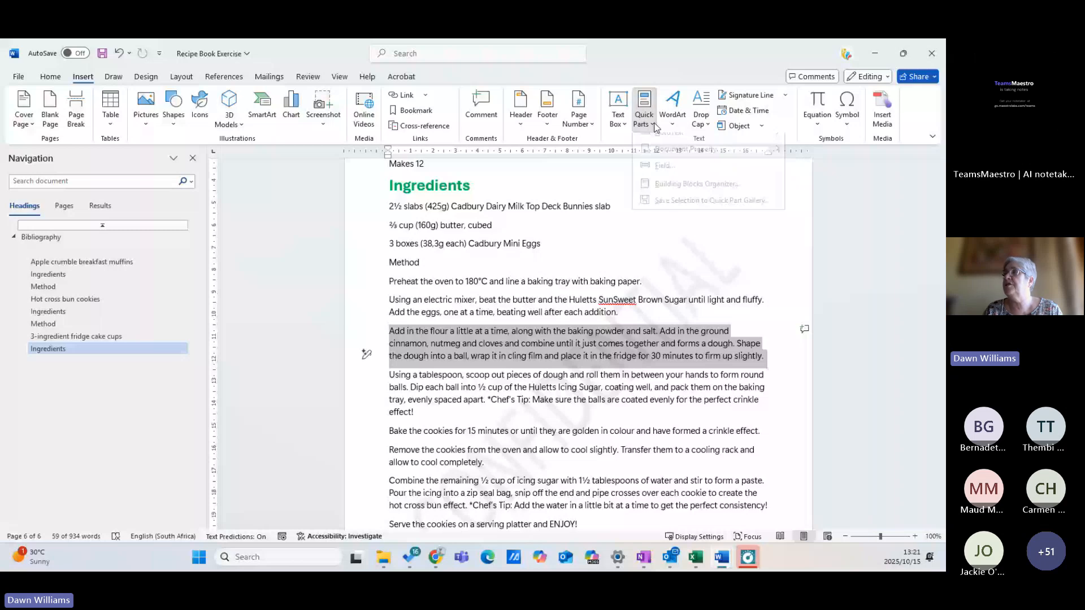
click(681, 212)
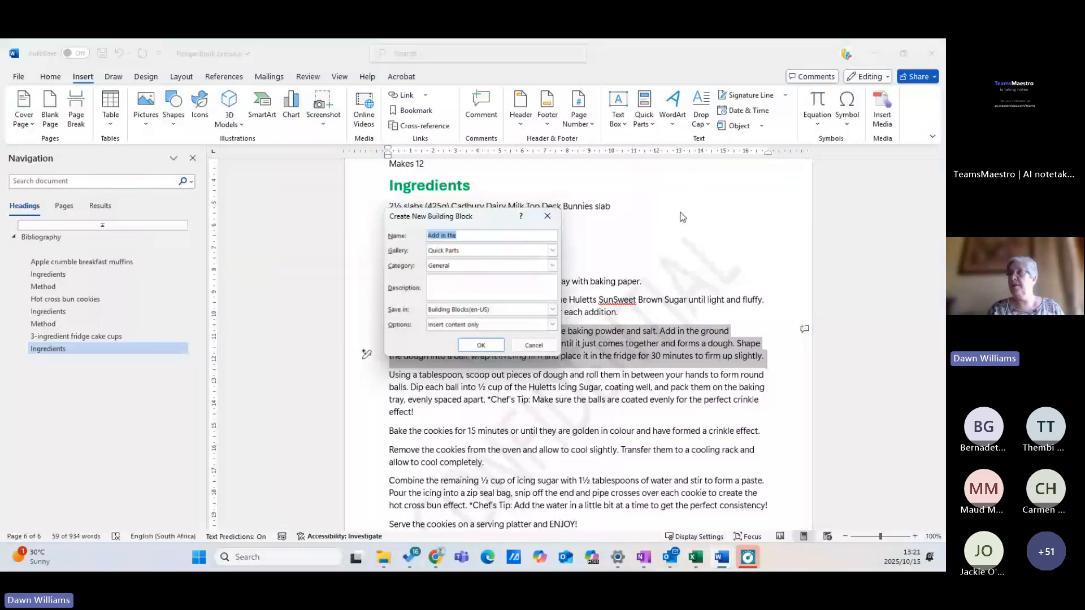
text(Recipe)
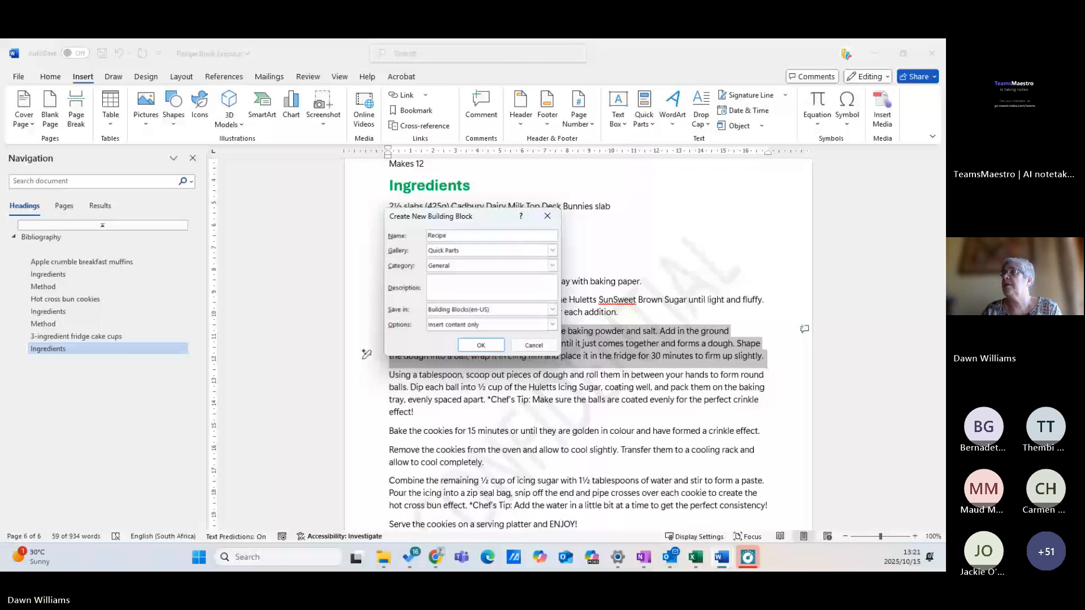
click(483, 346)
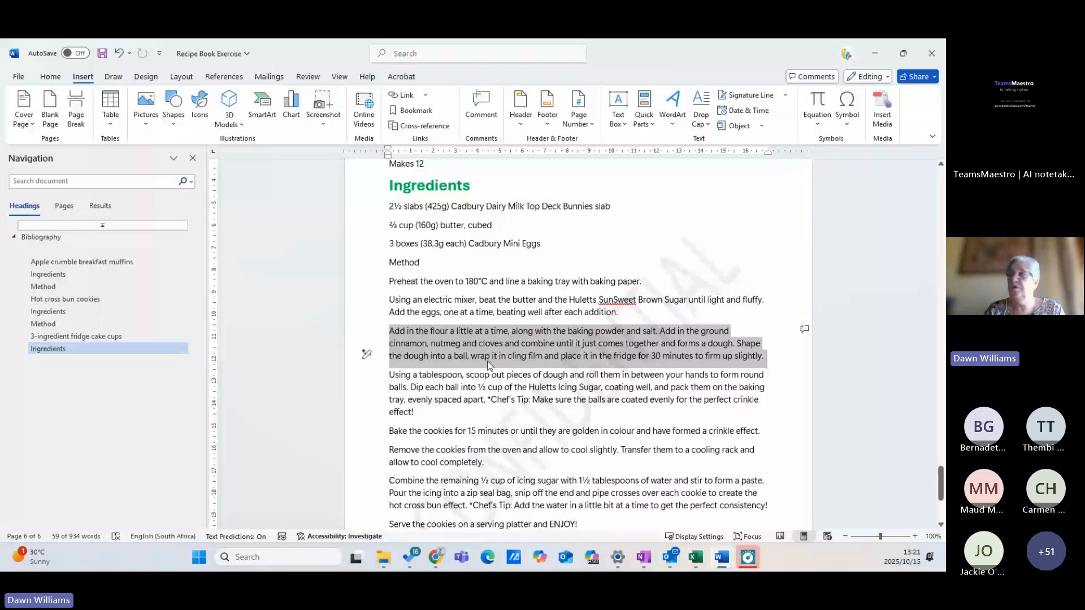
Insert the Recipe quick part below the short separator line at the end of the document
scroll(489, 366, down, 4)
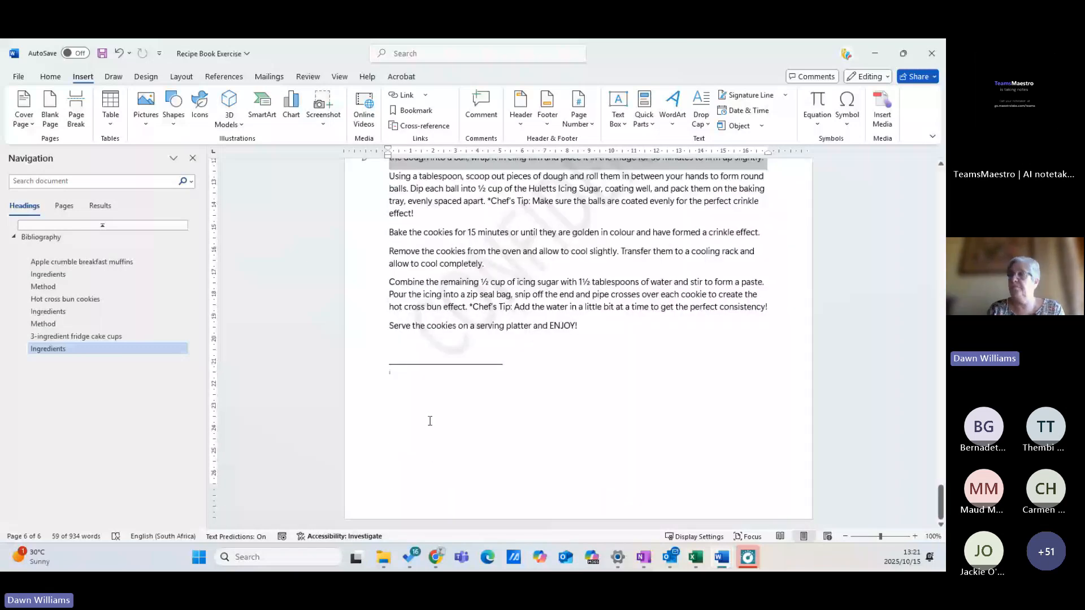
click(462, 391)
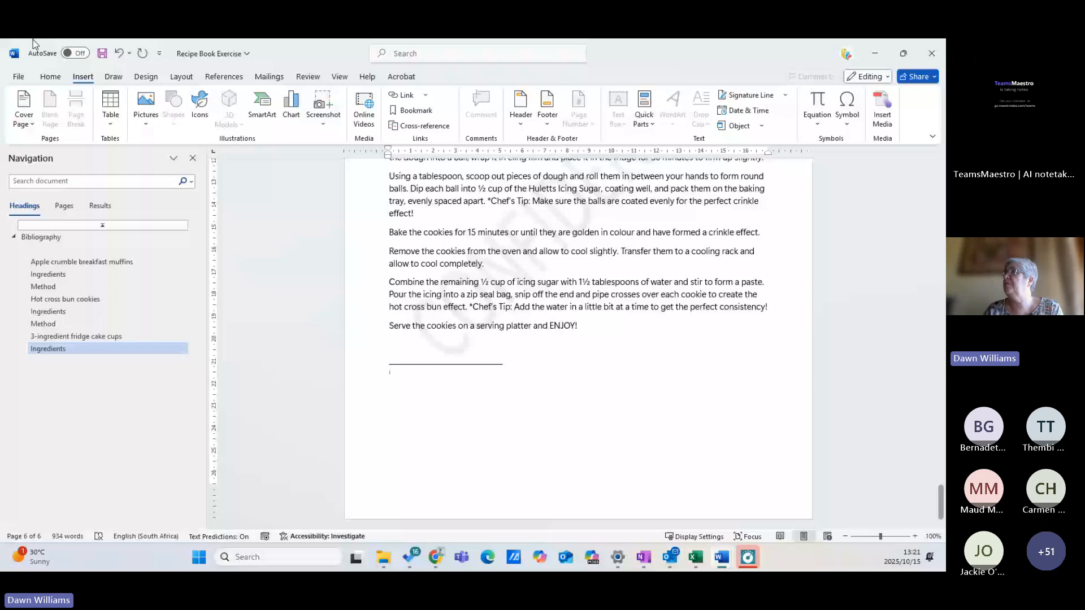
click(653, 123)
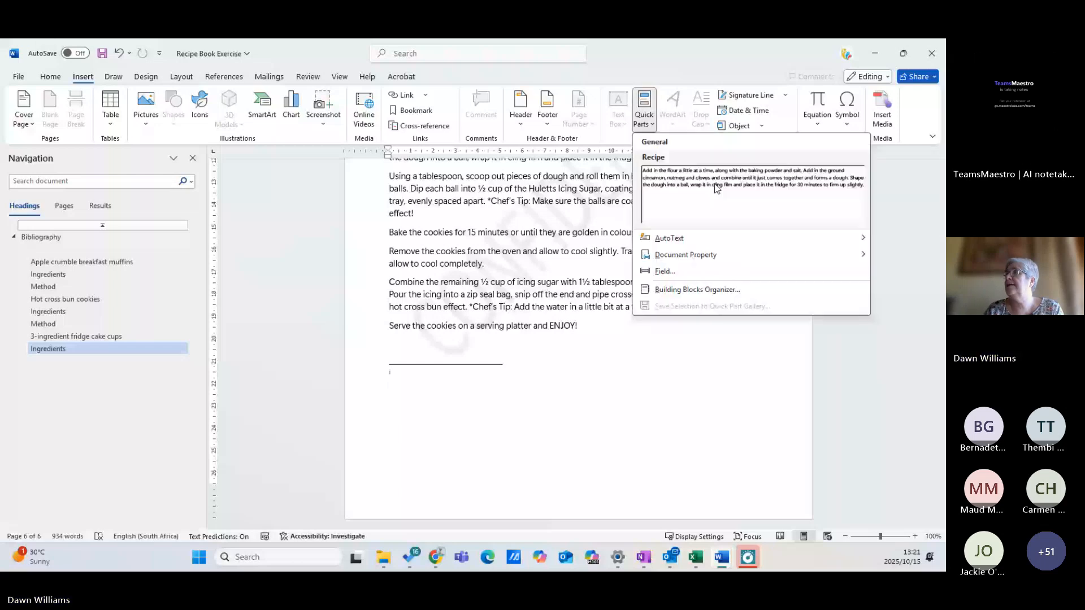
click(716, 187)
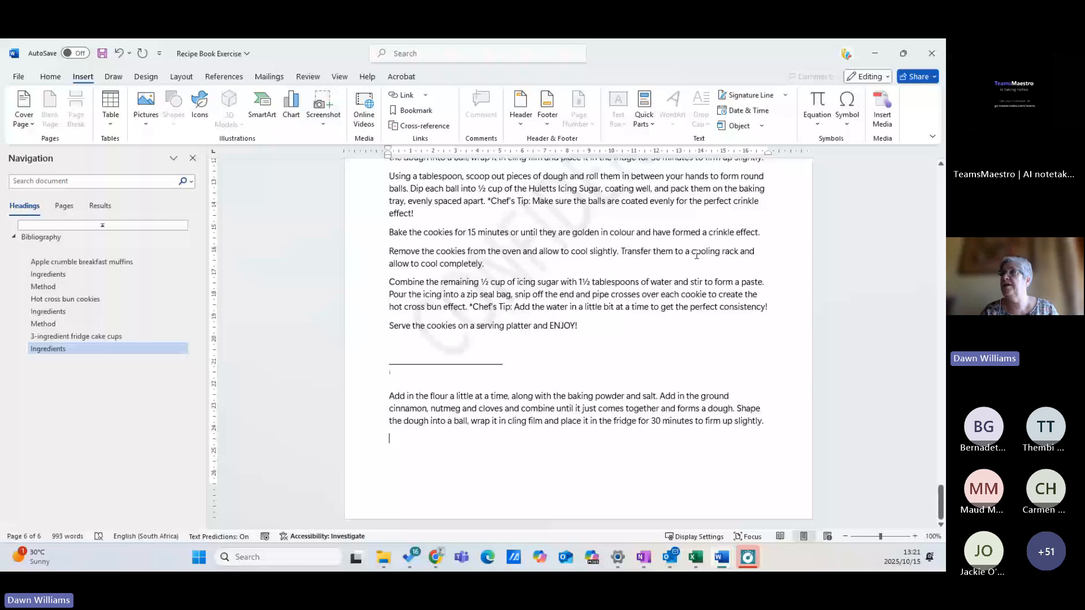
Close the Navigation pane and go to the Contents page at the start of the document
click(366, 295)
click(192, 158)
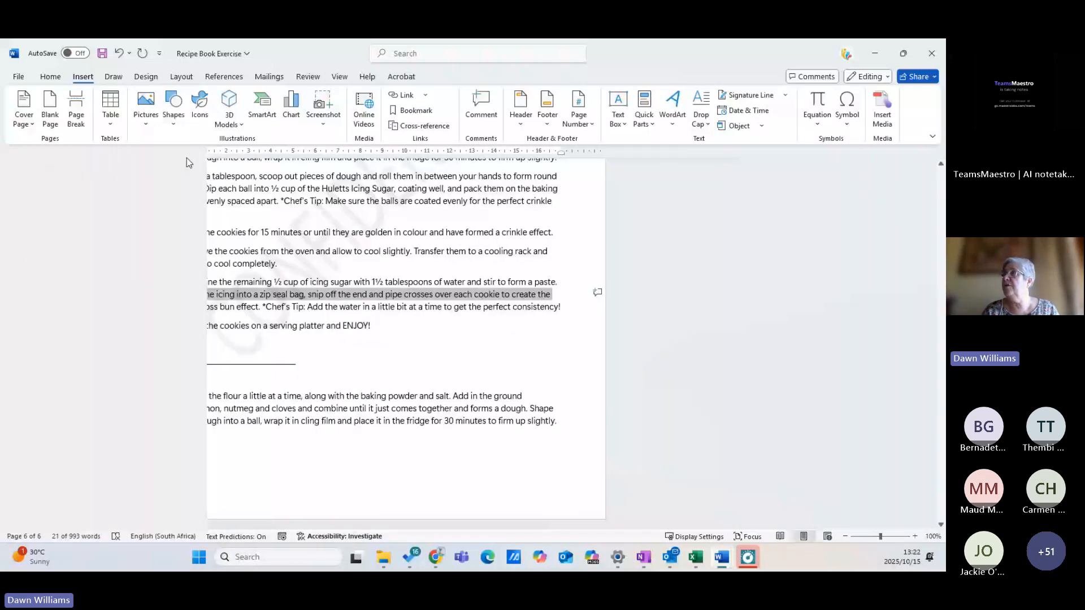
scroll(647, 340, up, 8)
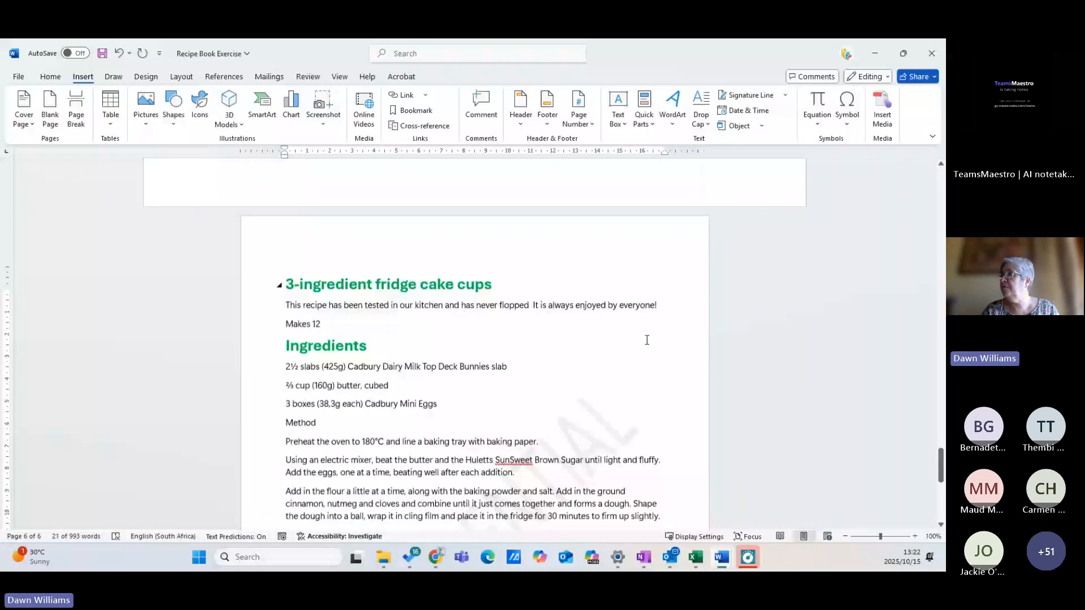
drag(940, 465, 928, 189)
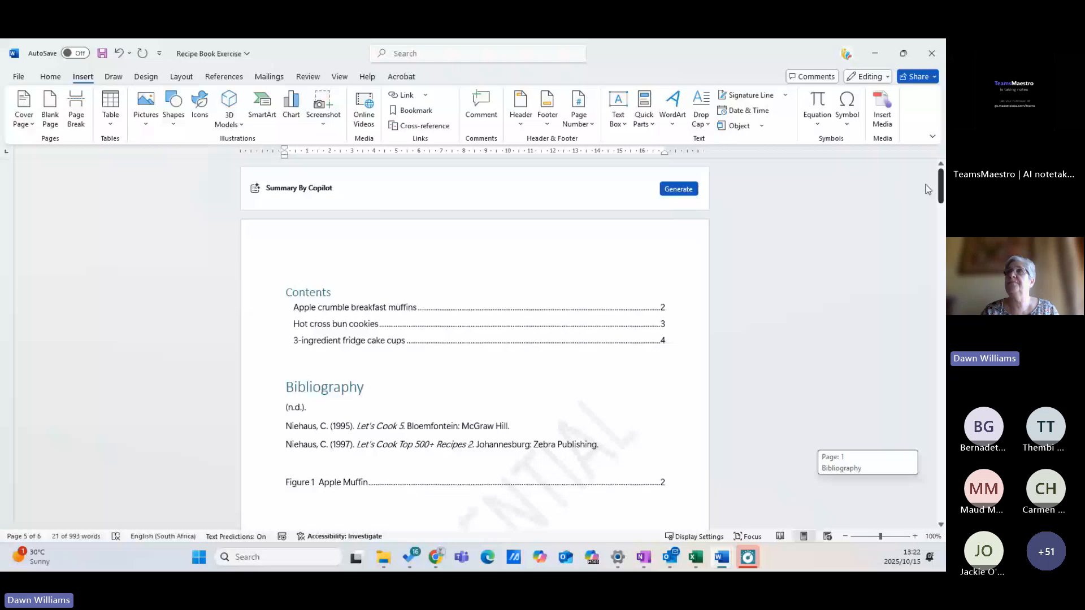
Look through the built-in cover page designs without inserting one
click(24, 122)
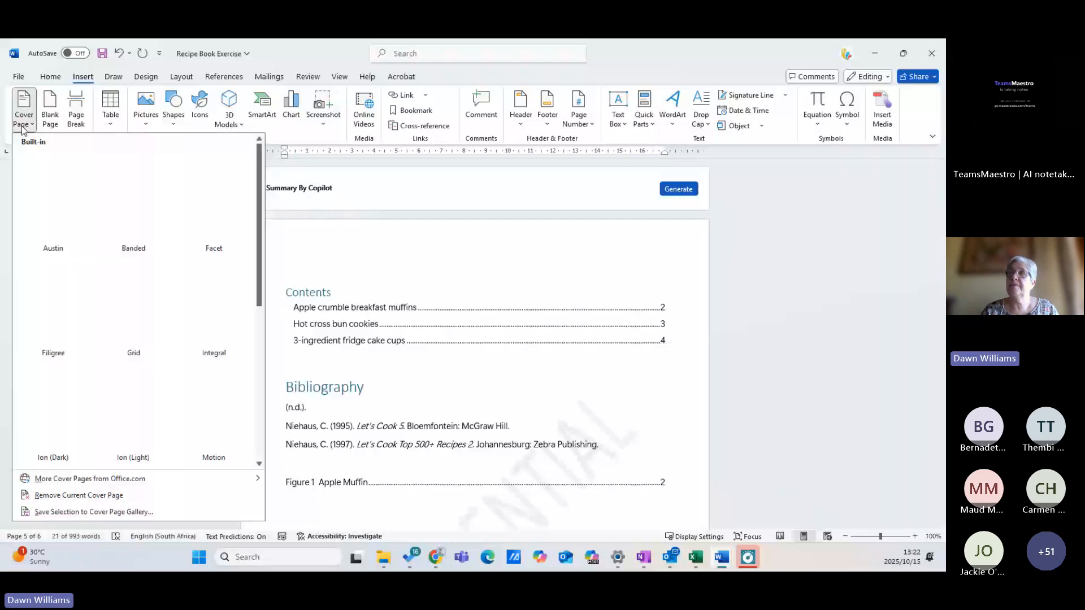
scroll(146, 292, down, 5)
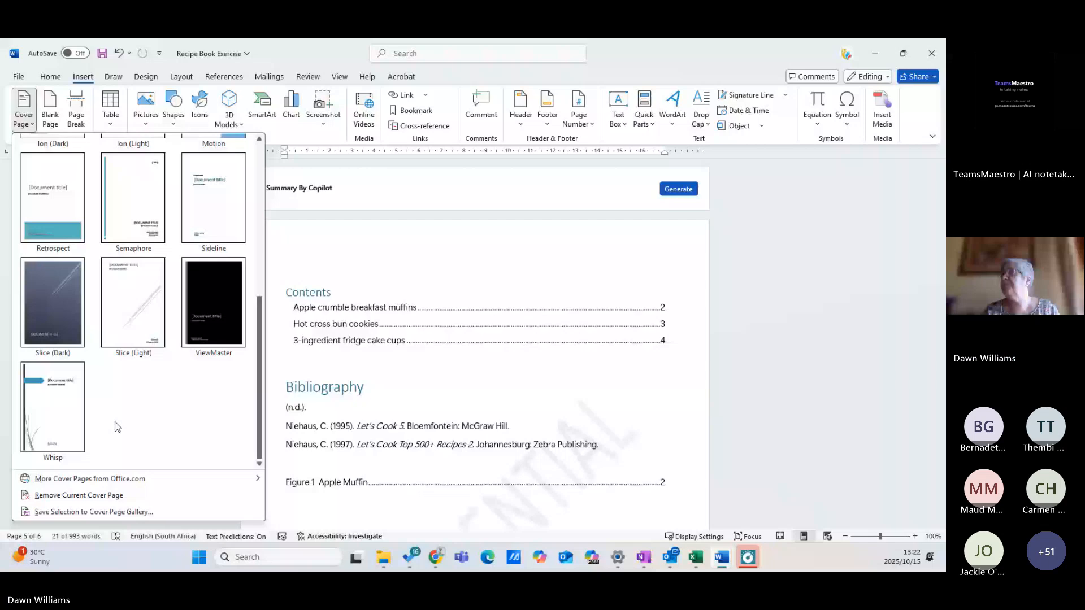
click(833, 284)
Save the first page's Contents, Bibliography and figure list to the Cover Page gallery under the name Recipe
scroll(764, 307, down, 2)
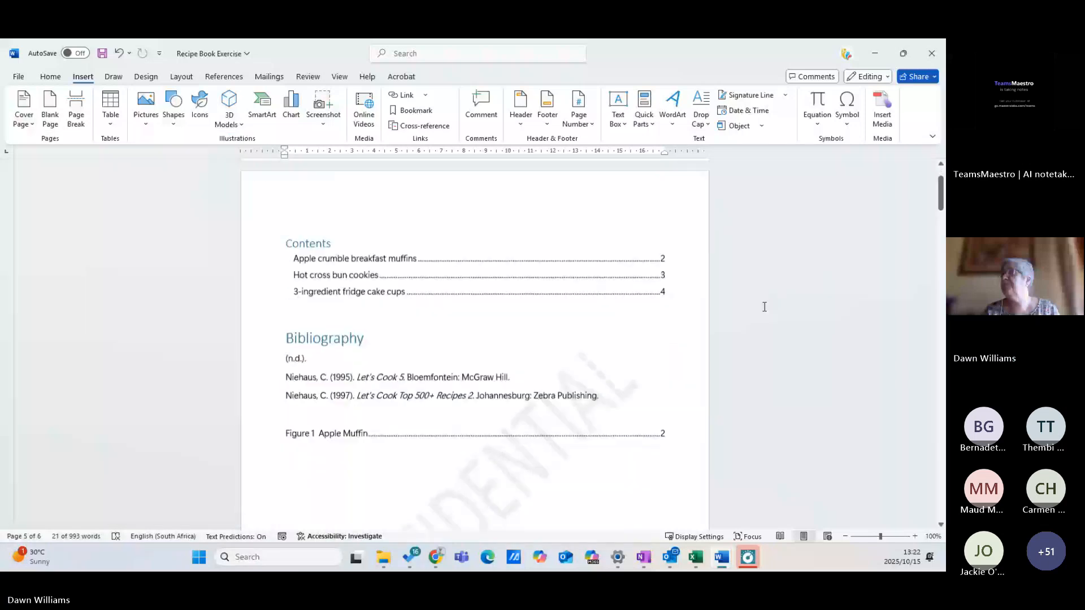
scroll(764, 306, up, 1)
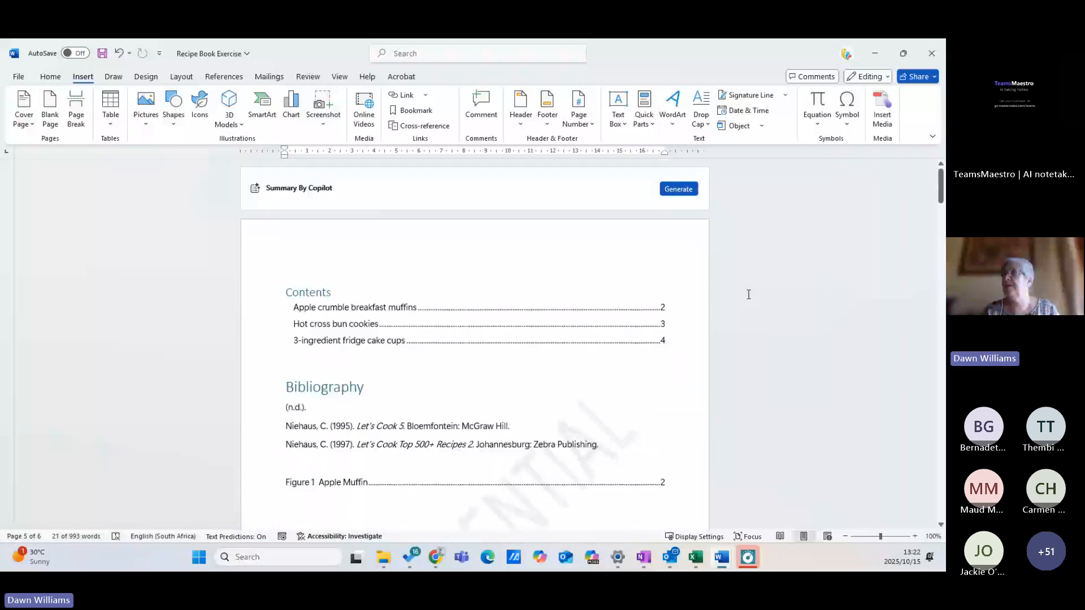
drag(277, 275, 381, 480)
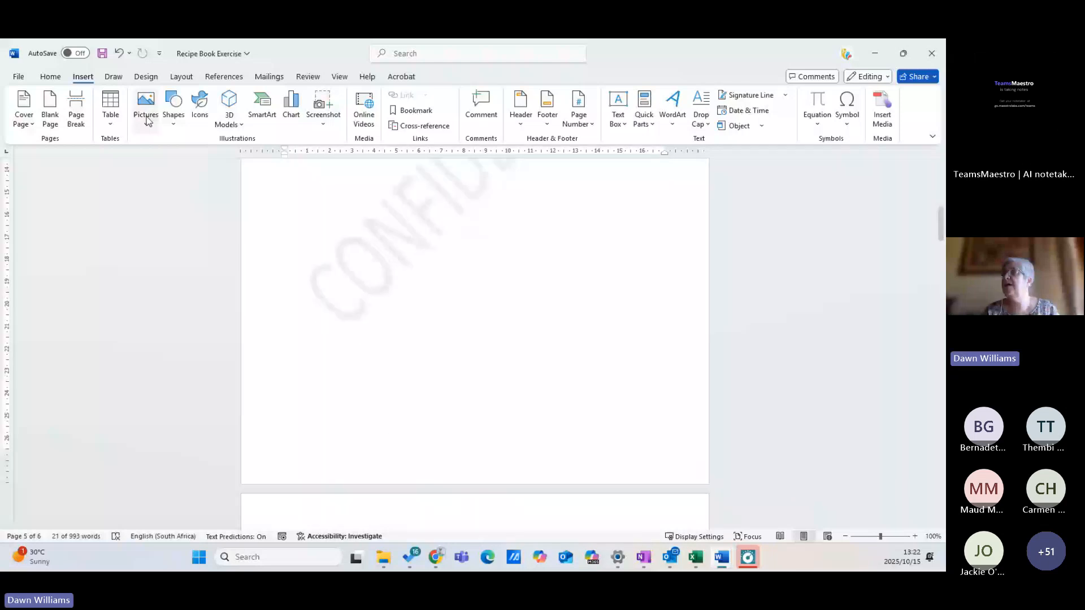
click(24, 108)
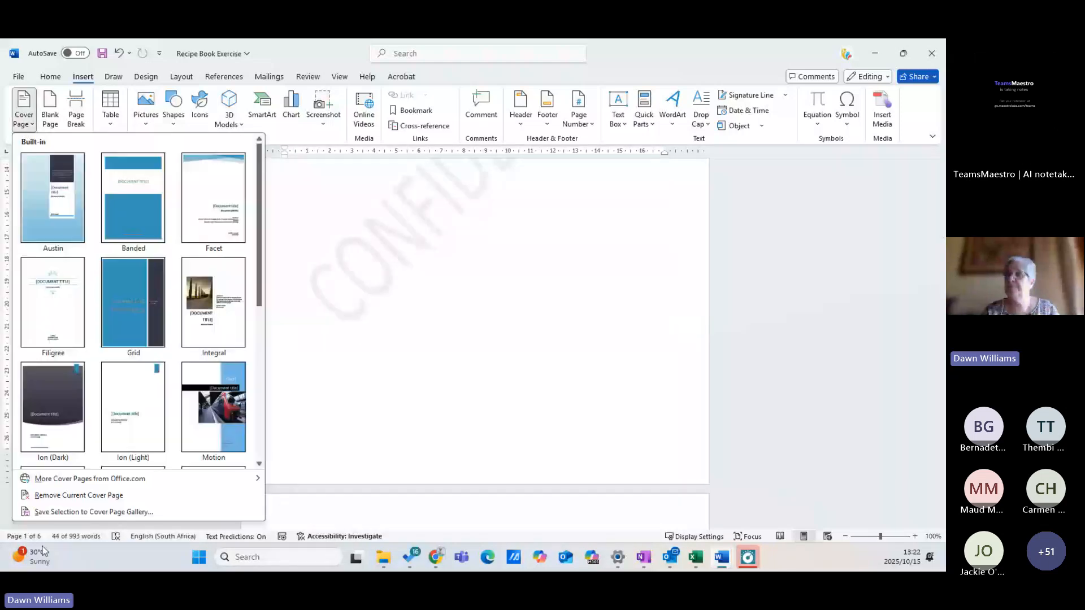
click(93, 512)
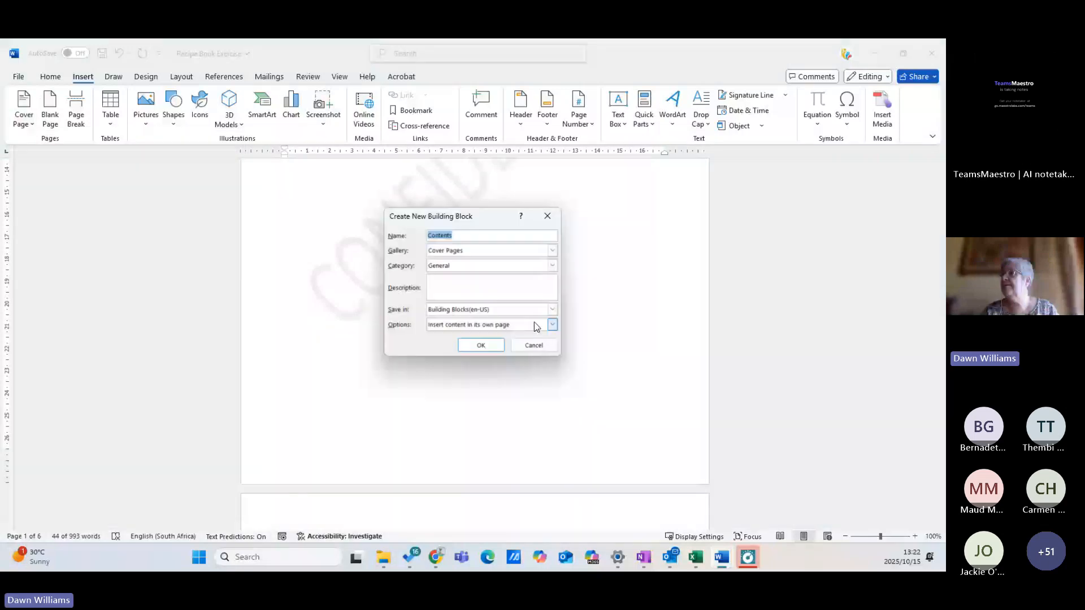
text(Recip)
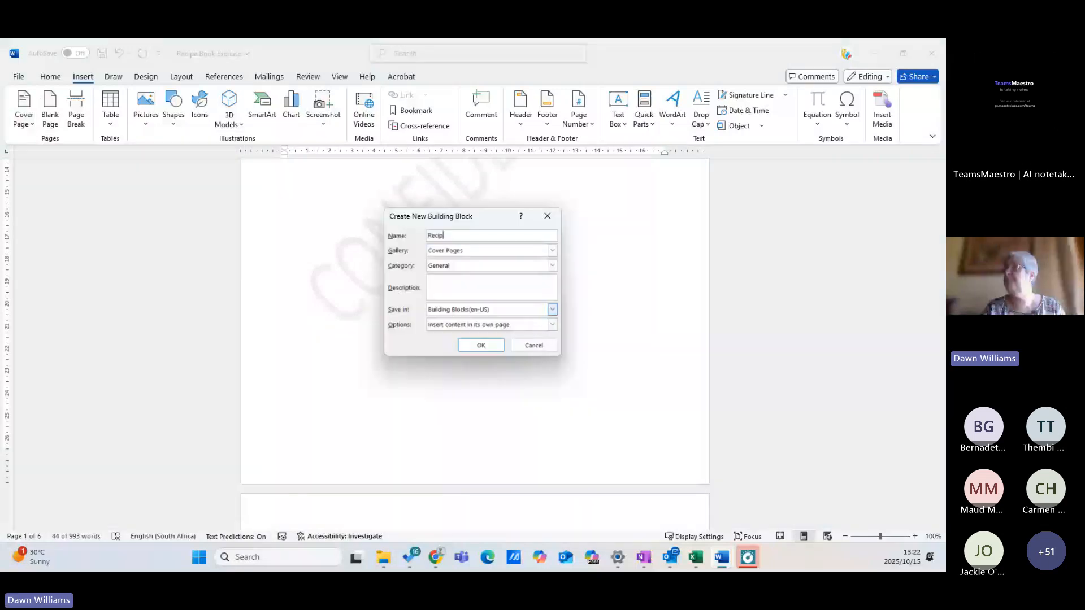
text(e)
click(481, 346)
Insert a page break above the short separator line at the end of the document
scroll(262, 381, up, 4)
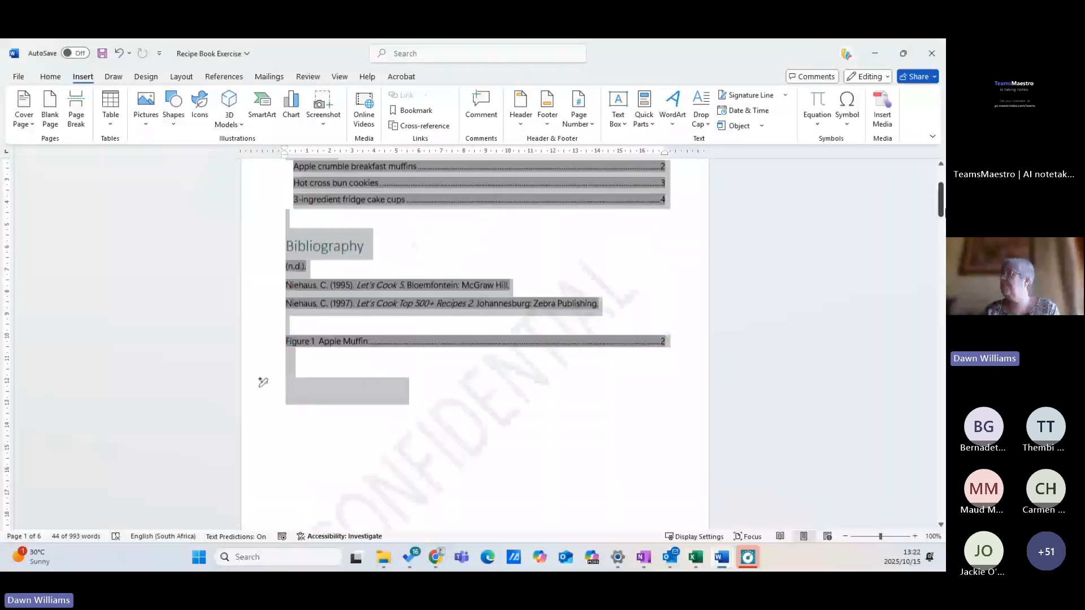
drag(942, 192, 941, 505)
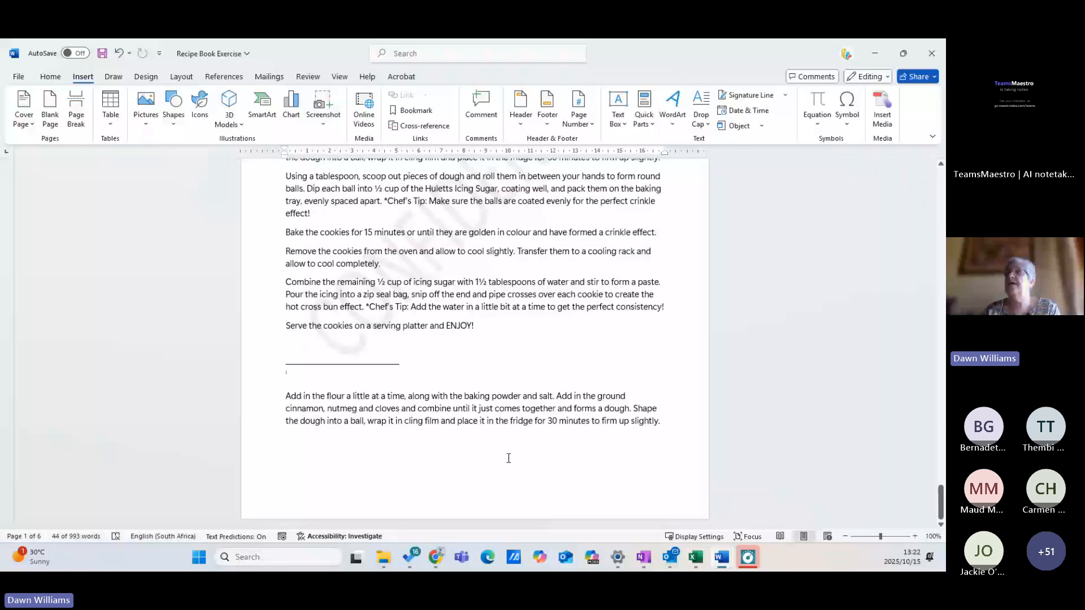
click(509, 458)
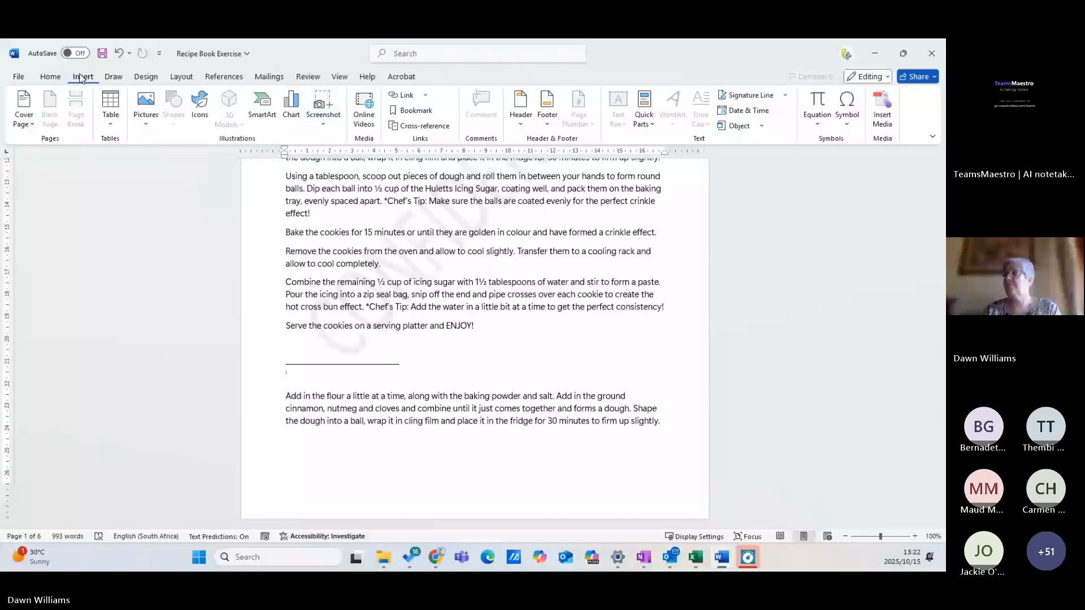
click(373, 348)
key(ctrl+Return)
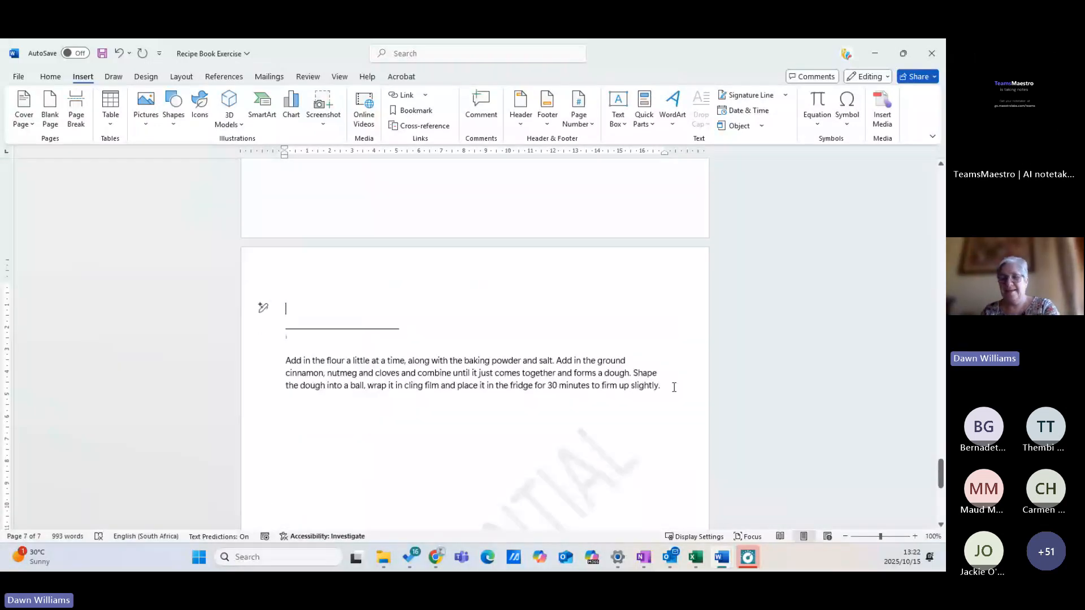
Delete the "Add in the flour a little at a time" paragraph below the separator line on the last page
drag(674, 387, 109, 311)
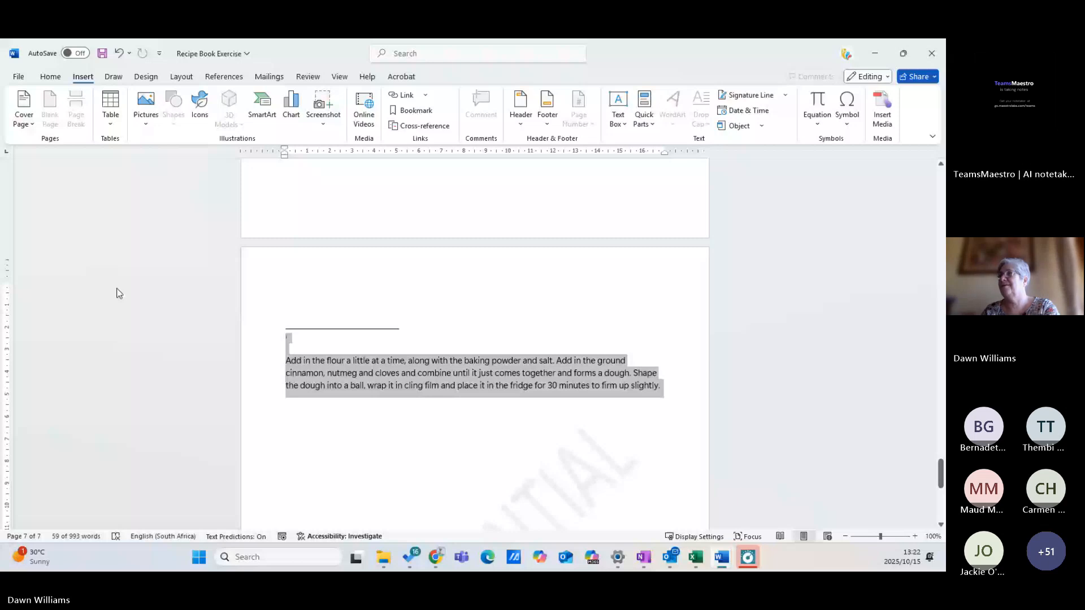
key(Delete)
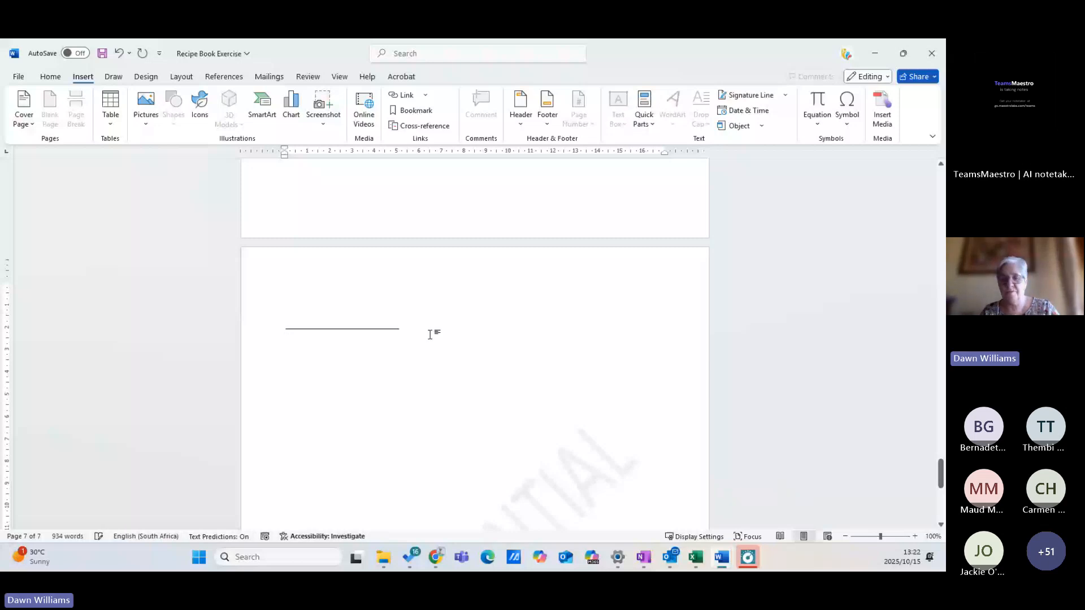
scroll(430, 335, up, 2)
scroll(451, 224, up, 3)
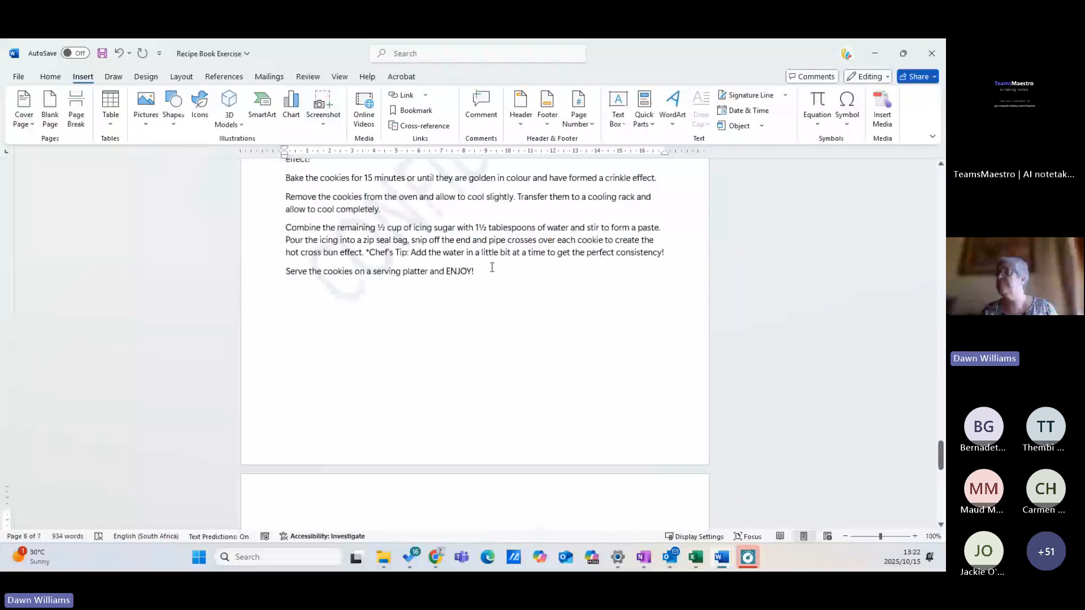
scroll(477, 281, down, 3)
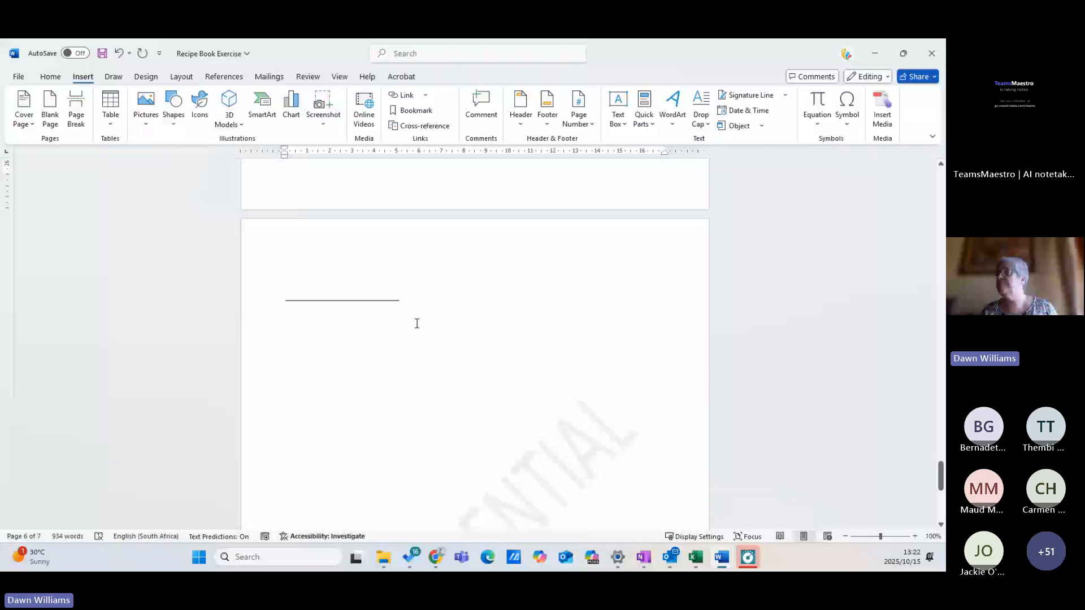
Place the cursor below the separator line and look through the cover page gallery for the saved Recipe cover page
click(409, 304)
scroll(395, 276, down, 1)
click(389, 265)
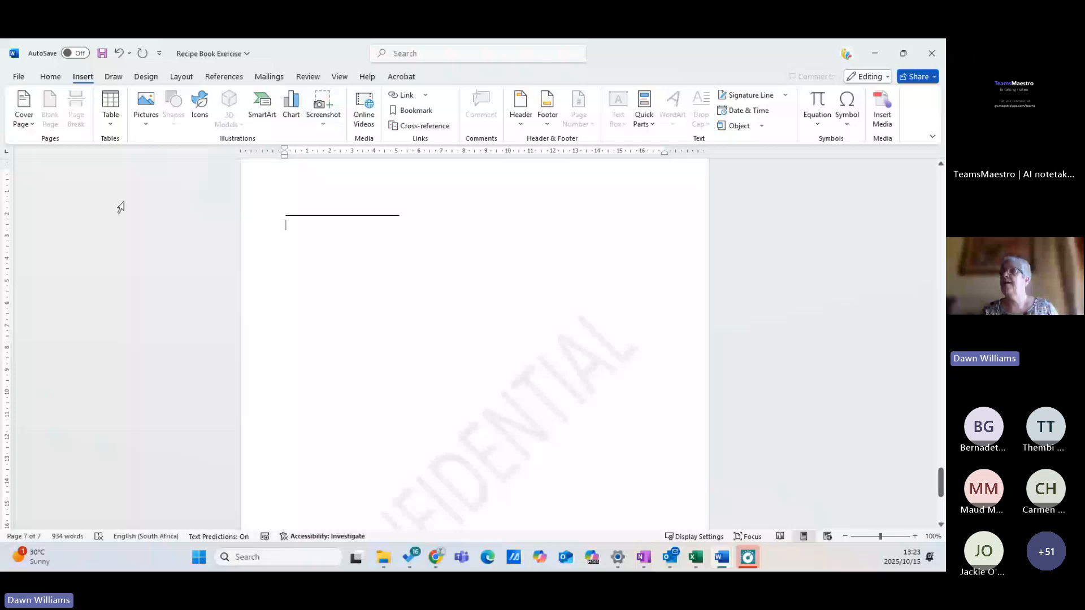
click(27, 124)
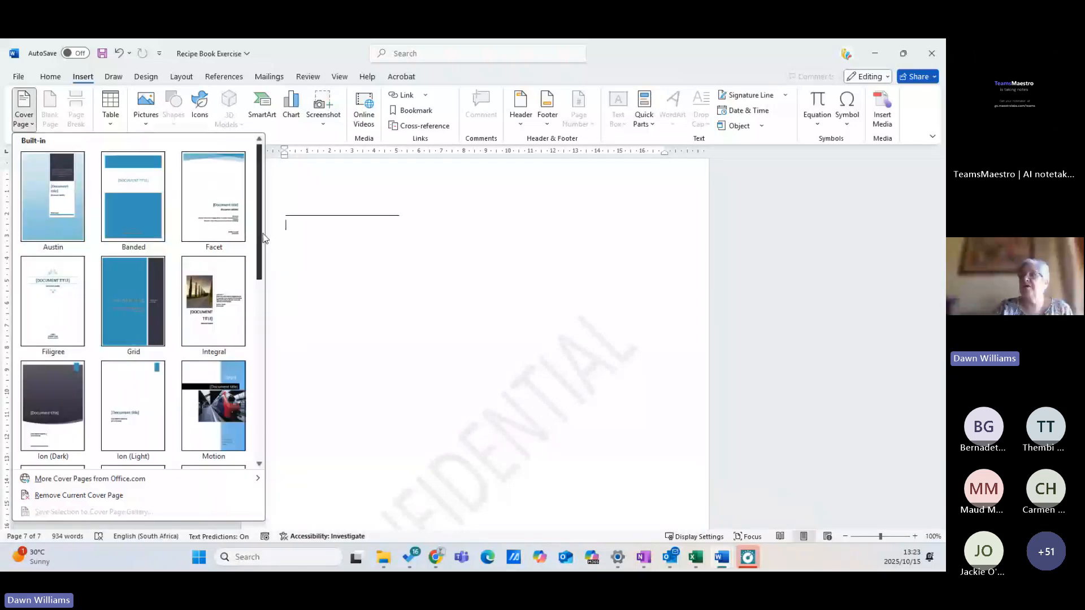
drag(261, 238, 261, 304)
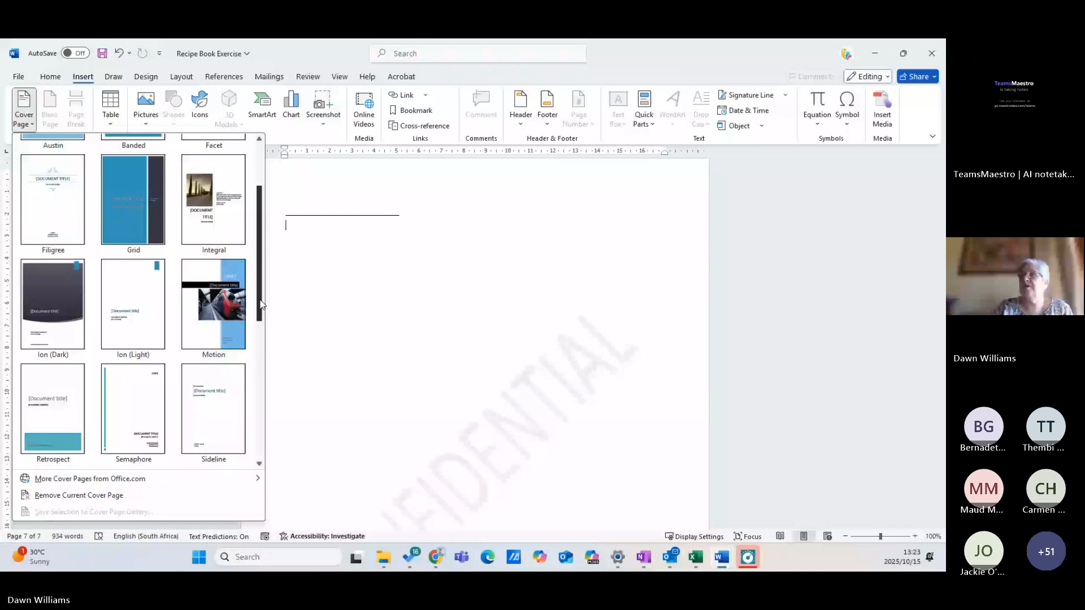
click(197, 305)
scroll(184, 309, up, 3)
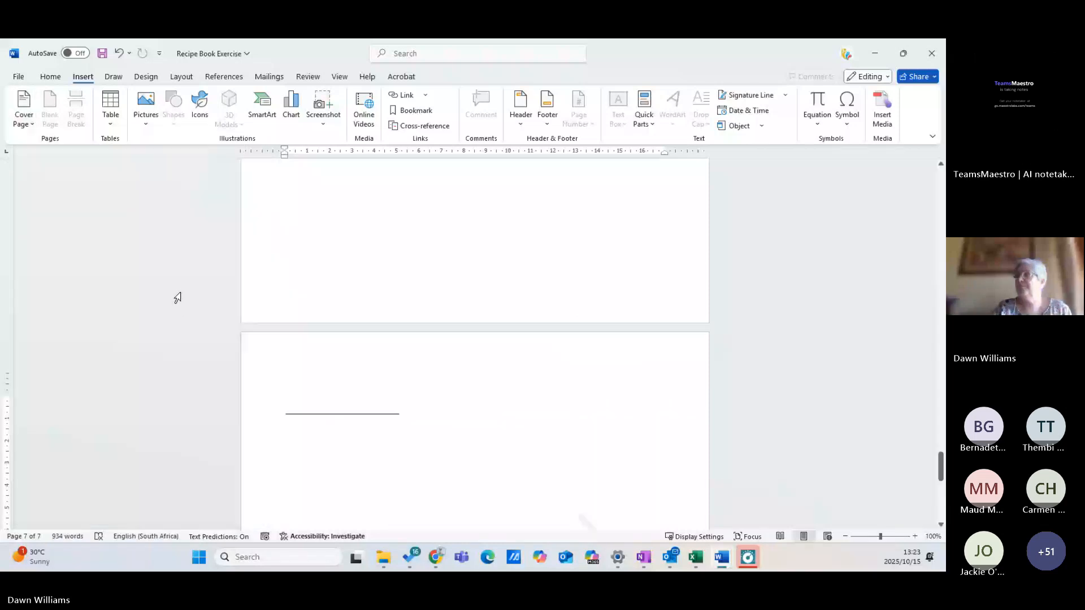
scroll(177, 298, up, 1)
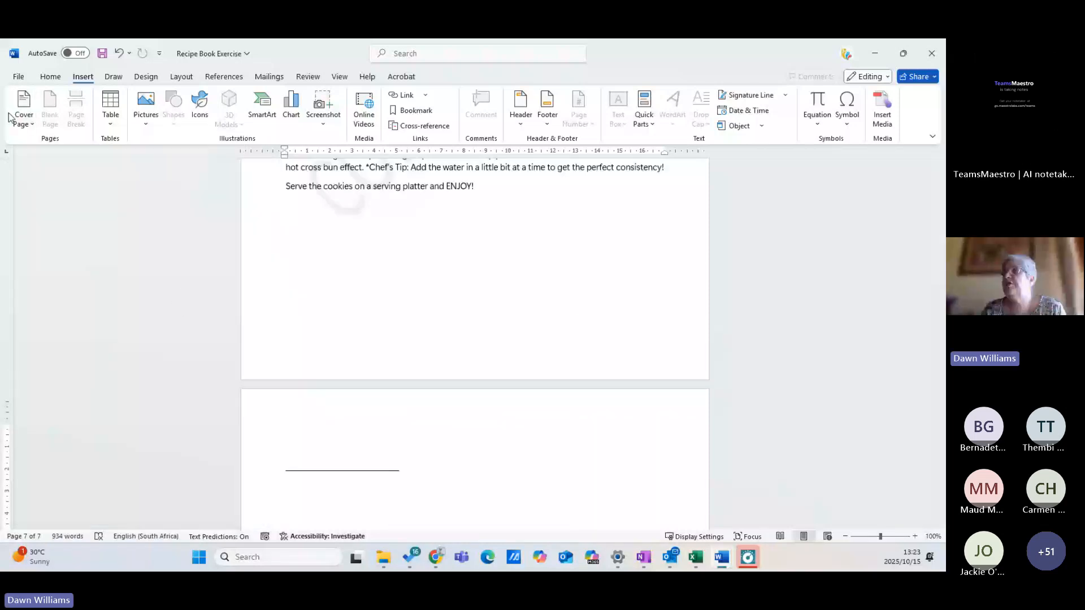
click(23, 119)
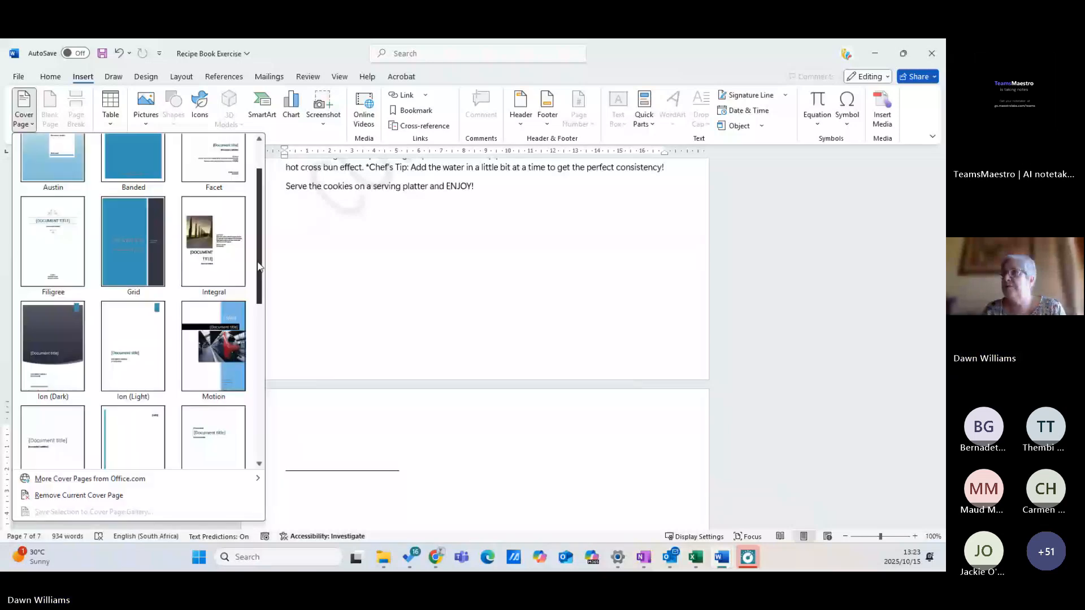
scroll(259, 266, down, 2)
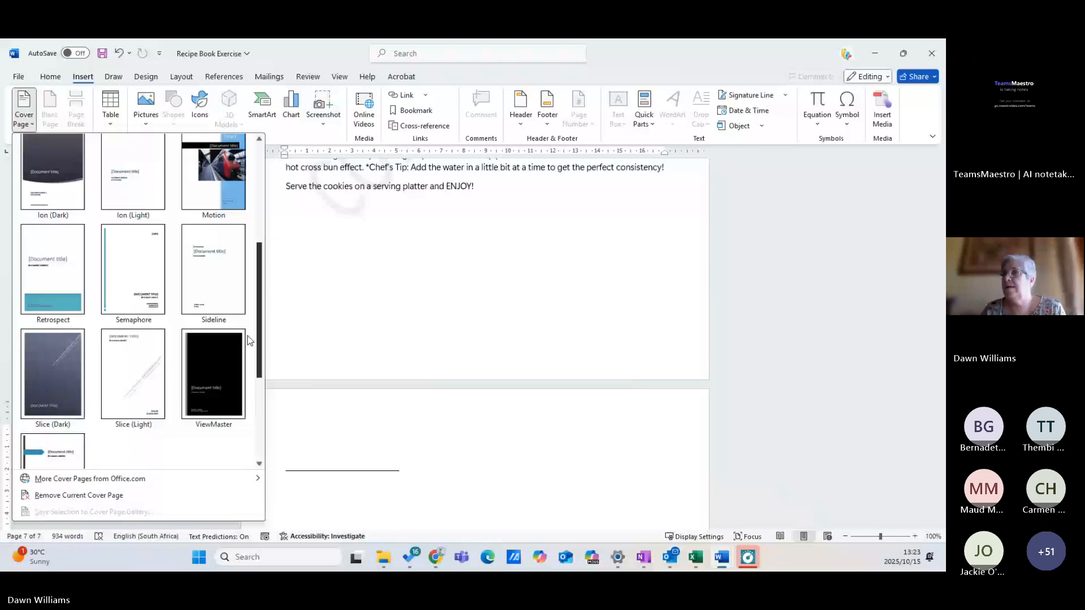
scroll(246, 346, down, 1)
scroll(244, 351, down, 1)
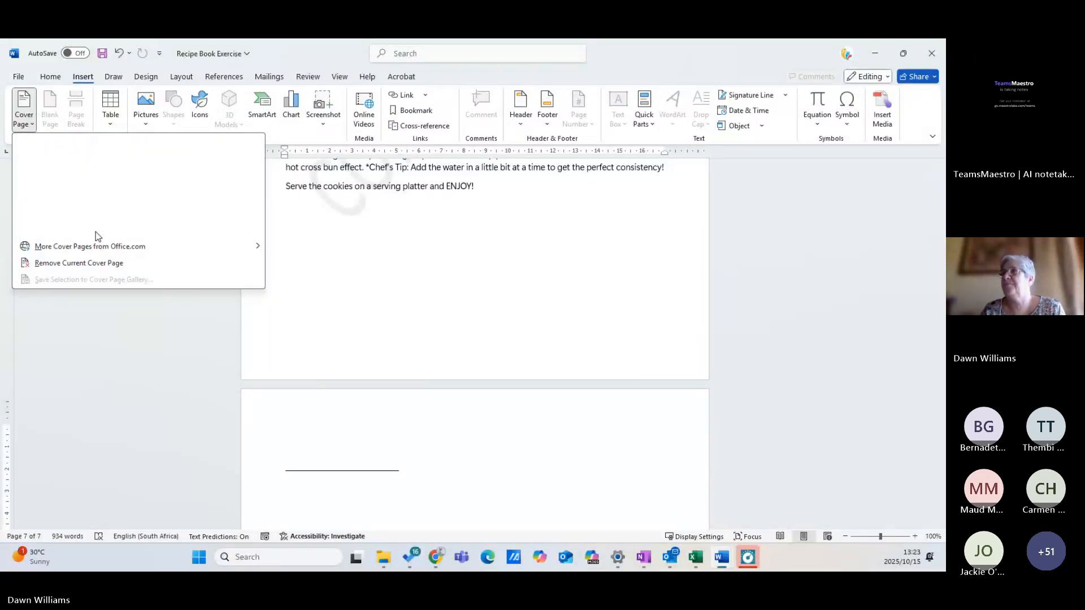
click(501, 254)
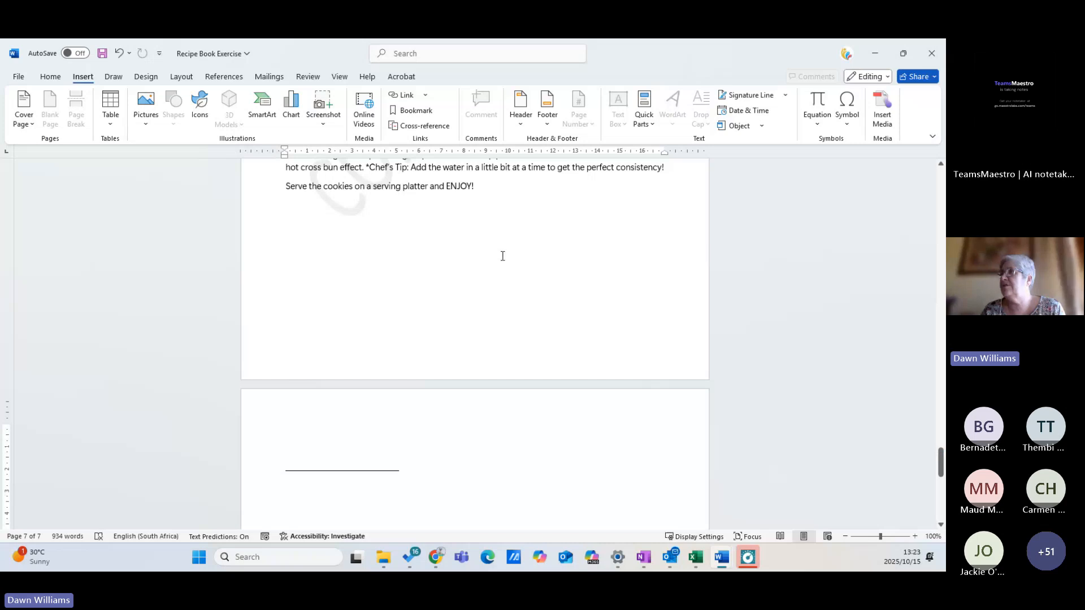
Select the first page's Contents, Bibliography and figure list and save them to the Cover Page gallery under the name Recipe1
drag(940, 456, 944, 163)
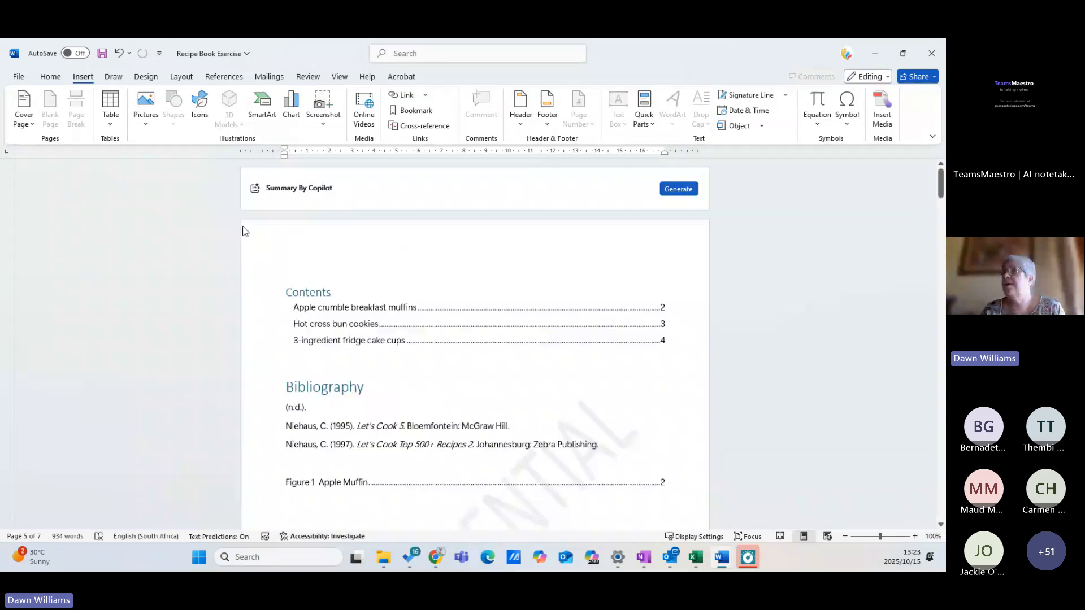
key(ctrl+a)
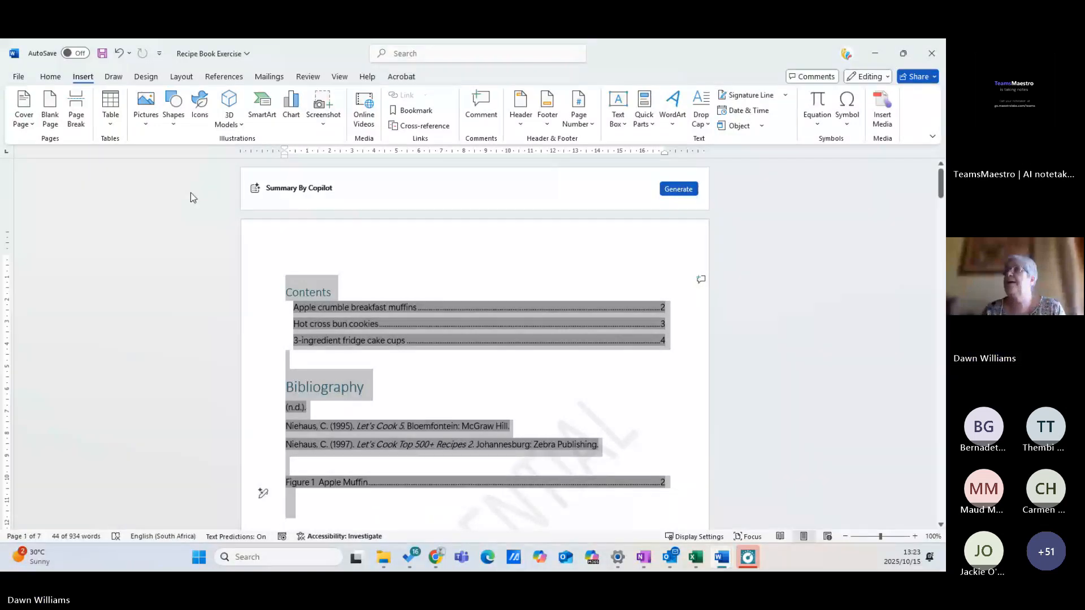
click(24, 113)
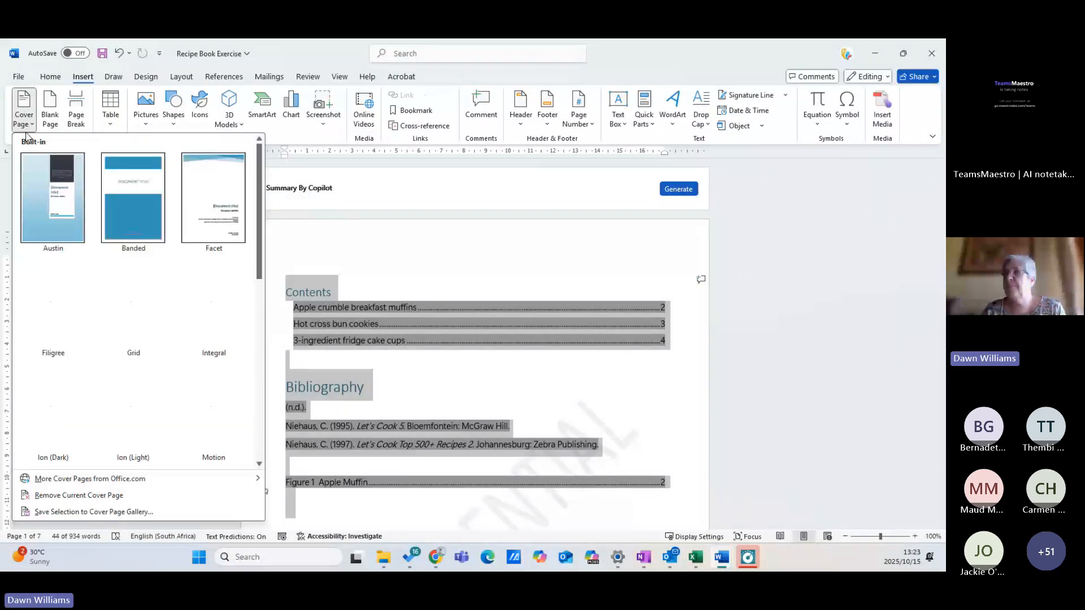
click(73, 509)
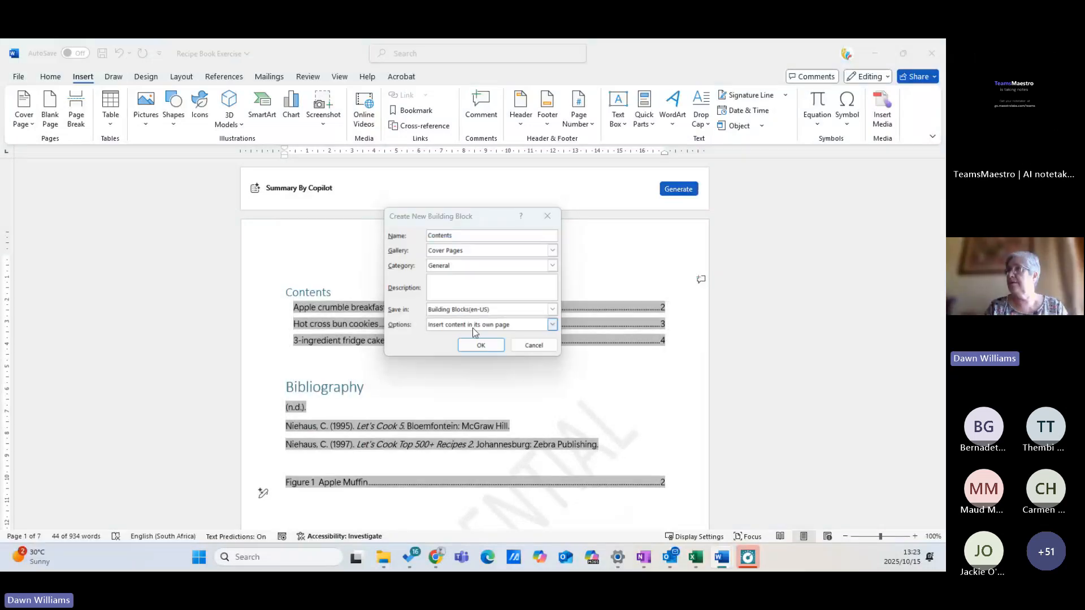
key(super+d)
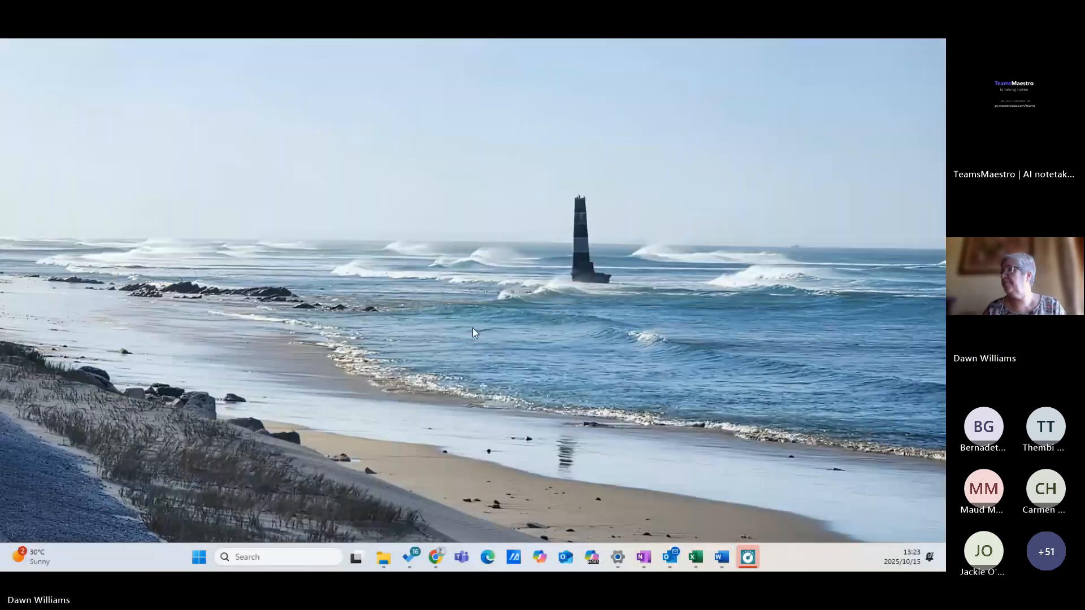
click(717, 559)
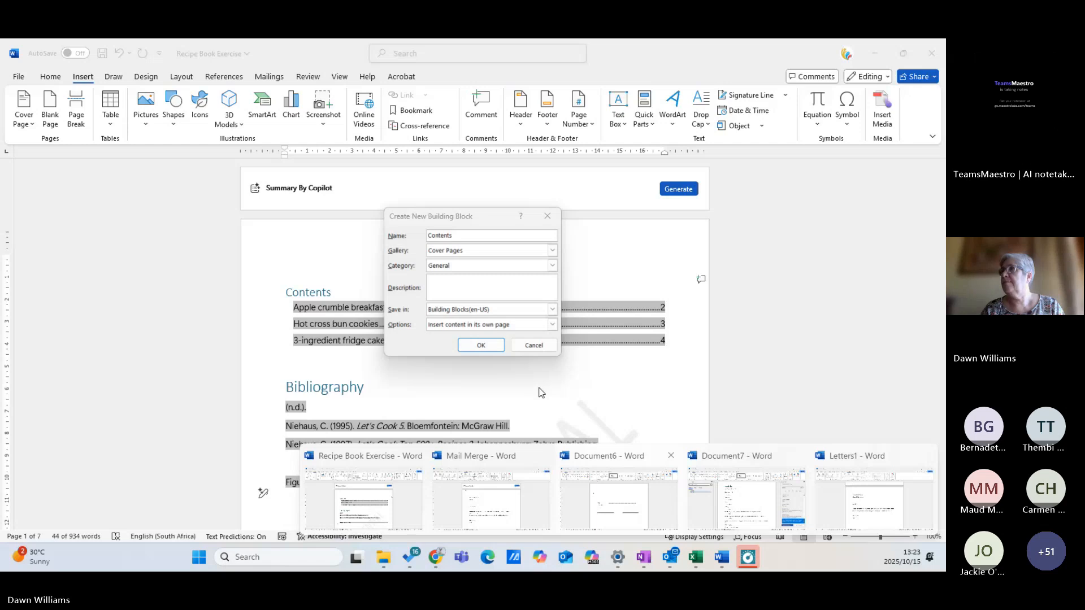
click(413, 240)
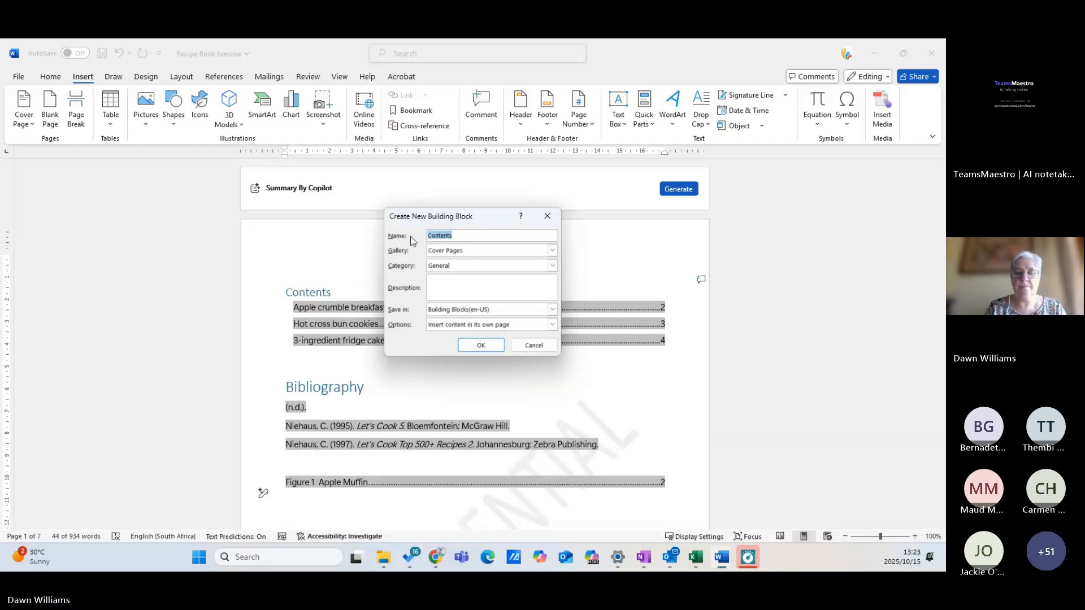
text(Recipe)
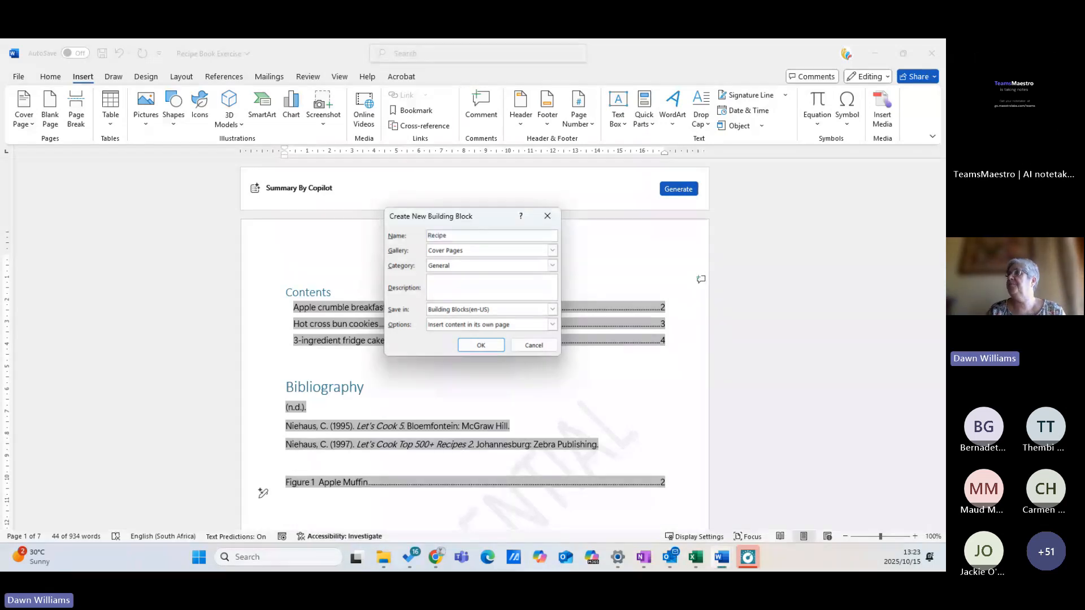
click(478, 345)
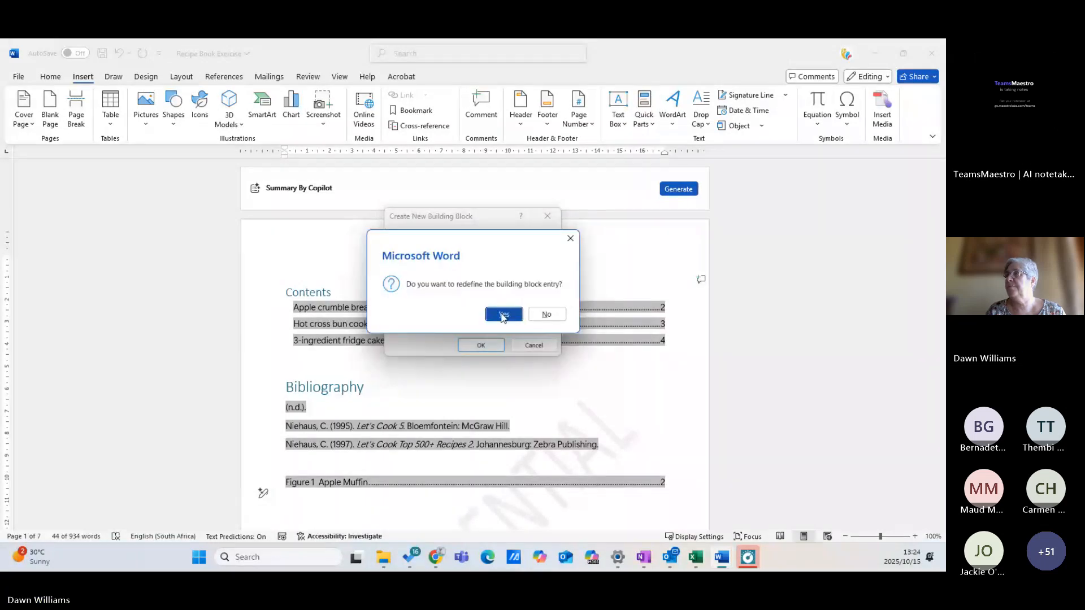
click(547, 315)
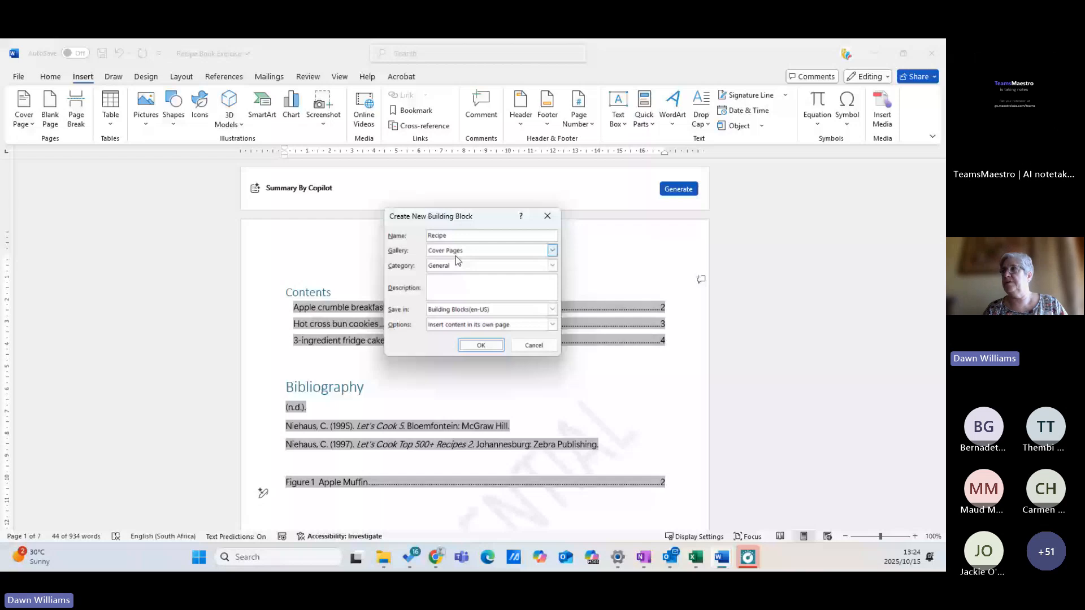
text(1)
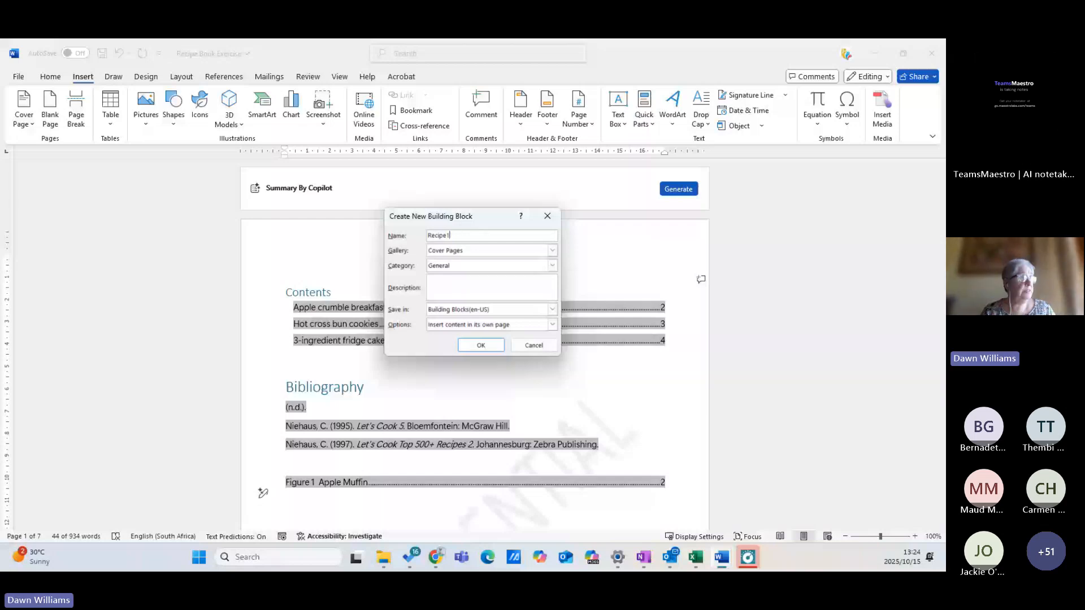
click(477, 346)
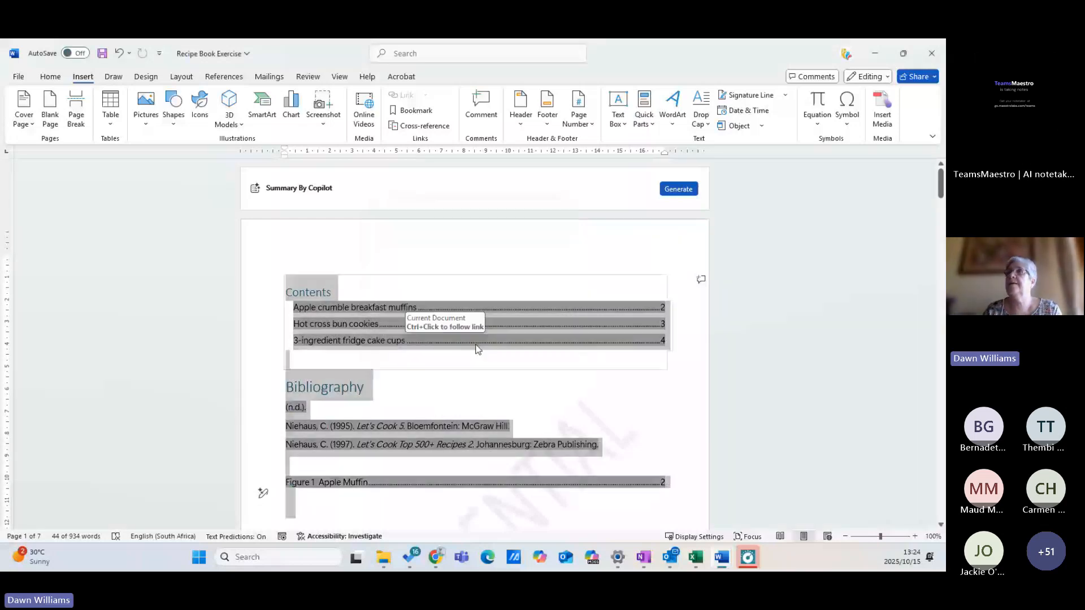
Look through the cover page gallery for the saved Recipe1 cover page
click(28, 104)
drag(261, 170, 257, 305)
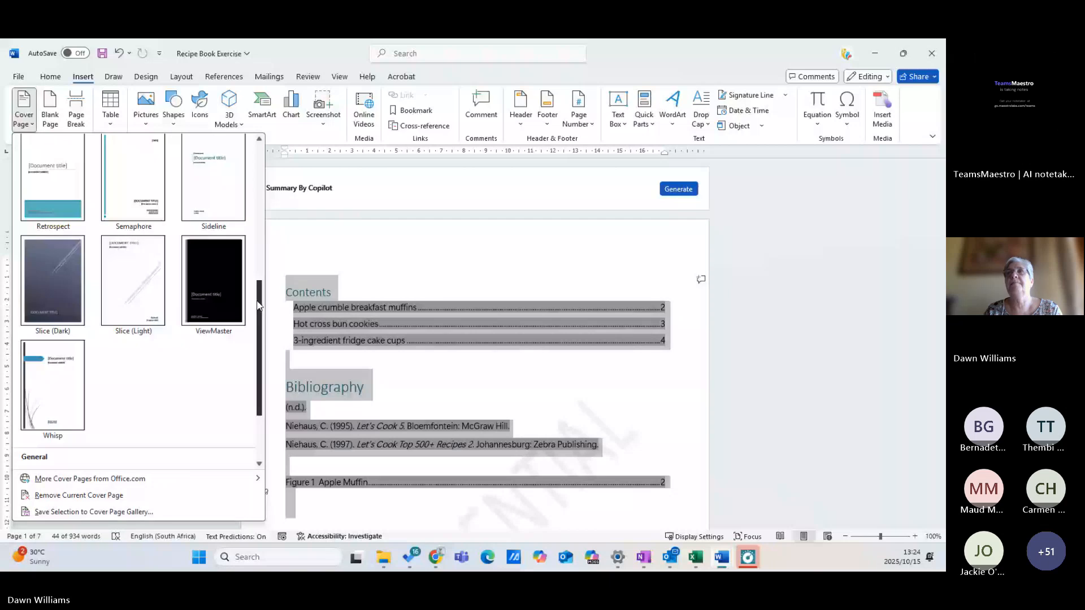
click(766, 204)
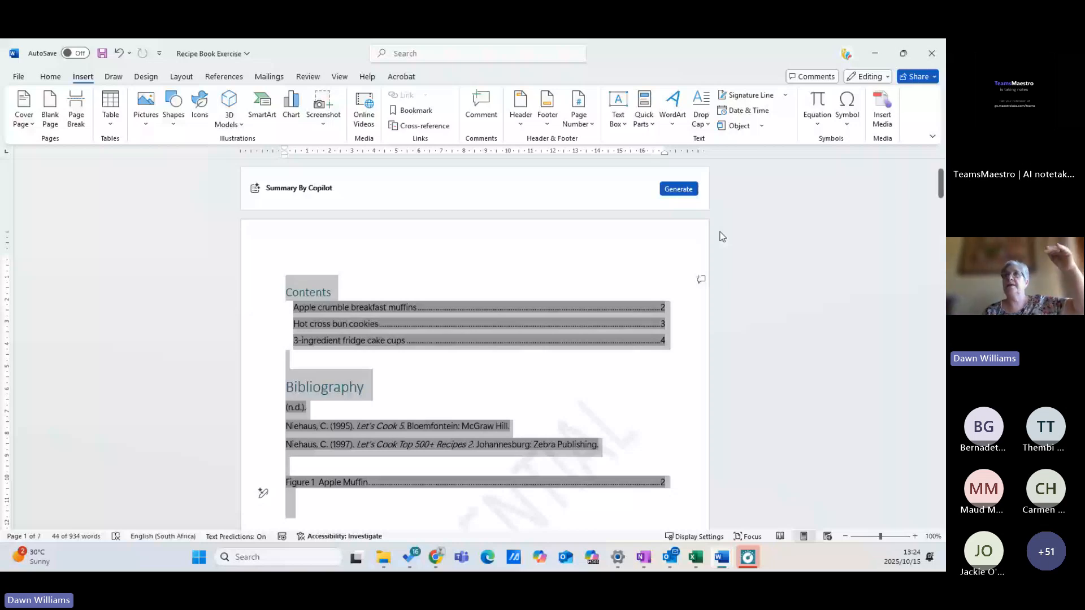
Save the selected first-page content to the Cover Pages gallery in the General category under the suggested name Contents
click(23, 110)
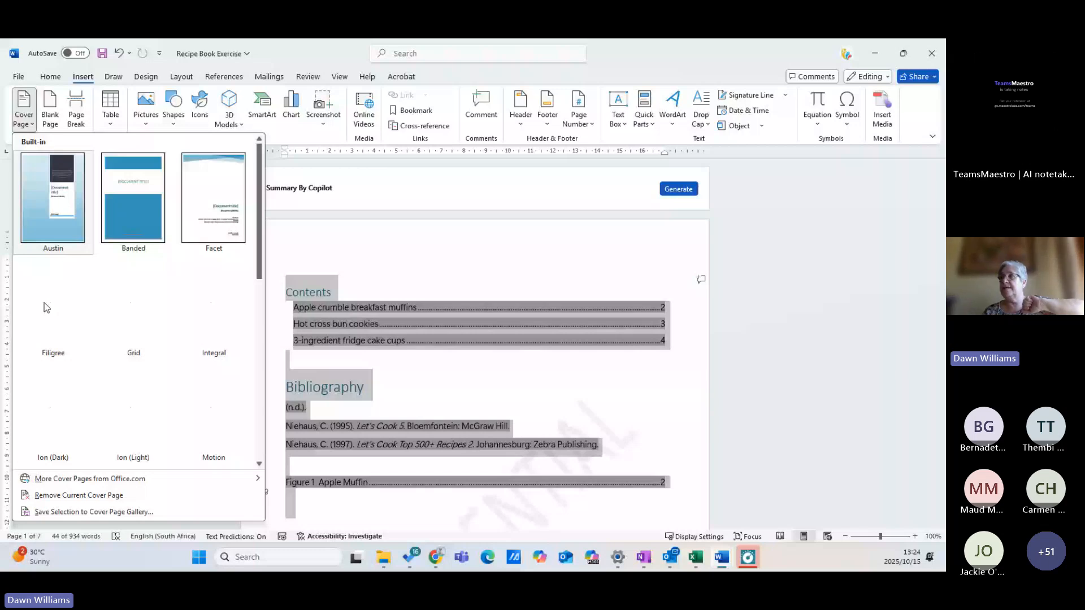
click(93, 512)
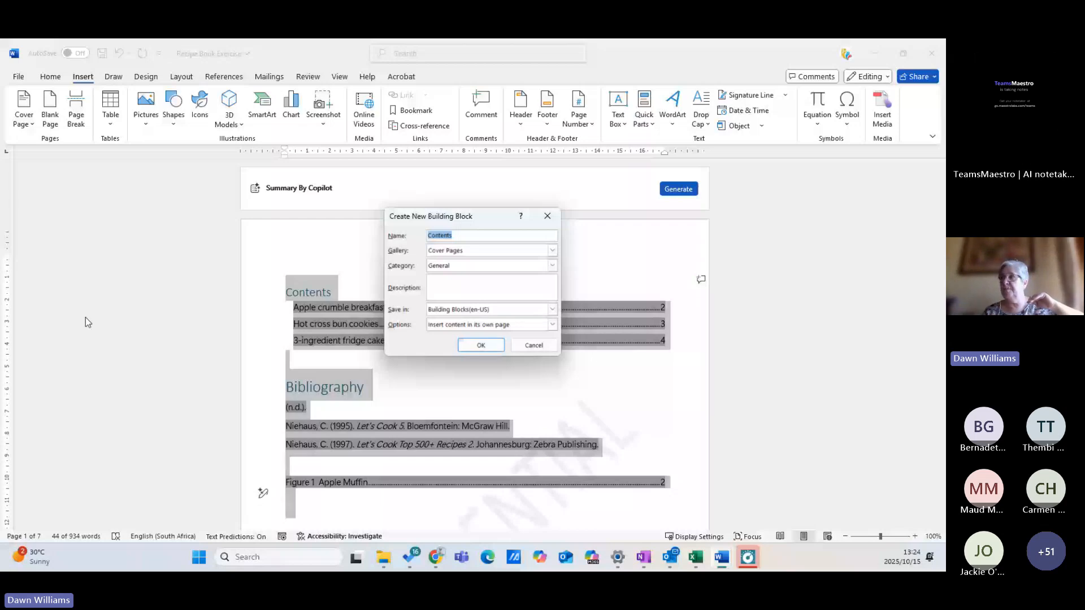
click(480, 345)
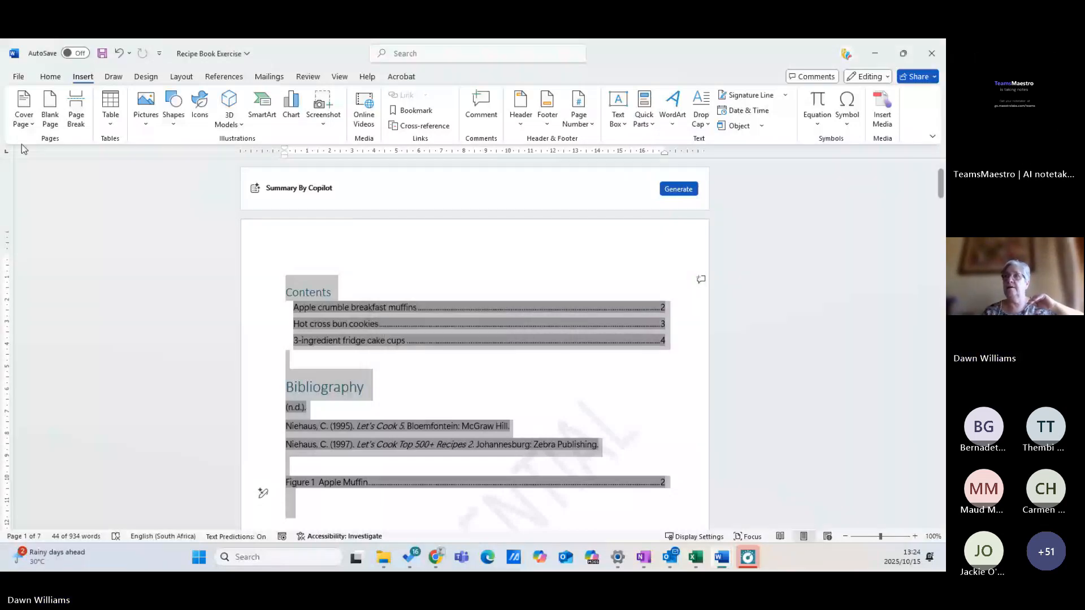
Check the cover page gallery for the saved Contents entry, and clear the text selection on the first page
click(24, 116)
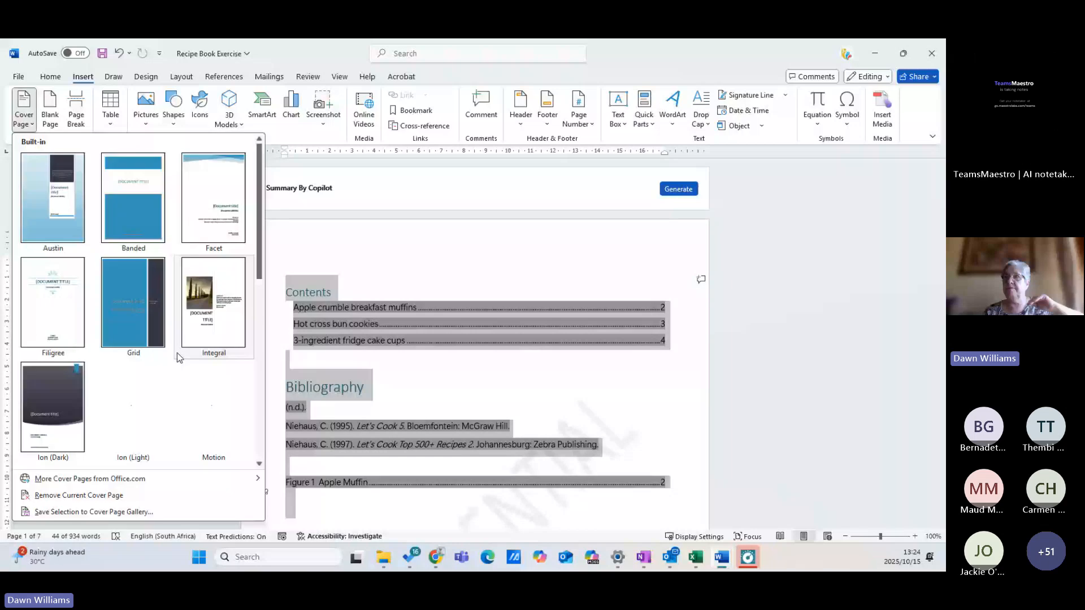
scroll(178, 353, down, 3)
scroll(177, 353, down, 3)
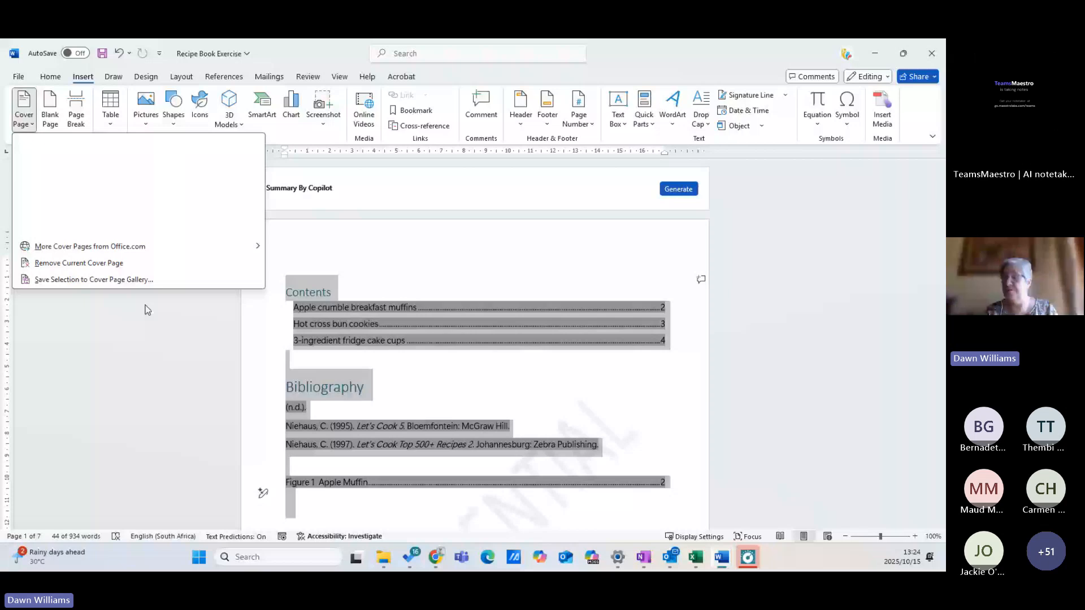
click(778, 277)
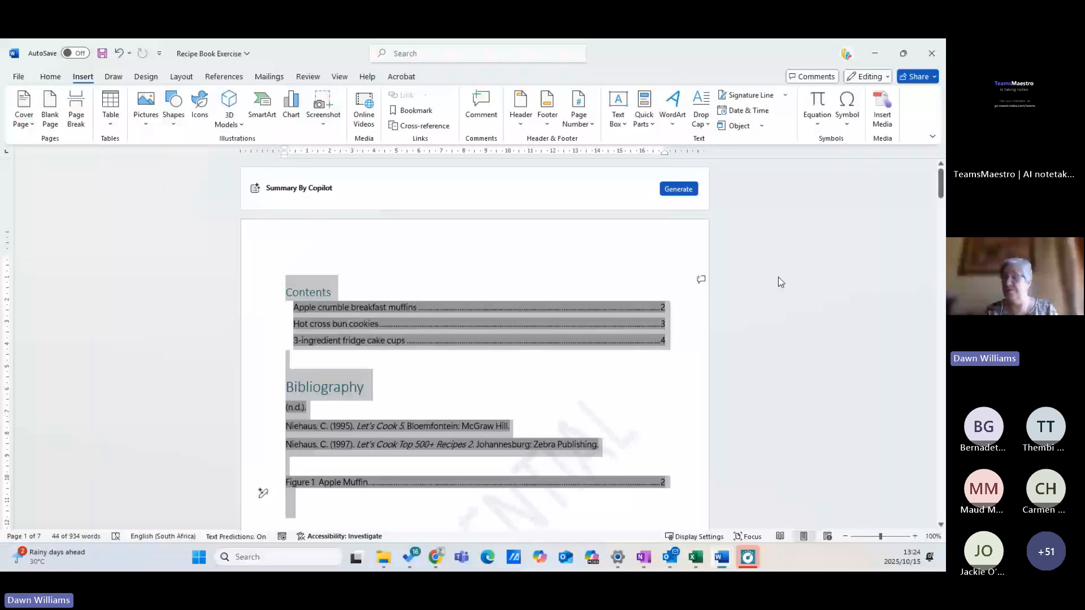
click(714, 231)
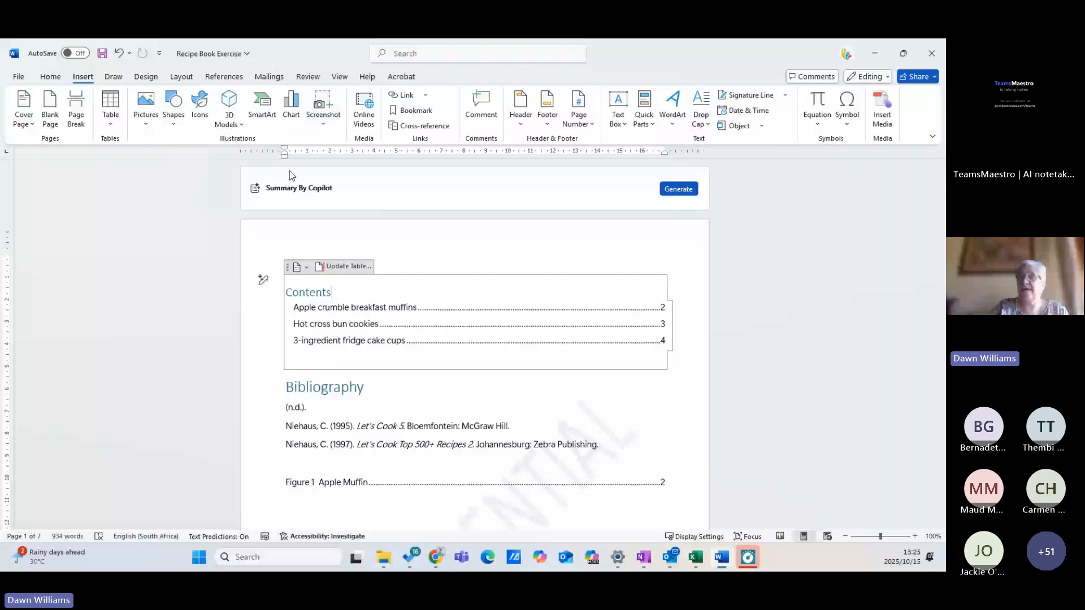
Open the Word options and review the General, Display and Proofing settings, including the available writing styles
click(18, 76)
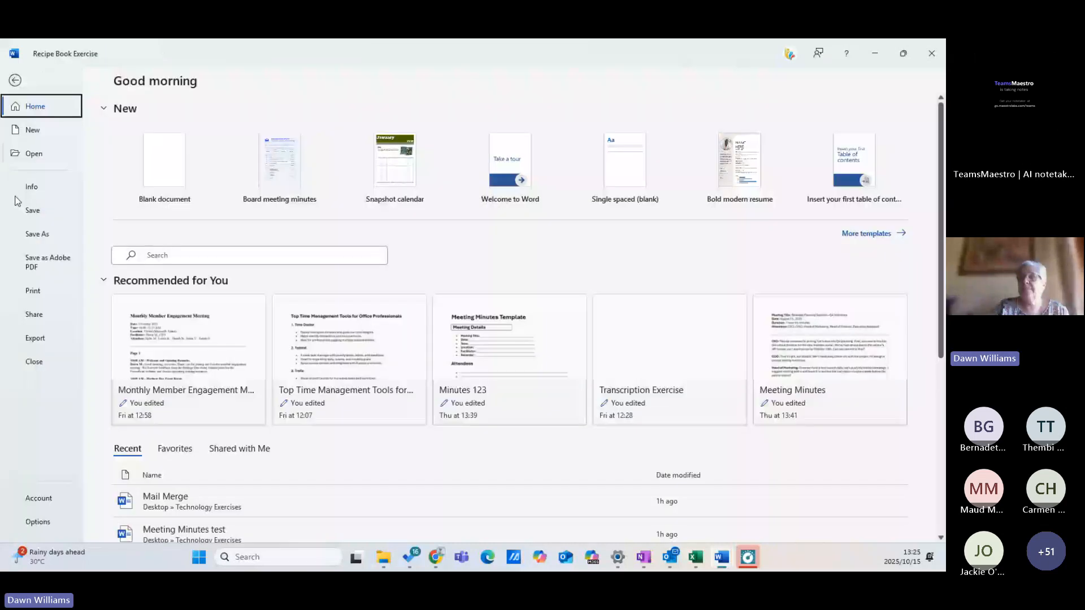
click(31, 524)
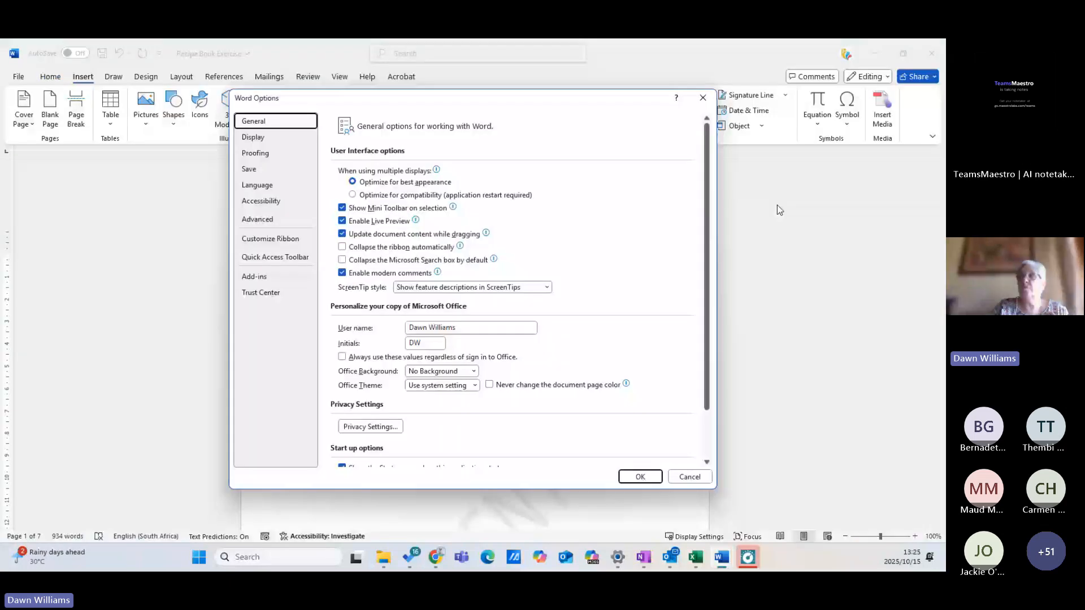
click(275, 137)
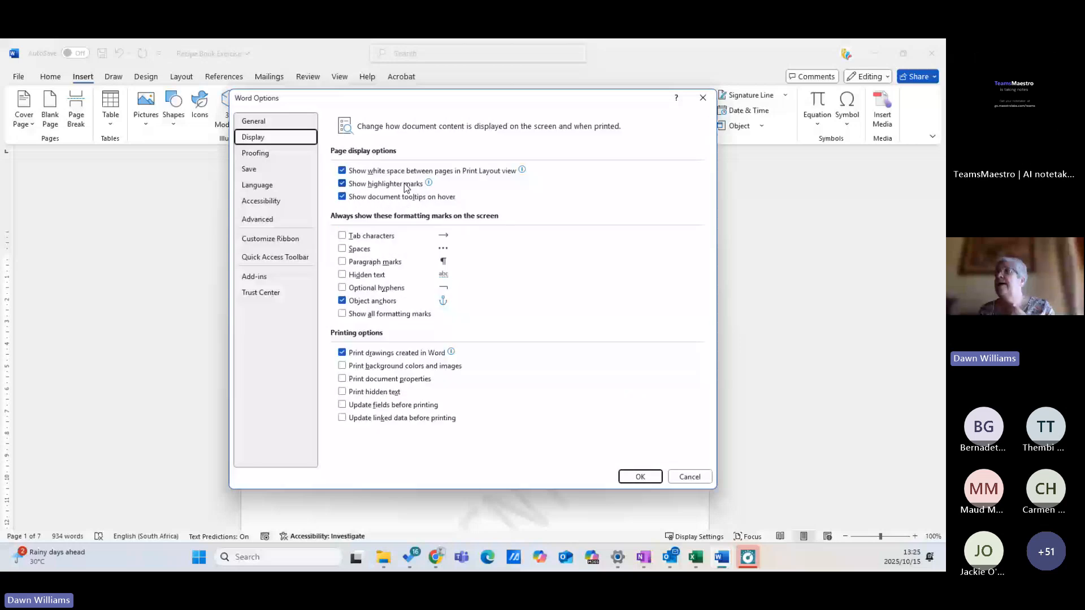
key(Down)
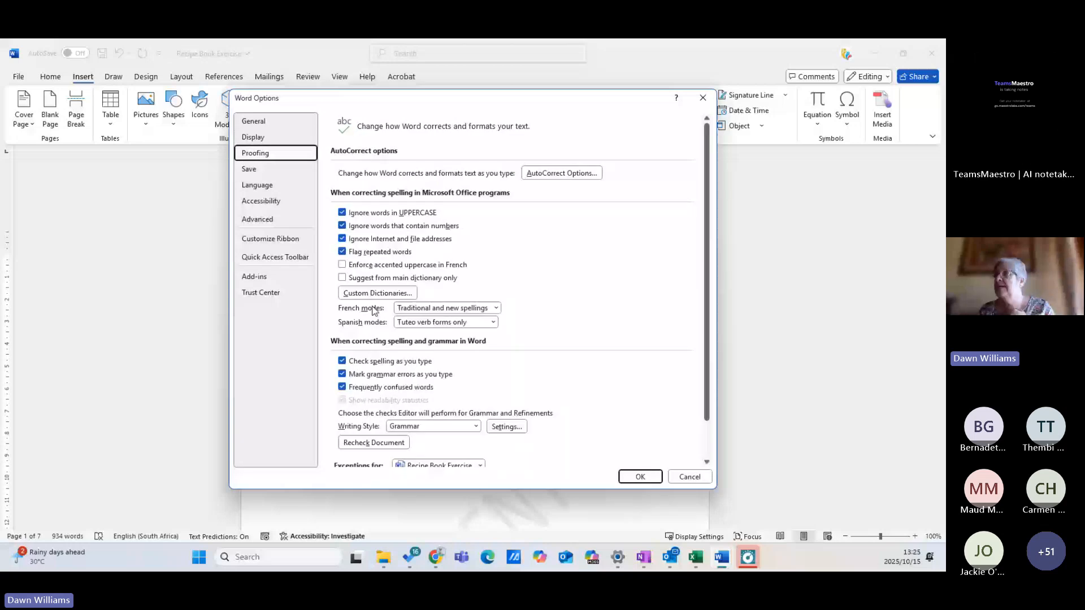
scroll(373, 309, down, 1)
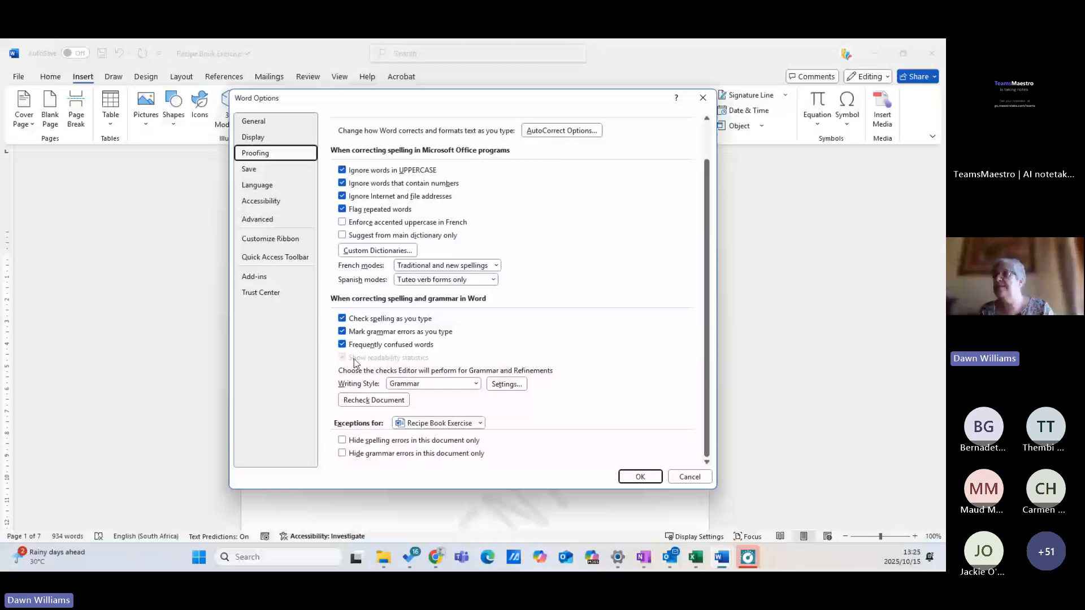
click(438, 383)
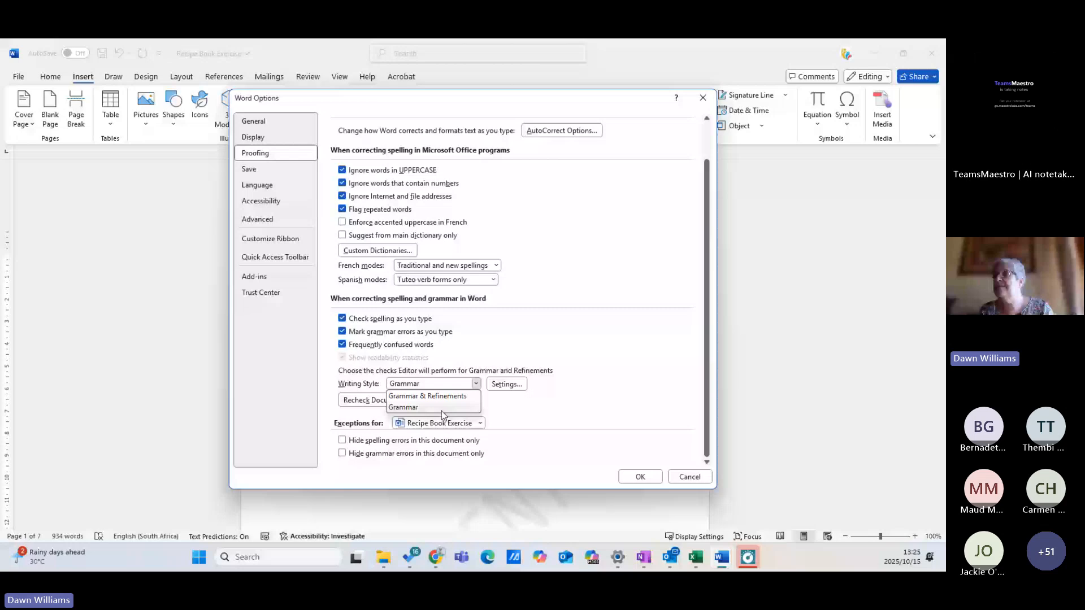
Review the grammar settings for the Grammar writing style through the Clarity, Formality and Inclusiveness checks, and close them
click(506, 383)
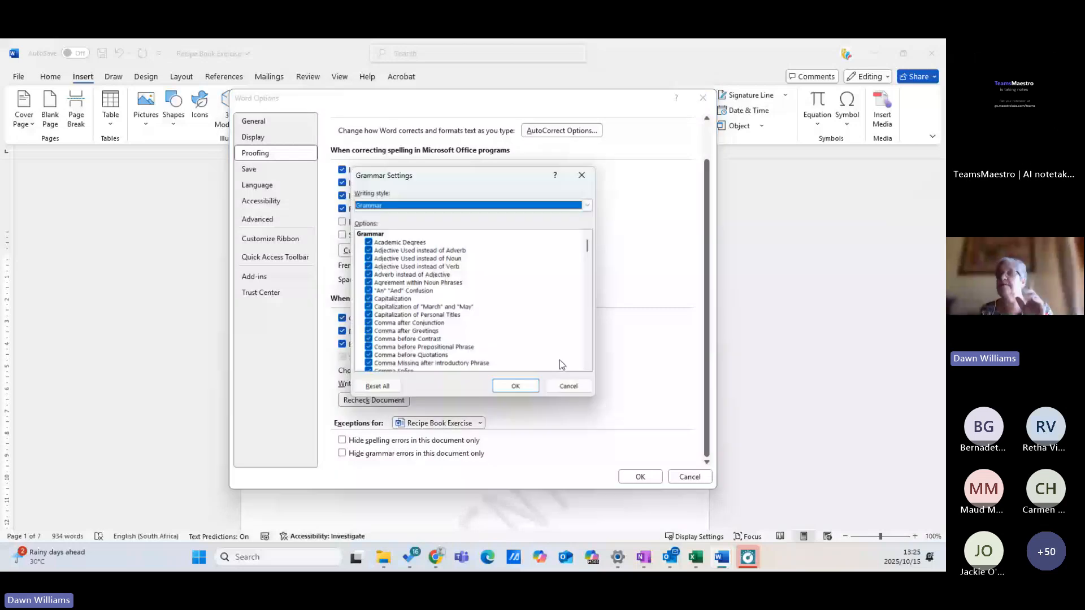
drag(587, 246, 582, 308)
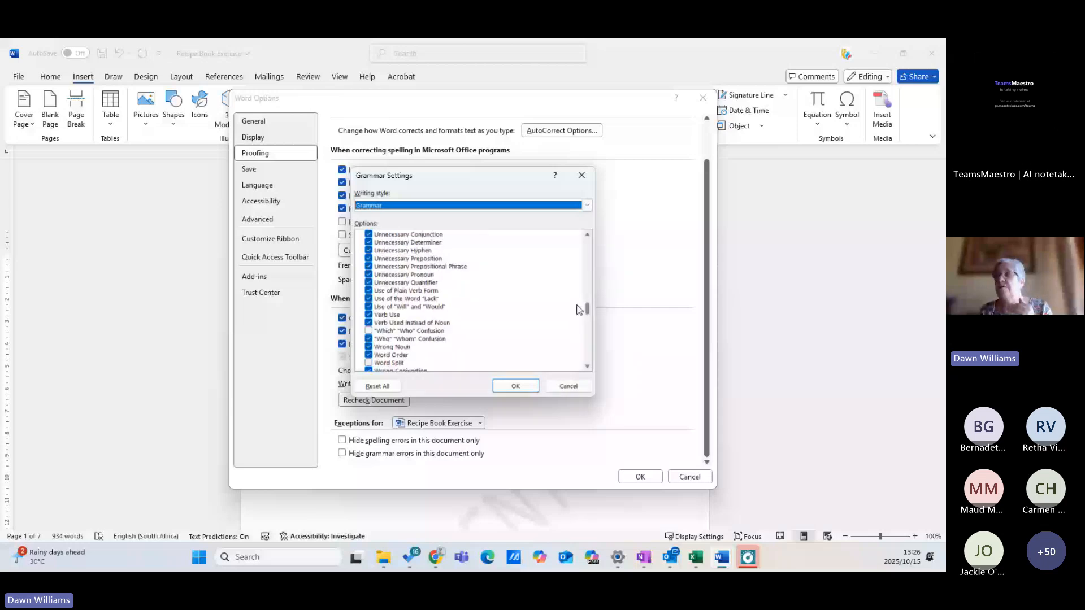
drag(579, 310, 575, 323)
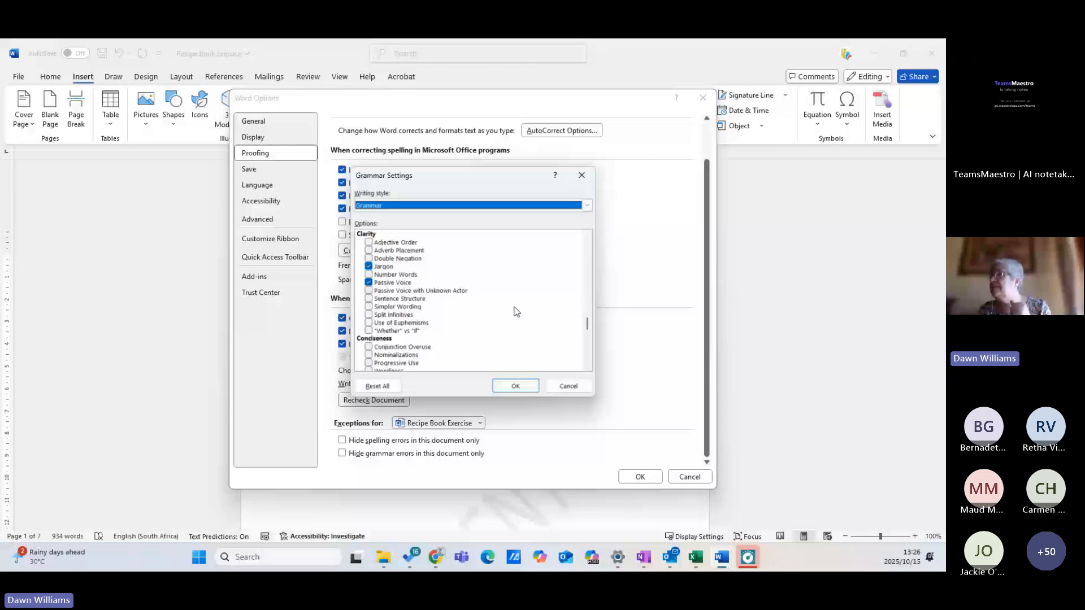
drag(586, 322, 585, 333)
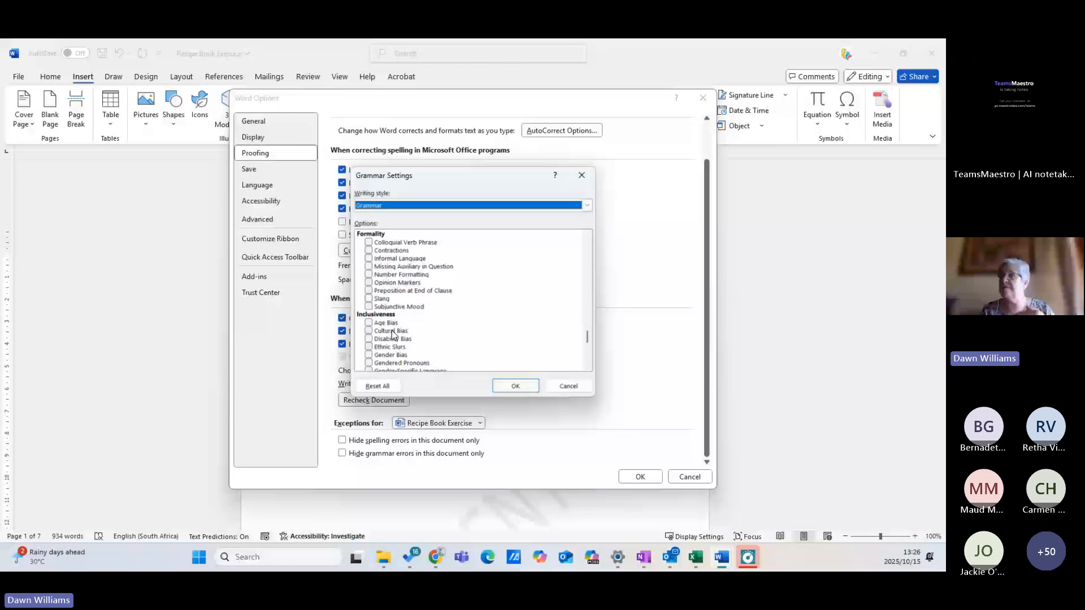
click(530, 388)
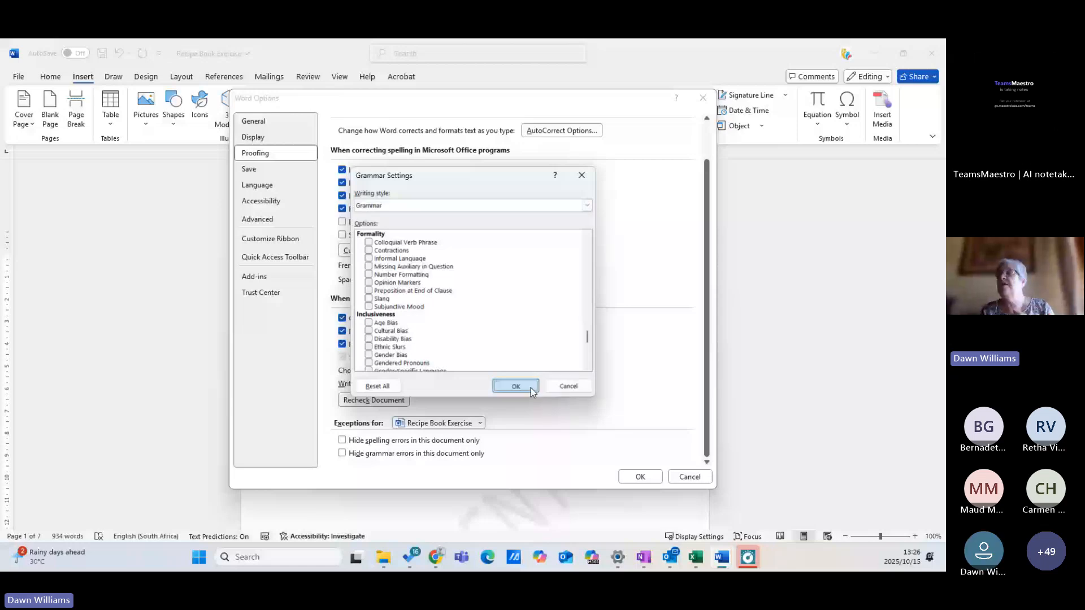
Review the Save options, from the AutoRecover interval and default file locations down to the cache settings
click(258, 169)
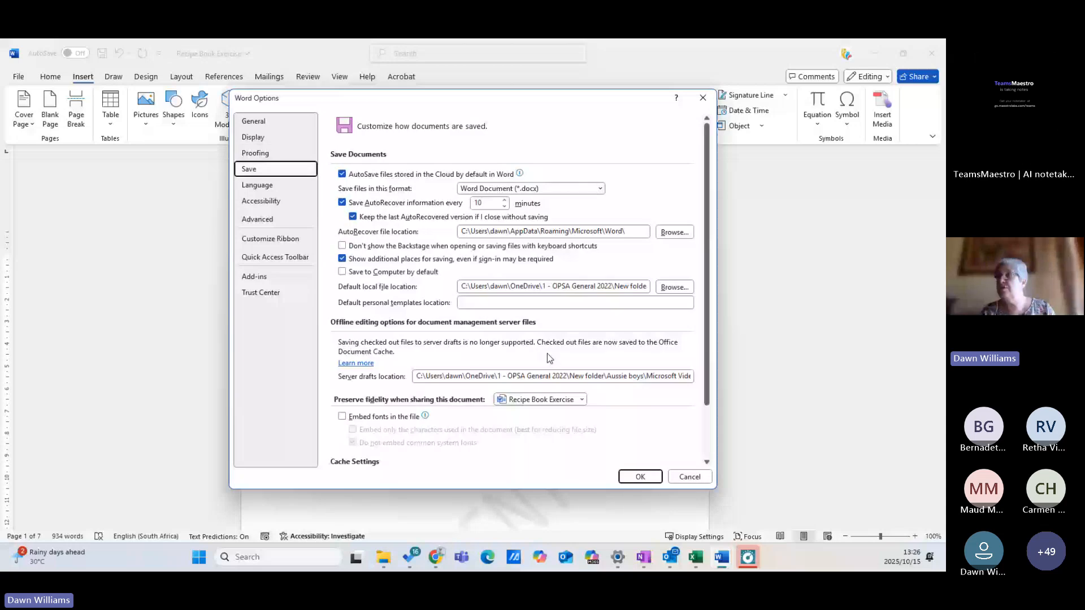
scroll(547, 357, down, 2)
scroll(548, 343, down, 1)
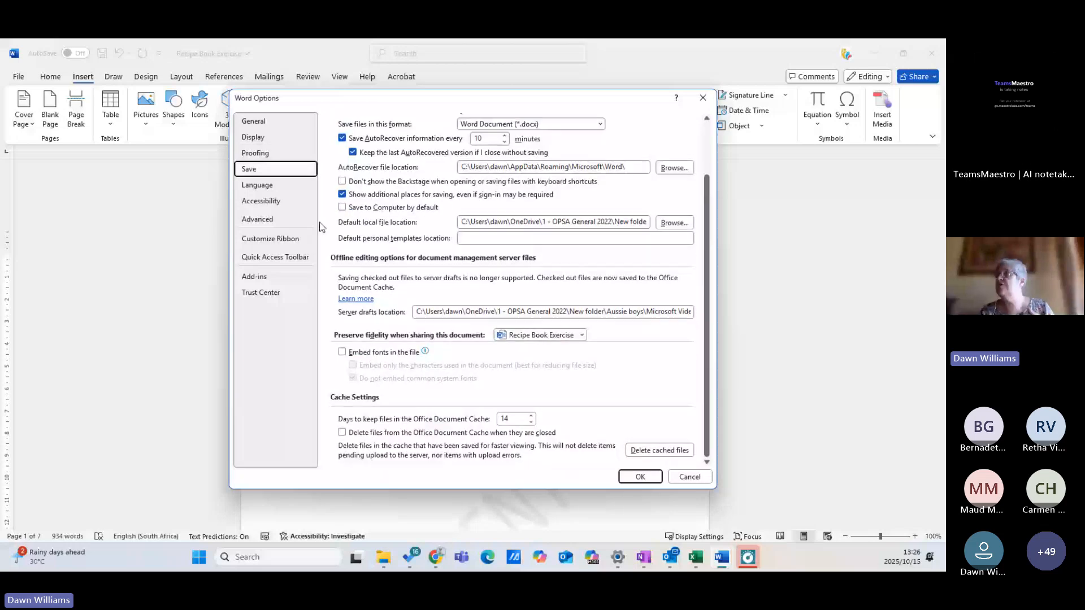
Review the Advanced options for editing, cut, copy and paste, and file open preference
click(312, 221)
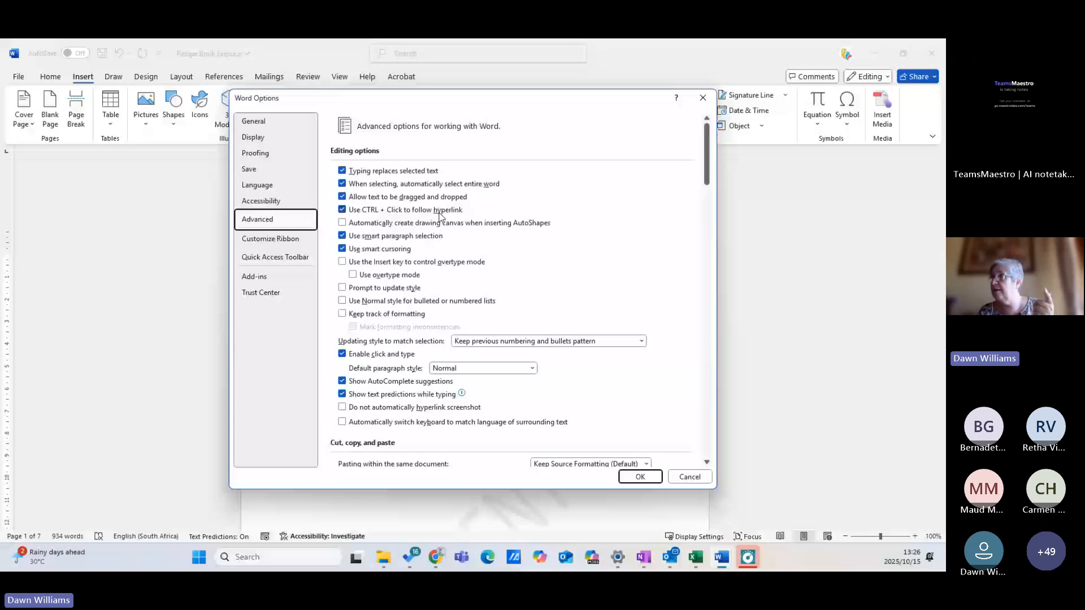
scroll(537, 271, down, 3)
scroll(589, 301, down, 3)
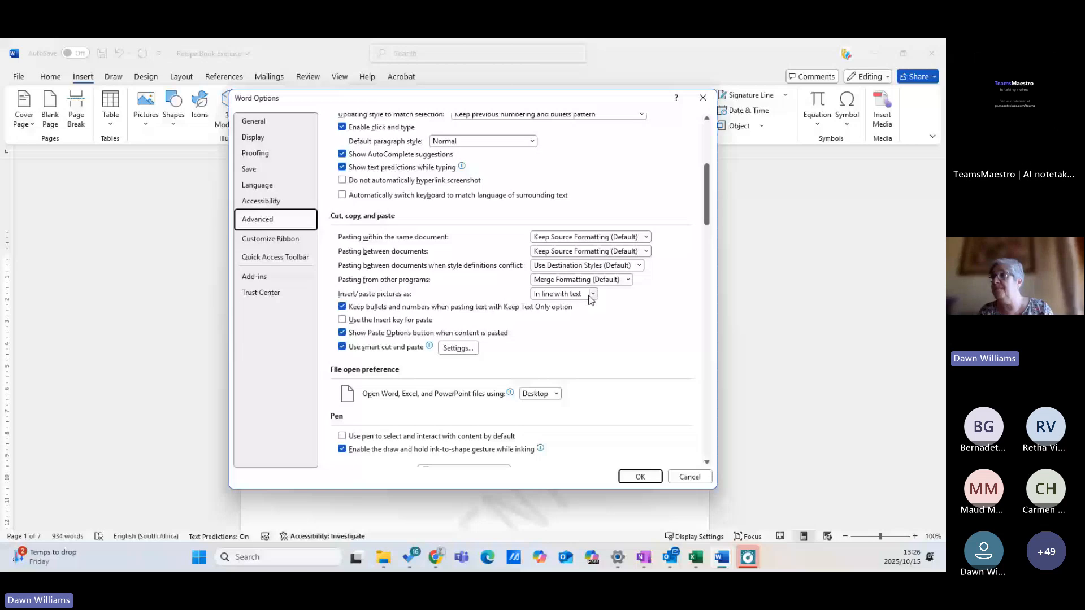
scroll(589, 300, down, 1)
scroll(589, 299, down, 2)
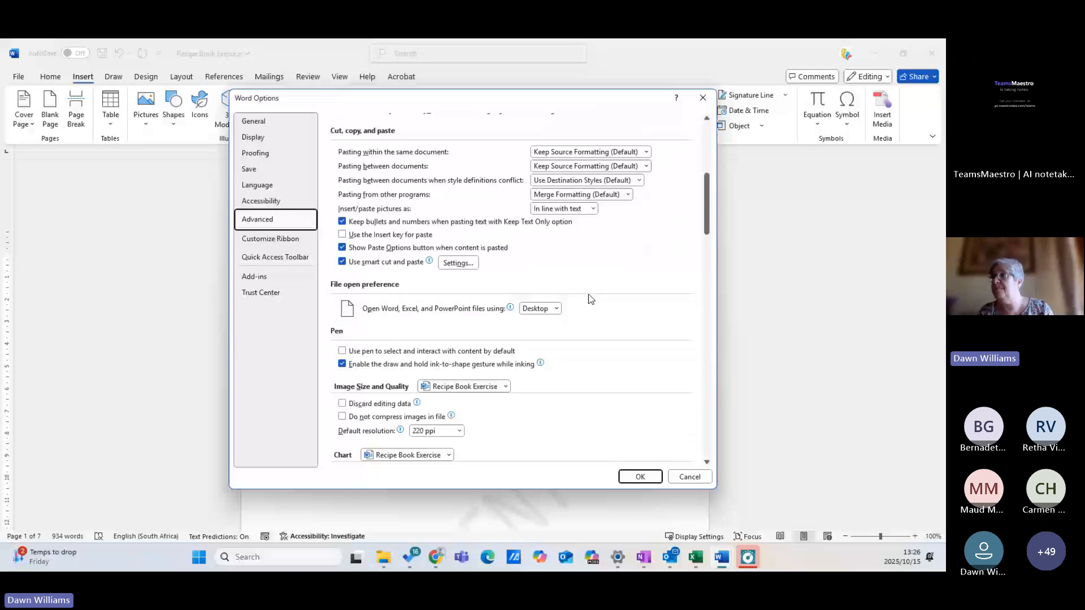
scroll(590, 300, down, 2)
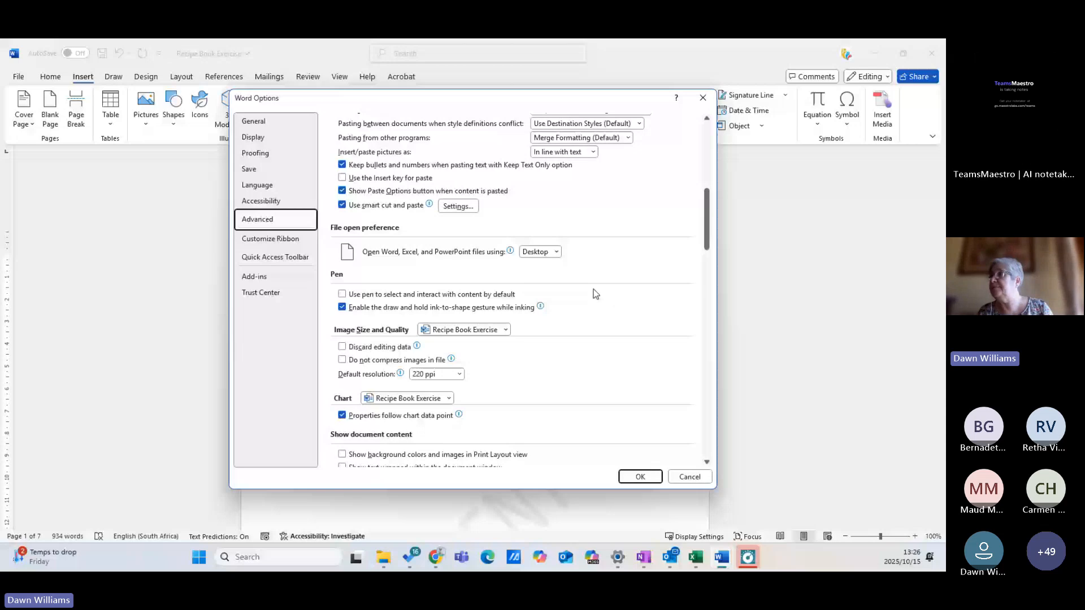
Examine the Advanced options for image quality, document content and display, including the number of recent documents, and cancel the options dialog
scroll(542, 292, down, 3)
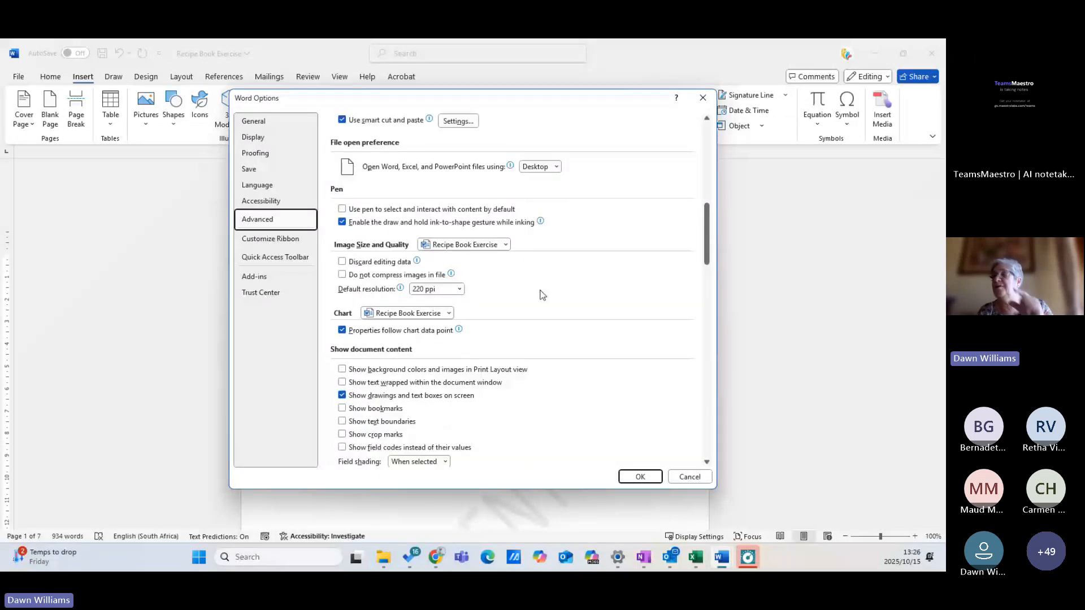
scroll(541, 294, down, 2)
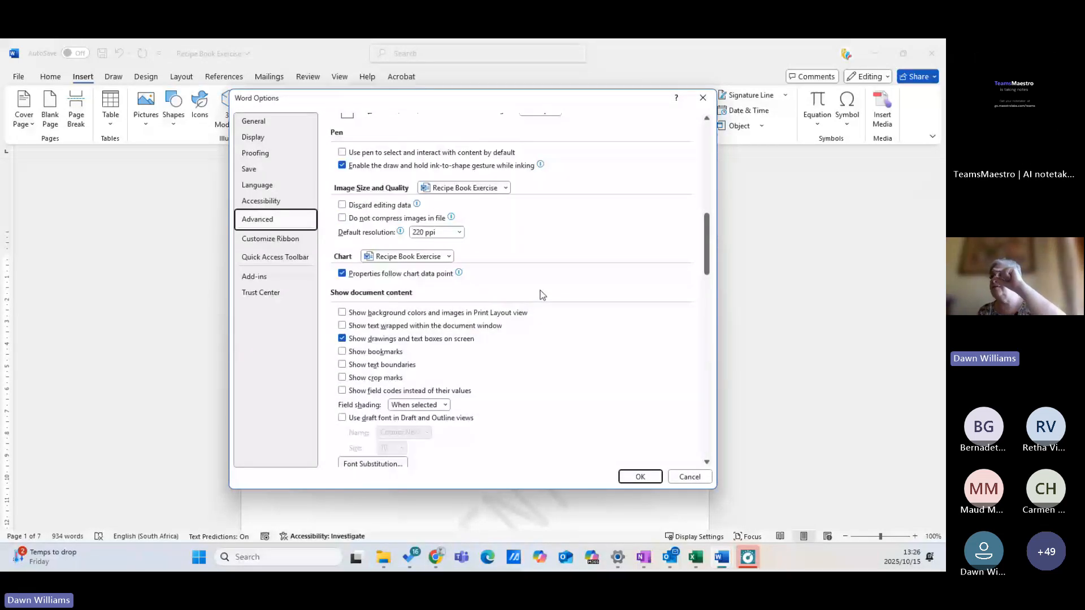
scroll(543, 294, down, 4)
scroll(542, 294, down, 2)
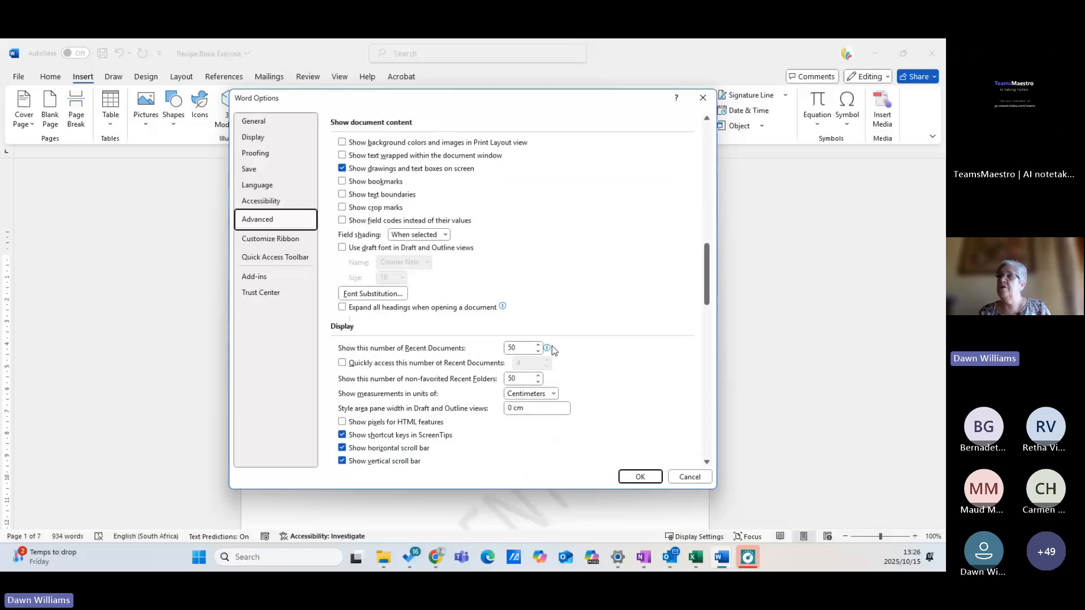
mouse_move(546, 350)
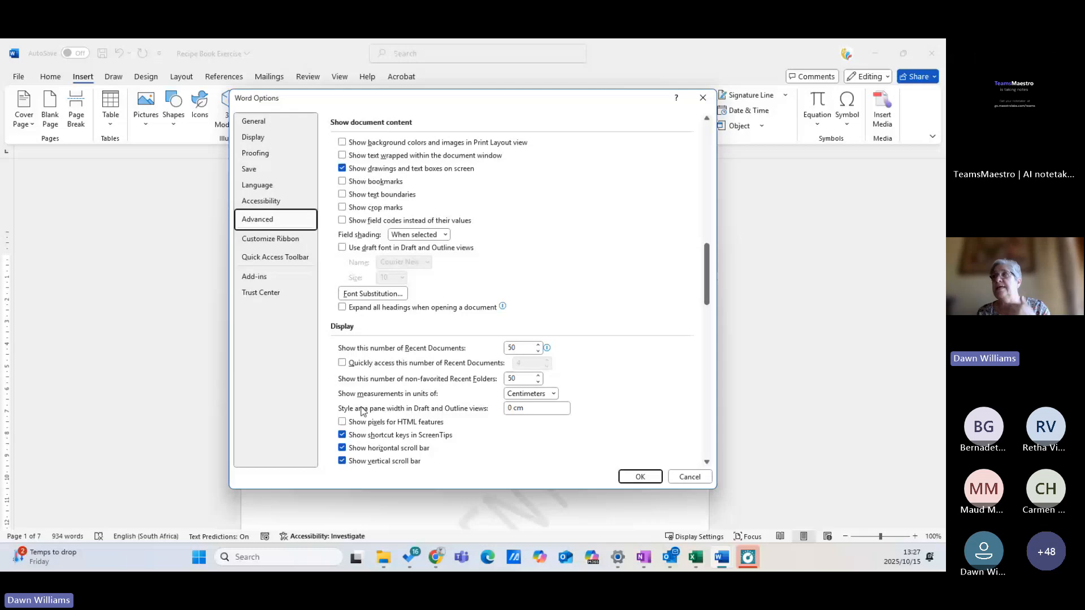
scroll(520, 400, down, 3)
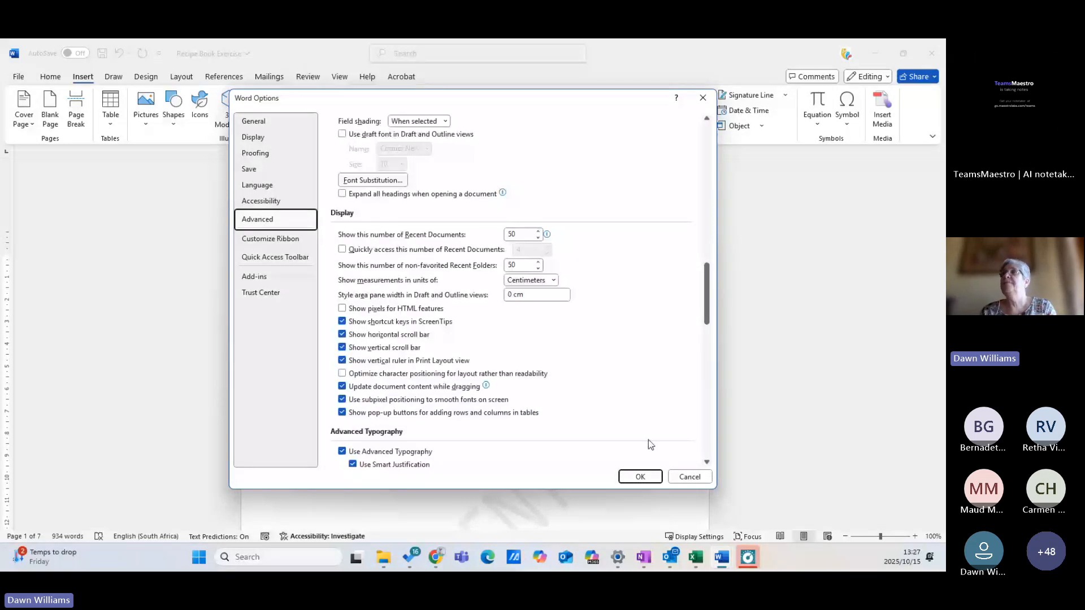
click(690, 478)
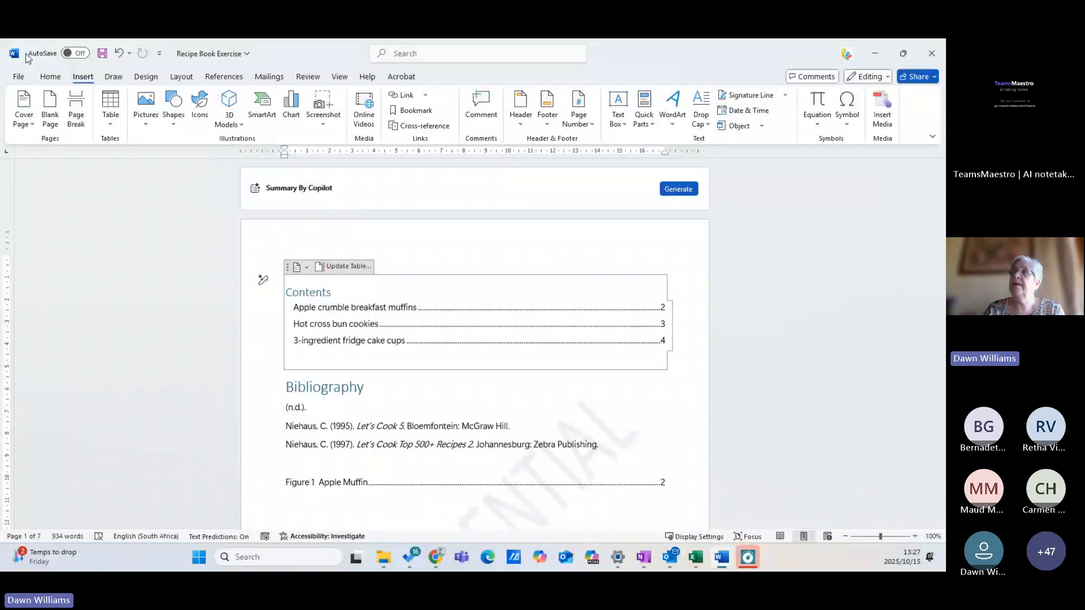
Look over the list of commands available for the Quick Access Toolbar and close it
click(159, 55)
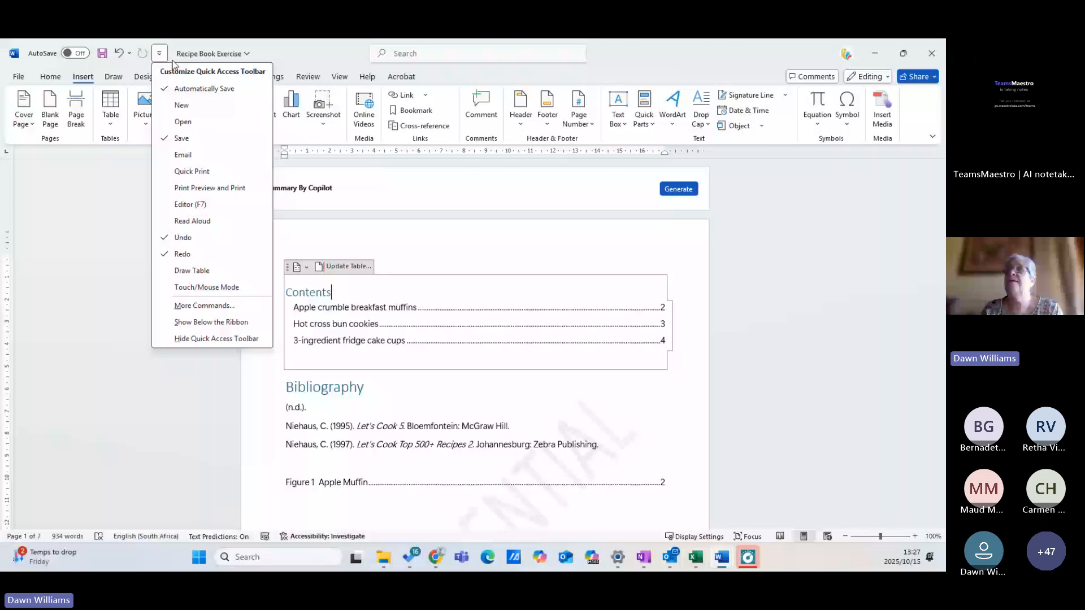
click(54, 150)
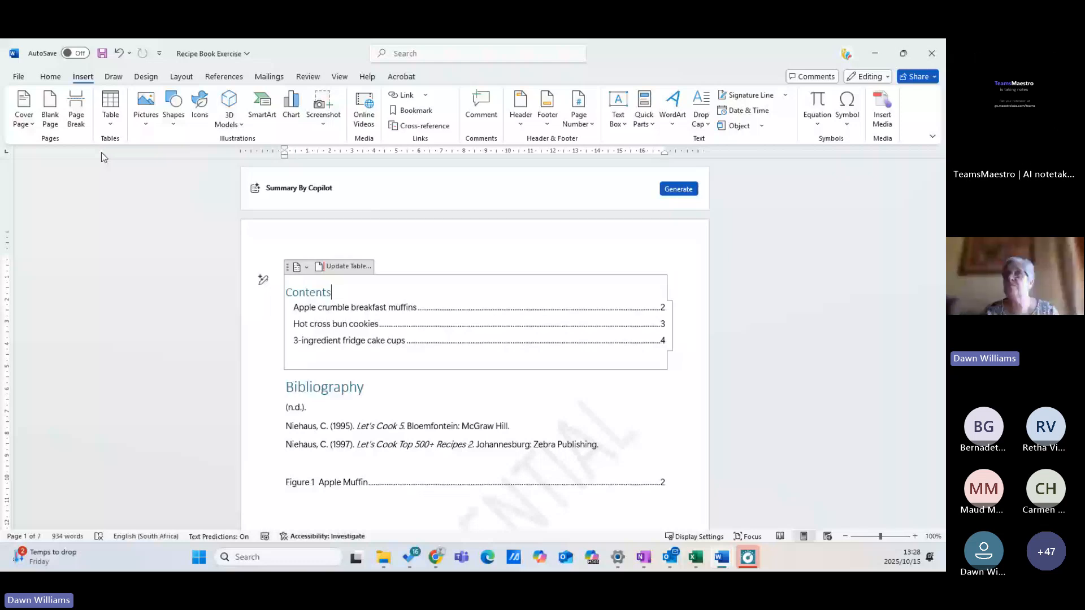
Open the Quick Access Toolbar customization in Word Options and add the Bullets command to the toolbar
click(19, 76)
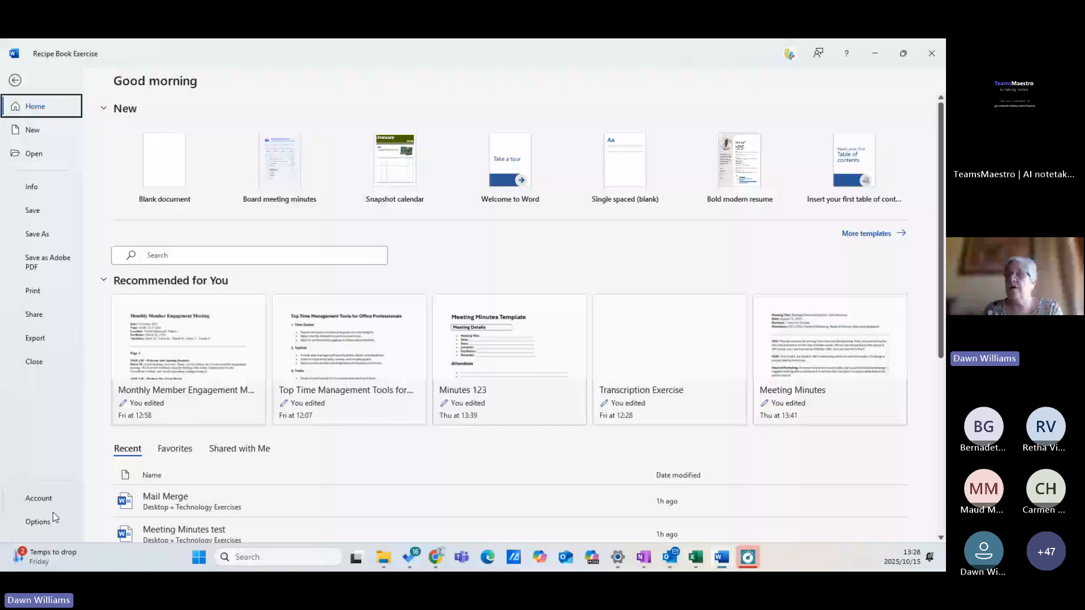
click(37, 520)
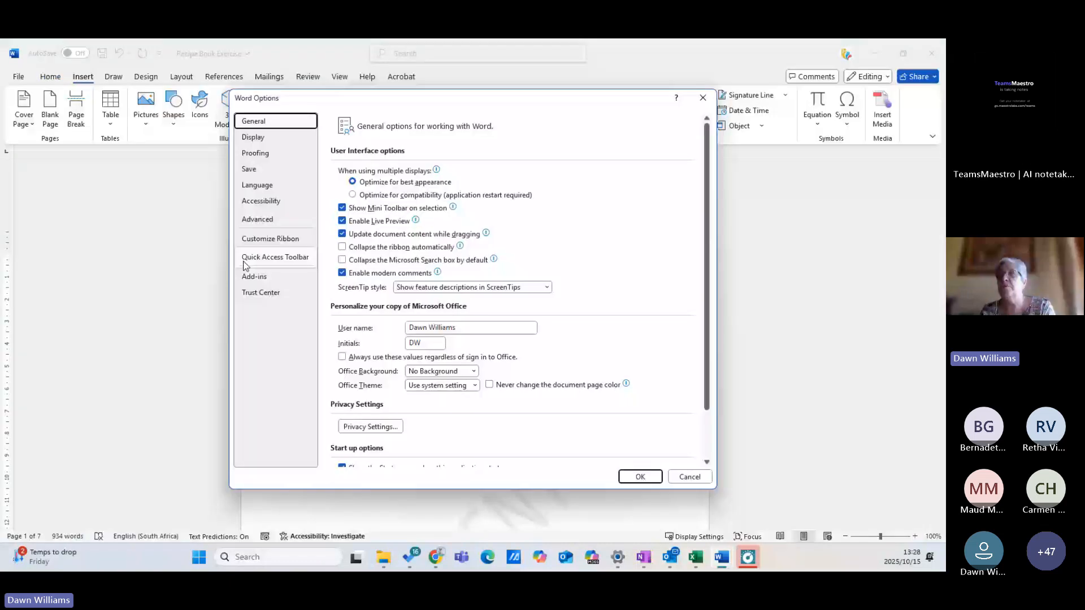
click(275, 257)
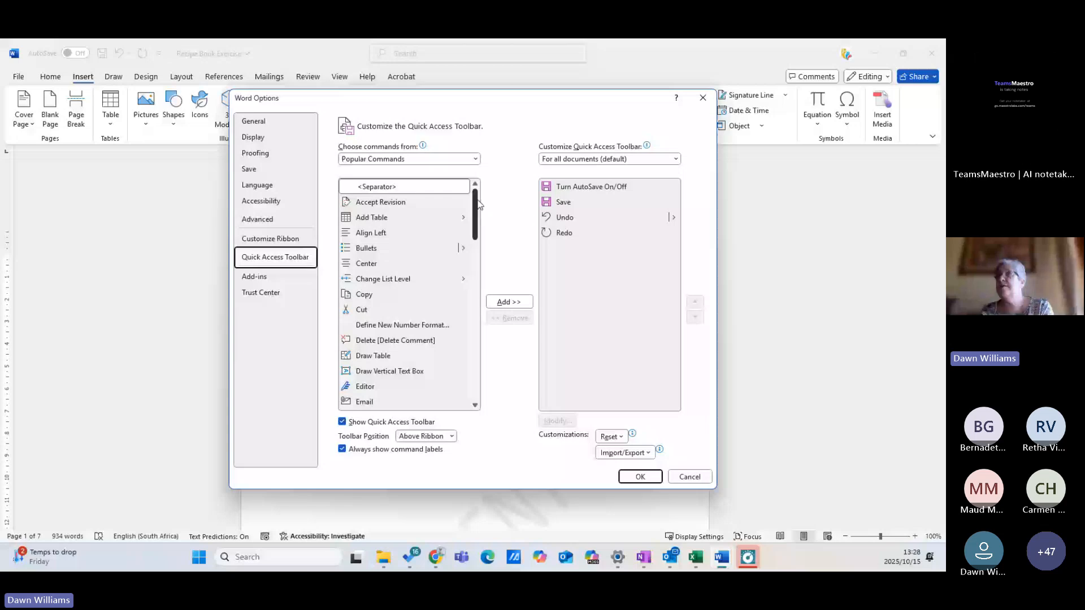
mouse_move(477, 201)
mouse_down()
mouse_move(476, 254)
mouse_move(408, 160)
mouse_up()
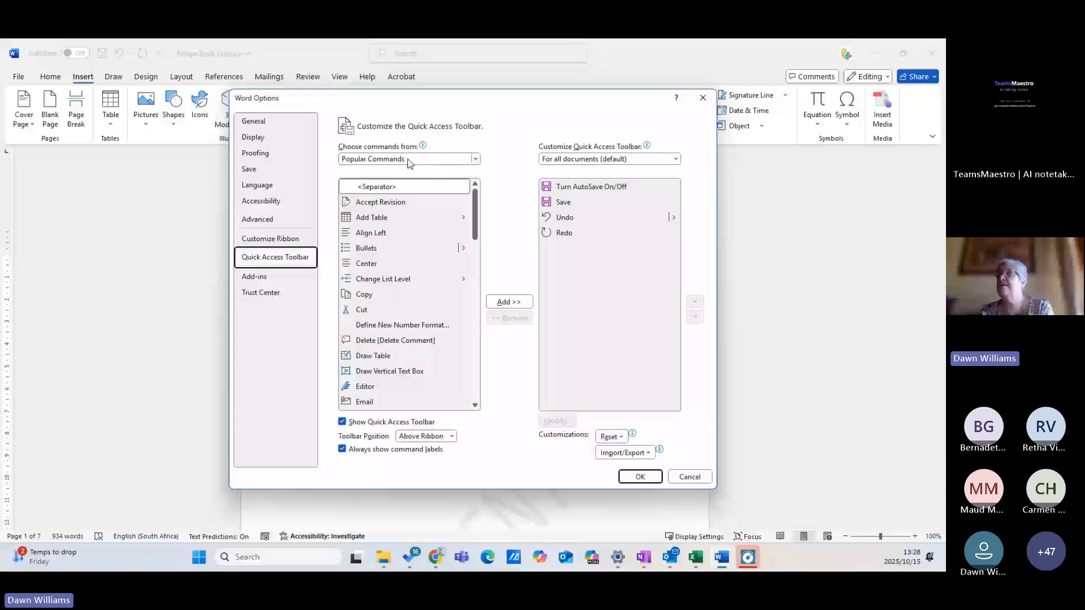
click(475, 159)
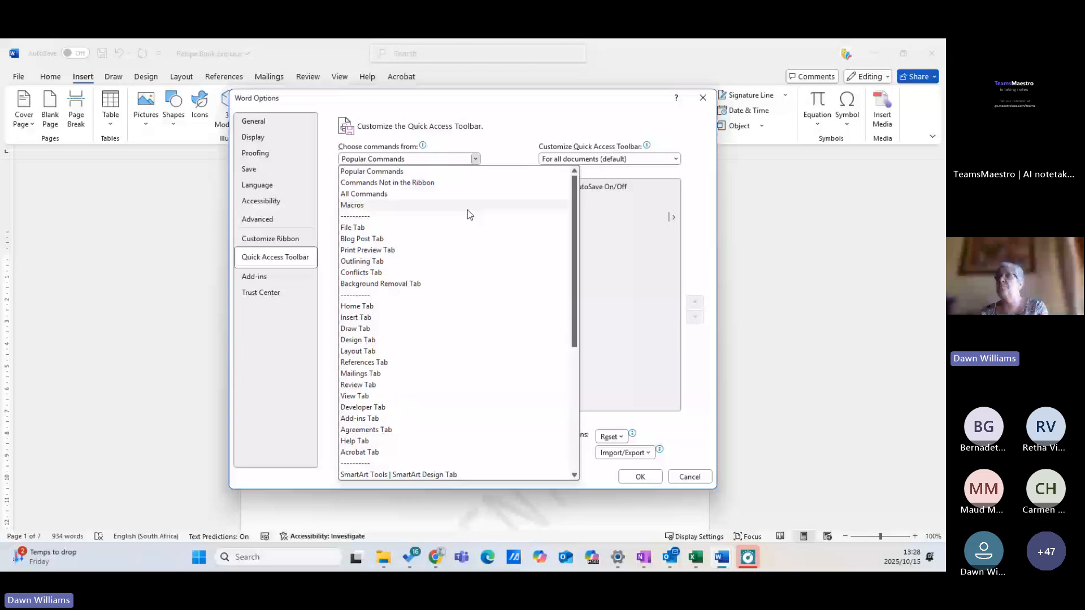
click(533, 120)
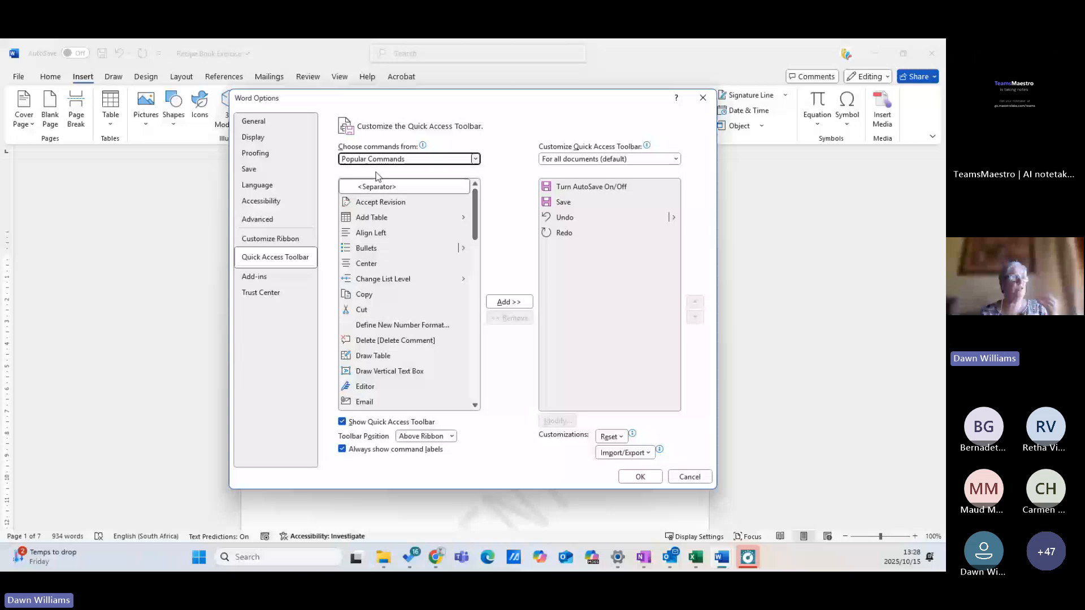
click(398, 252)
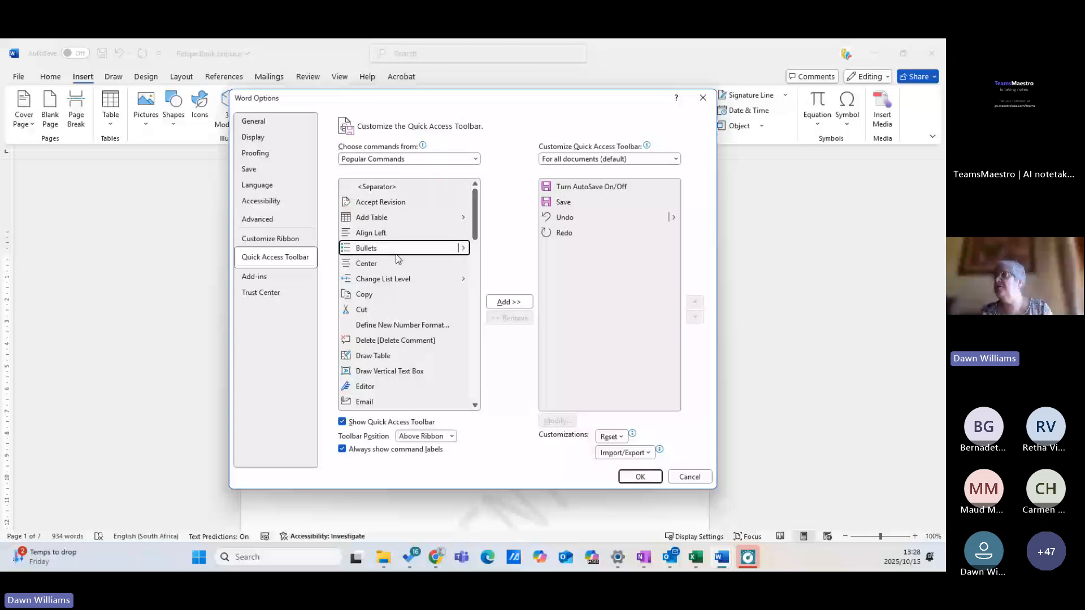
click(509, 302)
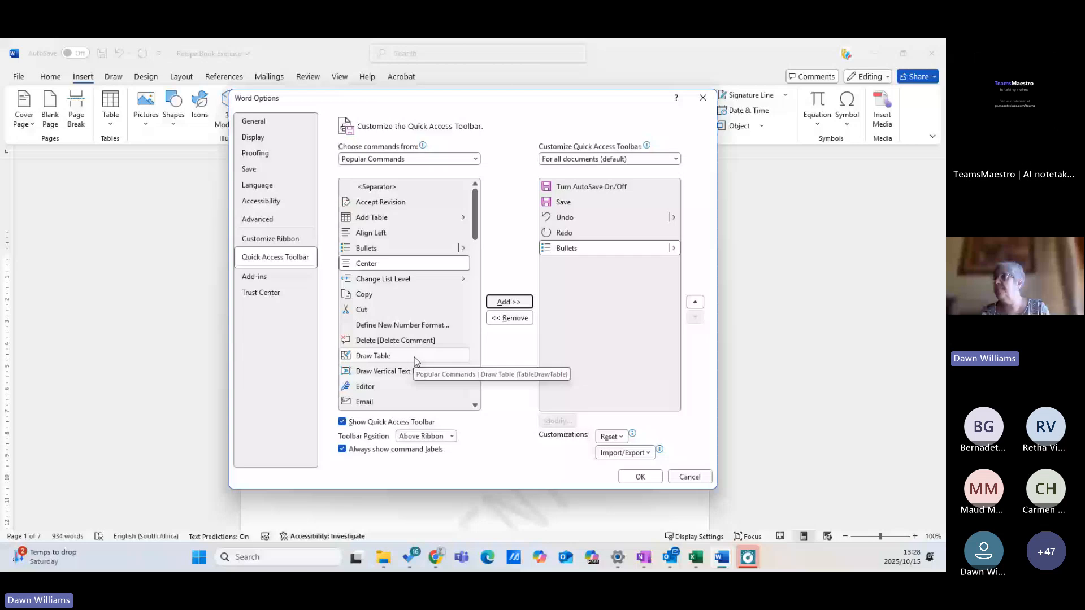
Add the Editor and Insert Picture commands from the popular commands to the Quick Access Toolbar
scroll(458, 325, down, 1)
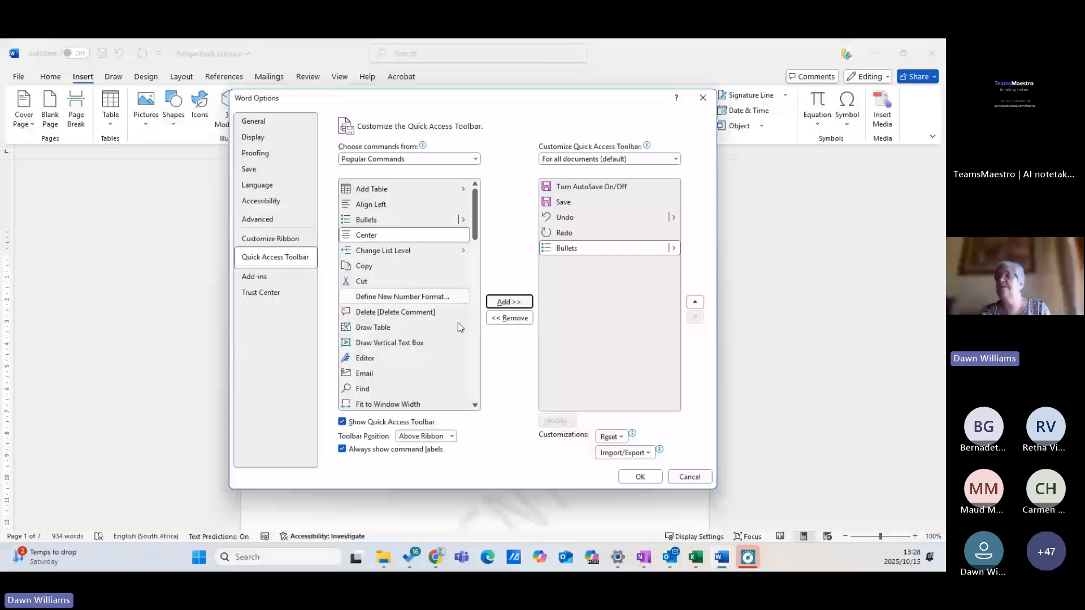
click(397, 360)
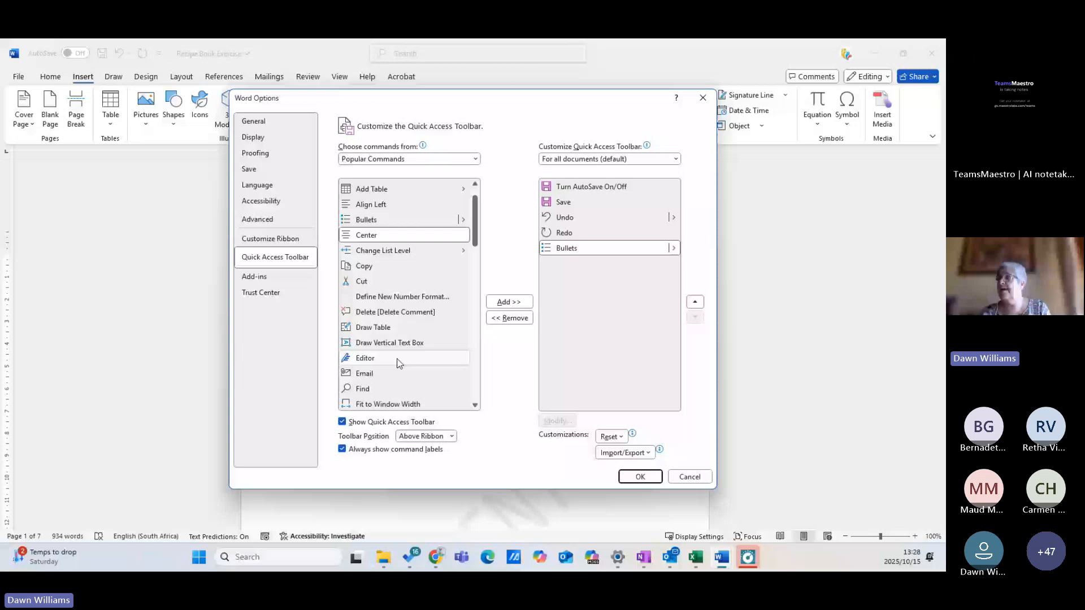
click(508, 302)
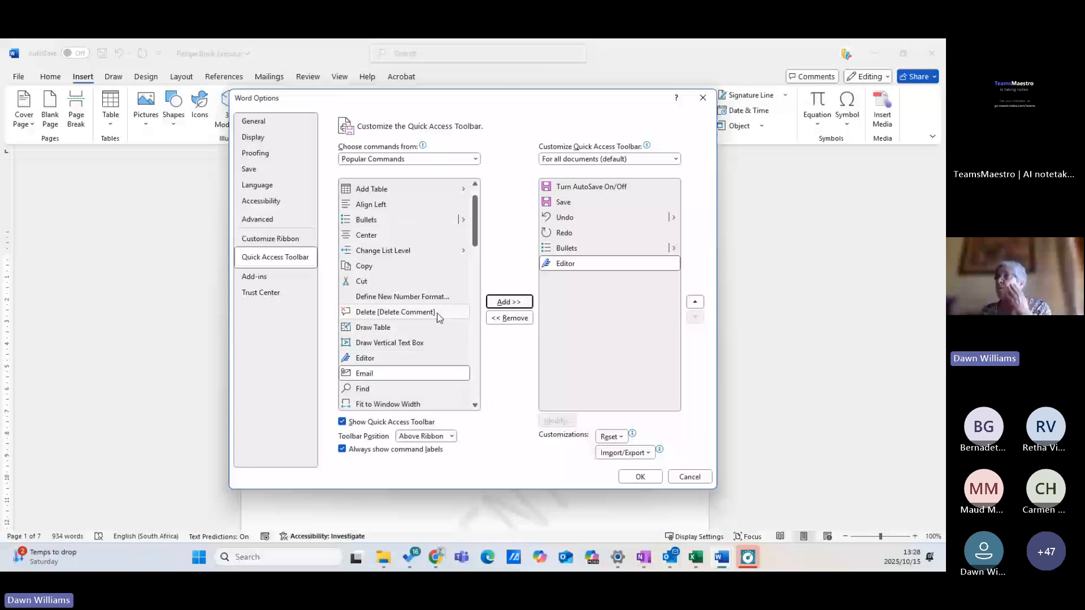
scroll(439, 319, down, 4)
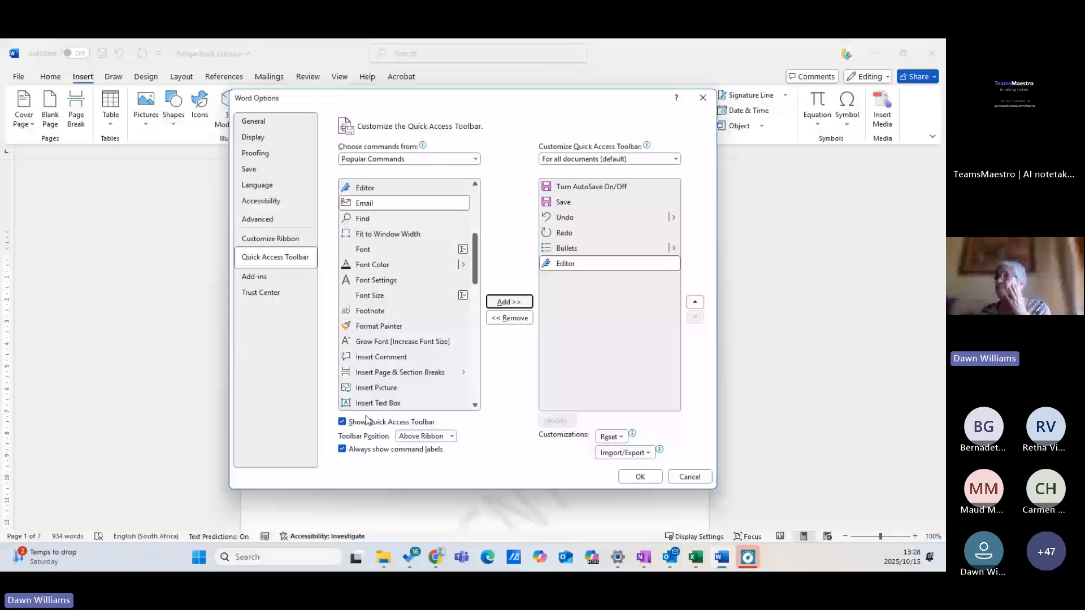
double_click(376, 388)
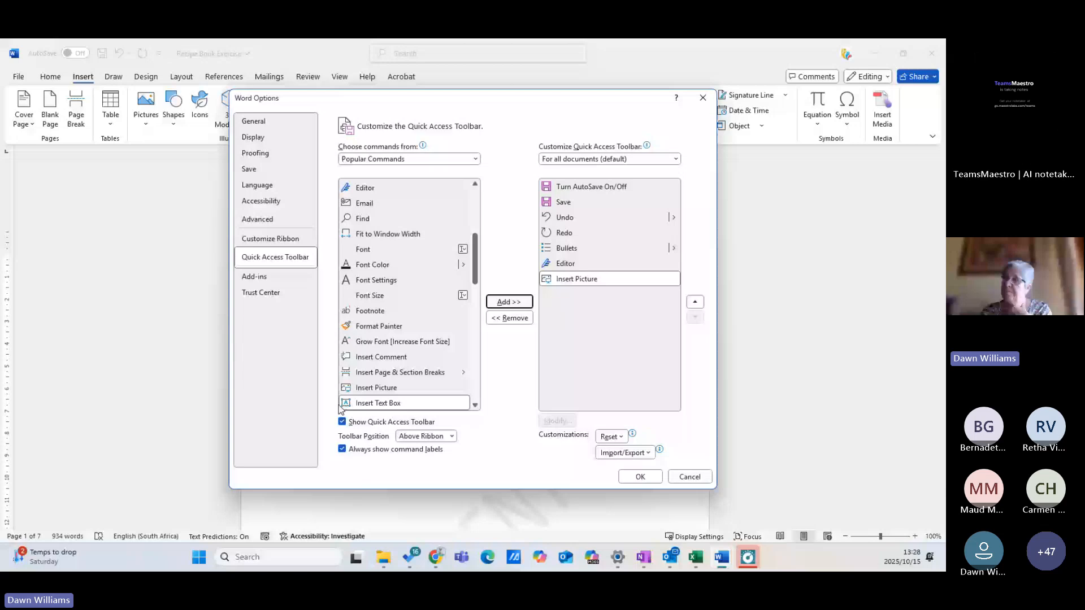
Set the Quick Access Toolbar position to Below Ribbon and apply the options
click(419, 435)
click(421, 464)
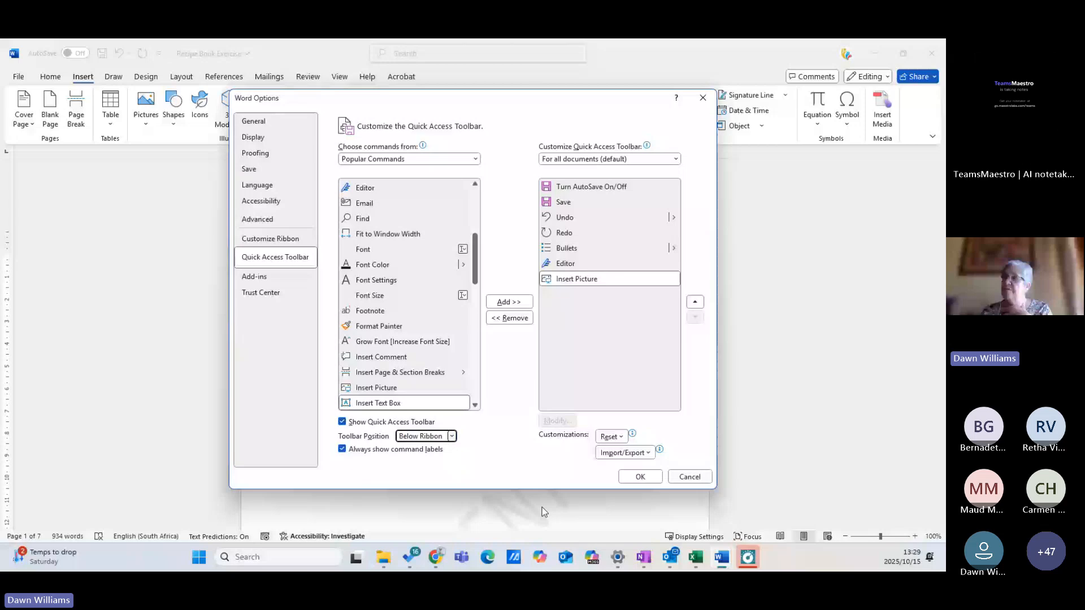
click(641, 478)
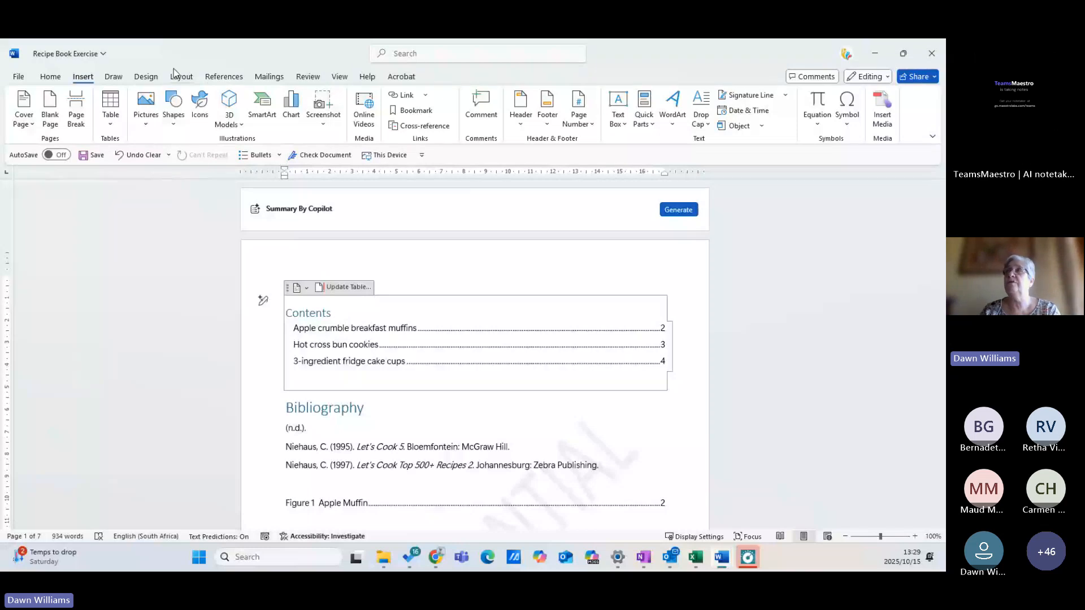
click(223, 76)
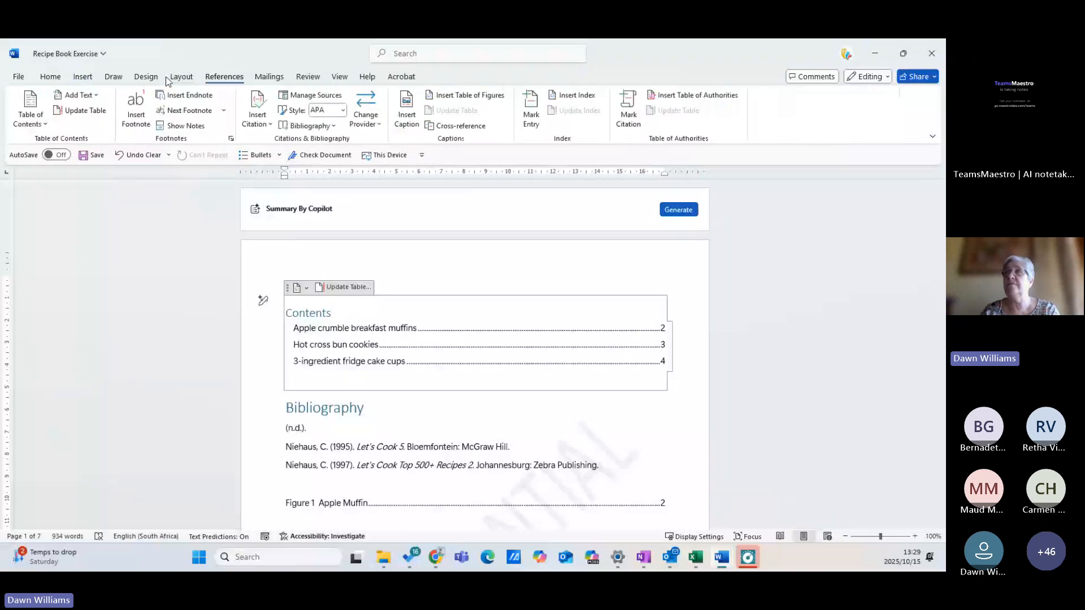
click(181, 76)
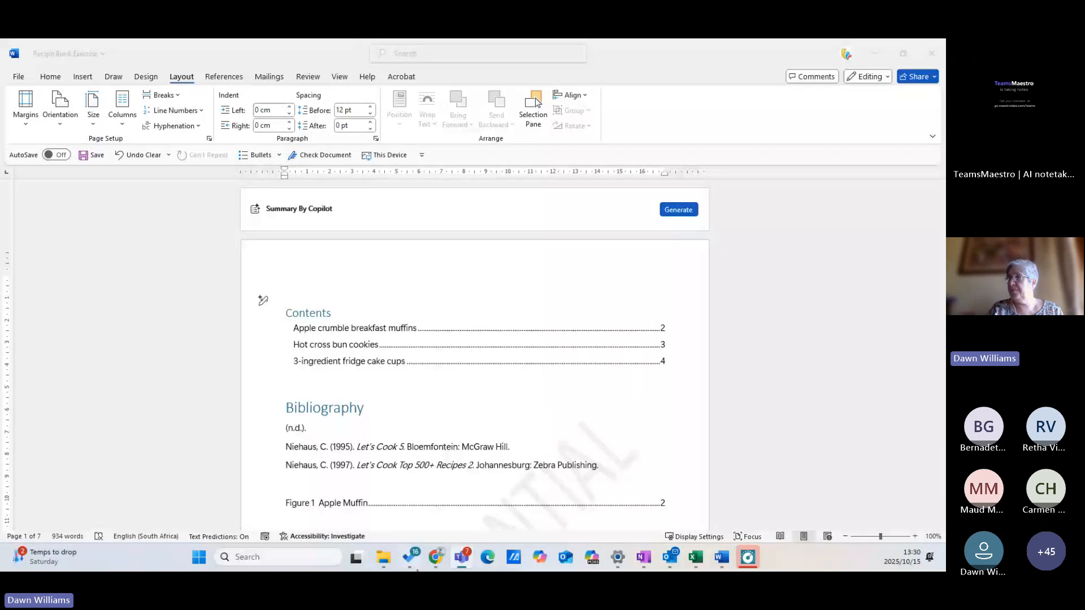
mouse_move(382, 558)
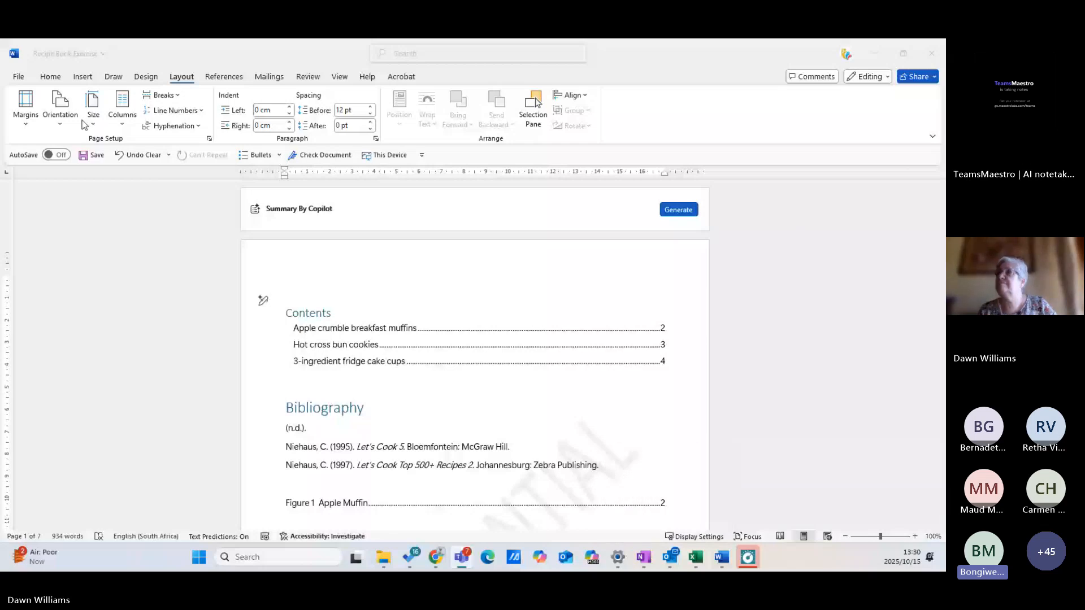
Create a new blank document and look over the available numbering formats
click(19, 77)
click(160, 177)
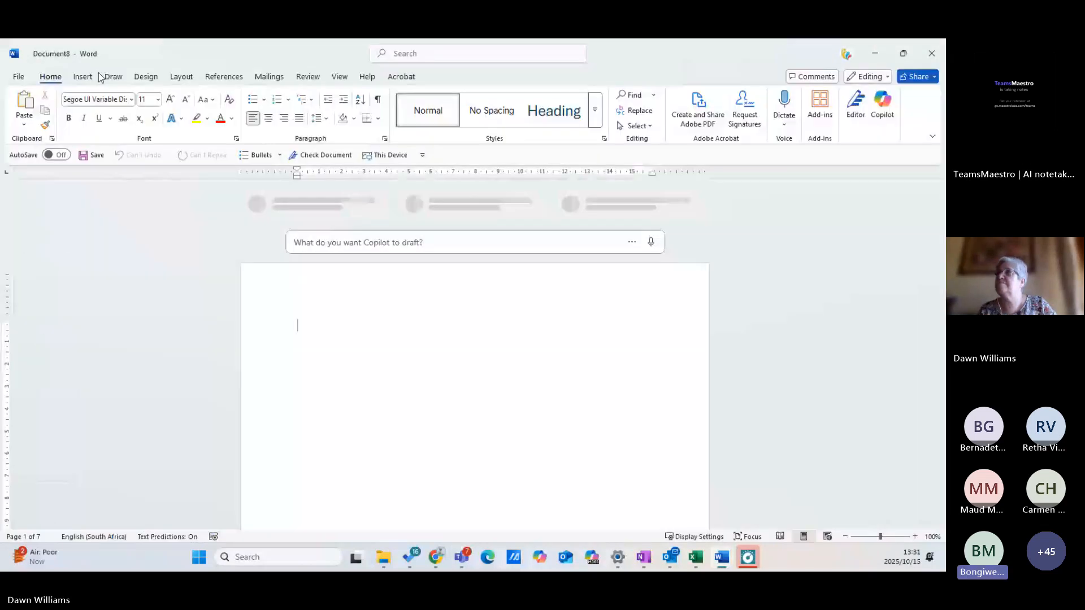
click(289, 99)
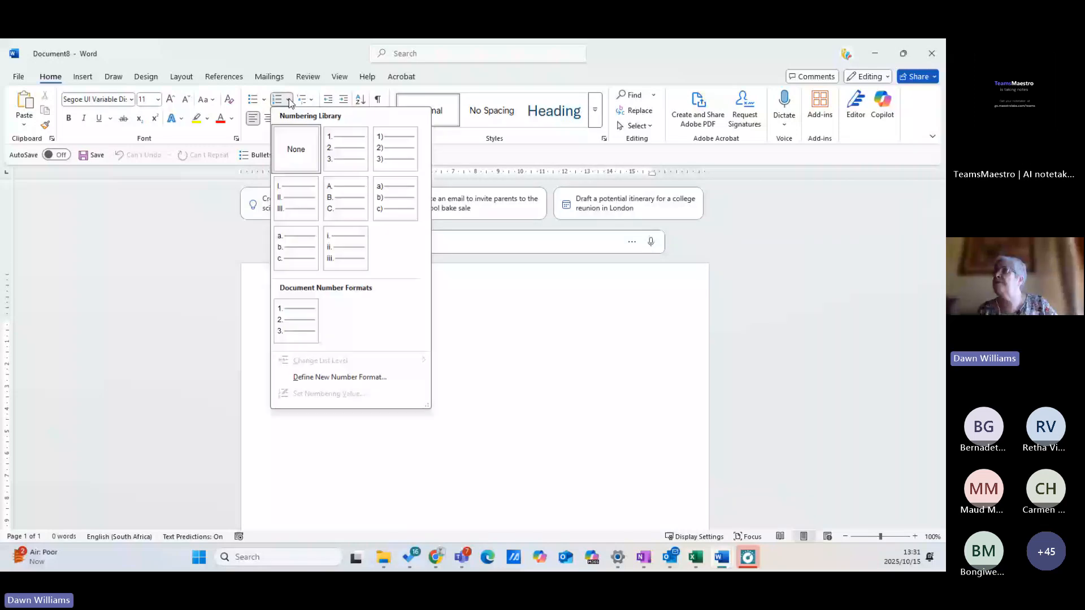
click(310, 100)
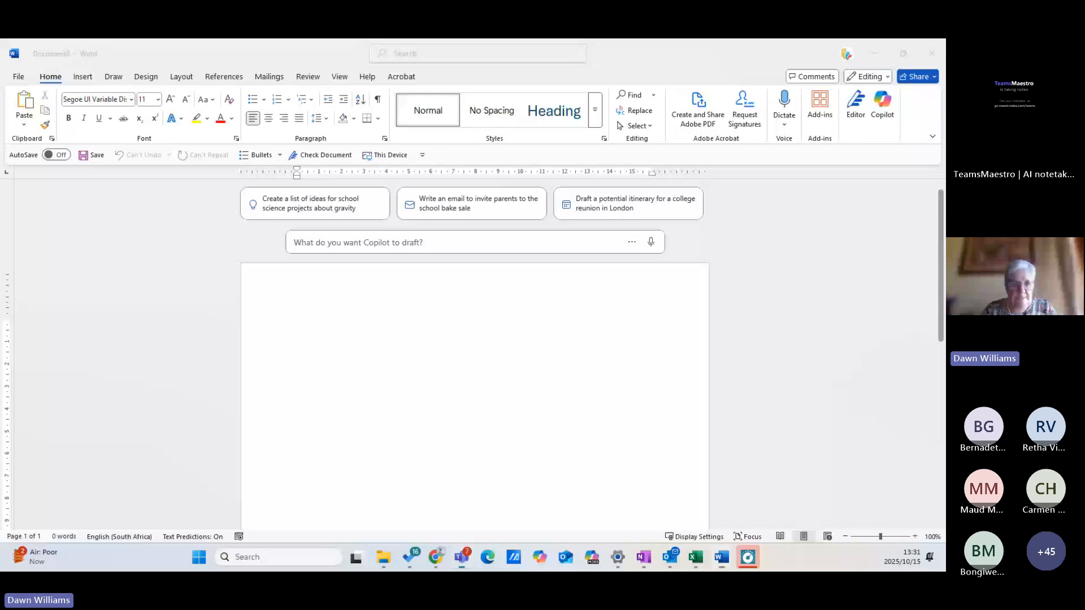
click(297, 325)
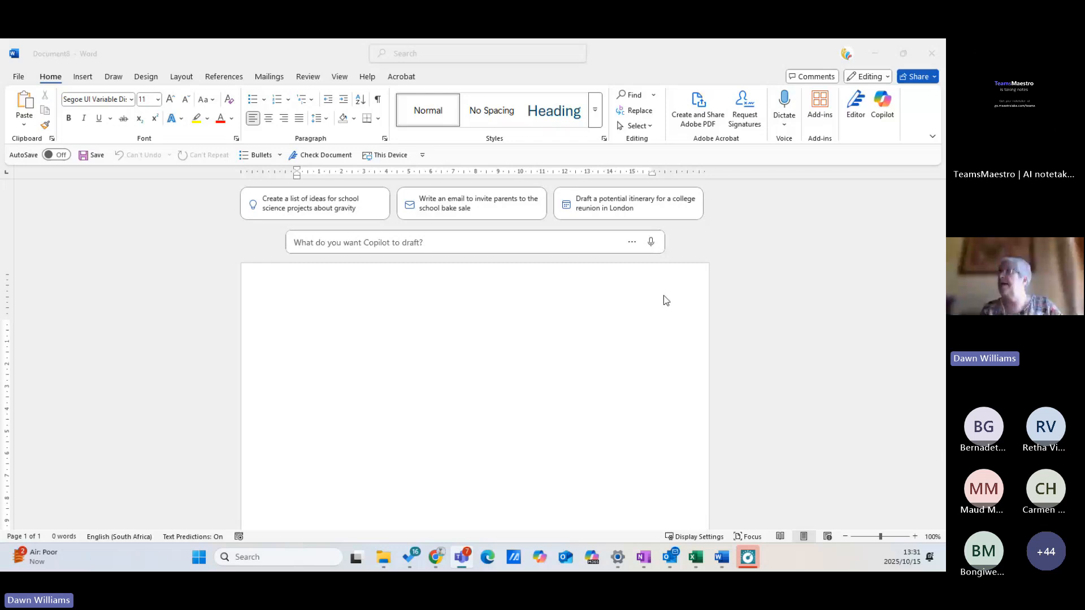
Start defining a new multilevel list with the level 1 number font set to Abadi and the number aligned at 0.8 cm
click(313, 100)
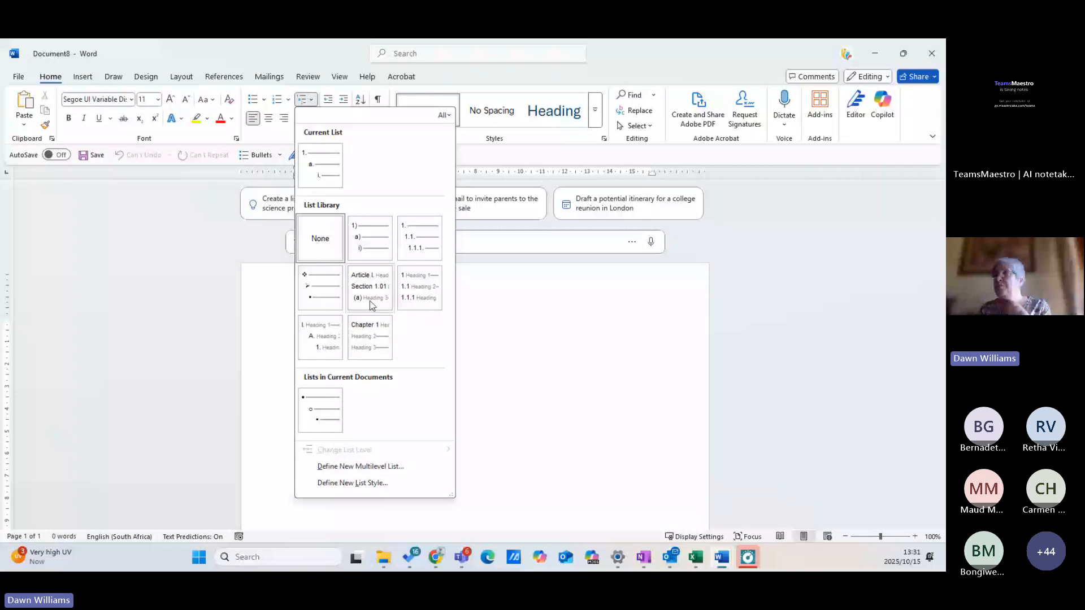
mouse_move(378, 354)
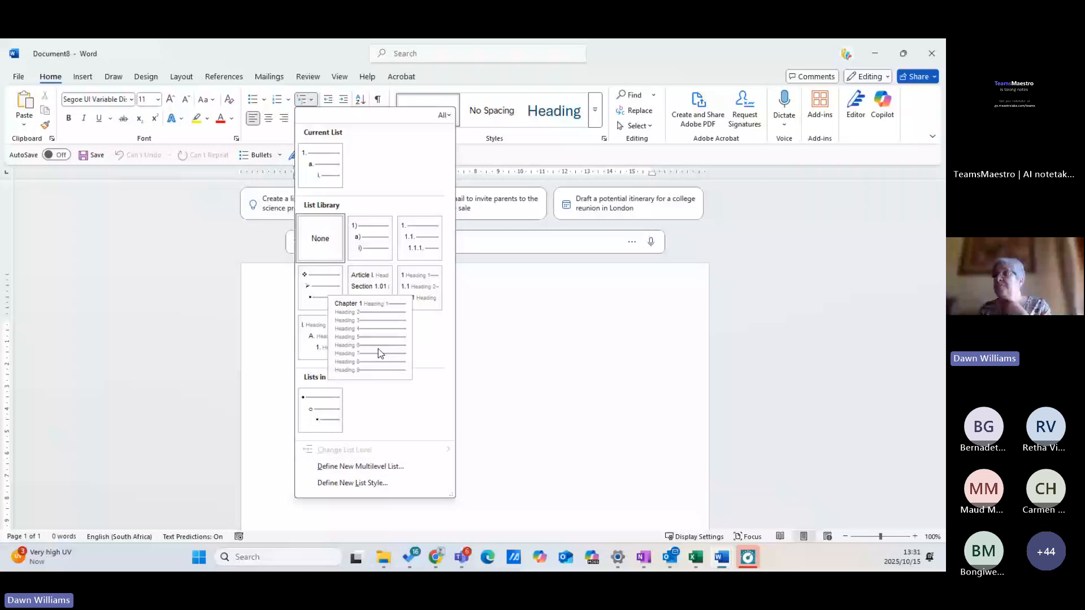
mouse_move(325, 168)
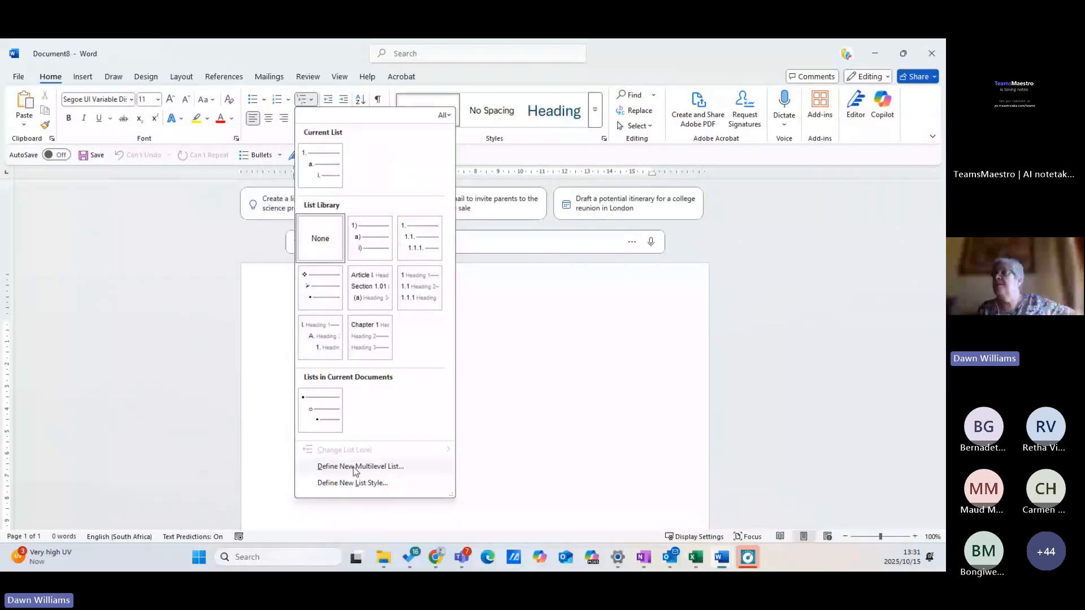
click(390, 466)
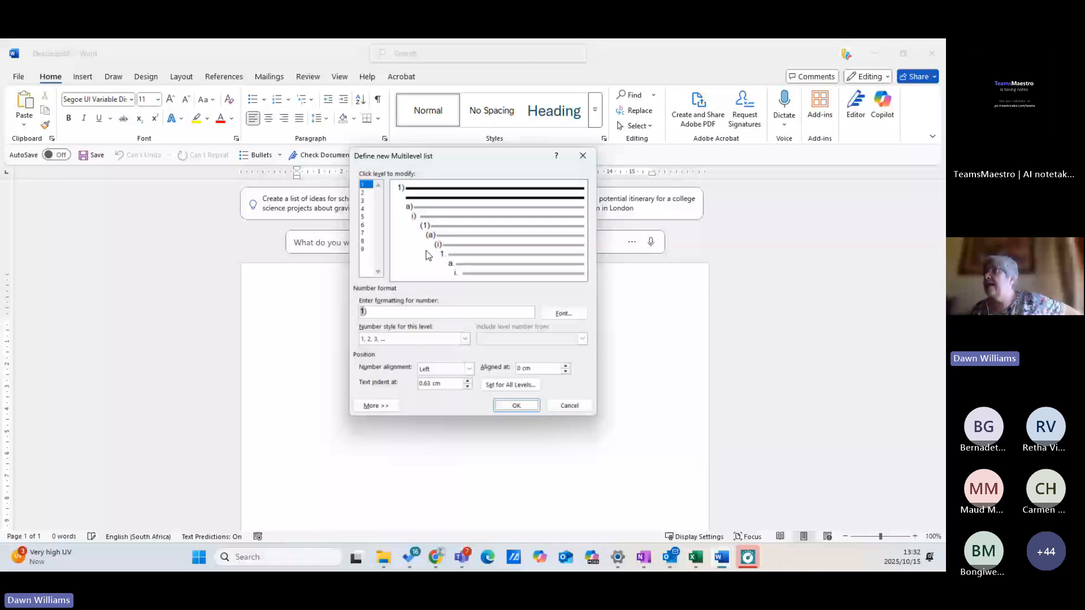
click(562, 308)
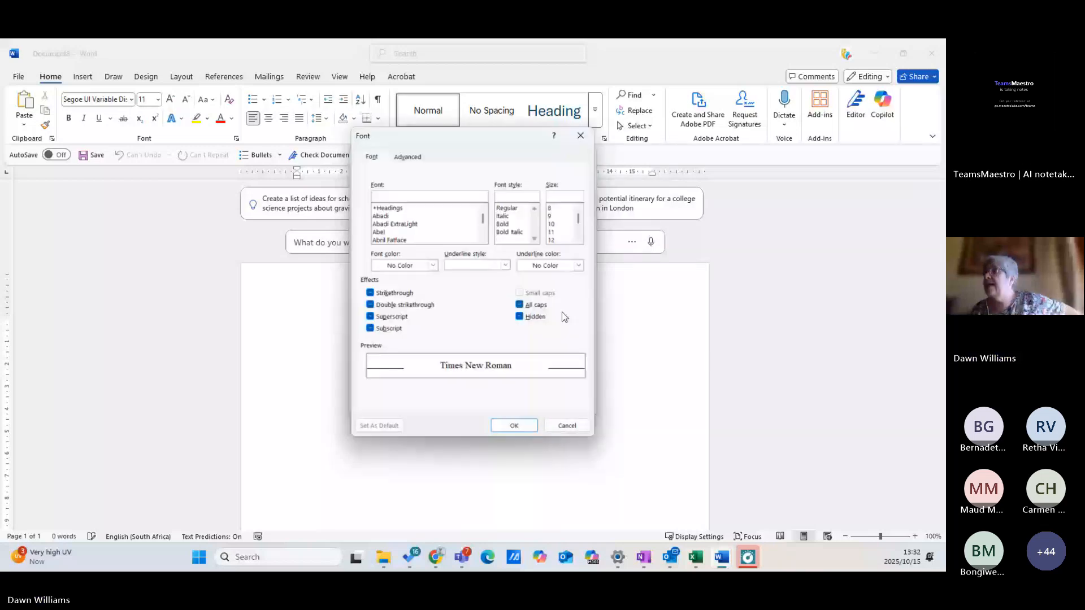
click(411, 216)
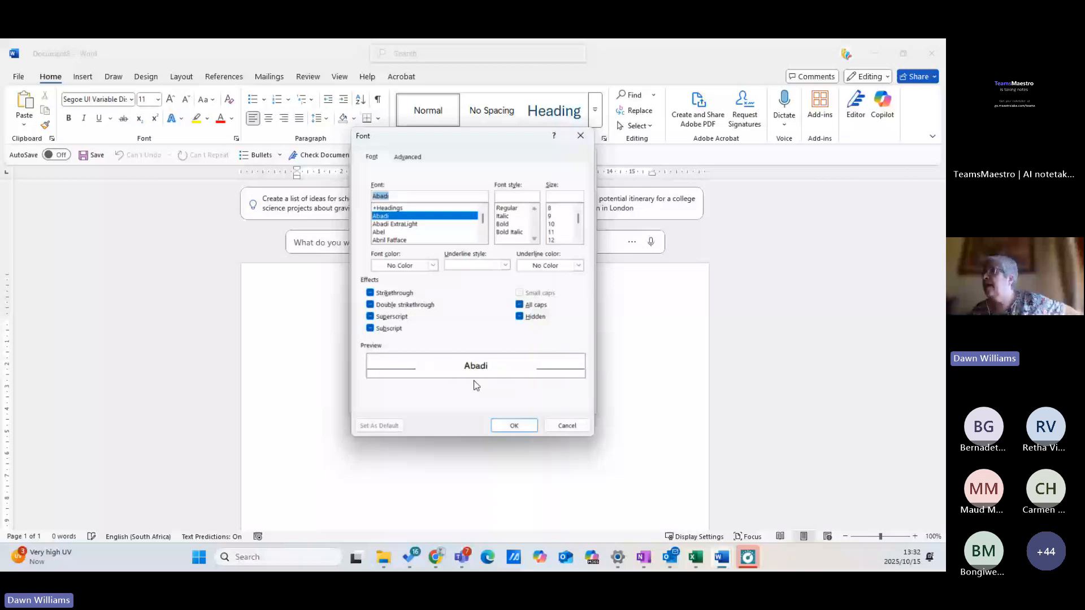
click(513, 425)
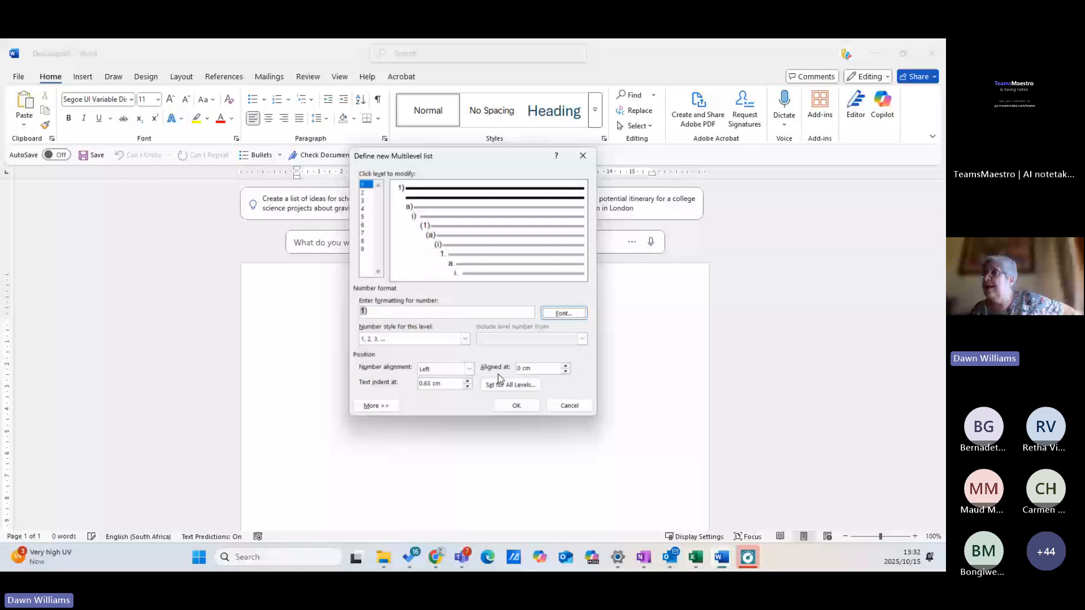
click(566, 365)
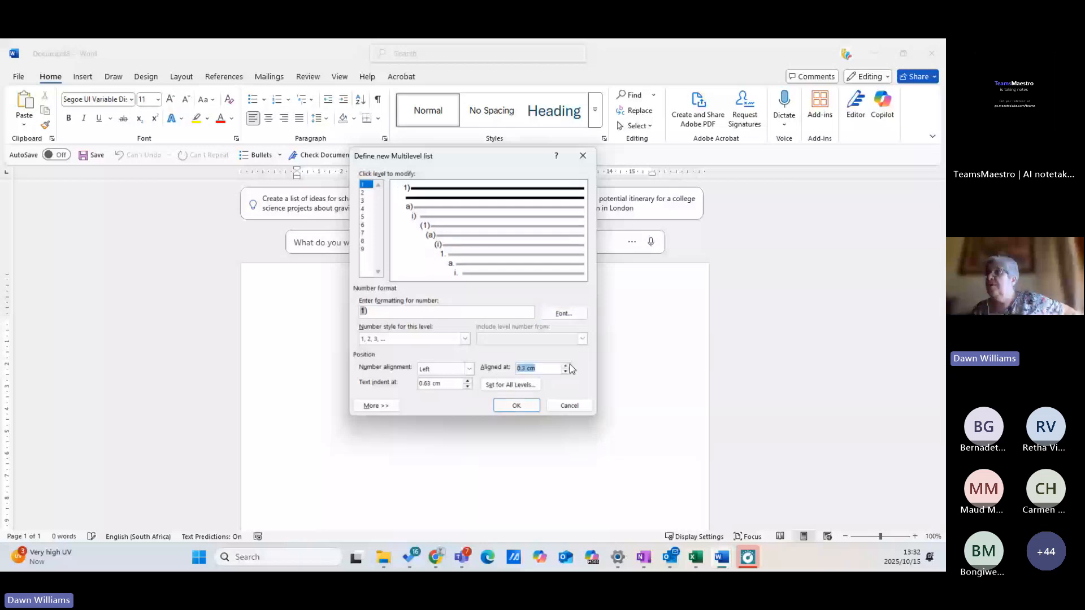
click(568, 365)
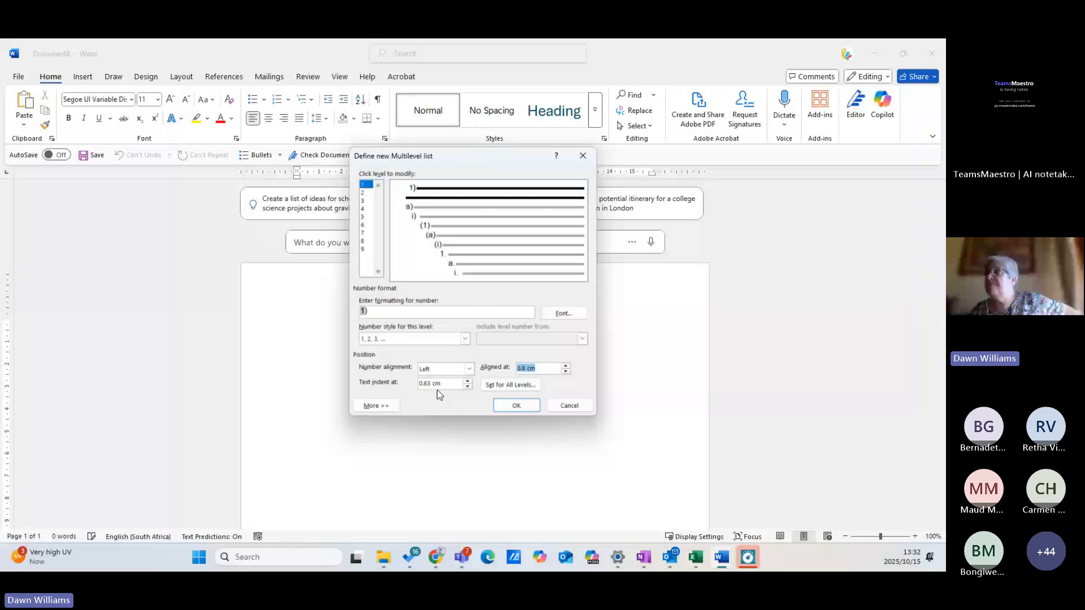
Set level 2 of the multilevel list to the I, II, III number style, aligned at 2.1 cm
click(415, 209)
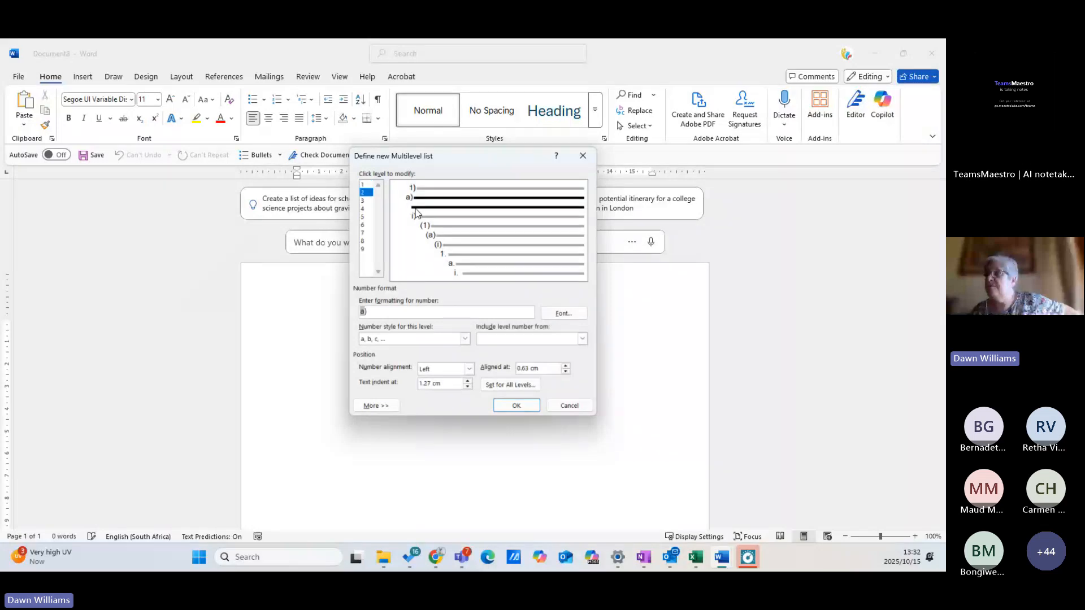
click(378, 344)
click(369, 366)
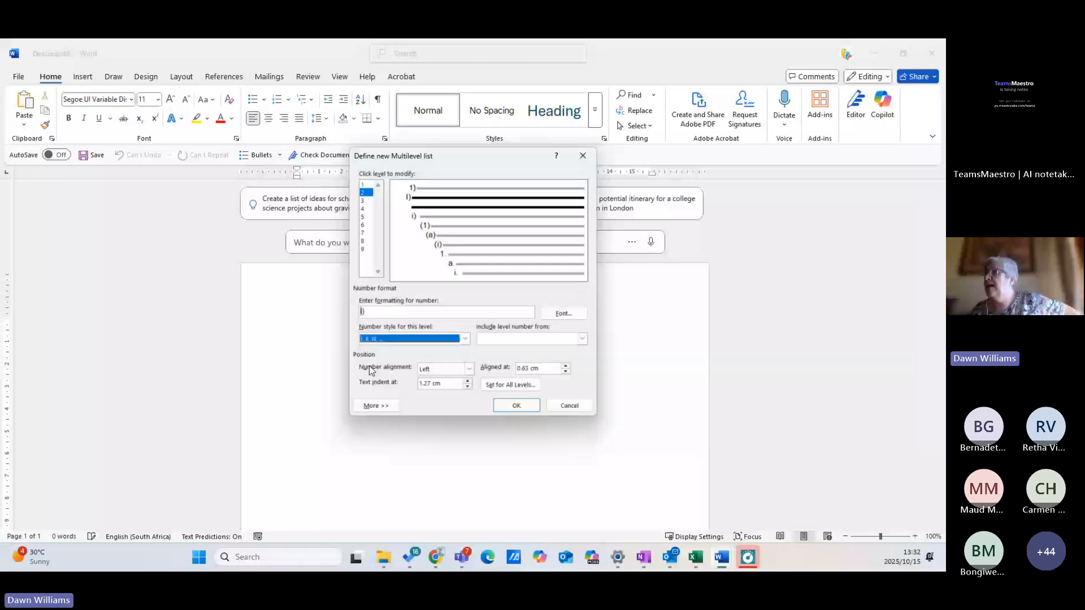
click(565, 365)
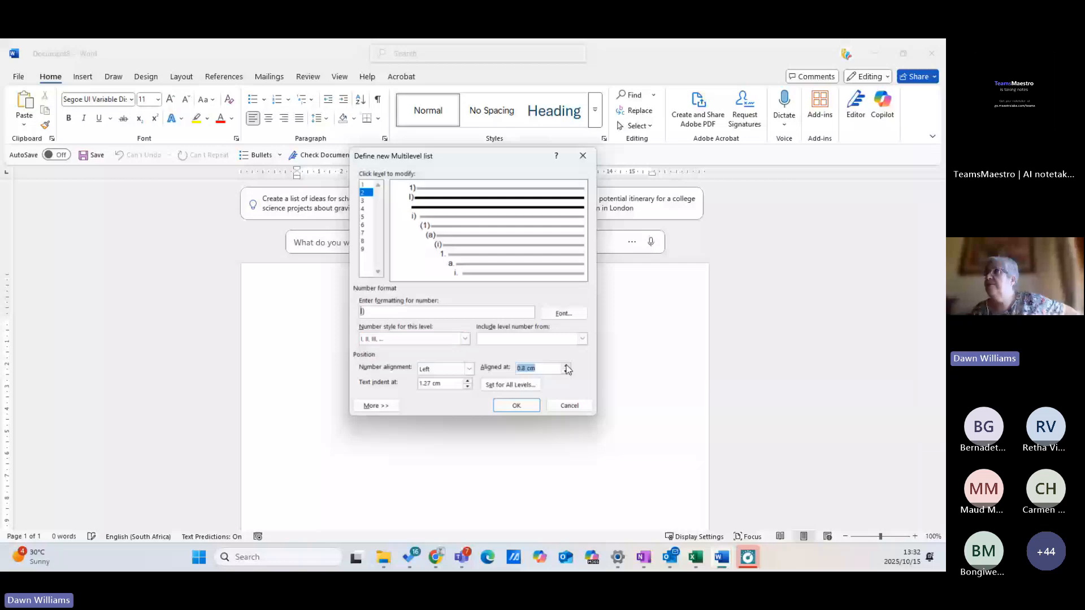
click(566, 365)
click(566, 365)
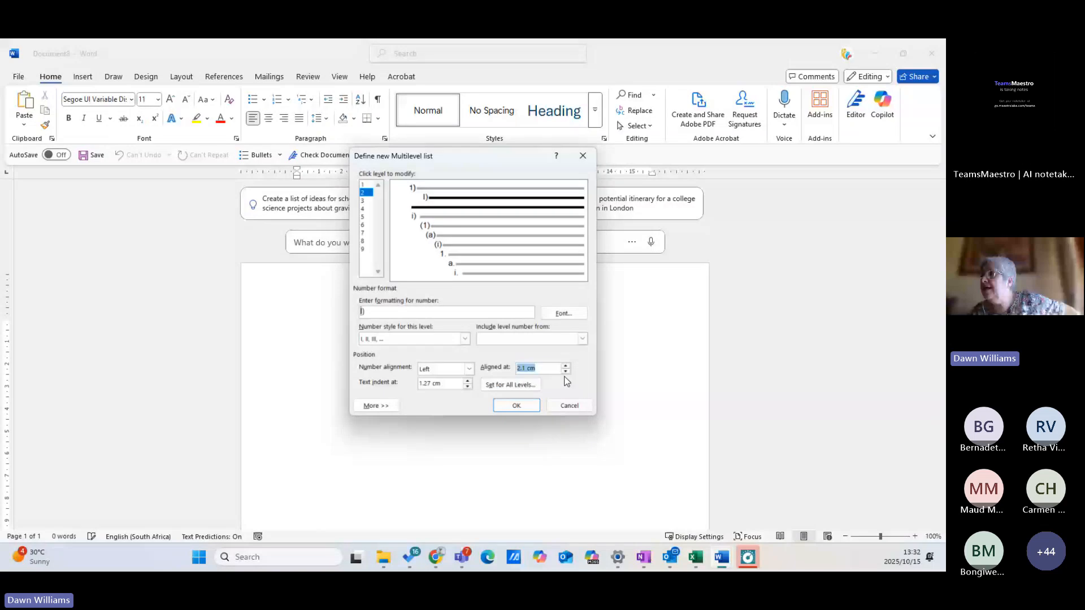
Show the additional list options and link level 1 of the multilevel list to the Heading 1 style
click(365, 208)
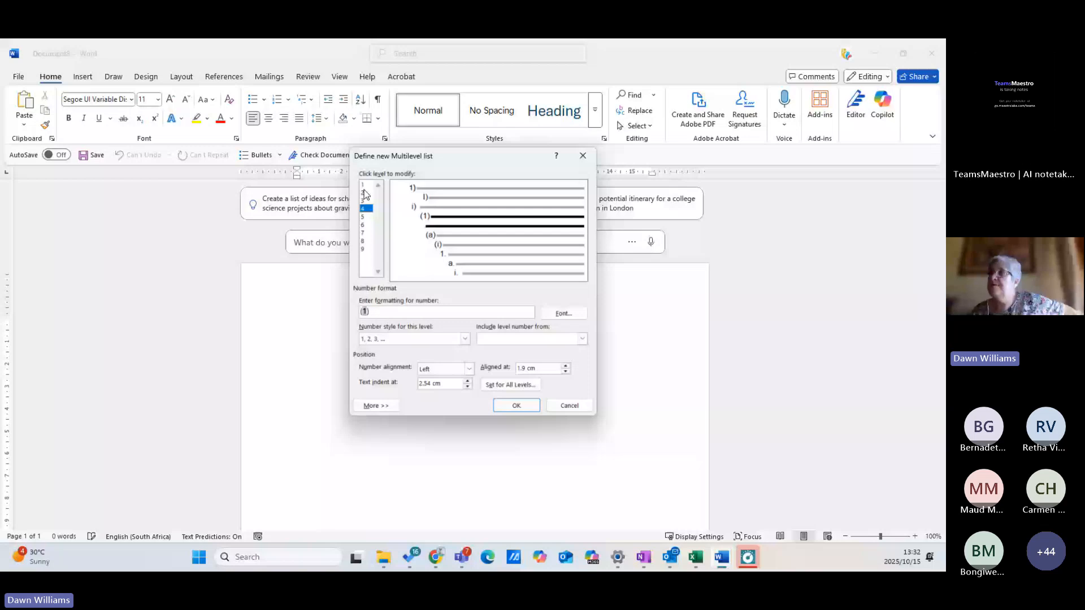
click(363, 184)
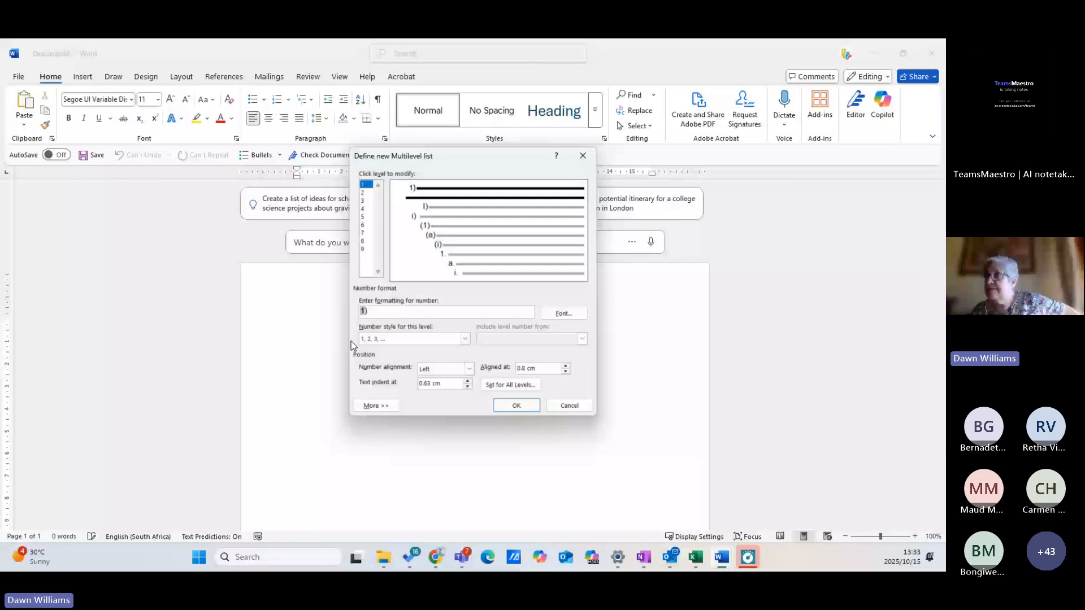
click(376, 406)
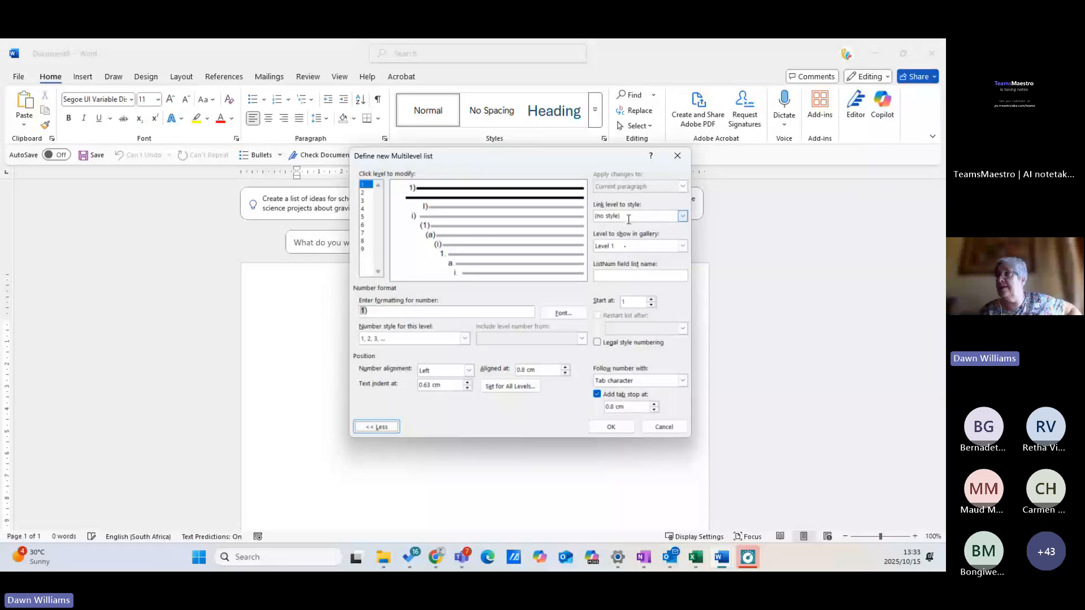
click(683, 216)
click(621, 251)
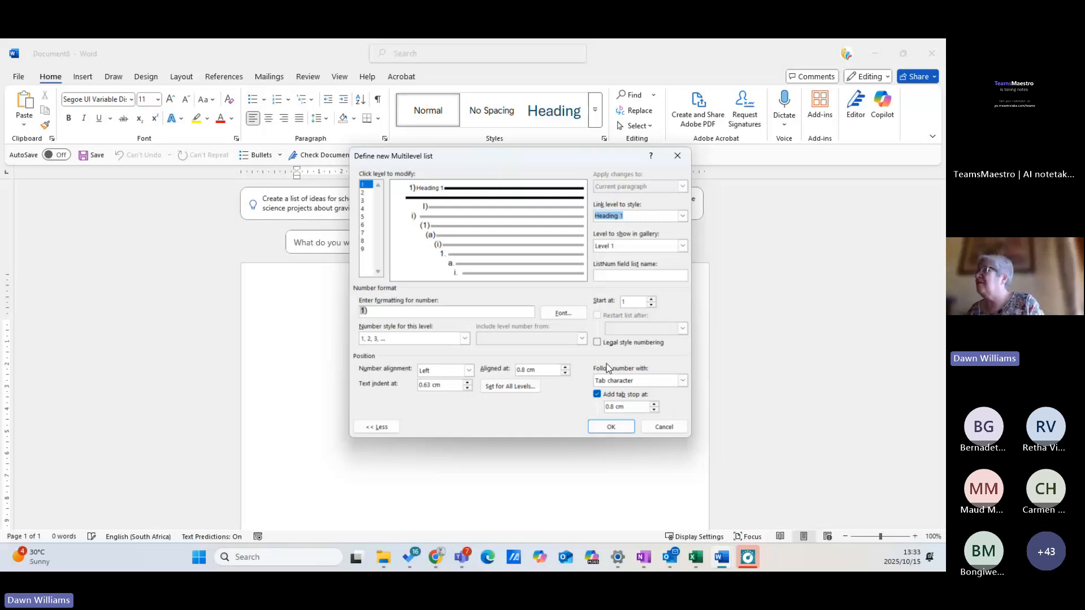
Change the level 2 number style of the multilevel list to A, B, C
click(438, 207)
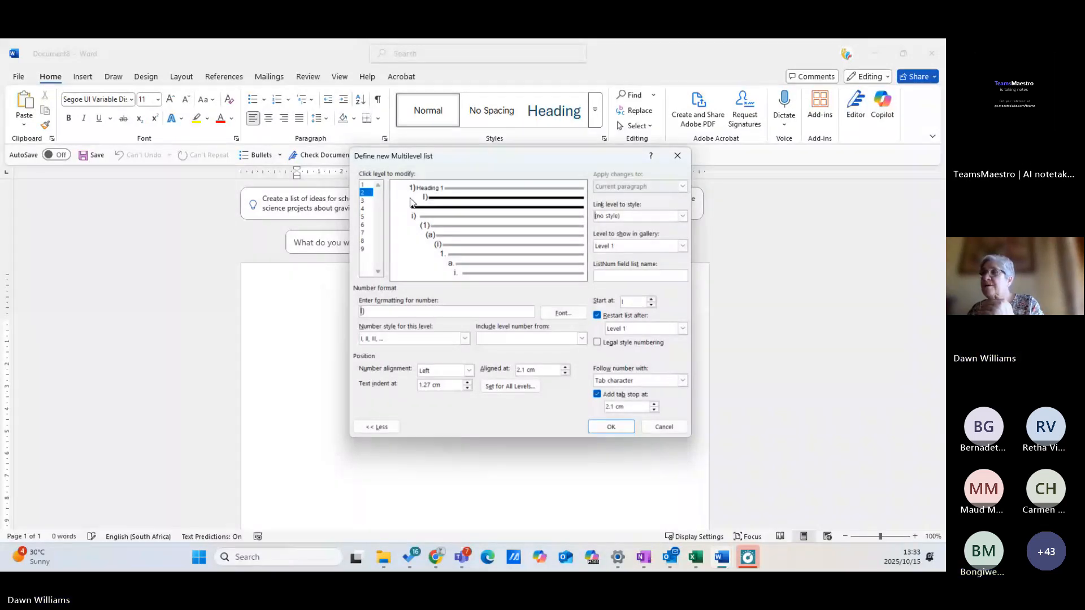
click(464, 339)
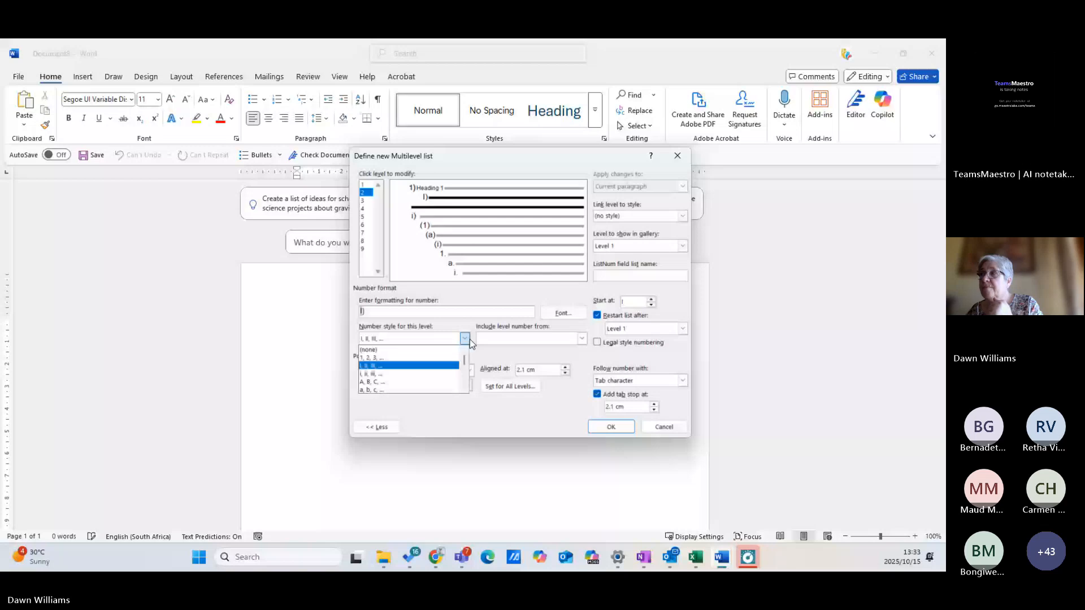
drag(465, 361, 464, 374)
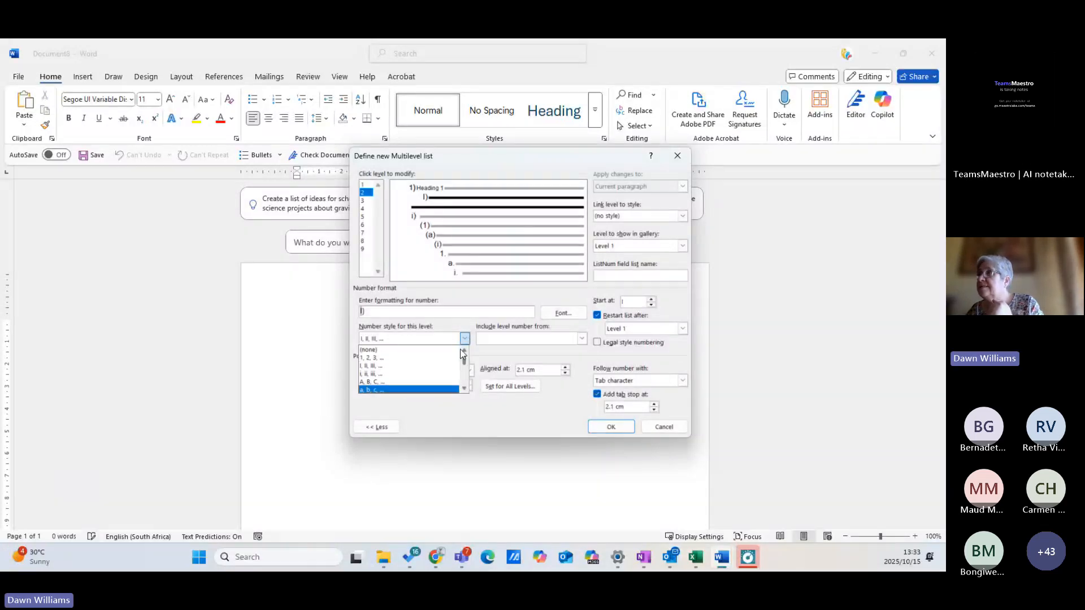
click(392, 381)
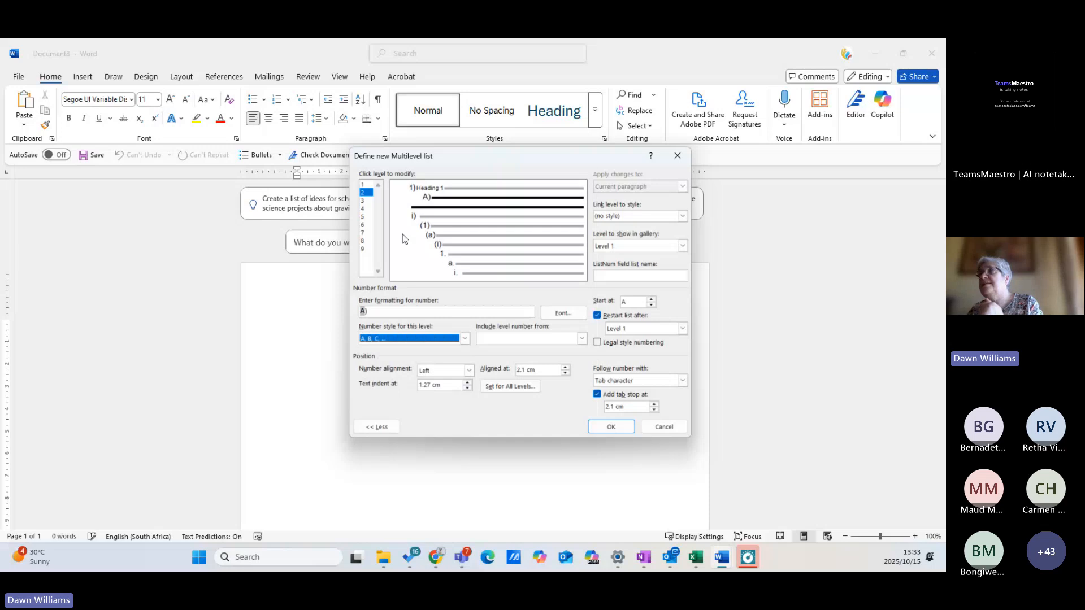
Set level 3 to the a, b, c number style aligned at 3.2 cm and confirm the multilevel list definition
click(428, 208)
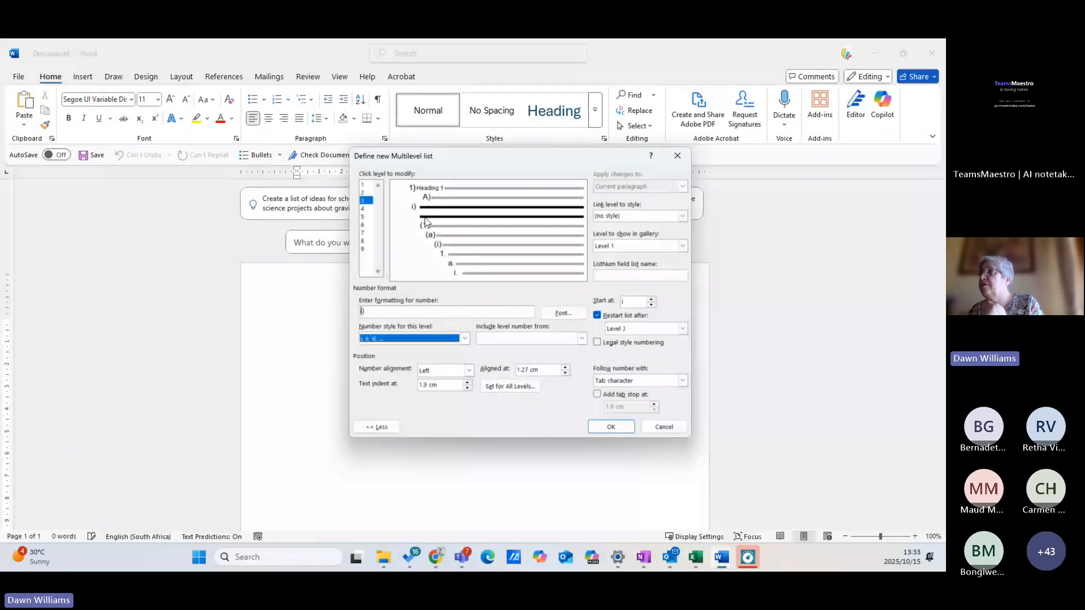
click(464, 338)
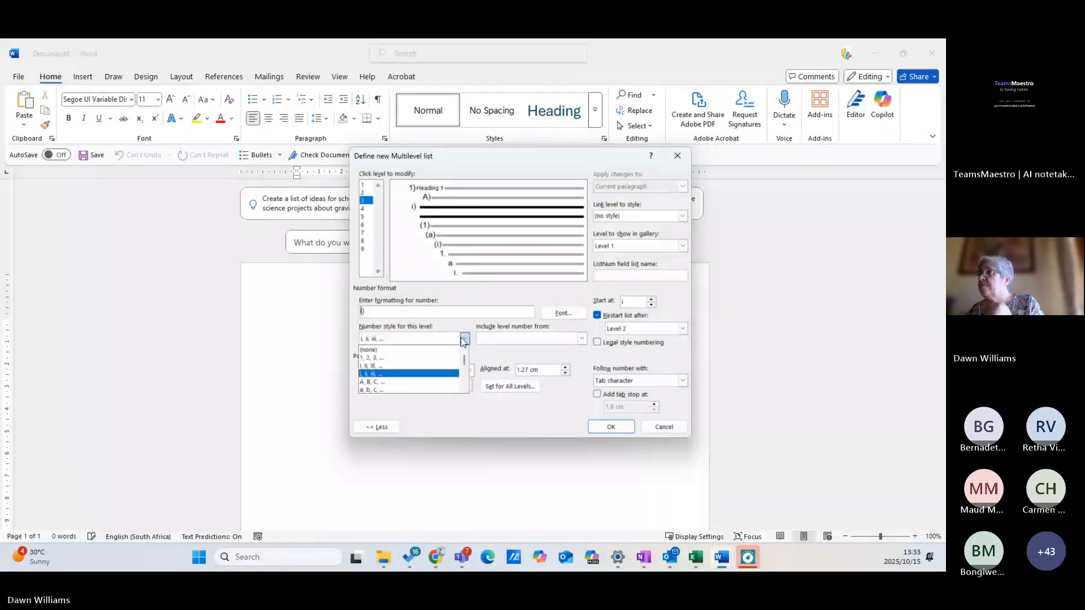
click(393, 390)
click(564, 366)
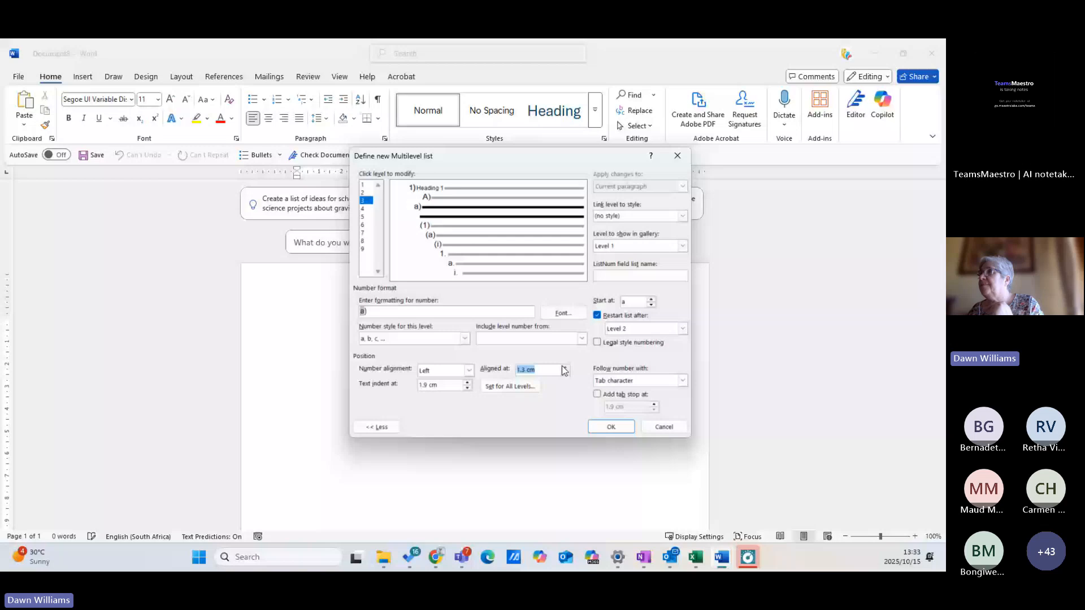
click(564, 366)
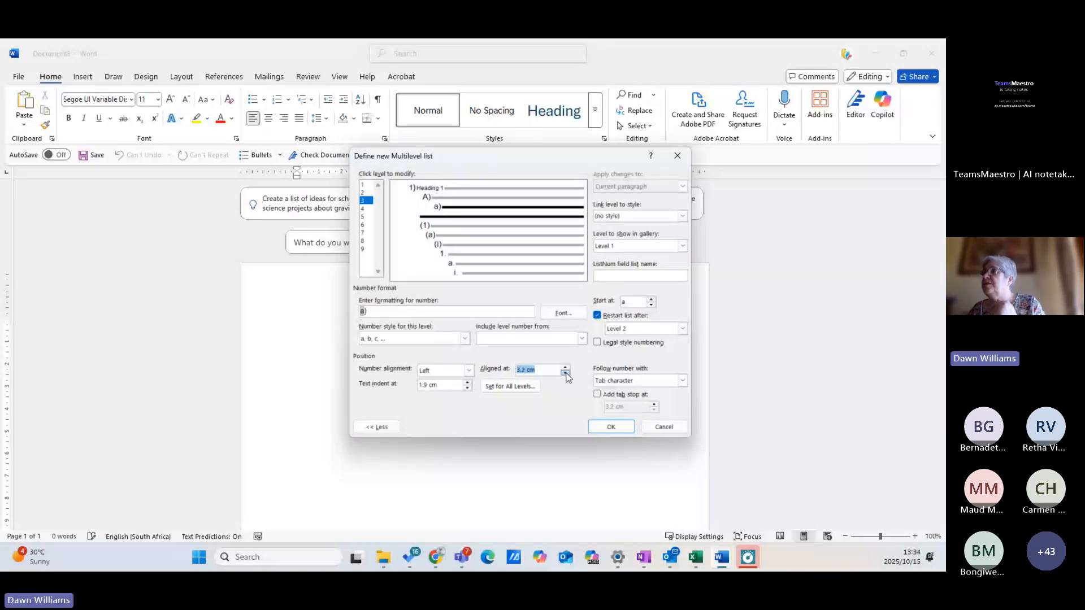
key(Return)
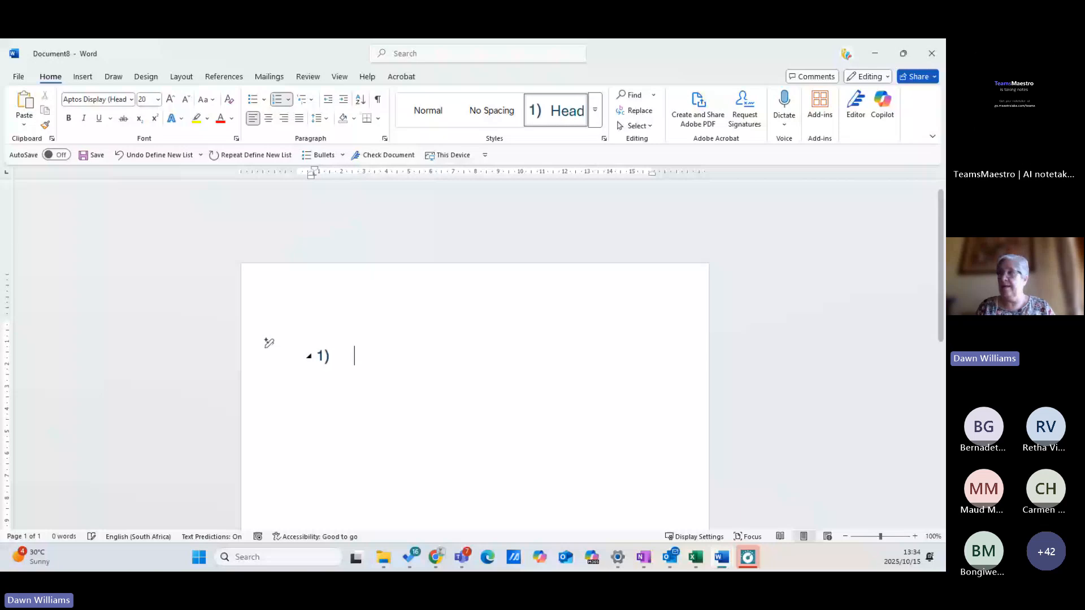
Try out the list with the entry "fdgdgsd" and an indented line below it, and clear the document contents
text(fdgdgsd)
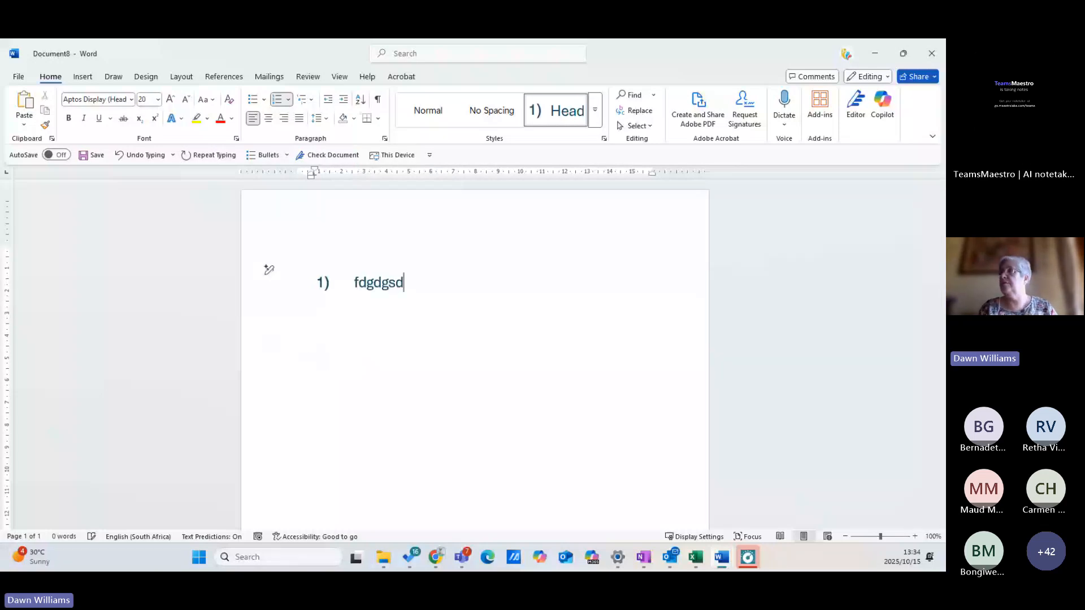
key(Return)
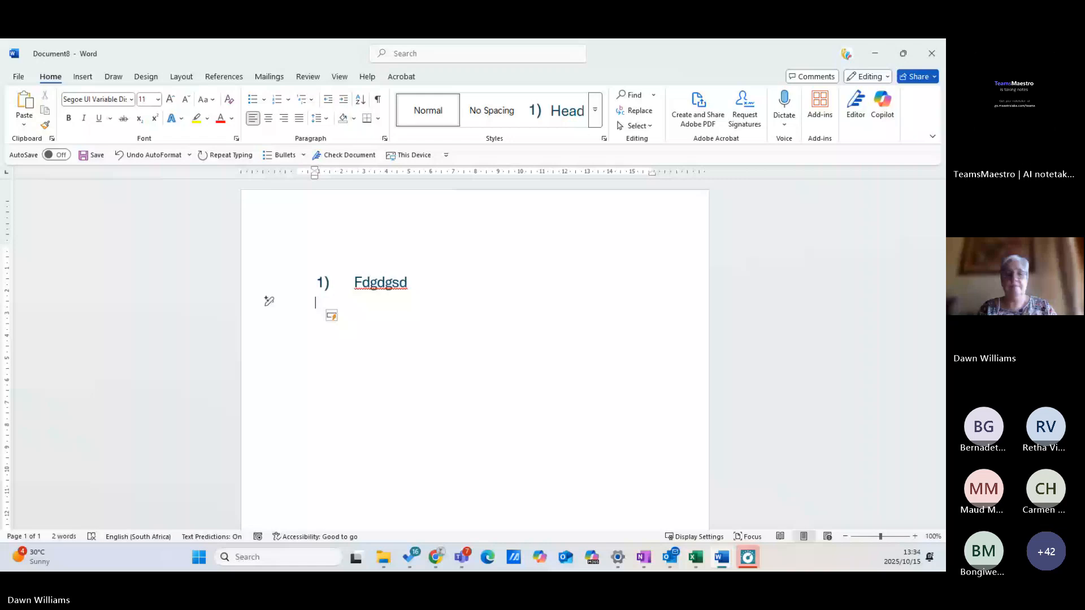
key(Tab)
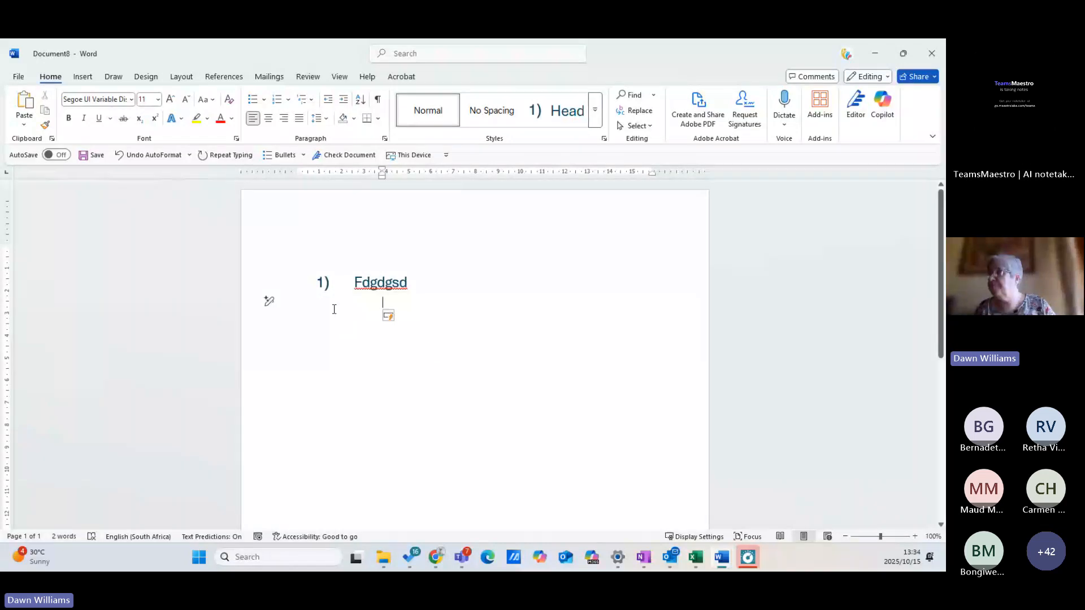
click(428, 285)
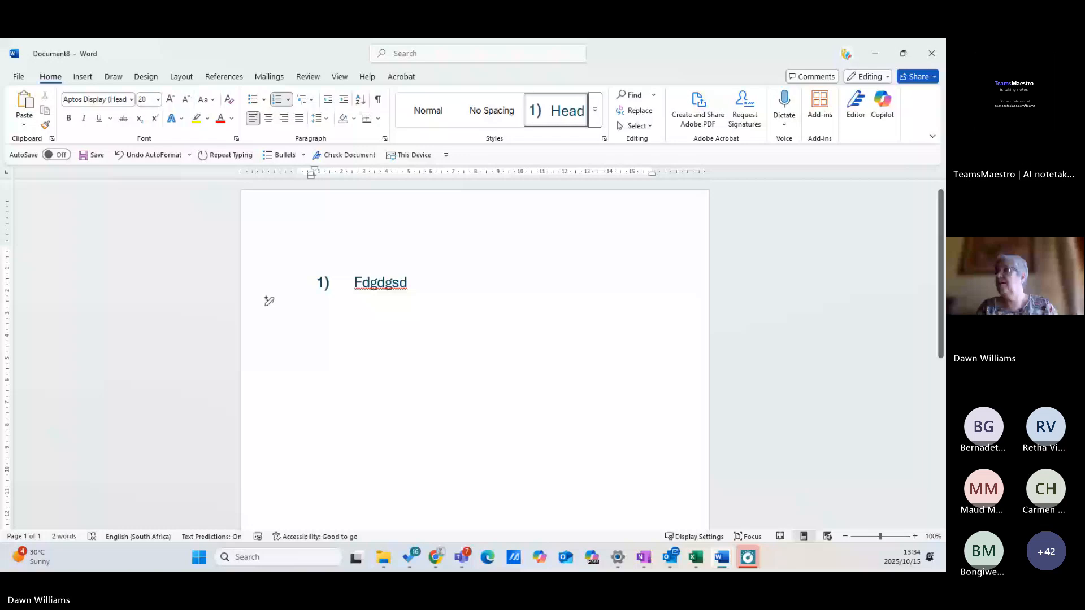
key(Up)
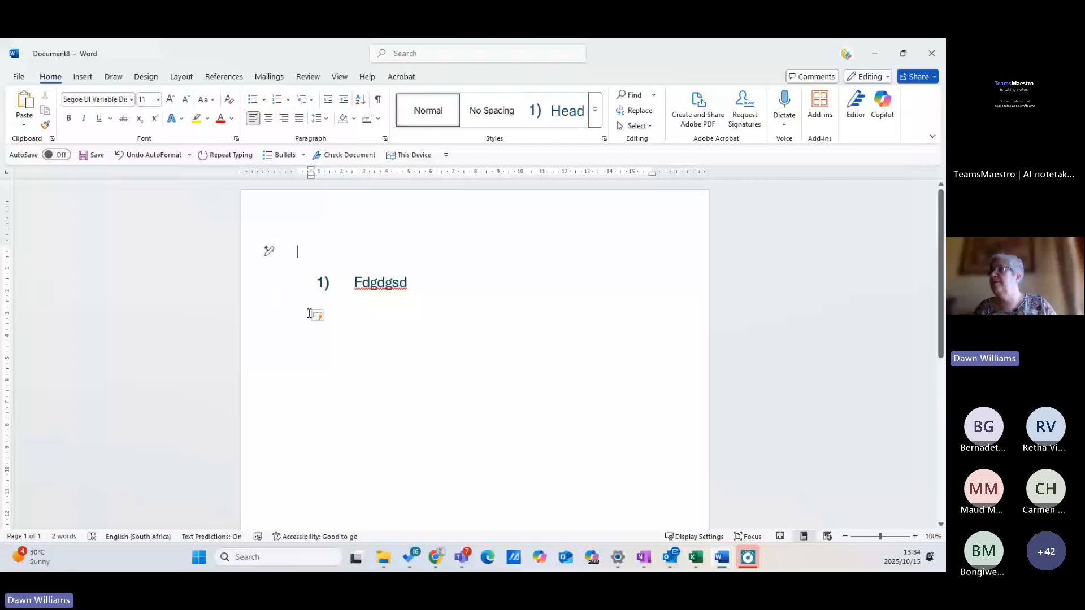
key(ctrl+a)
key(Delete)
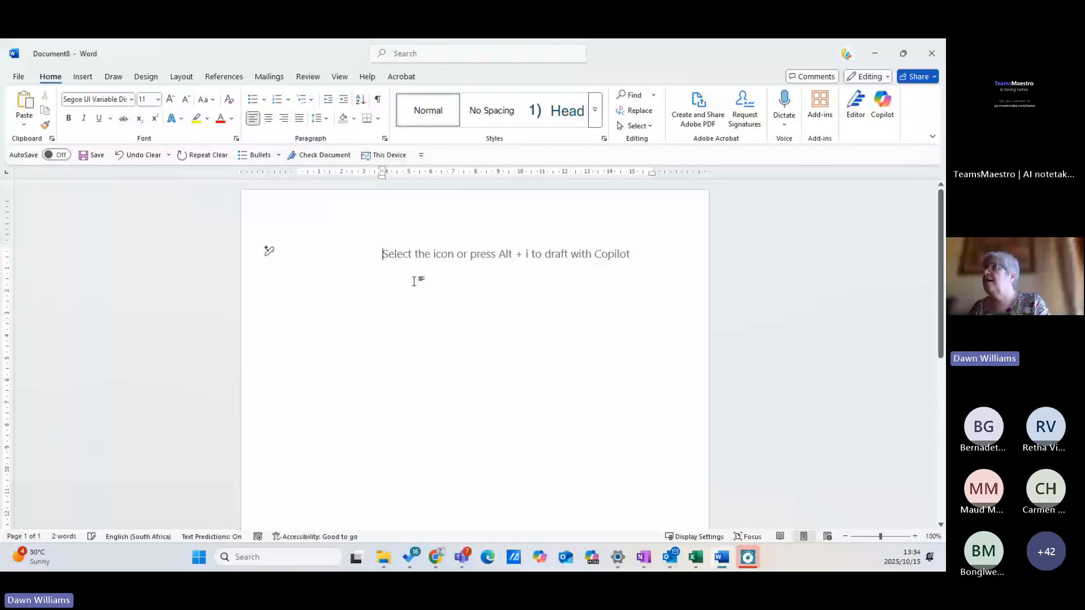
Reopen the multilevel list definition and set the level 1 number alignment to 0 cm
click(306, 100)
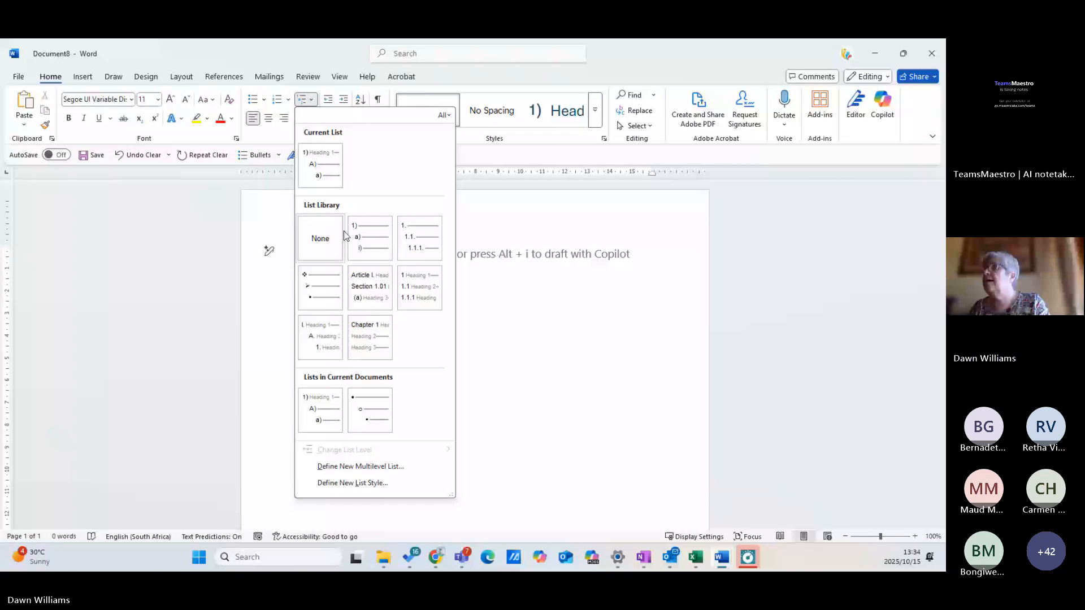
click(361, 467)
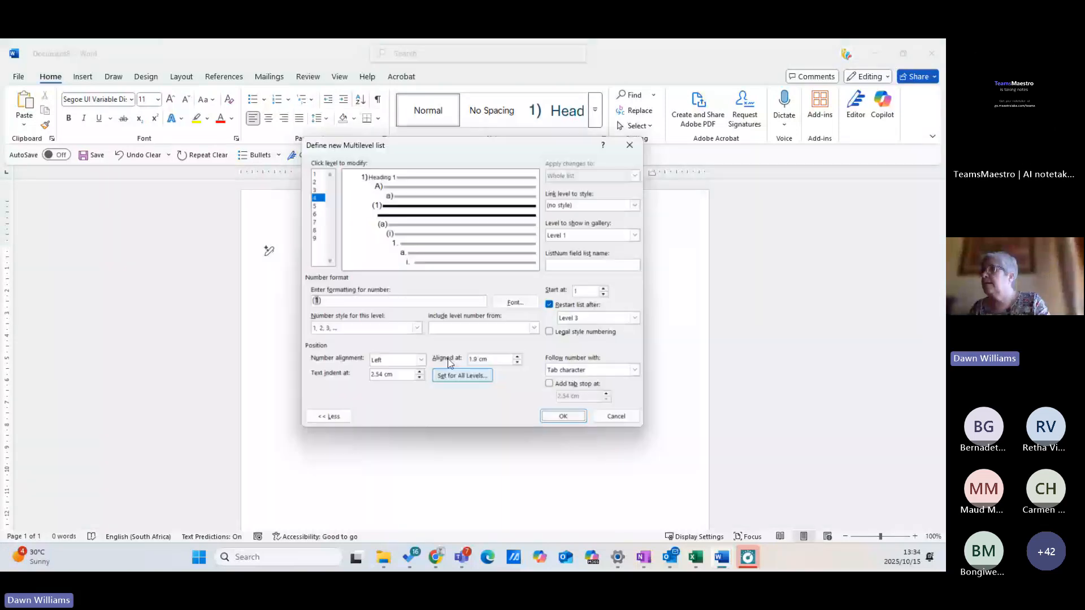
click(387, 179)
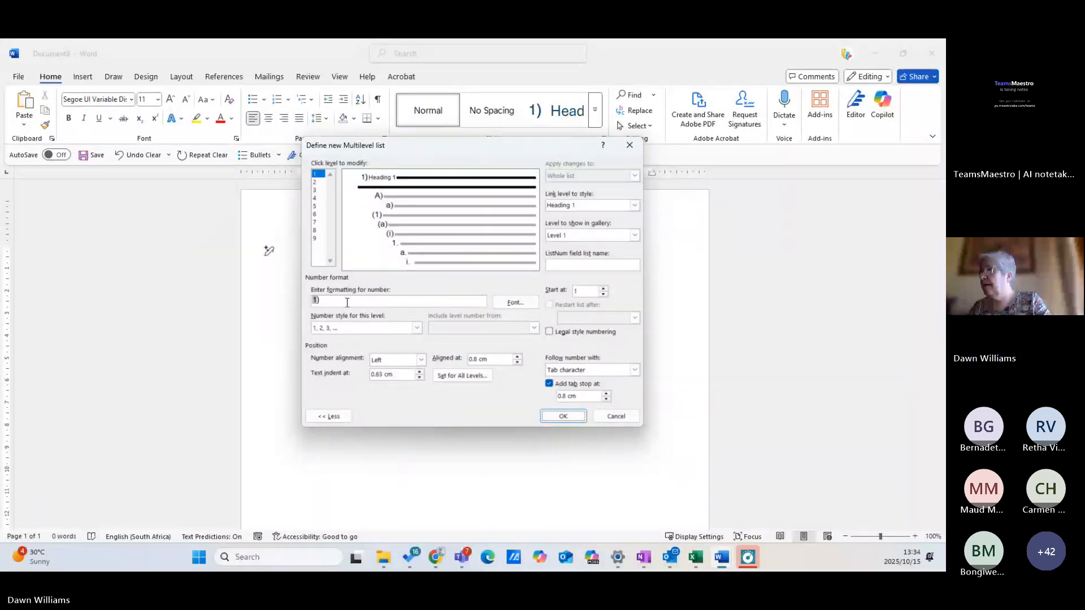
click(368, 327)
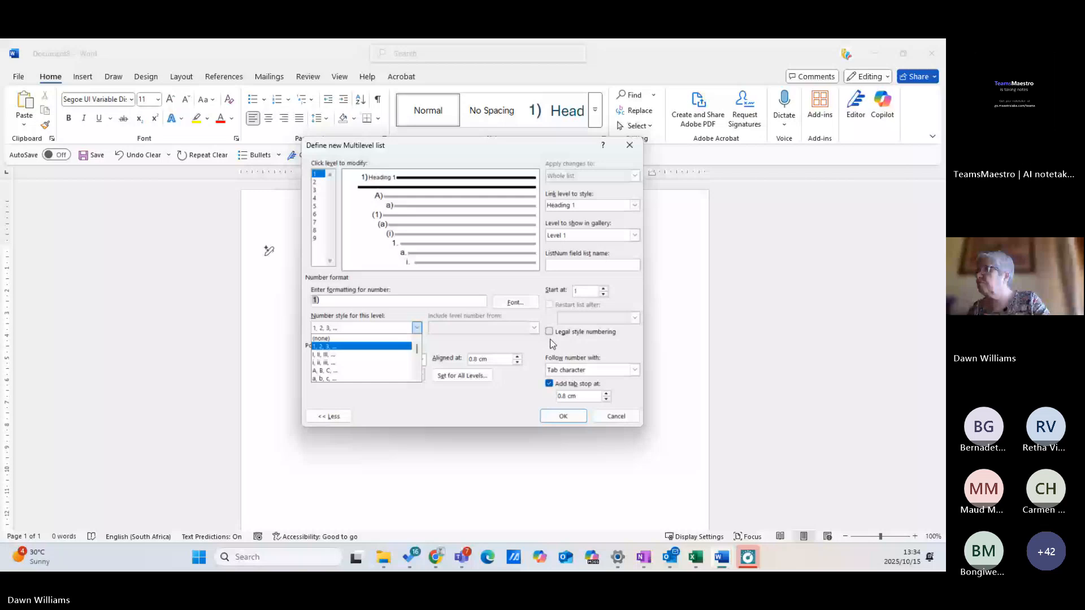
click(517, 363)
click(517, 363)
click(517, 363)
click(517, 363)
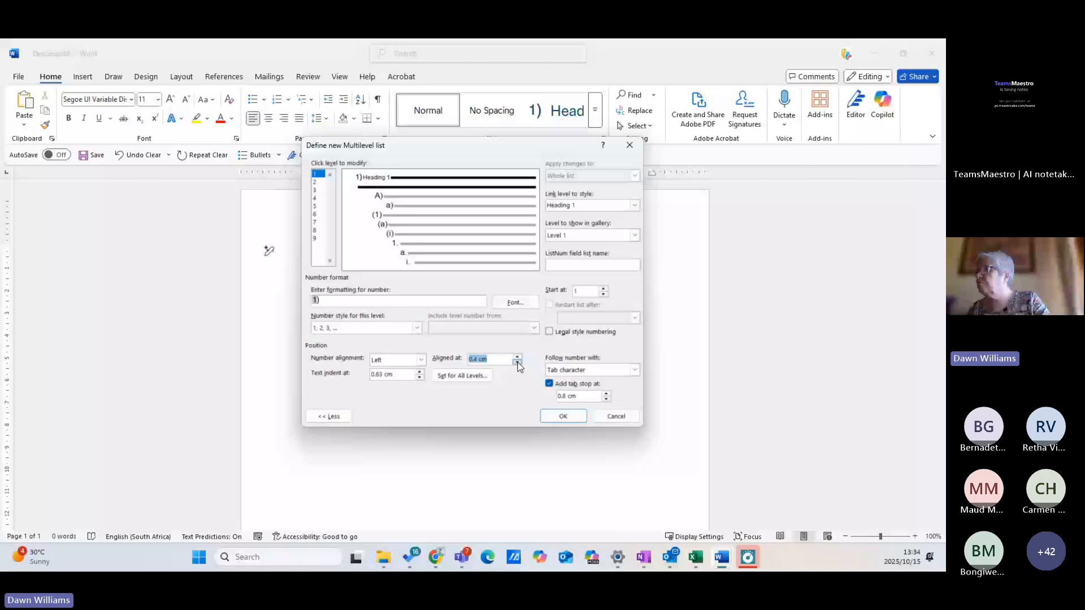
click(517, 363)
click(516, 363)
click(517, 363)
click(517, 363)
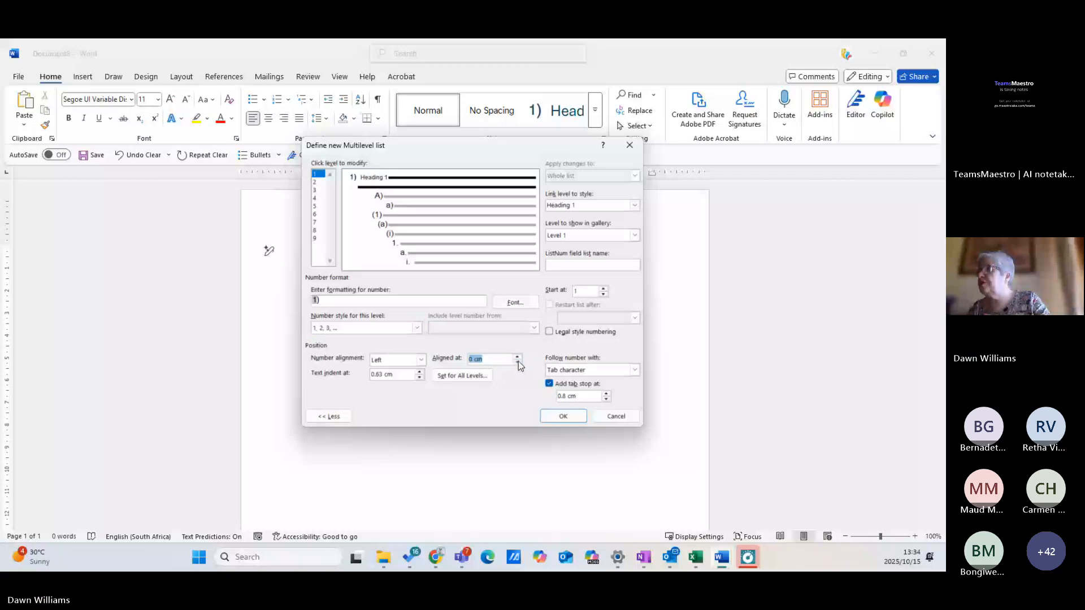
Set the text indent of level 2 in the multilevel list to 1.7 cm
click(394, 198)
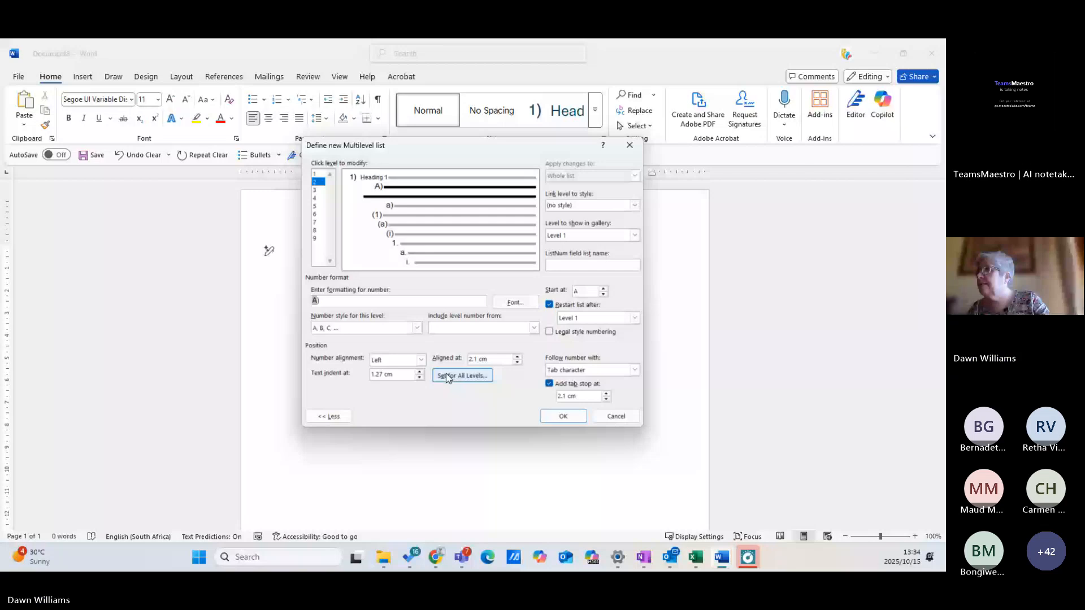
click(418, 372)
click(418, 372)
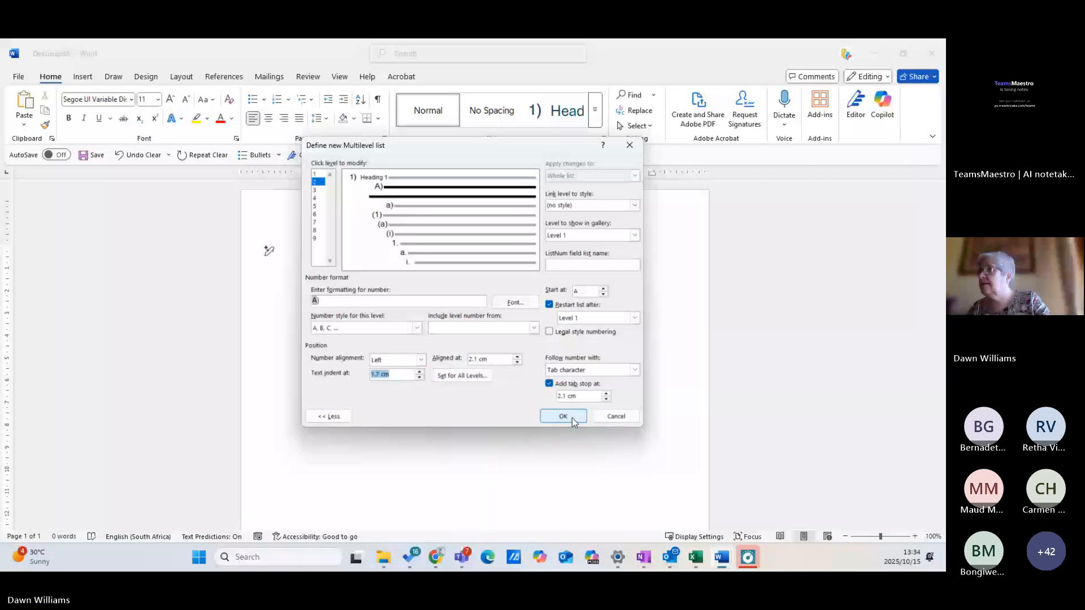
Increase the level 3 text indent slightly and apply the multilevel list definition to the document
click(406, 208)
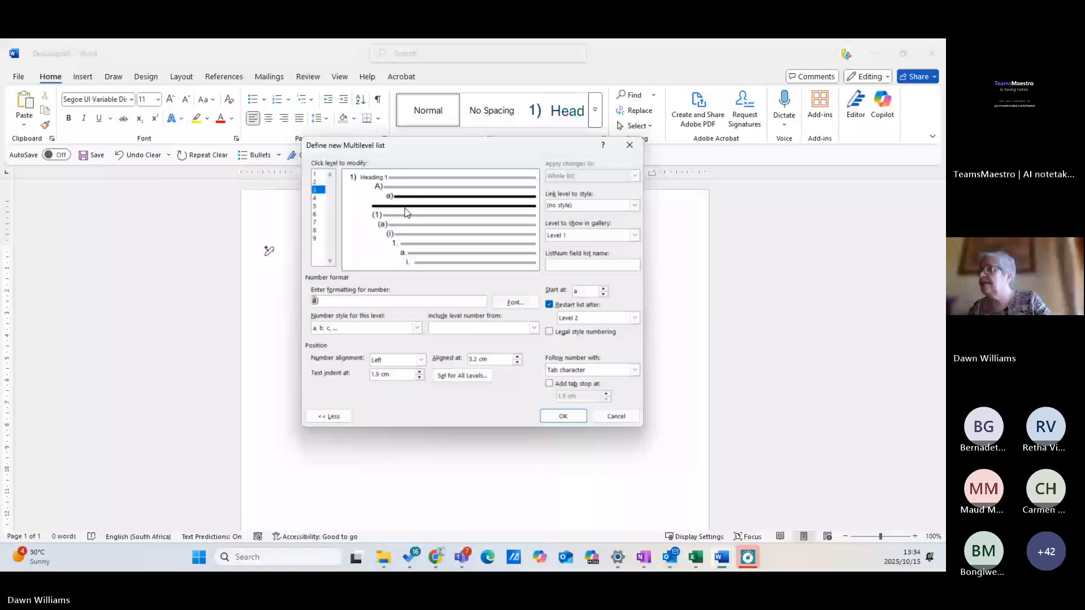
click(420, 372)
click(419, 372)
click(570, 417)
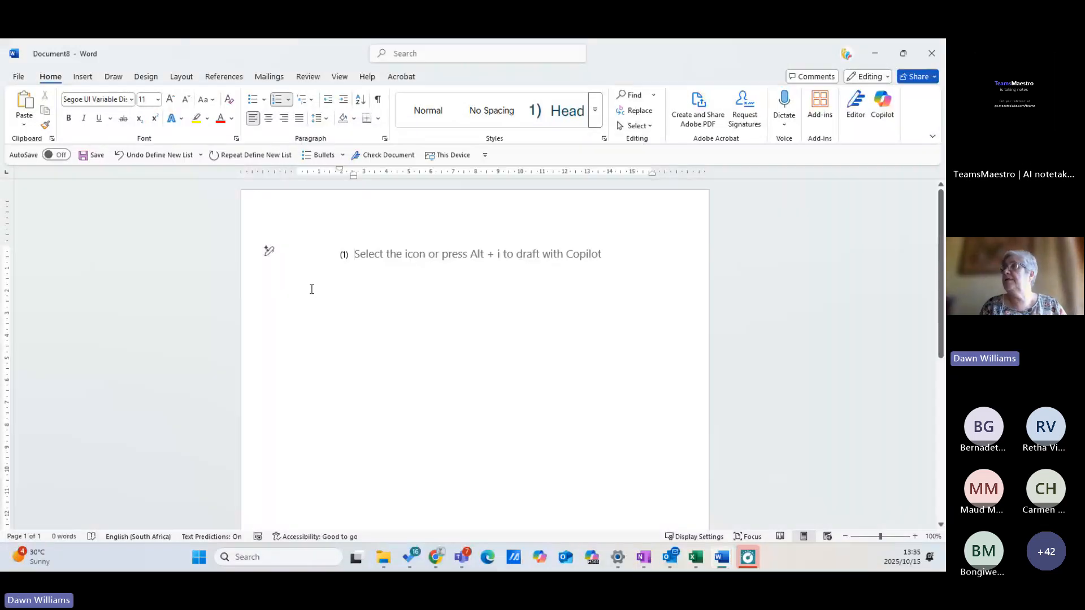
Enter "1" as the first list item and test an "a" entry on the next line at another level, removing its text
text(1)
key(Return)
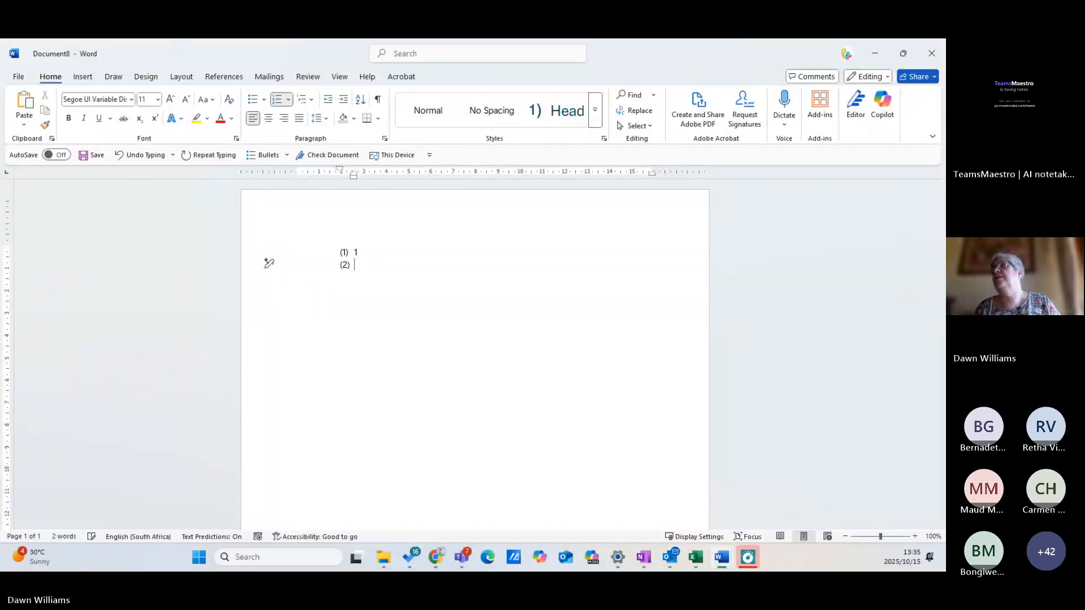
key(Tab)
text(a)
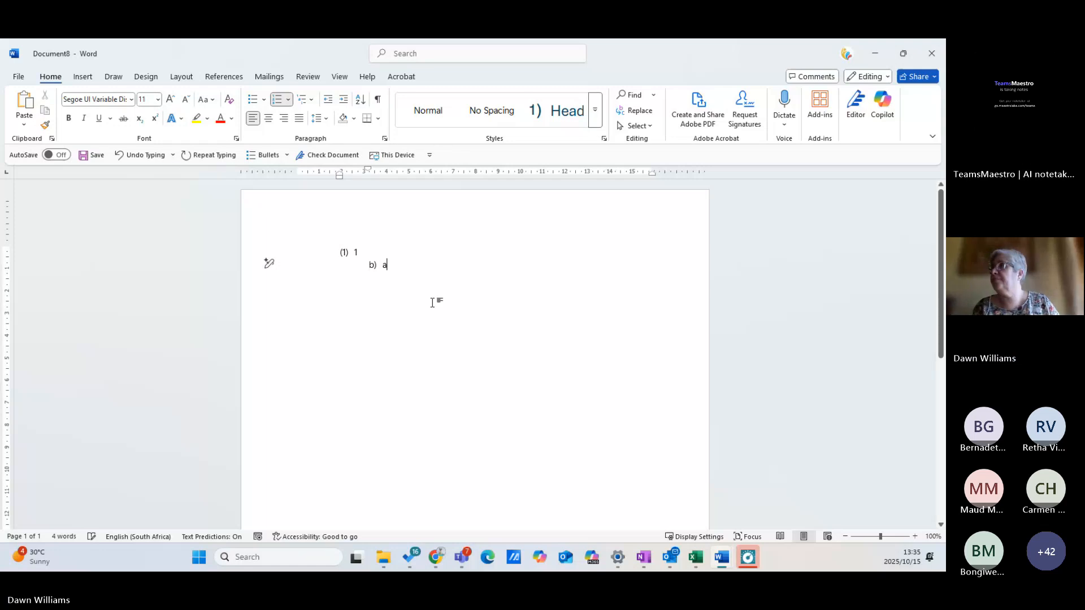
key(BackSpace)
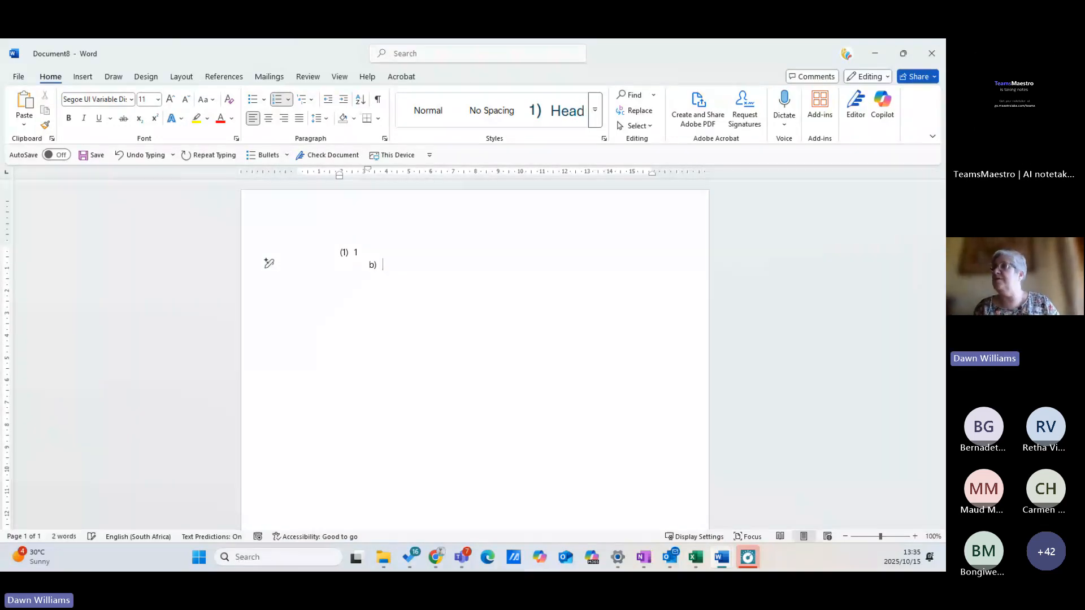
Test the list levels with several empty lines below the first item and select all the lines
key(Return)
key(Return)
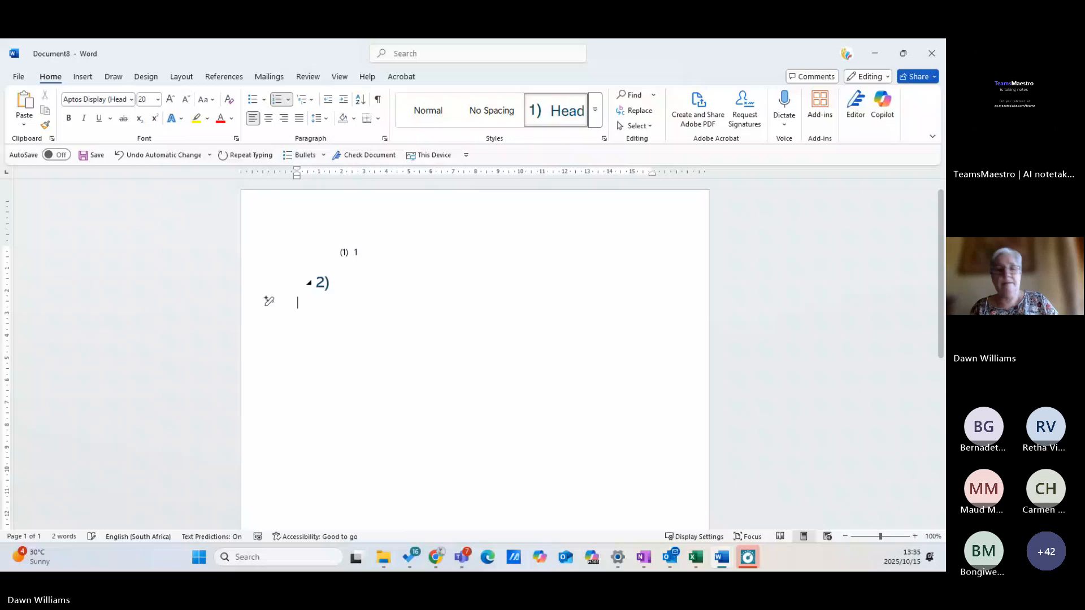
key(Tab)
key(Return)
key(Return)
key(Return)
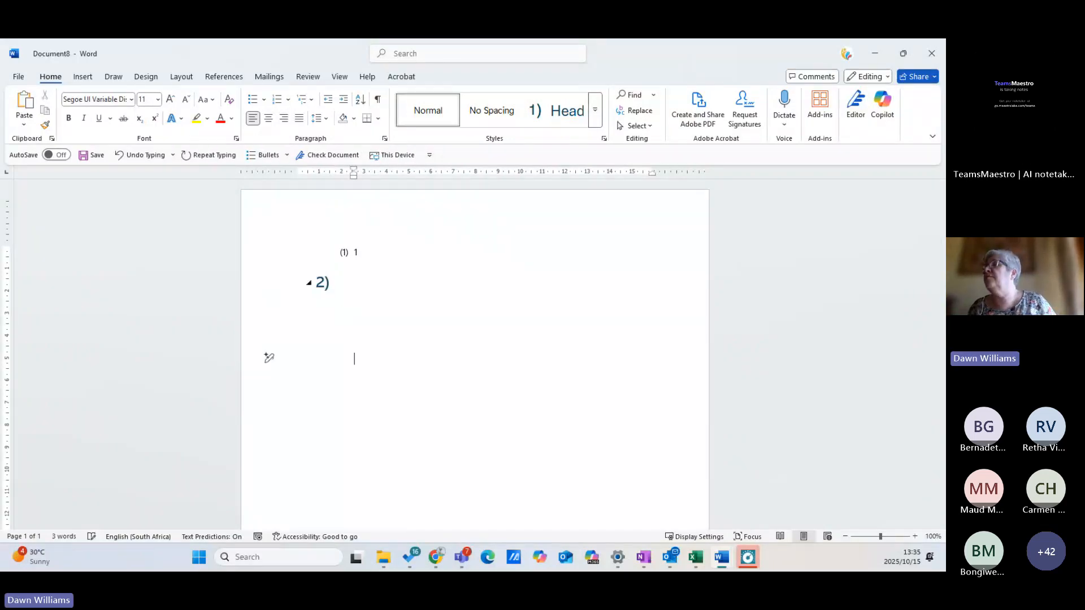
drag(274, 252, 270, 359)
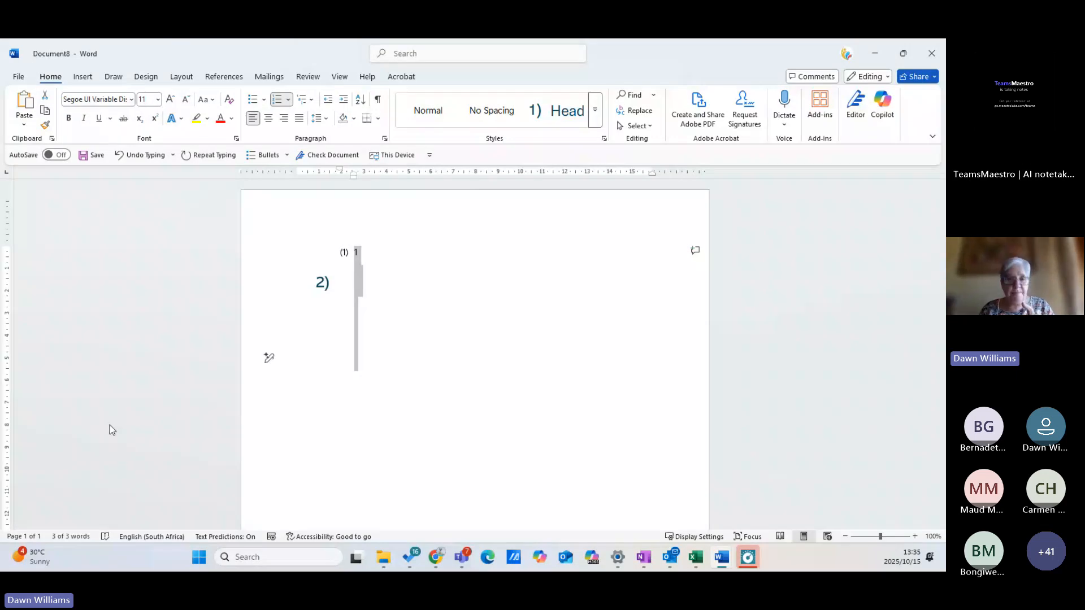
Place the cursor in the second list item and display the available multilevel lists
click(373, 289)
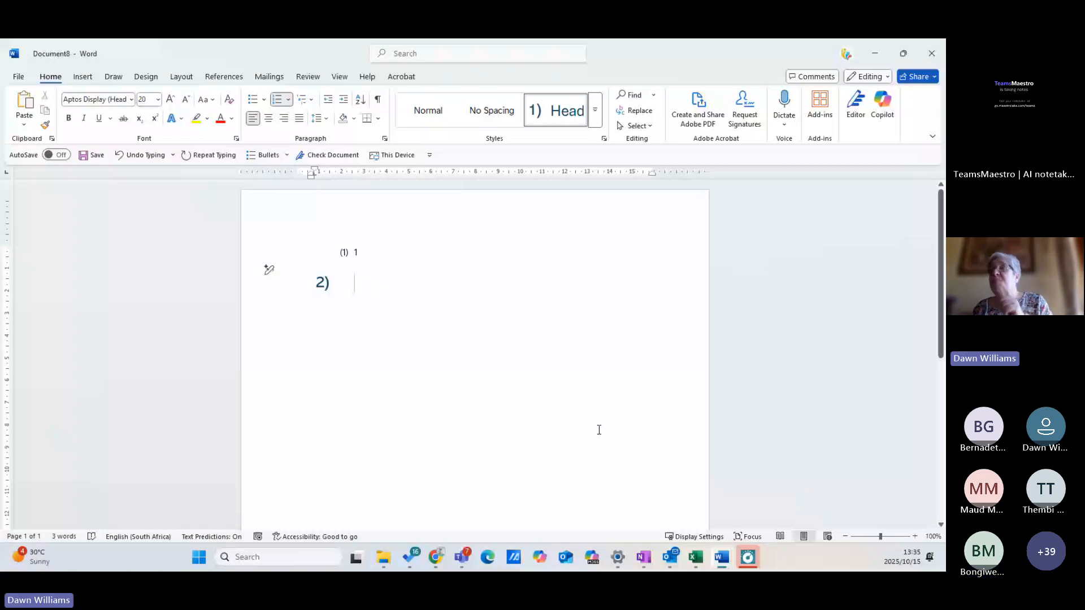
click(311, 100)
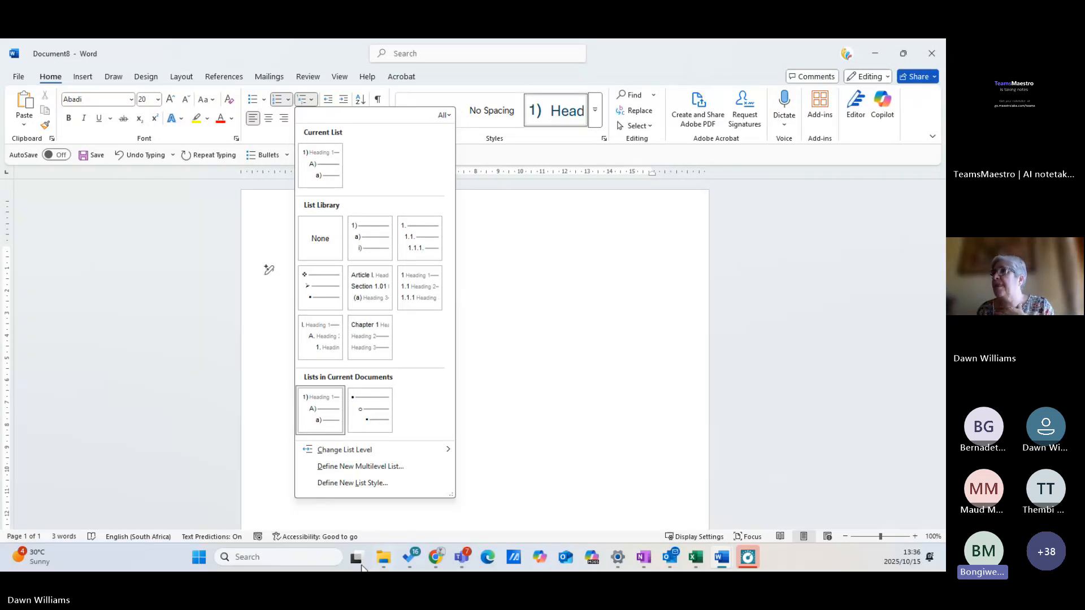
Switch to File Explorer and open the Events Calendar 2025 October PDF from the 1 - OPSA 2025 folder
click(384, 557)
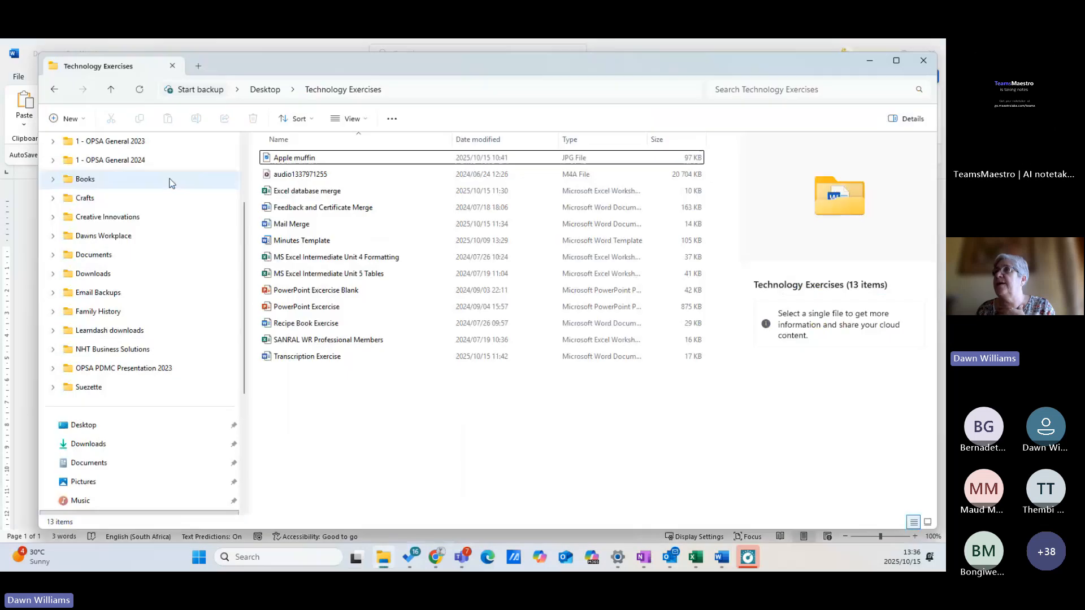
scroll(171, 183, up, 2)
click(136, 220)
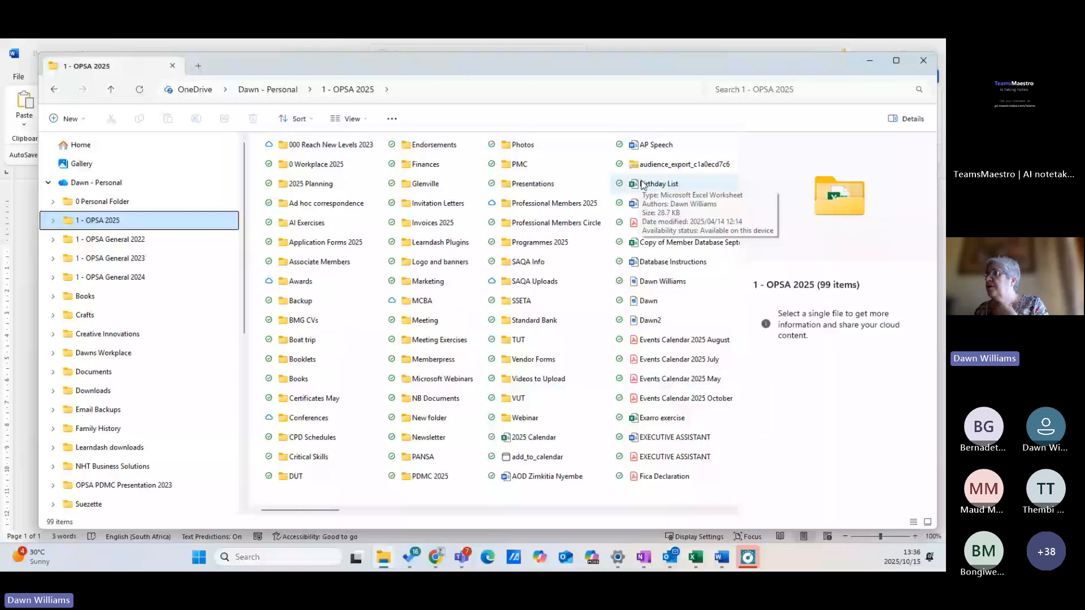
click(670, 402)
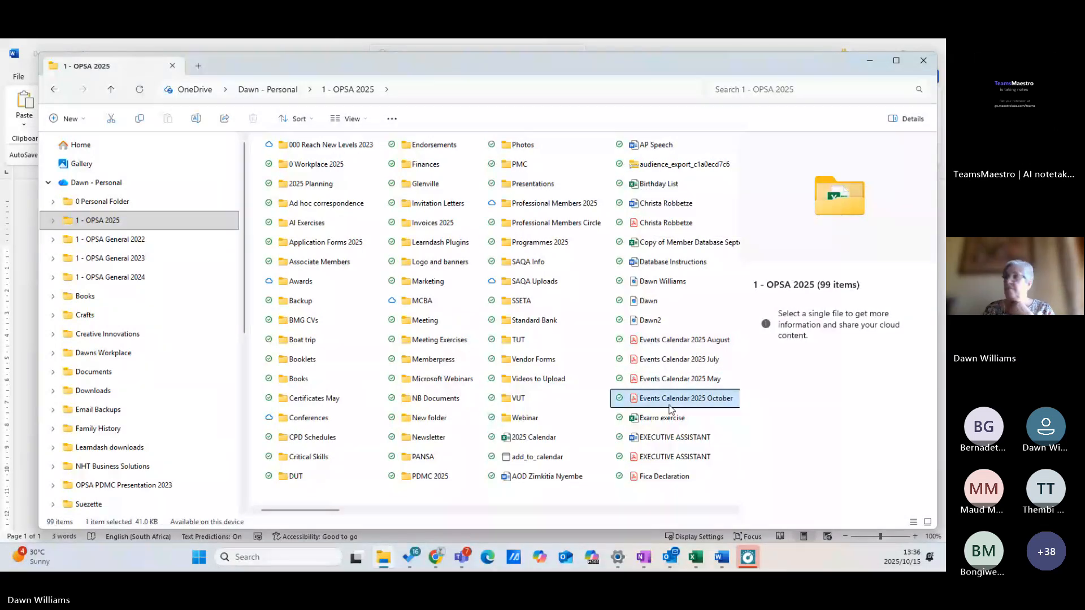
key(Right)
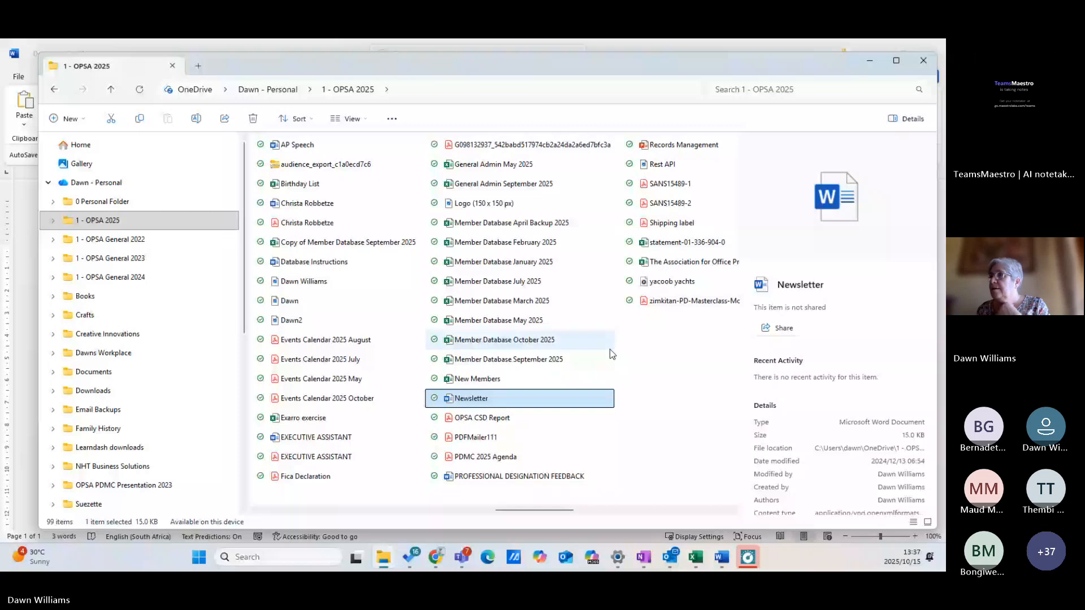
click(341, 400)
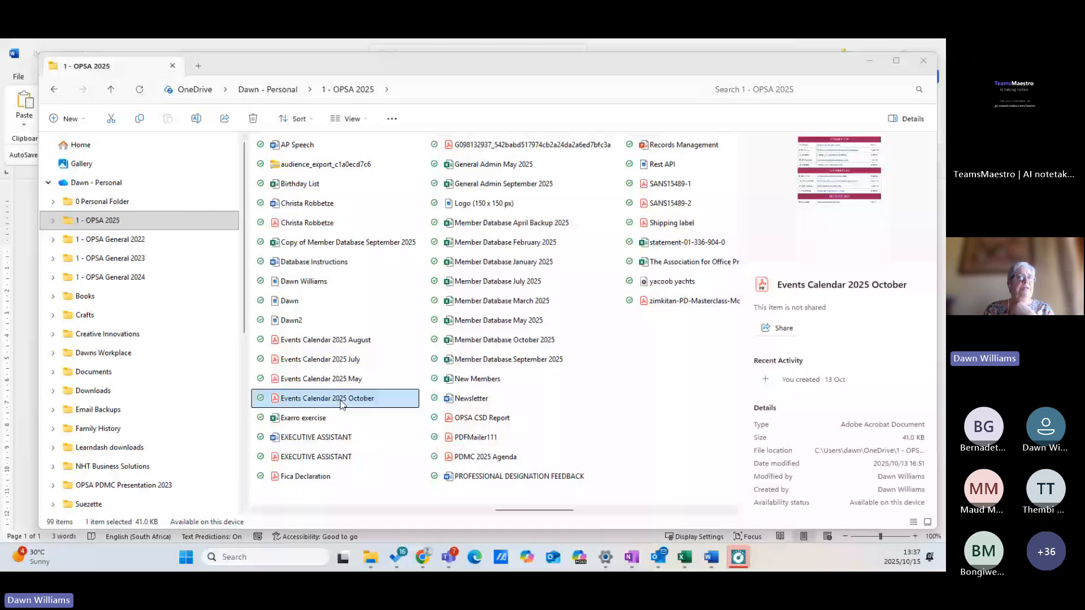
double_click(342, 399)
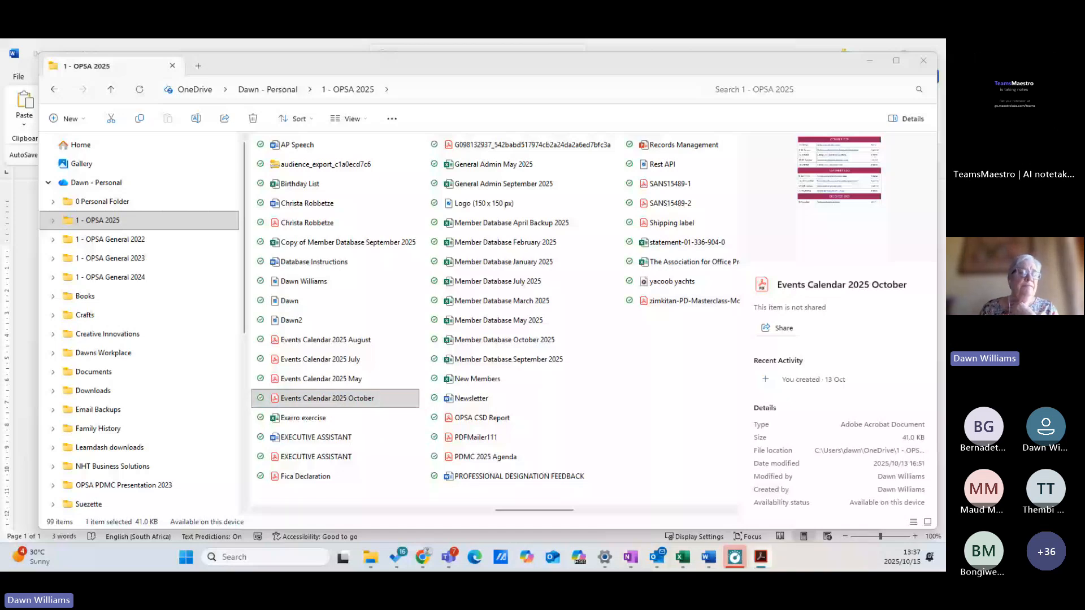
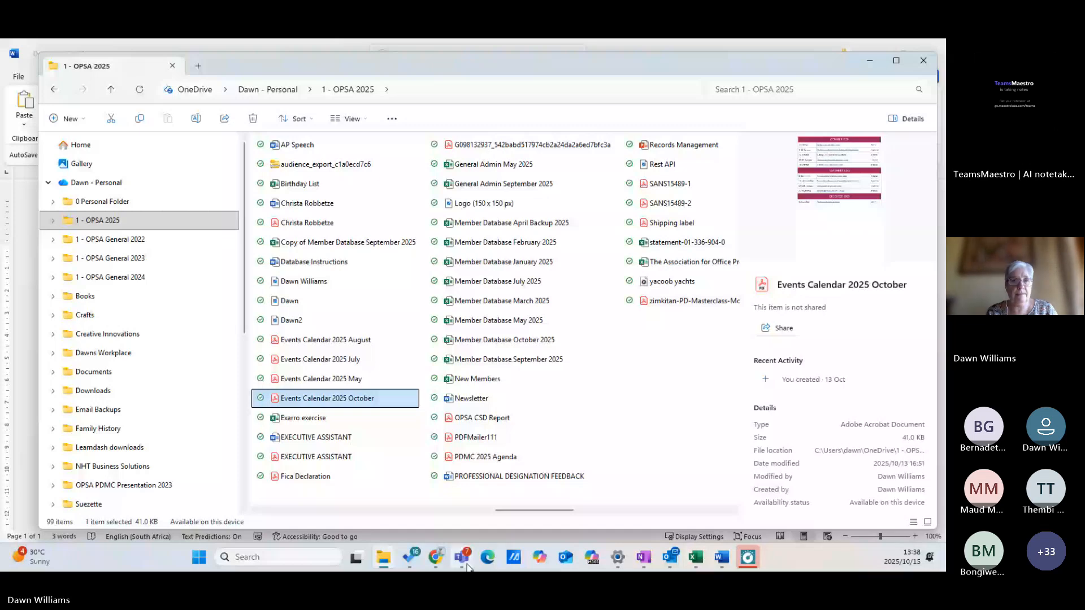
mouse_move(461, 562)
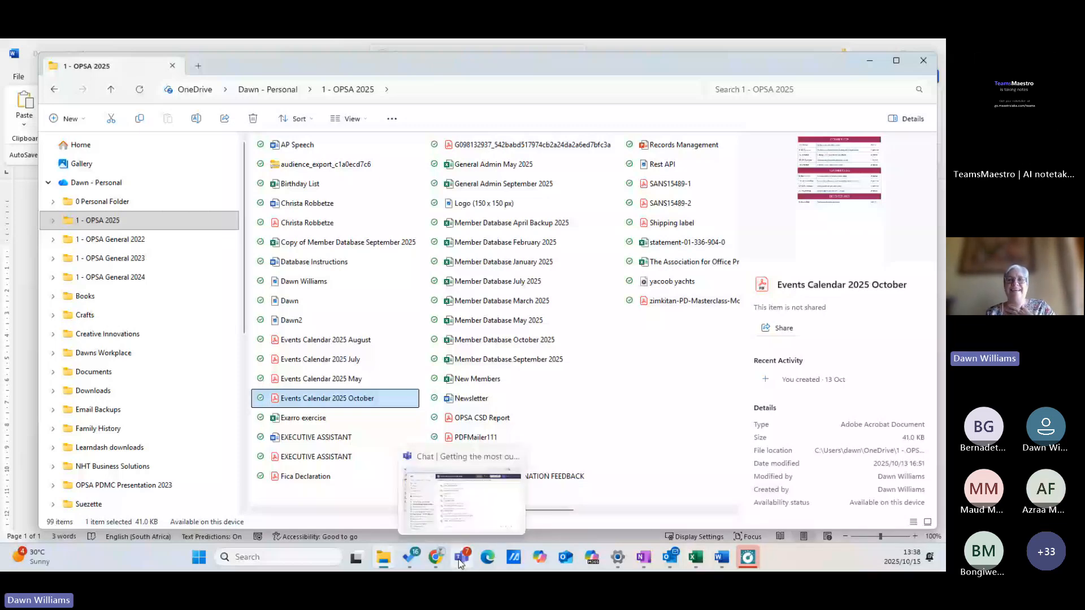